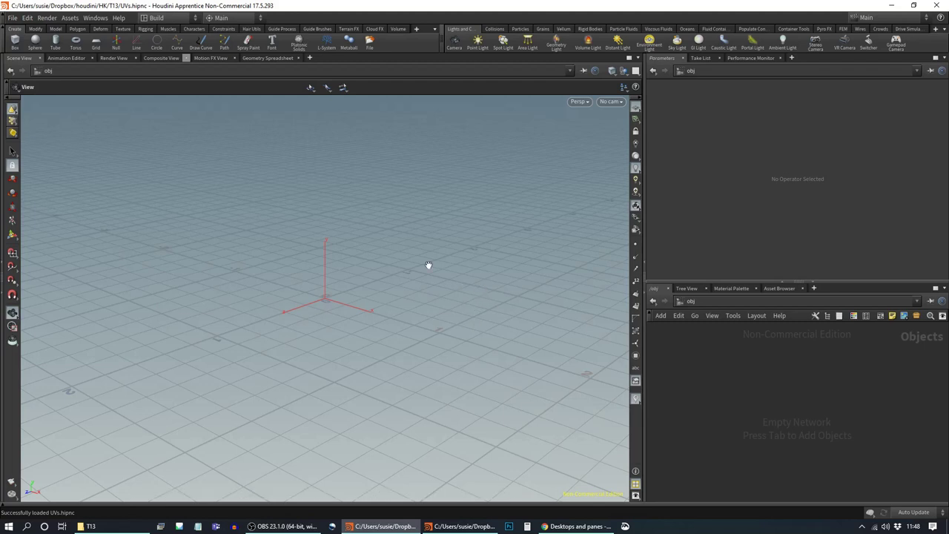
Step: Add a File object to the scene and enter its geometry network, repositioning the file node inside it
key(Tab)
text(file)
key(Return)
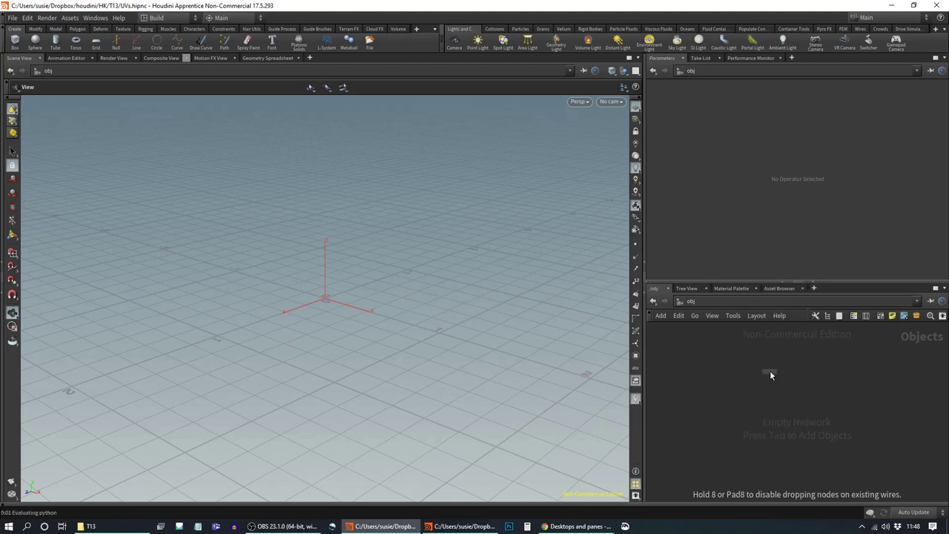
click(774, 362)
double_click(775, 363)
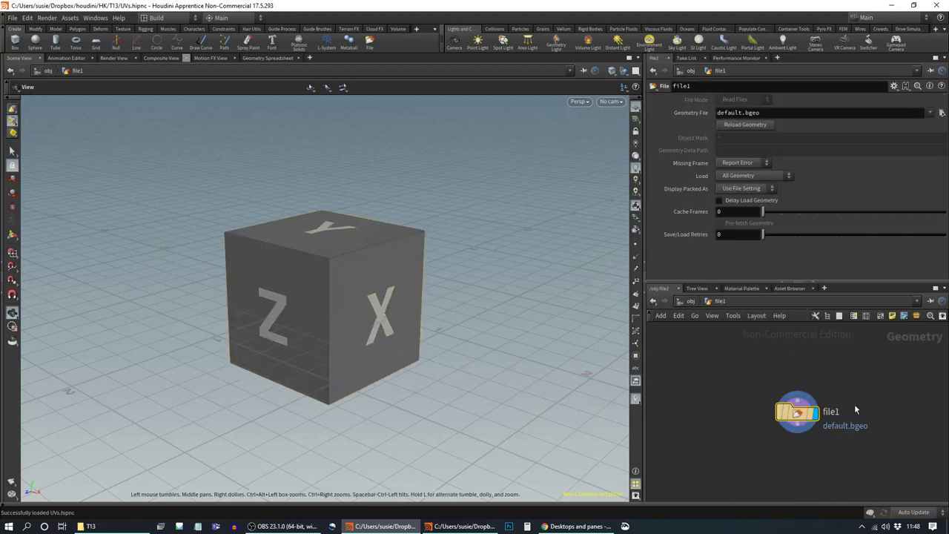
drag(812, 432, 795, 381)
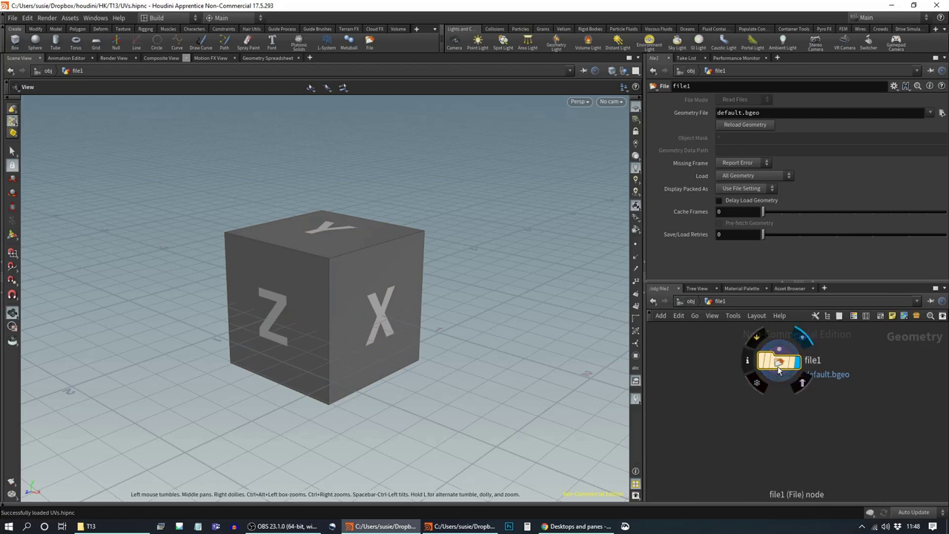
Step: Load SmokingRobot.bgeo from the T13/geo folder as the file node's geometry
click(942, 113)
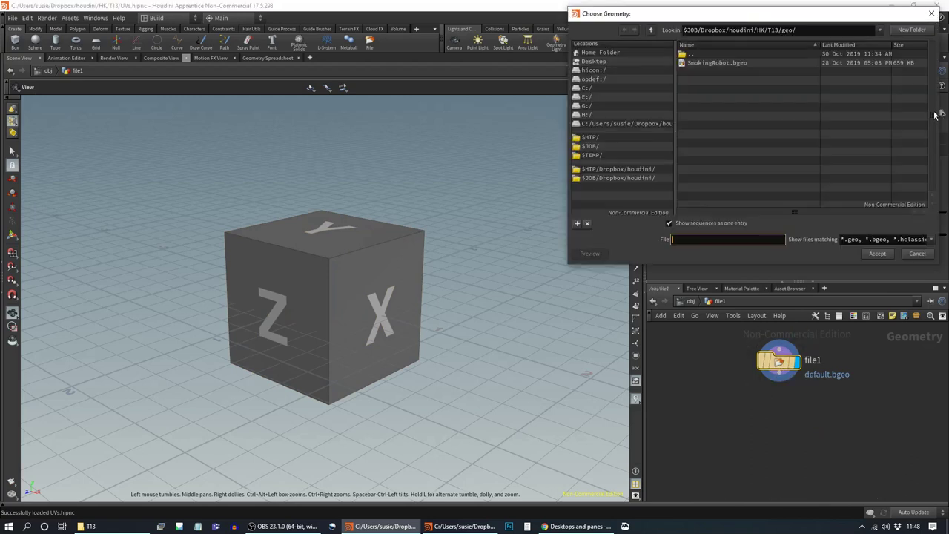
double_click(763, 62)
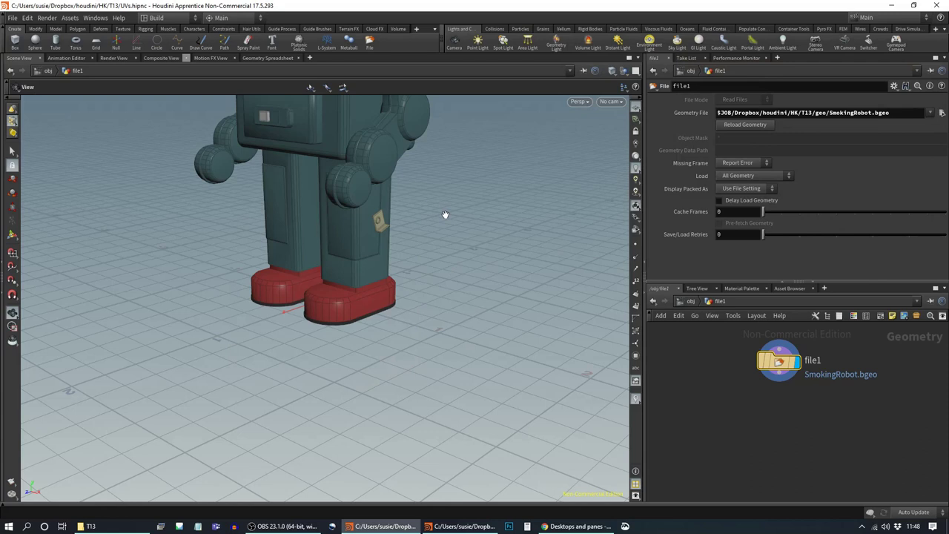
middle_drag(445, 215, 422, 367)
drag(303, 292, 390, 328)
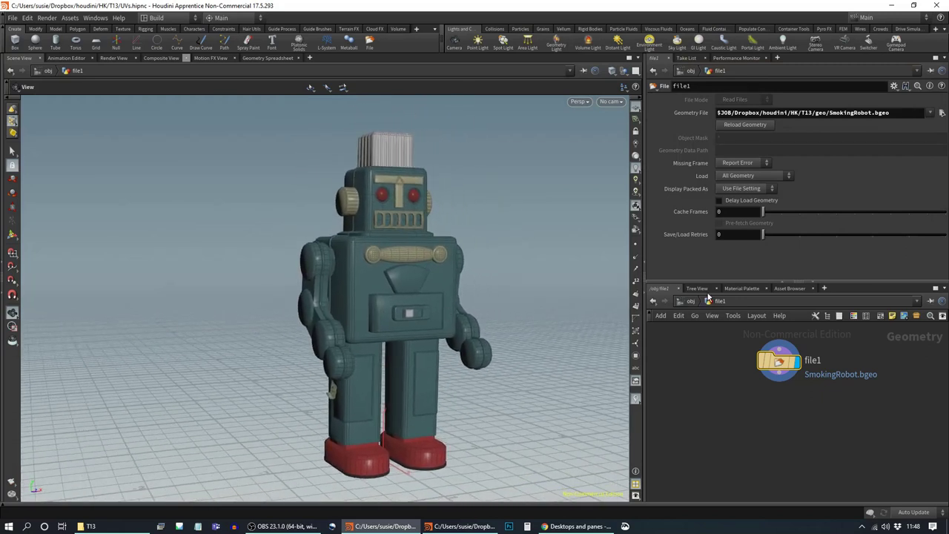
mouse_move(775, 362)
mouse_down()
mouse_move(796, 370)
mouse_move(775, 376)
mouse_up()
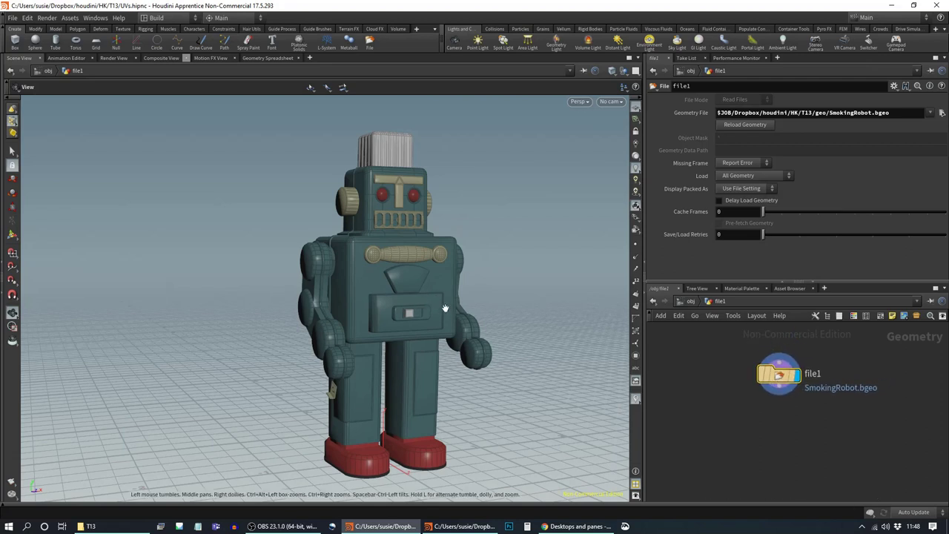
Step: Show the UV viewport and examine the UV space for the robot's texture coordinates
click(586, 104)
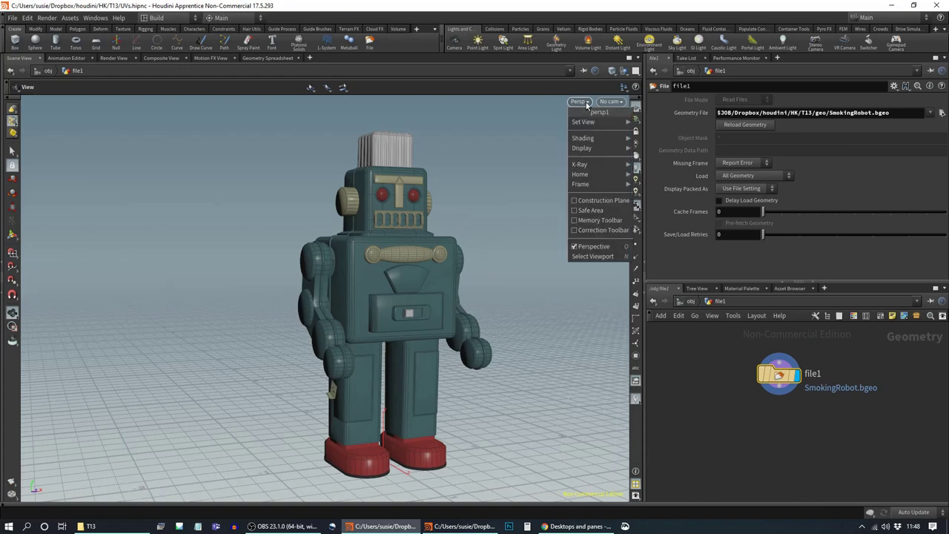
mouse_move(590, 122)
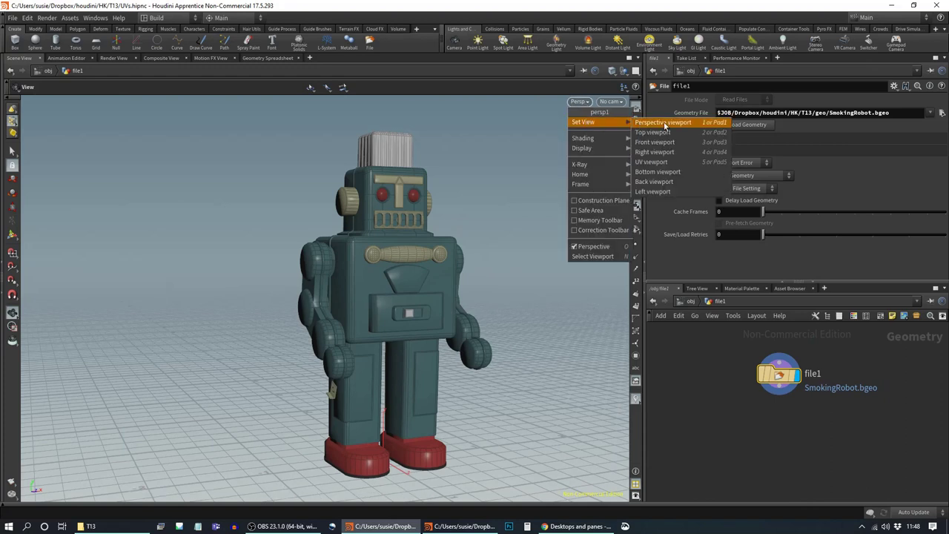
click(657, 163)
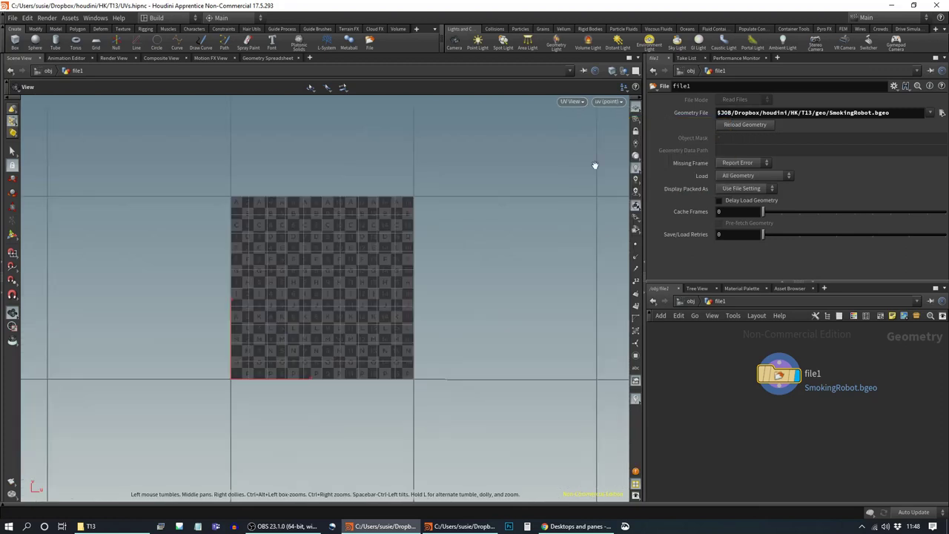
right_drag(301, 252, 428, 260)
middle_drag(437, 269, 454, 254)
scroll(406, 254, up, 1)
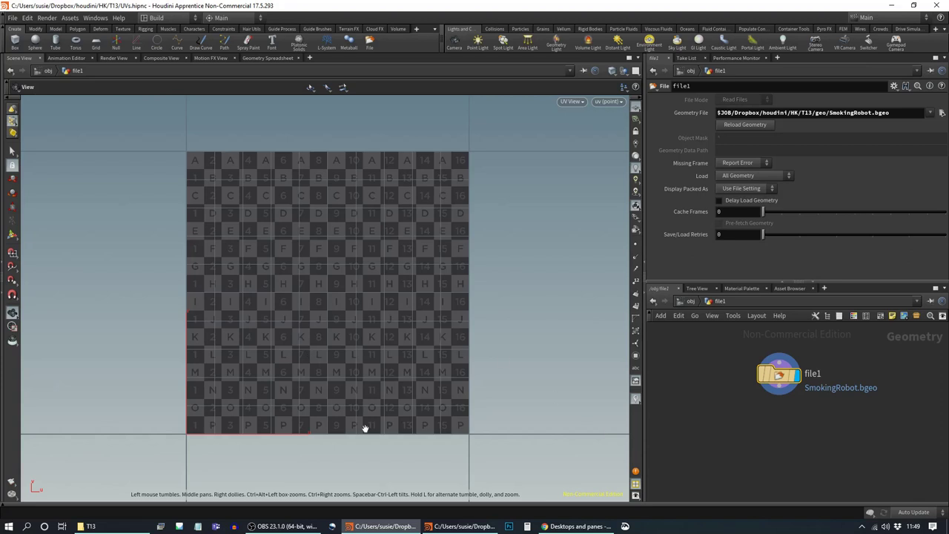
Step: Return to the perspective viewport and split the scene view into two views side by side
click(579, 102)
mouse_move(577, 124)
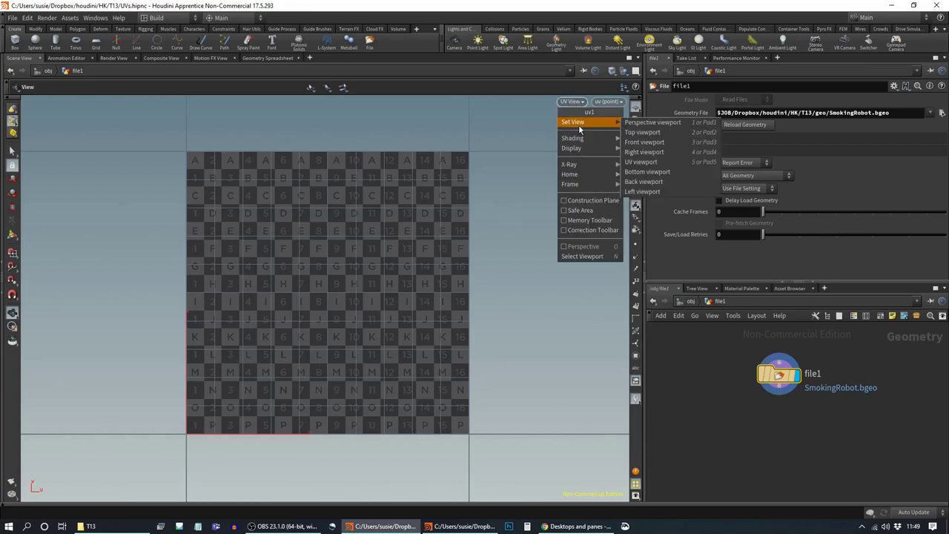
click(650, 123)
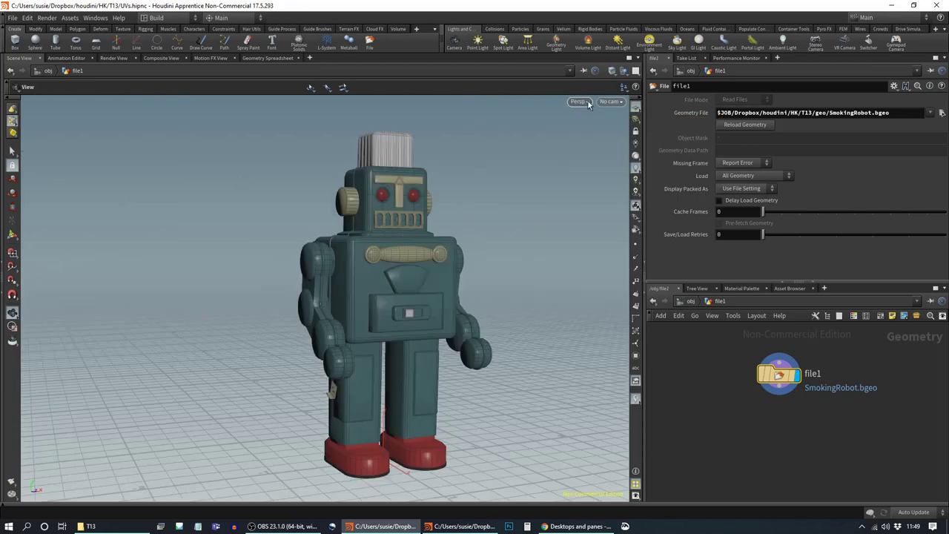
click(635, 71)
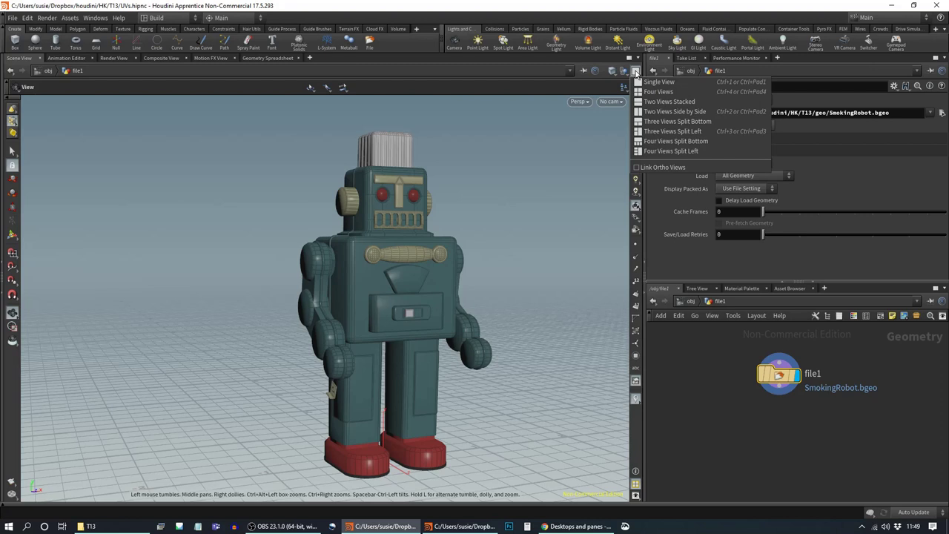
click(662, 115)
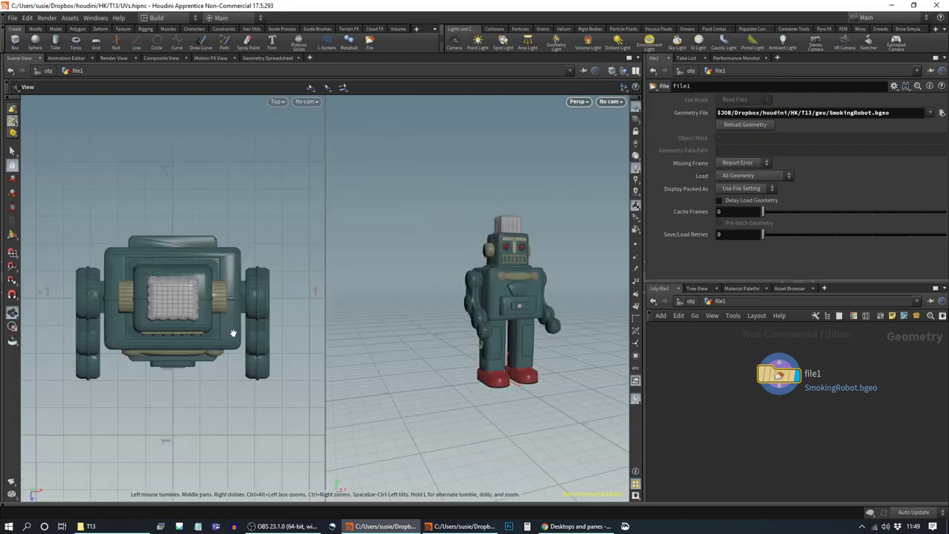
click(277, 102)
mouse_move(279, 124)
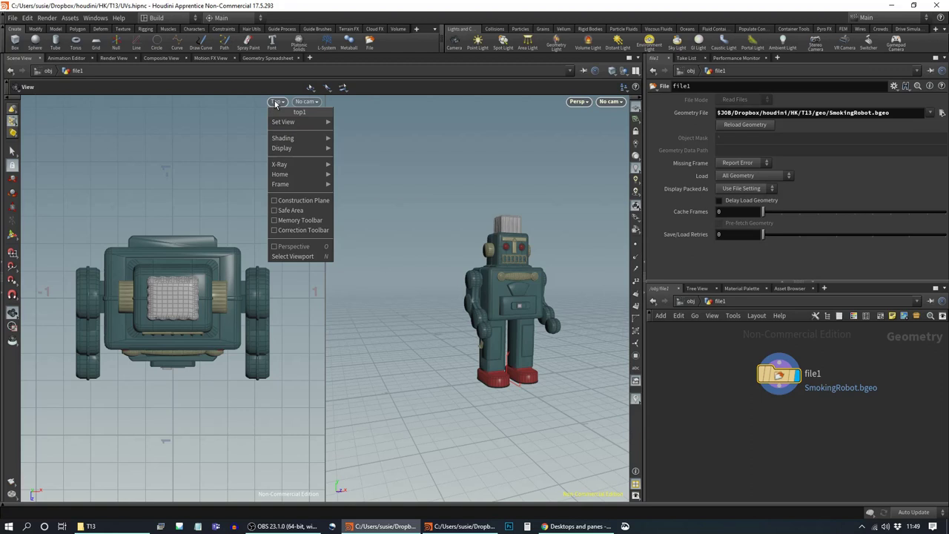
click(275, 103)
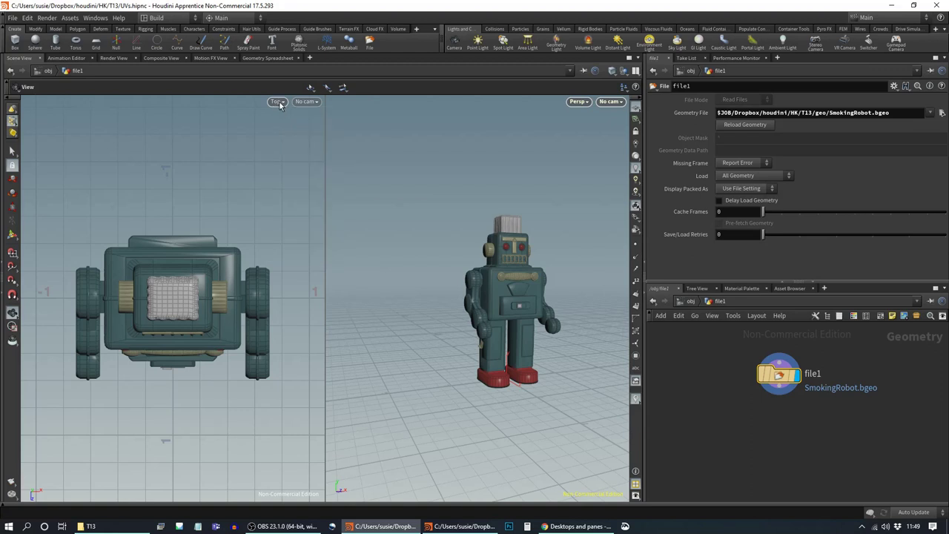
key(space+5)
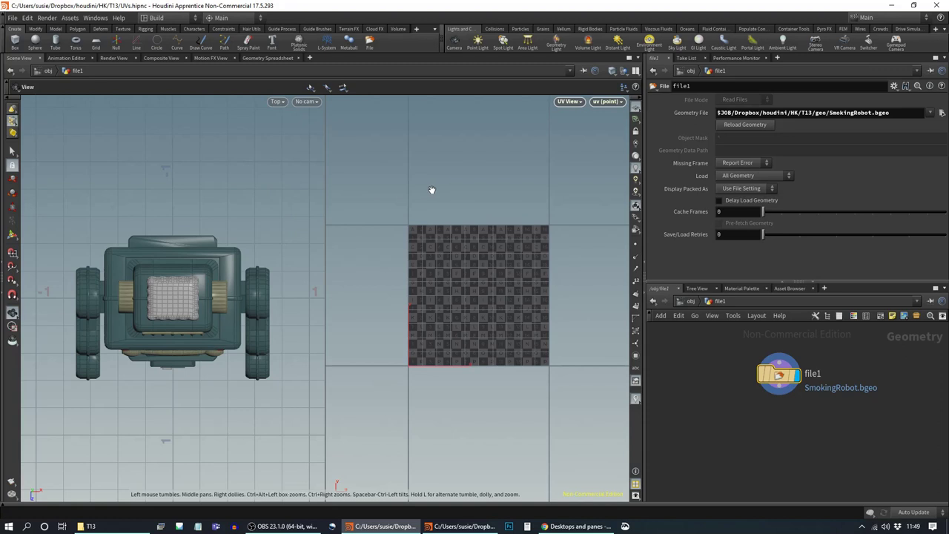
key(space+1)
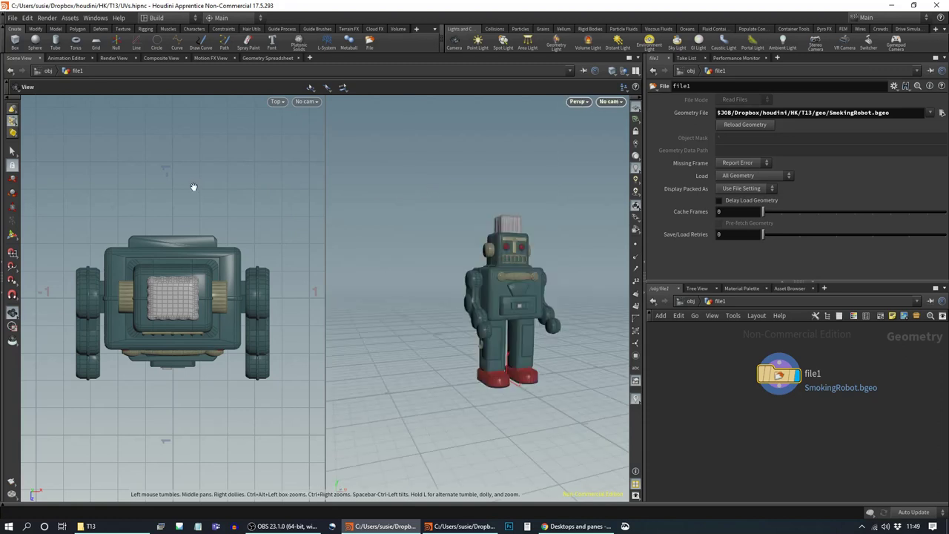
Step: Change the Top viewport to the UV viewport, keeping the robot's perspective view beside it
key(space+5)
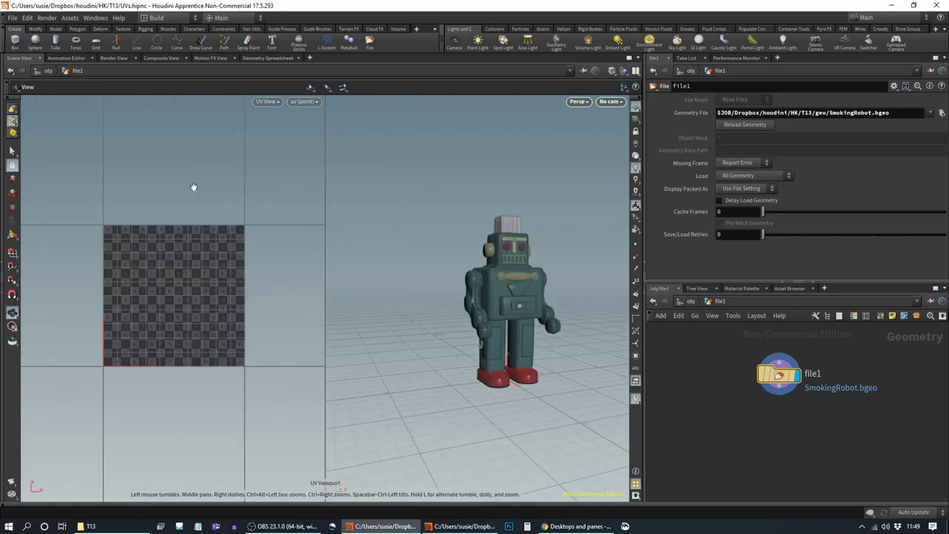
scroll(231, 304, up, 3)
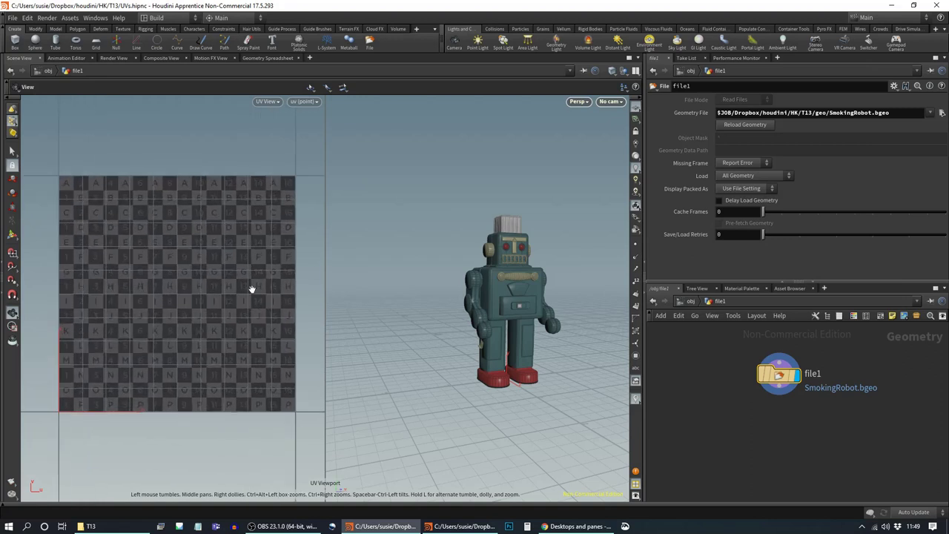
middle_drag(266, 291, 273, 284)
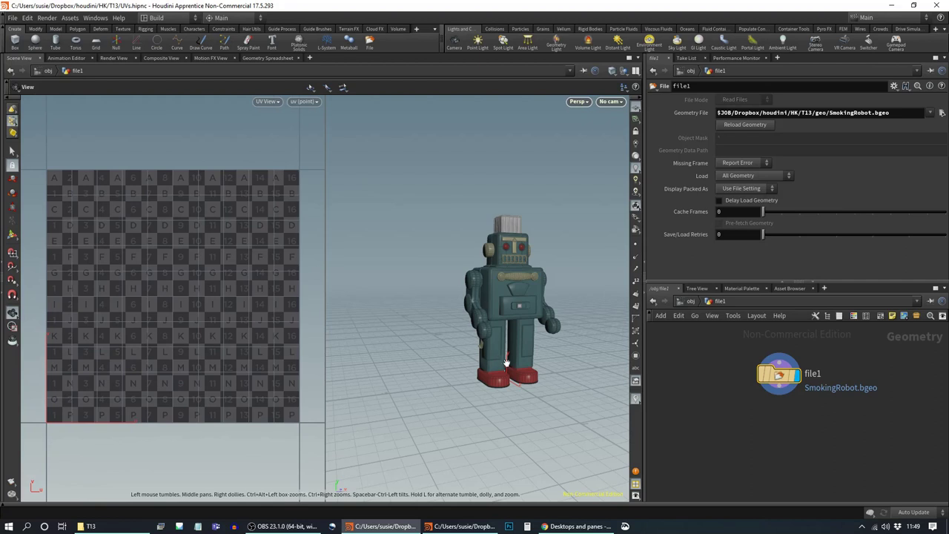
drag(522, 356, 472, 352)
right_drag(472, 353, 600, 378)
middle_drag(533, 328, 536, 339)
drag(564, 349, 521, 353)
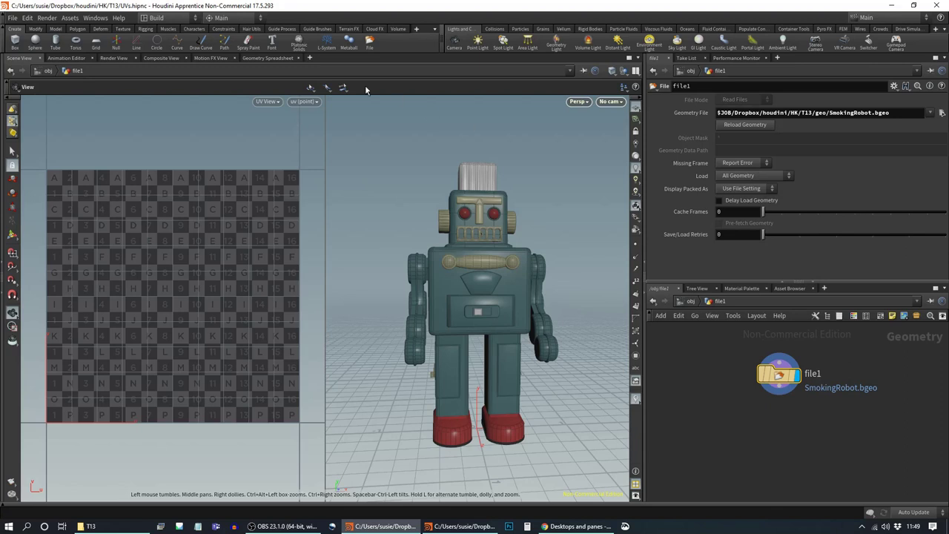
Step: Compare the robot's point and vertex attributes in the Geometry Spreadsheet to check for UVs, and return to the scene view
click(266, 58)
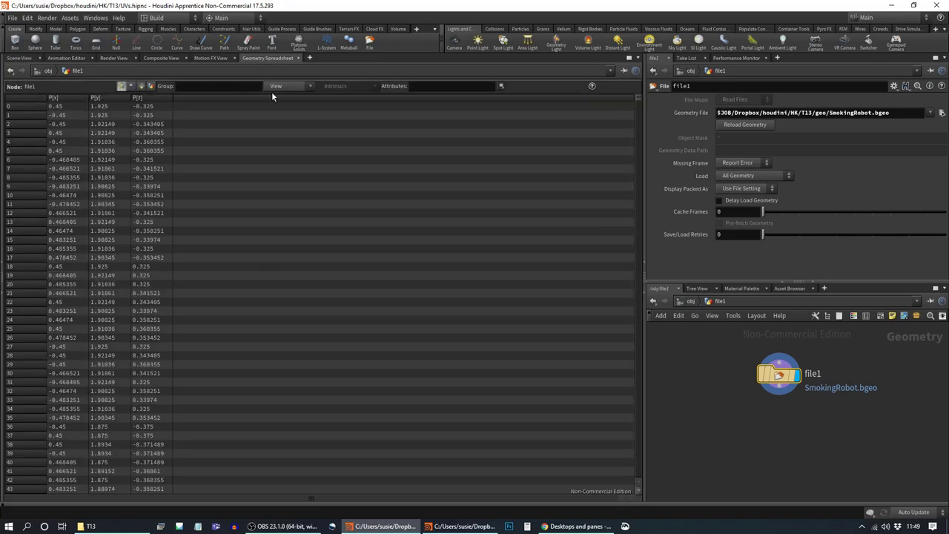
click(132, 86)
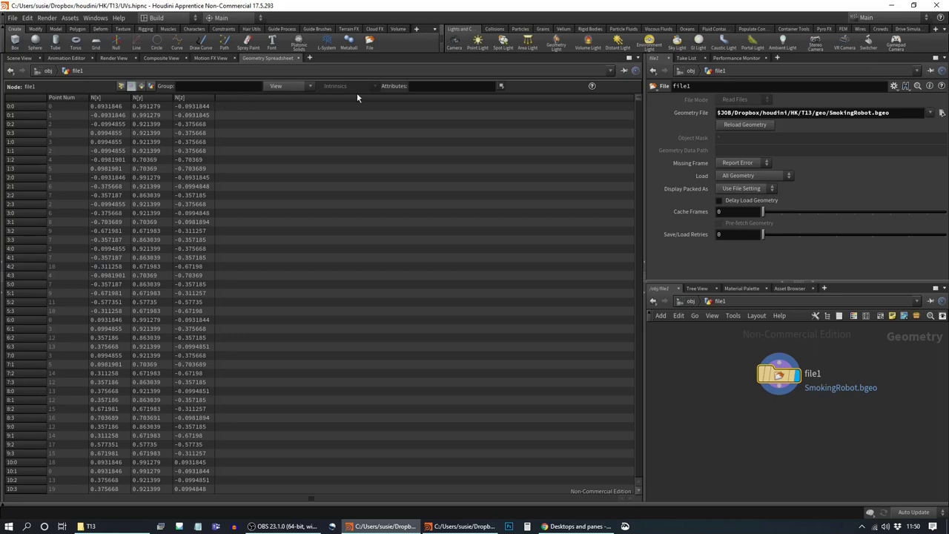
click(123, 87)
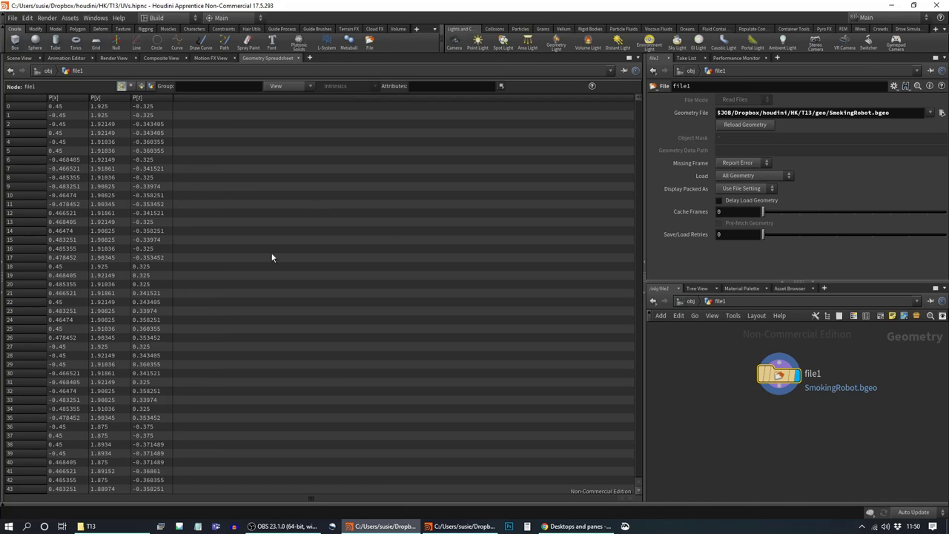
click(132, 86)
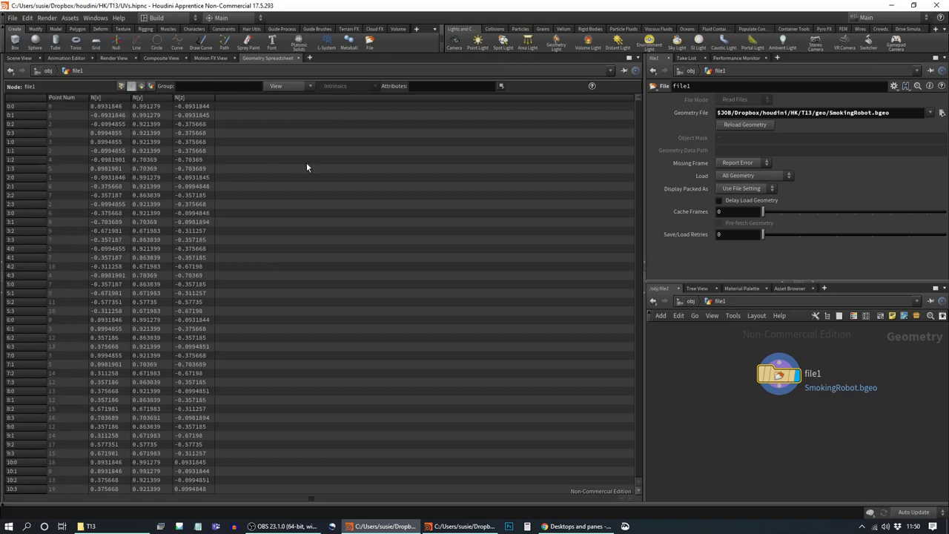
click(123, 86)
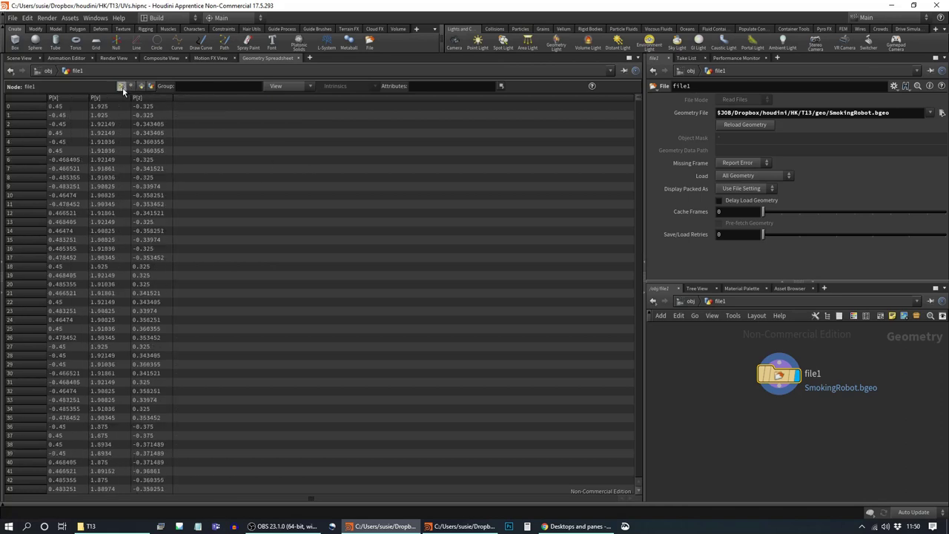
click(131, 86)
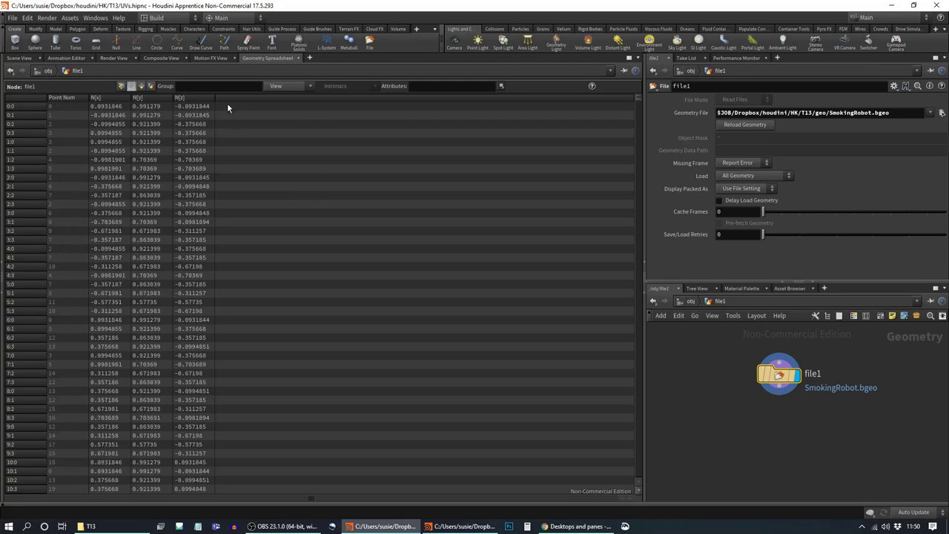
click(18, 59)
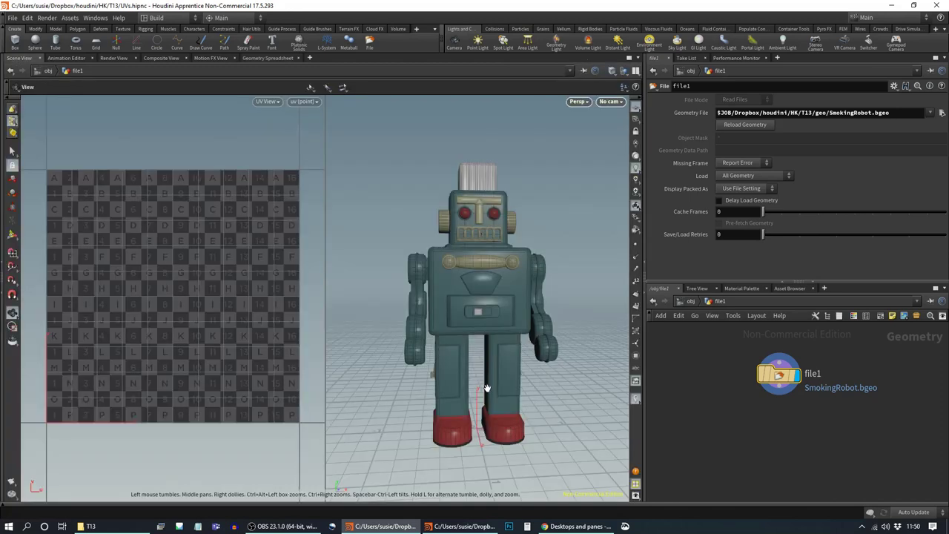
Step: Add a UV Quick Shade node below the file node, wire the robot geometry into it and display its result
drag(473, 373, 521, 371)
drag(781, 378, 783, 366)
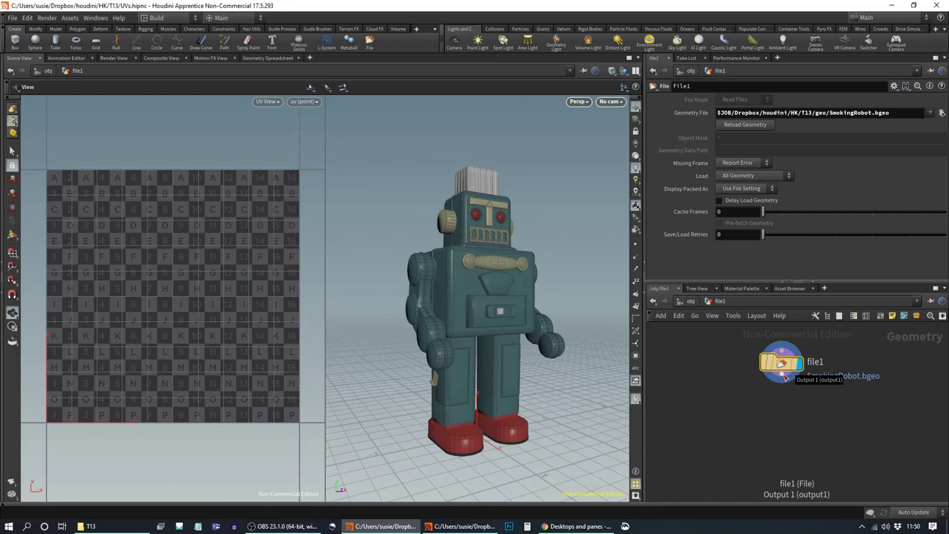
key(Tab)
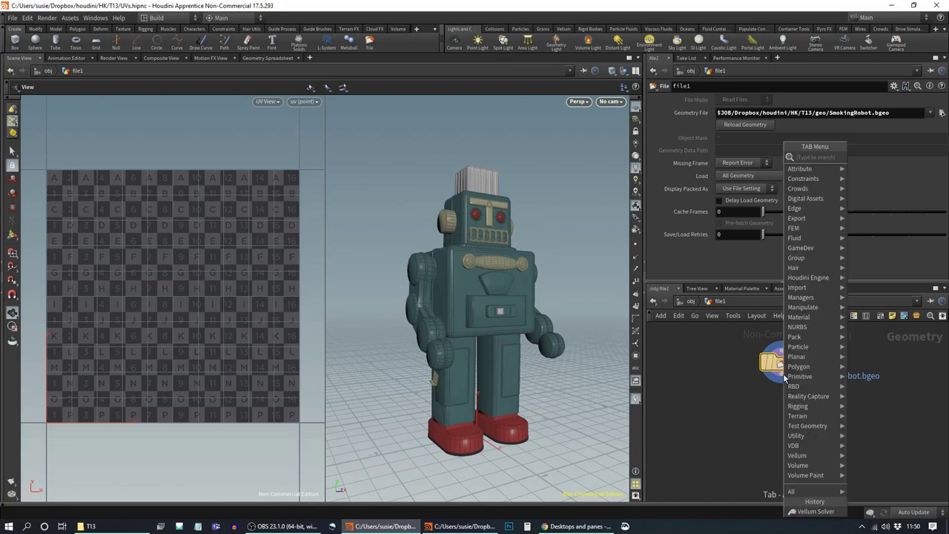
text(uv)
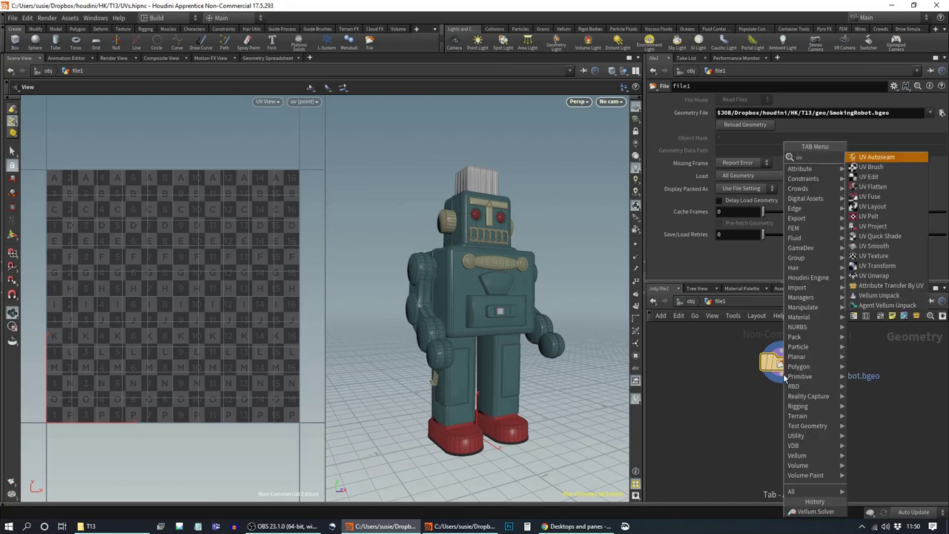
text( q)
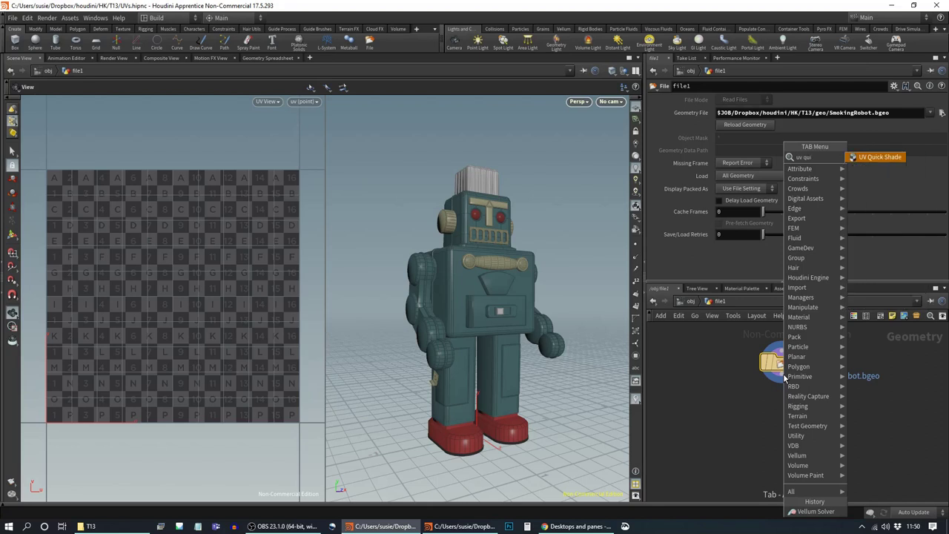
text(ui)
key(Return)
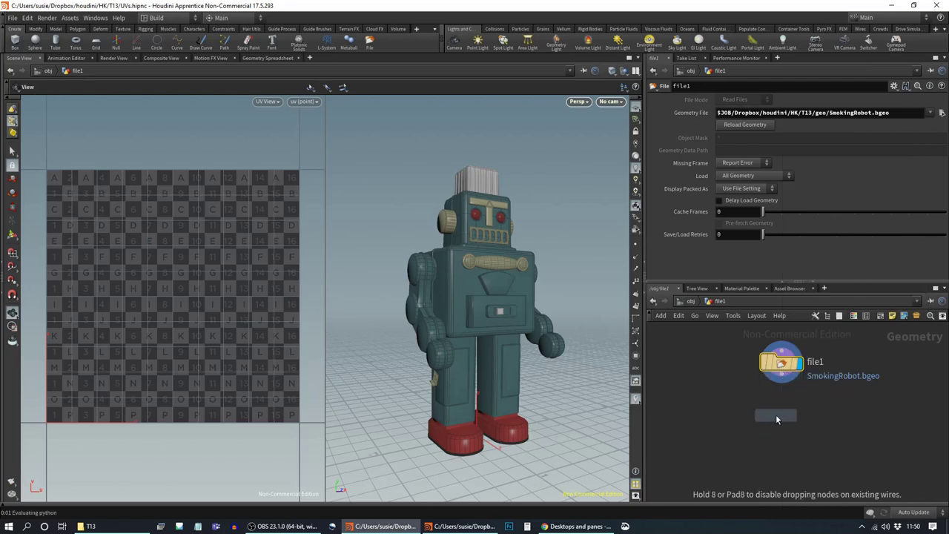
click(800, 419)
drag(782, 374, 782, 406)
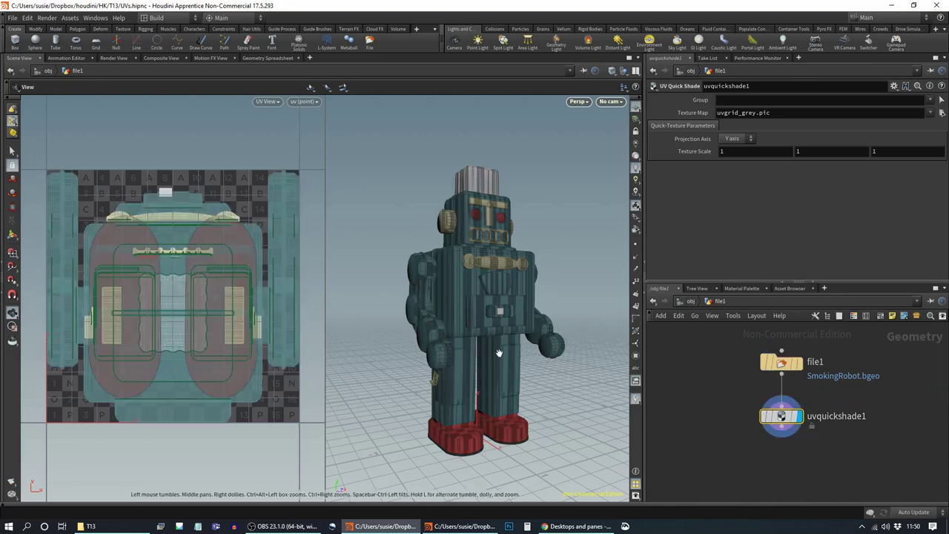
Step: Examine the UV grid texture on the robot up close and from several angles for stretching
mouse_move(485, 346)
mouse_down()
mouse_move(339, 353)
mouse_move(496, 352)
mouse_up()
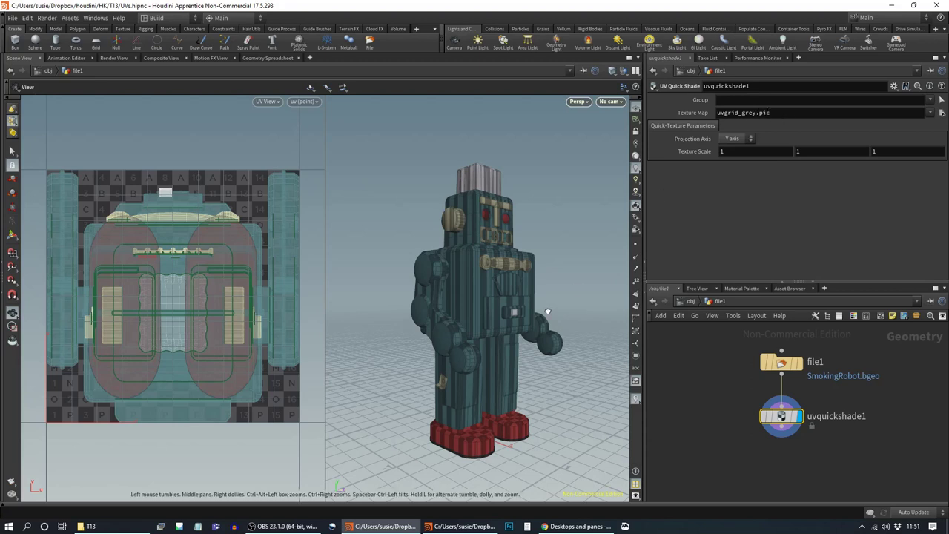
scroll(541, 302, up, 6)
drag(541, 301, 527, 307)
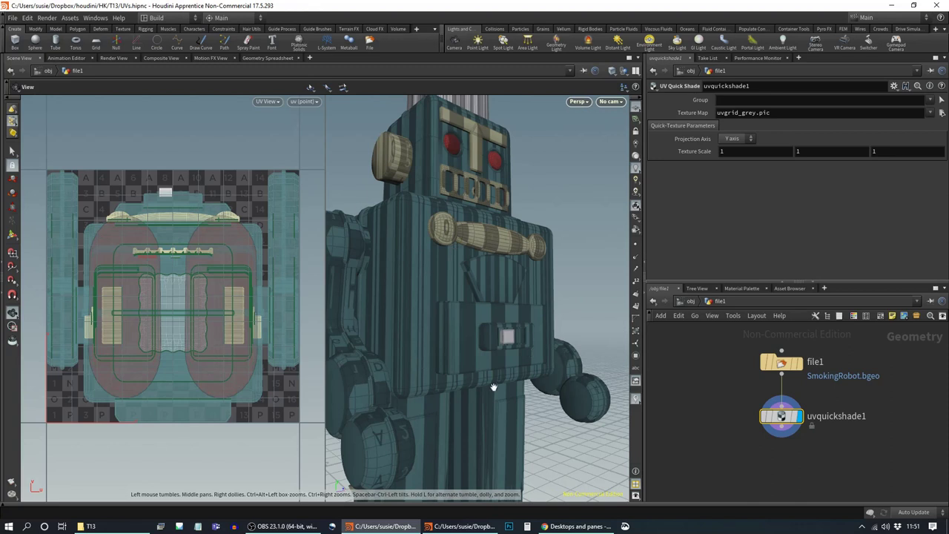
scroll(477, 362, down, 3)
scroll(477, 362, down, 2)
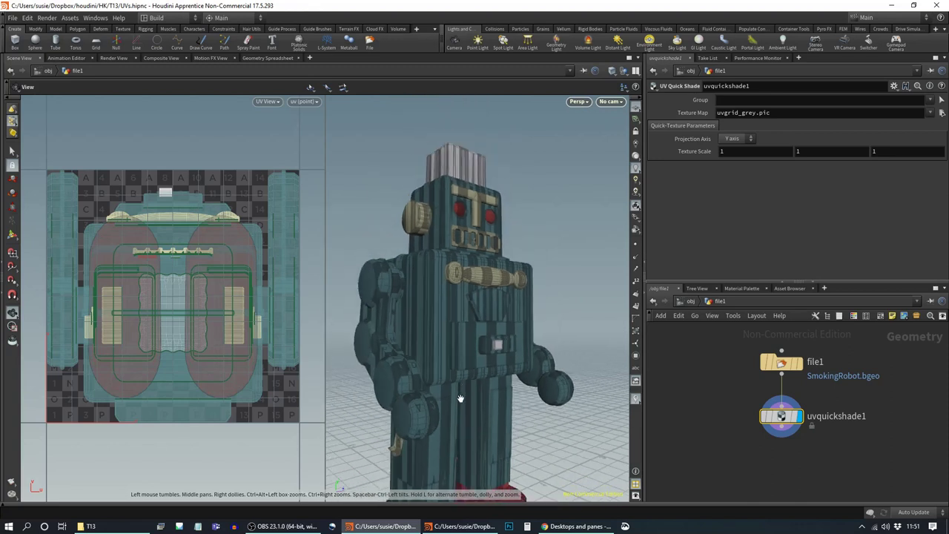
middle_drag(461, 399, 481, 313)
drag(461, 322, 489, 326)
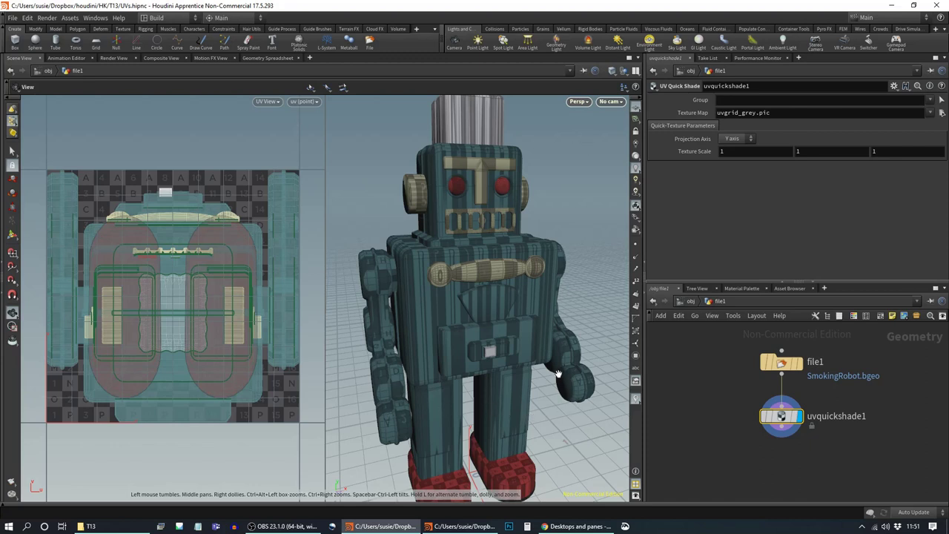
drag(783, 416, 754, 416)
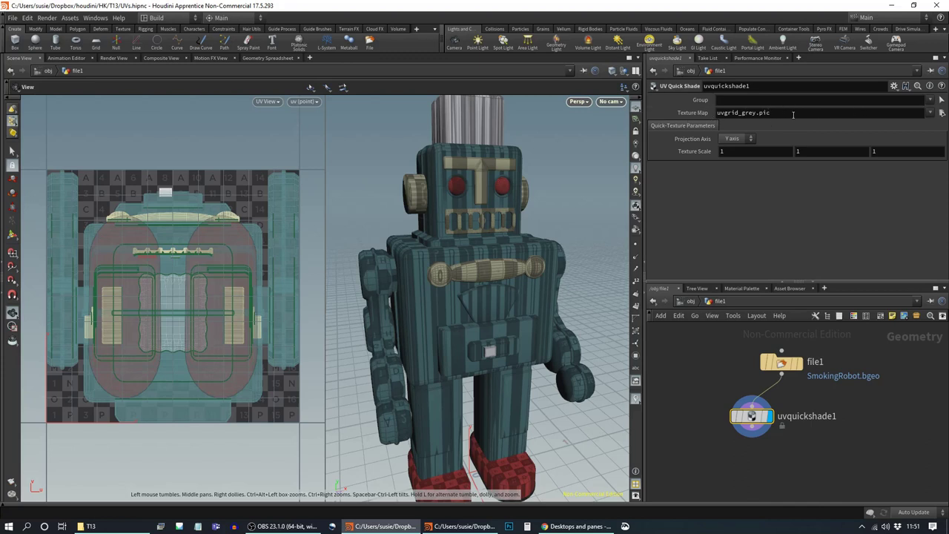
drag(525, 319, 506, 300)
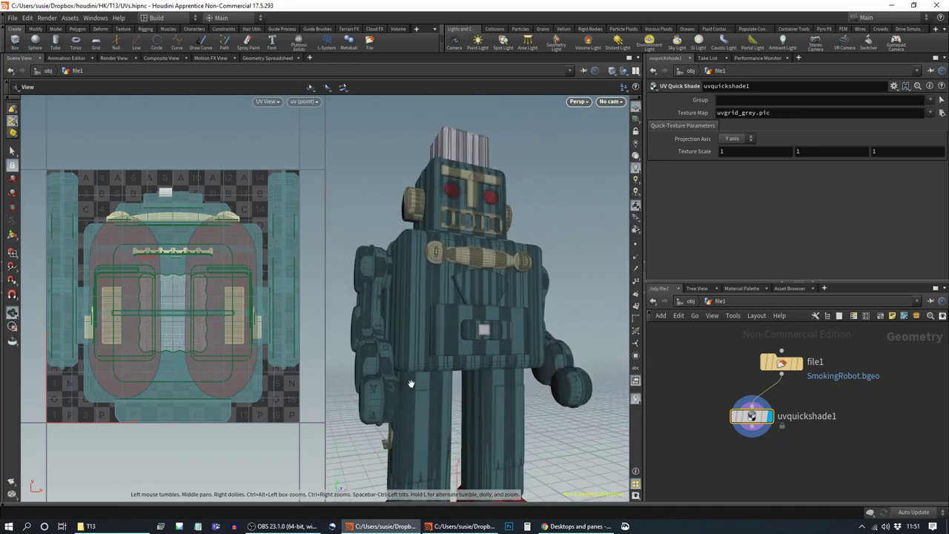
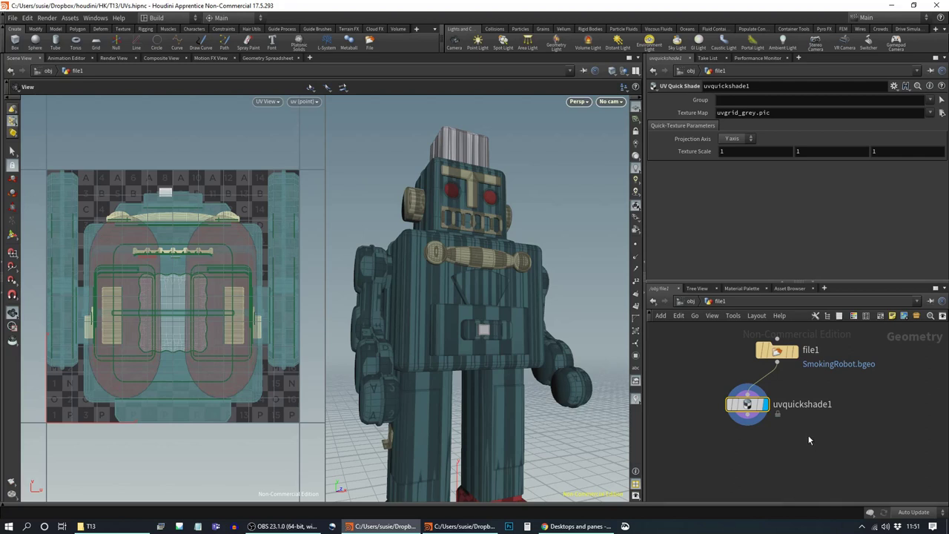
Step: Align the UV Quick Shade node directly below the file node in the network
middle_drag(861, 417, 858, 422)
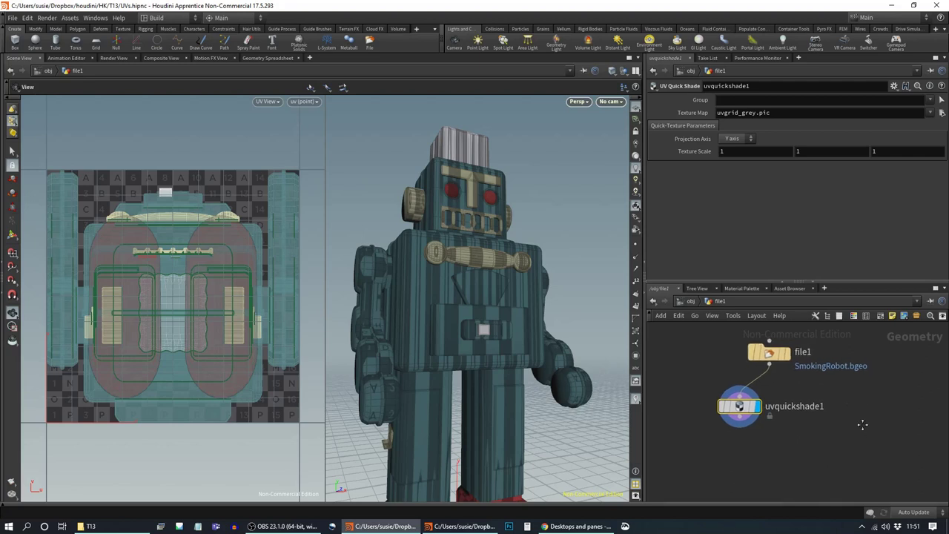
drag(729, 403, 772, 401)
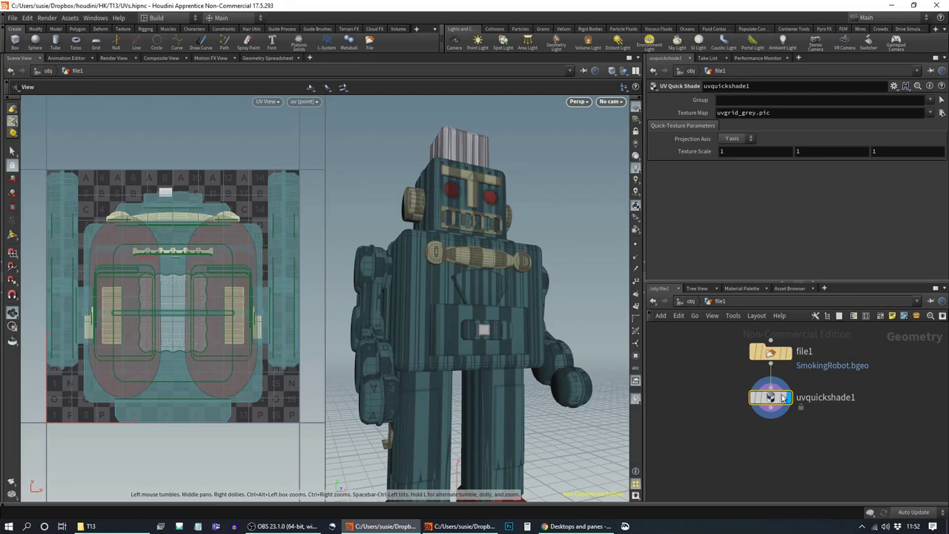
drag(786, 398, 788, 412)
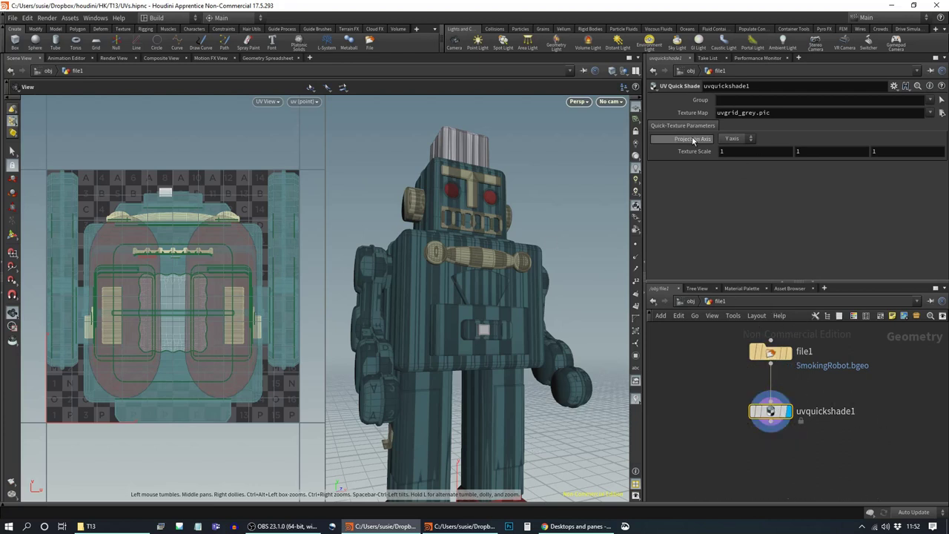
Step: Try the X axis as UV Quick Shade's projection axis, set it to Z axis, and view the grid on the robot
click(740, 140)
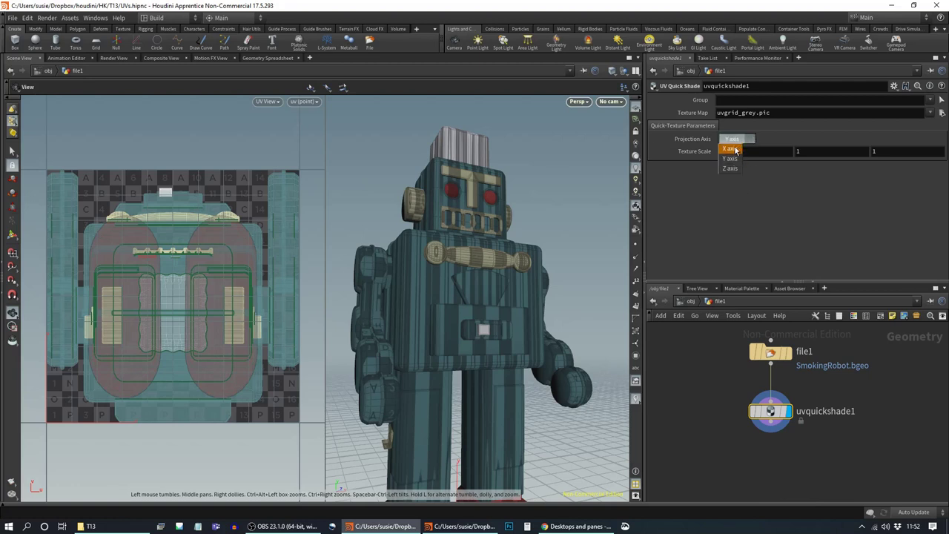
click(732, 149)
click(745, 141)
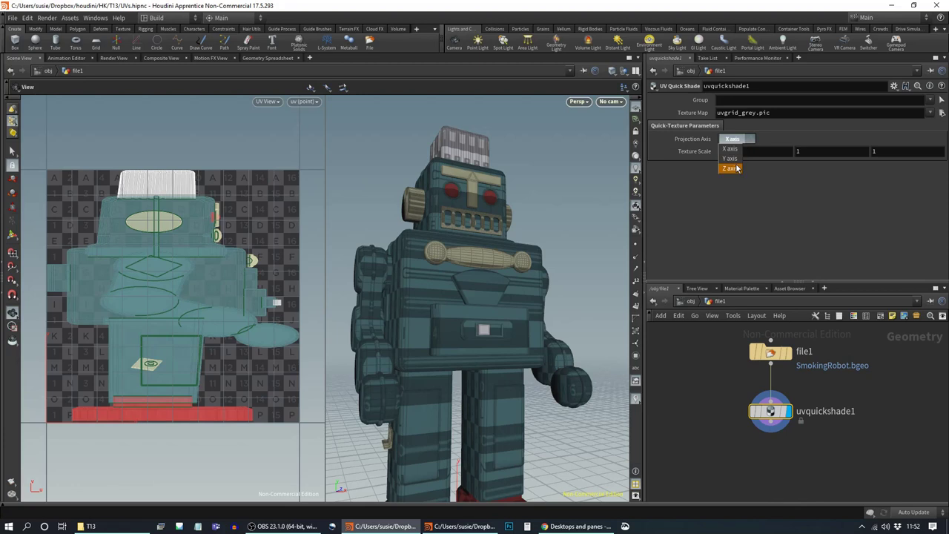
click(731, 165)
mouse_move(423, 249)
mouse_down()
mouse_move(470, 258)
mouse_move(430, 266)
mouse_up()
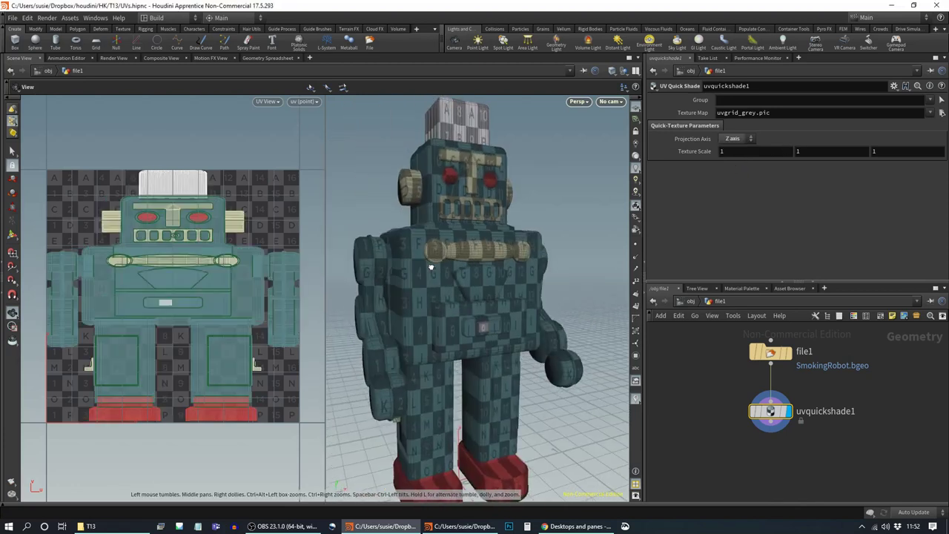
middle_drag(430, 265, 465, 256)
Step: Try a different Texture Scale on the UV Quick Shade node and undo it
middle_drag(691, 151, 654, 151)
key(ctrl+z)
ctrl+middle_click(693, 153)
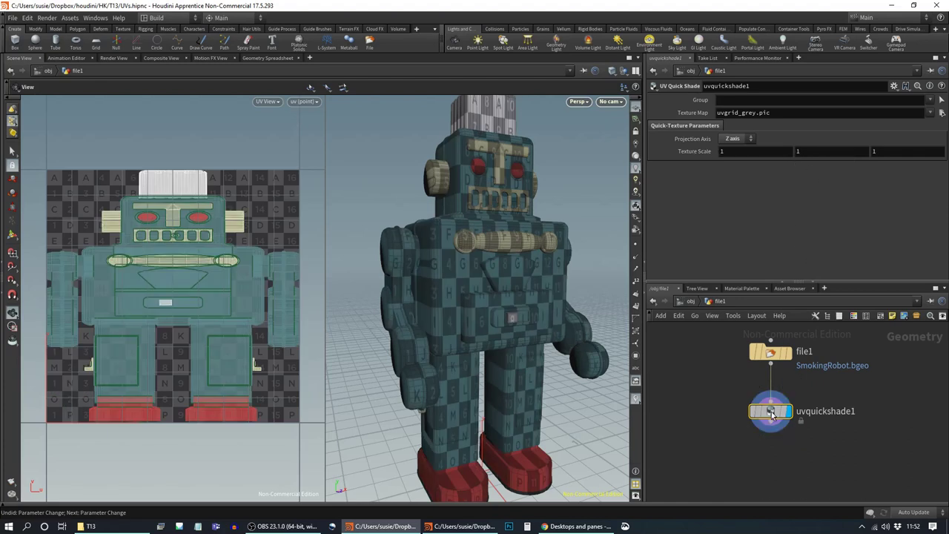
Step: Move the UV Quick Shade node further down, leaving room for other nodes between it and the file node
drag(772, 412, 777, 444)
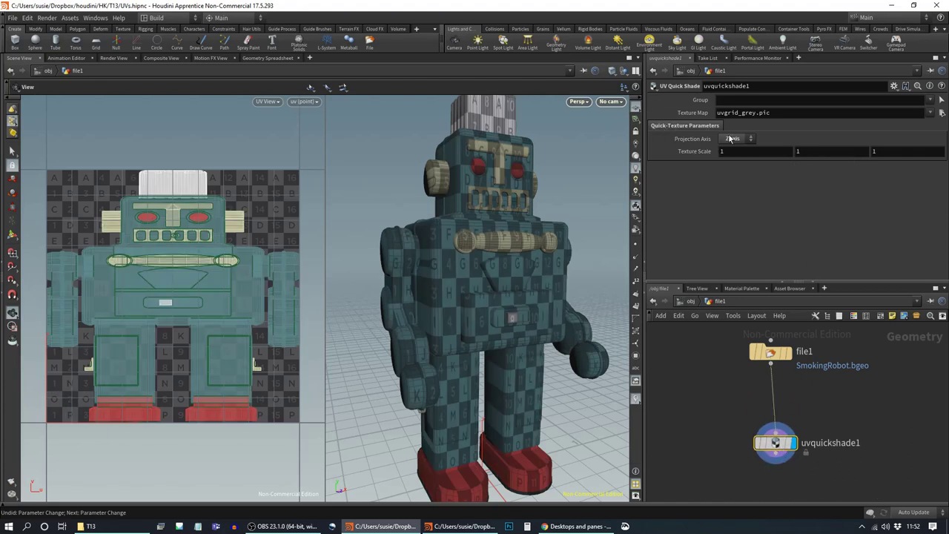
drag(775, 443, 770, 449)
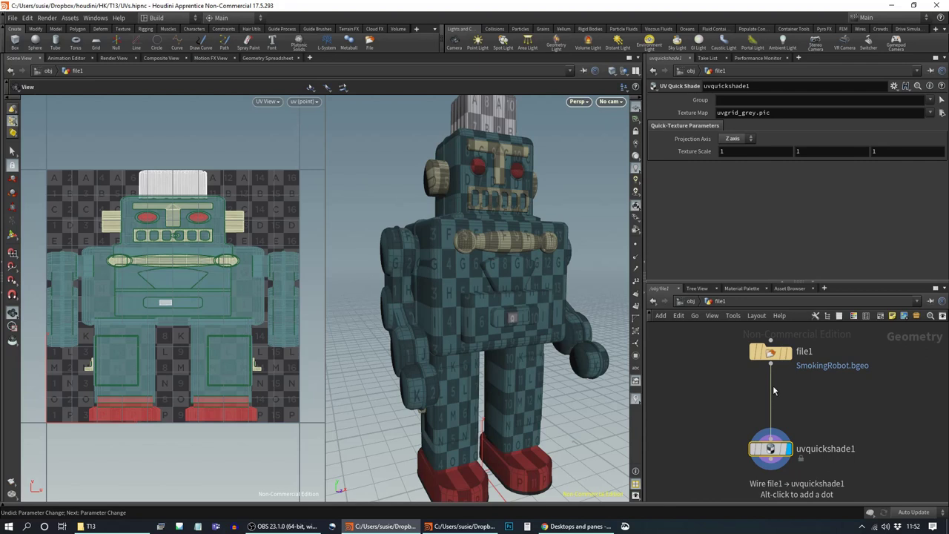
scroll(784, 404, down, 4)
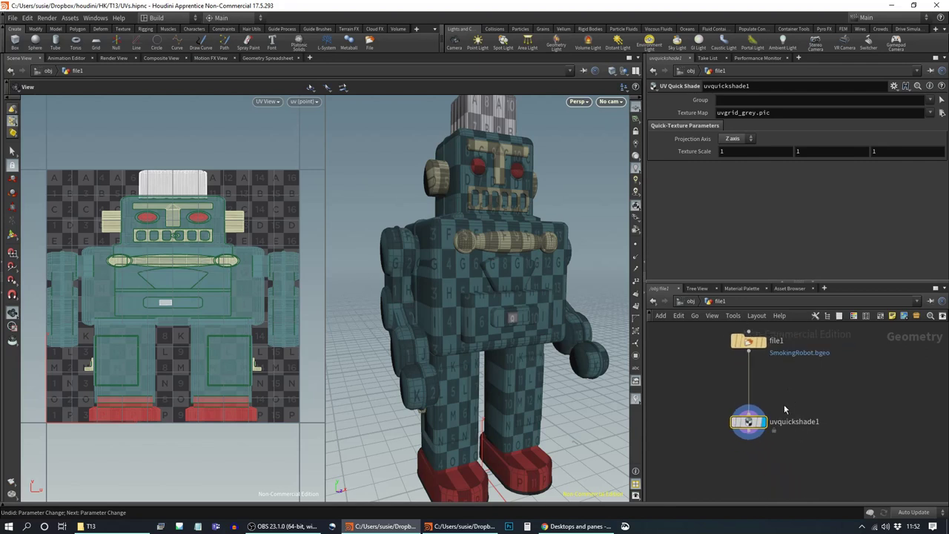
drag(759, 428, 759, 458)
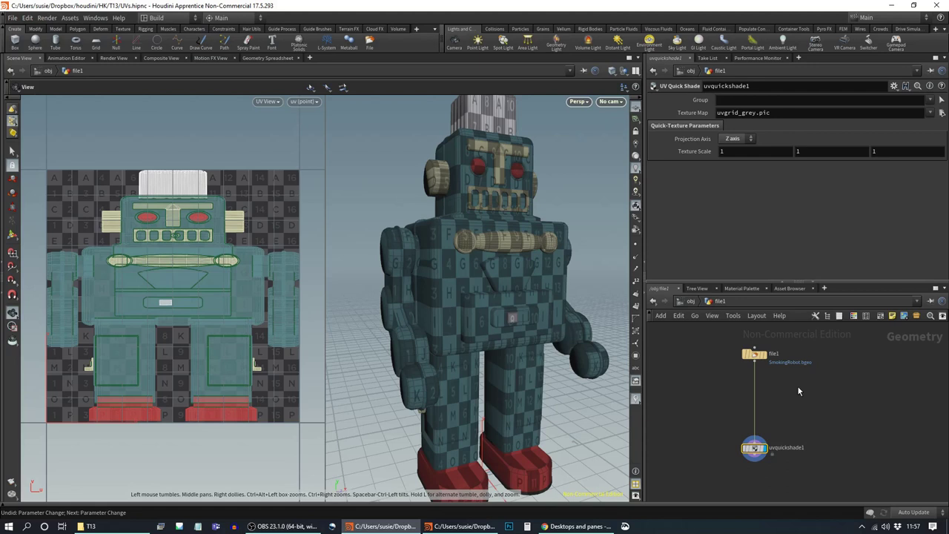
Step: Add a UV Unwrap node beside the wire between the file node and UV Quick Shade
key(Tab)
text(uv)
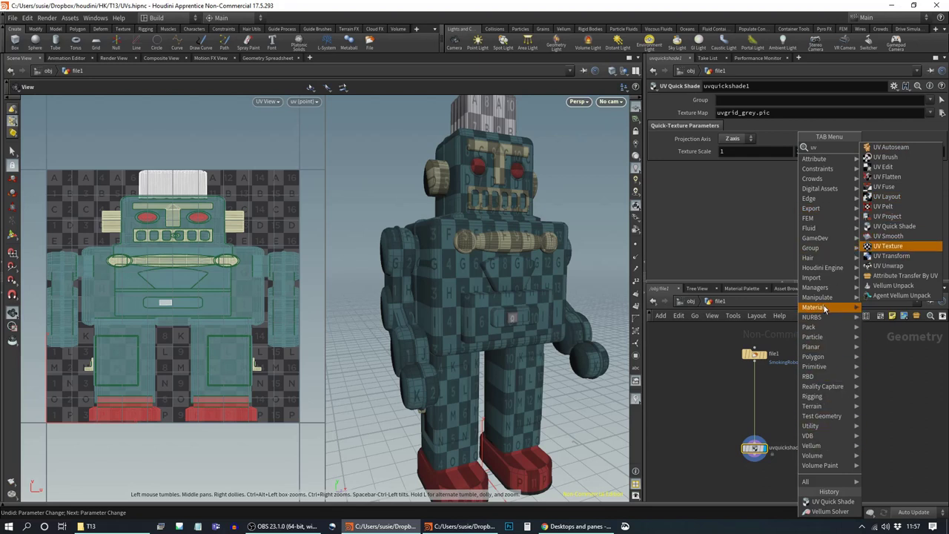
mouse_move(823, 311)
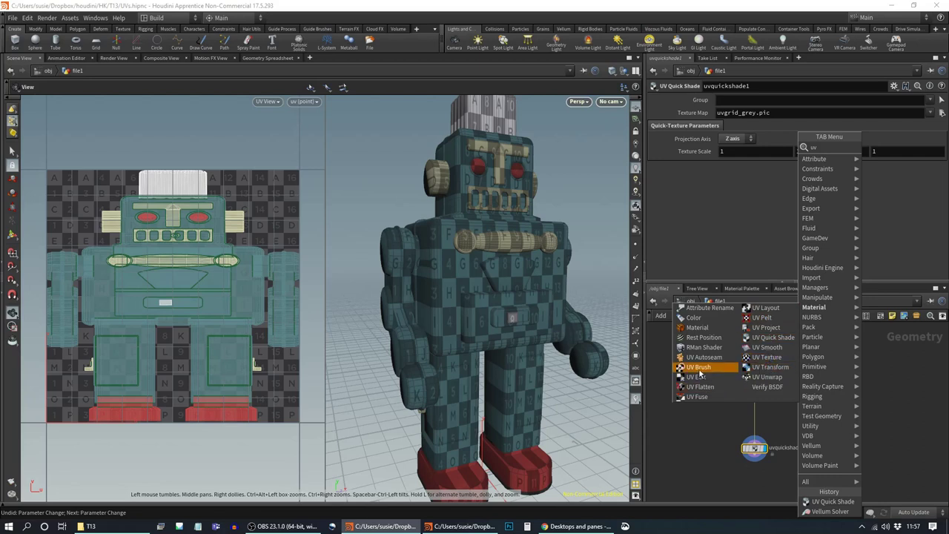
click(764, 379)
click(808, 415)
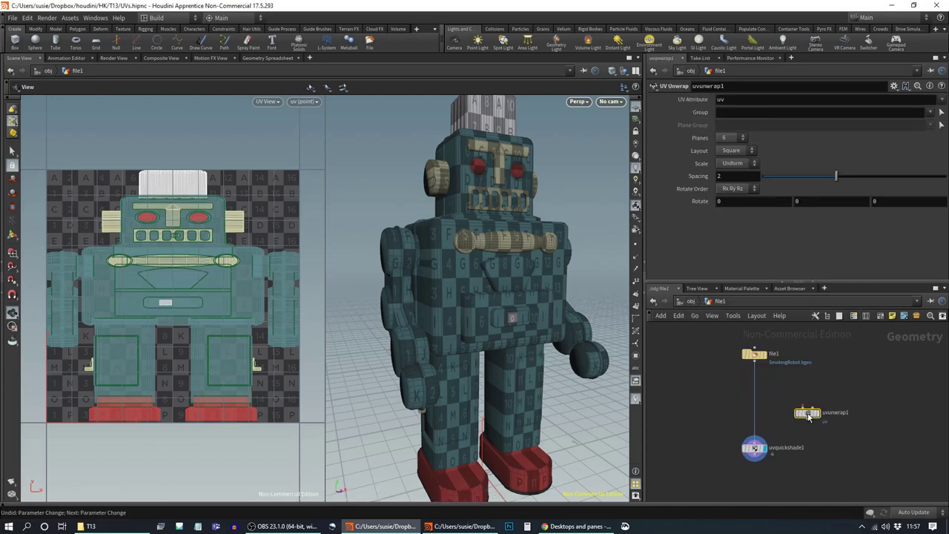
Step: Add a UV Project node below the UV Unwrap node
key(Tab)
text(uv)
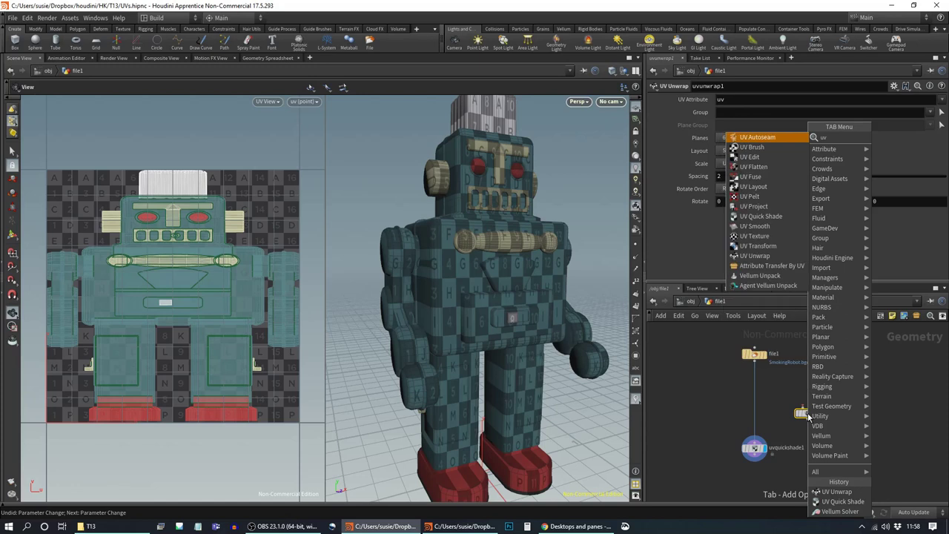
text(pr)
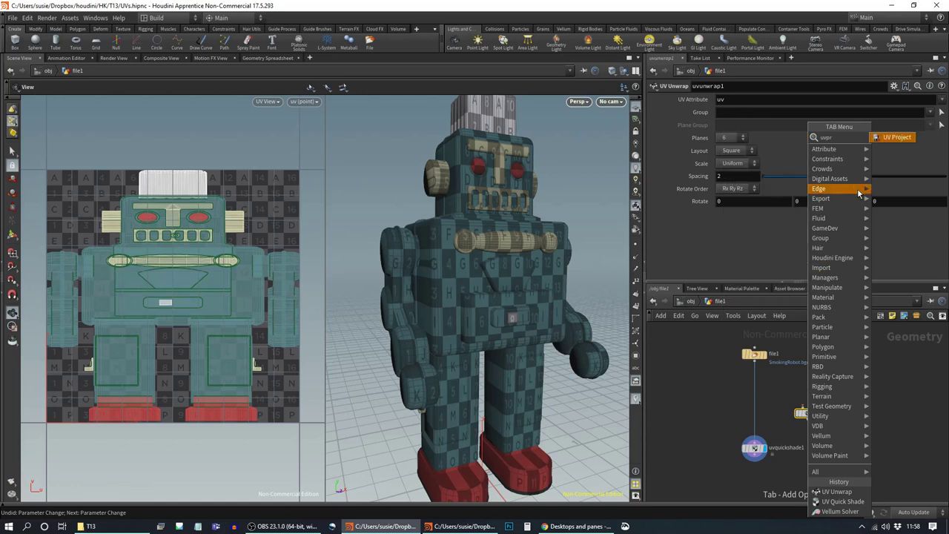
click(892, 138)
click(806, 434)
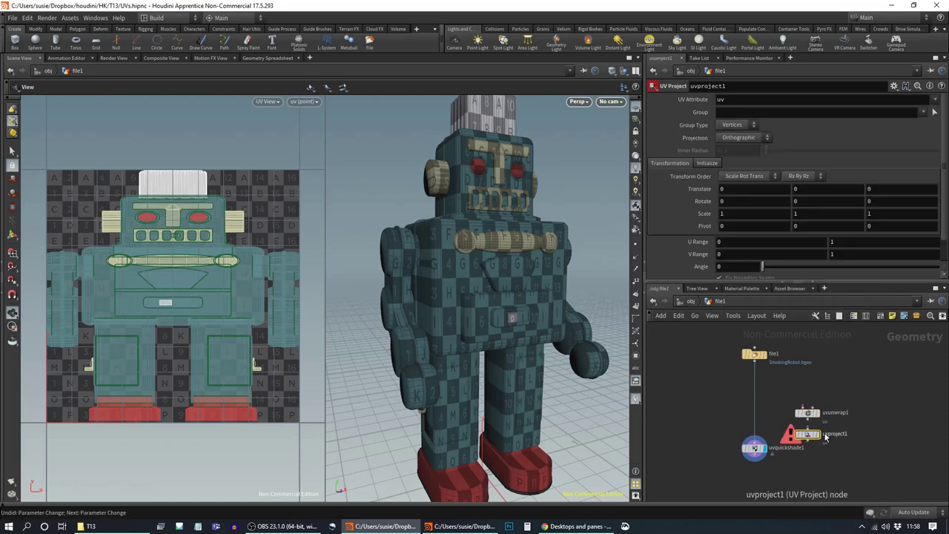
Step: Add a UV Texture node below the UV Project node
key(Tab)
text(uvt)
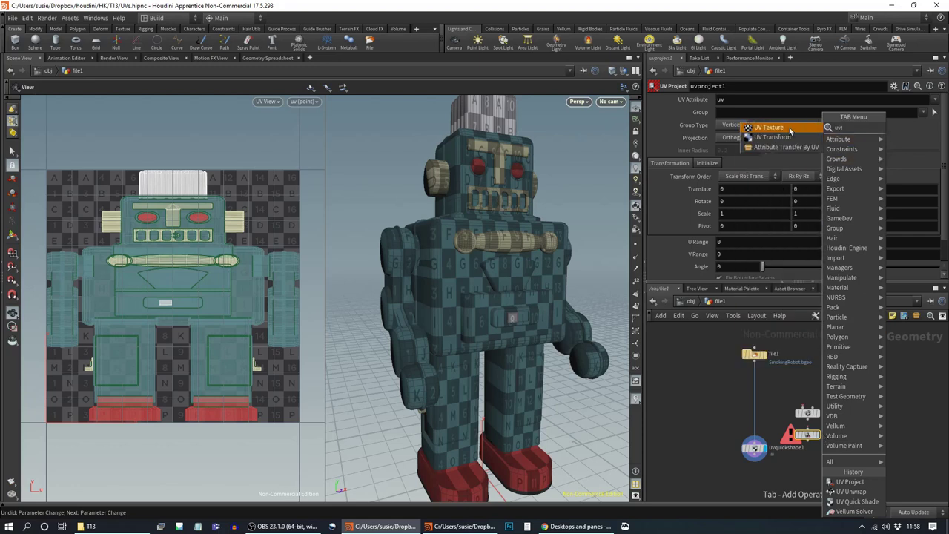
key(Return)
click(810, 473)
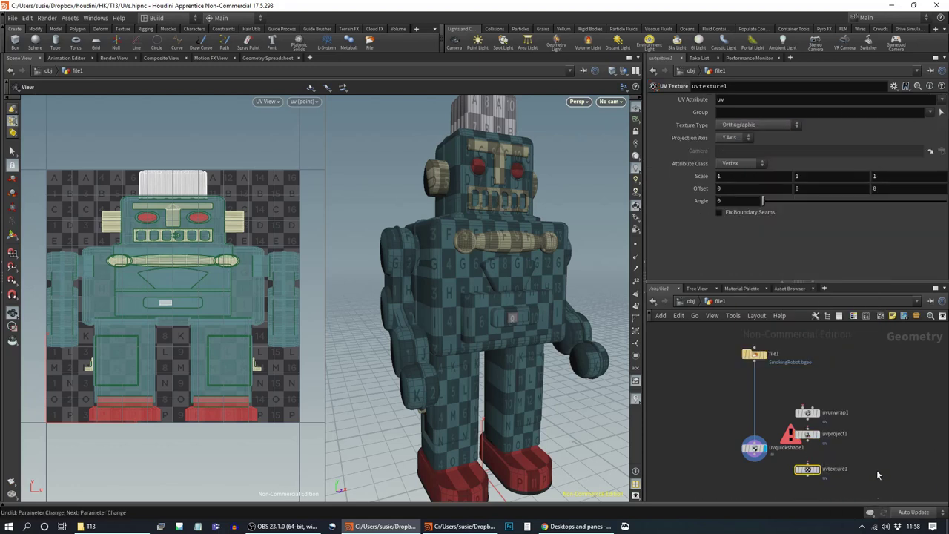
Step: Move the unwired UV Unwrap, UV Project and UV Texture nodes to the other side of the main chain and tidy the node spacing
drag(822, 336, 679, 439)
middle_drag(764, 421, 840, 429)
click(818, 430)
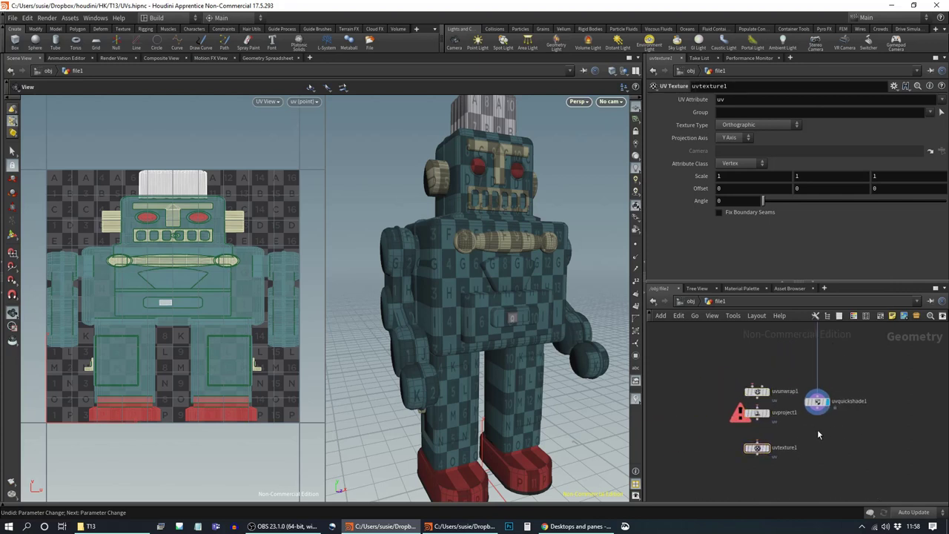
drag(764, 356, 754, 389)
middle_drag(782, 408, 774, 494)
click(799, 461)
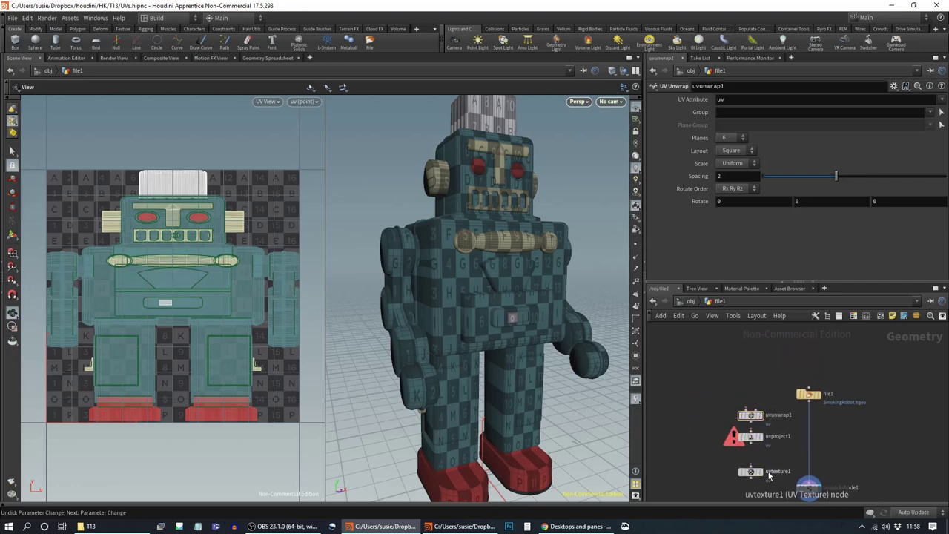
drag(752, 473, 752, 465)
drag(810, 394, 810, 370)
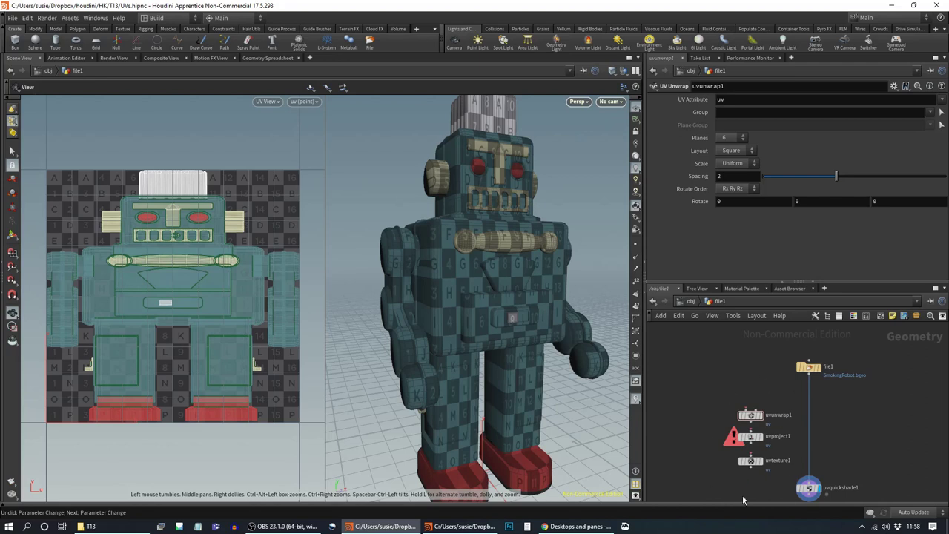
Step: Insert the UV Unwrap node into the wire between the file node and UV Quick Shade
middle_drag(850, 449, 902, 429)
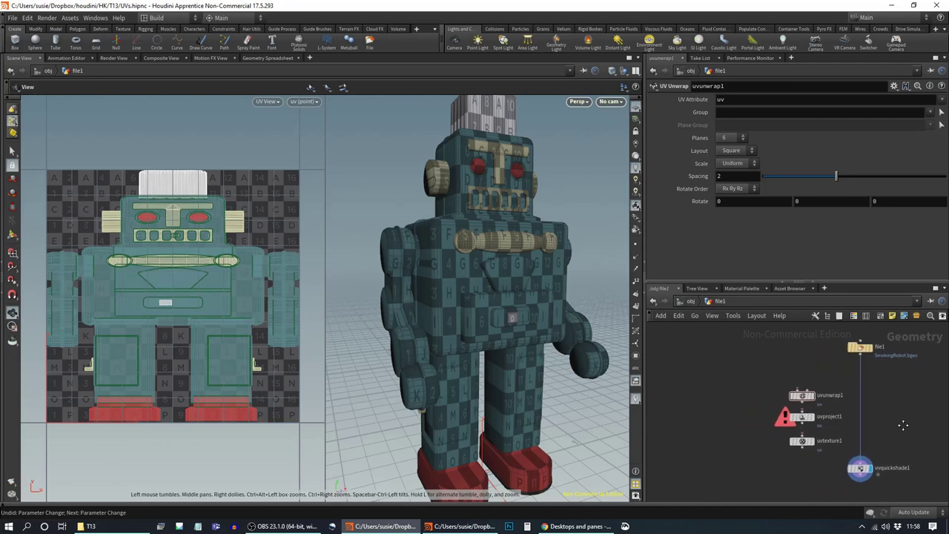
mouse_move(802, 393)
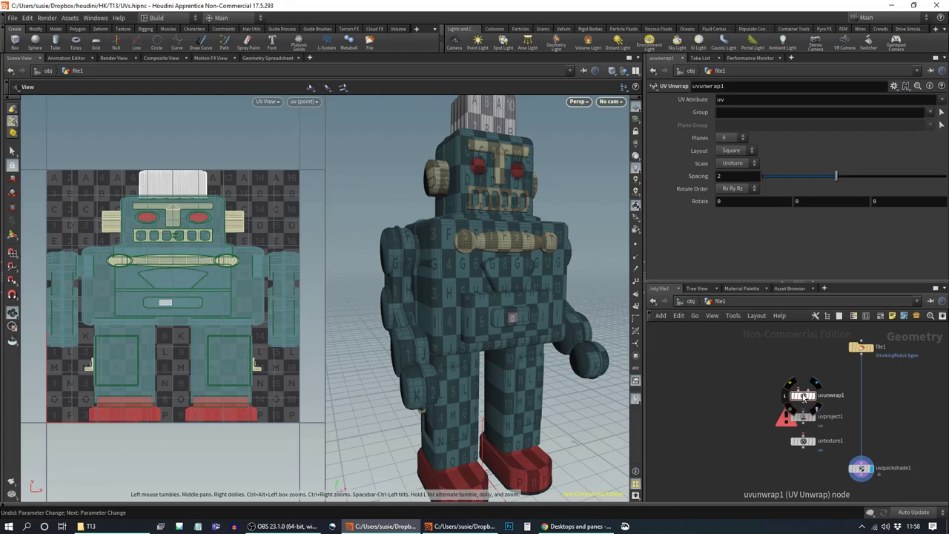
drag(805, 399, 676, 413)
middle_drag(775, 380, 807, 379)
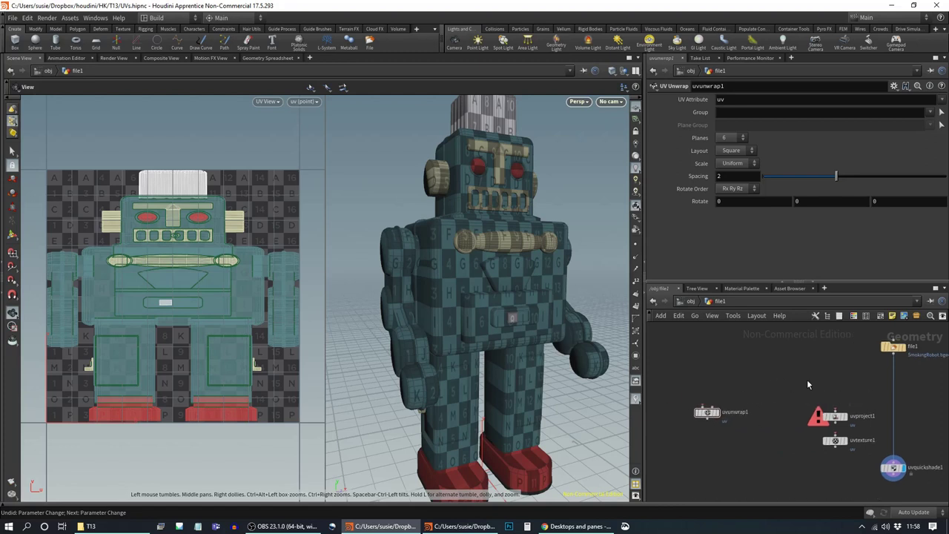
drag(707, 412, 893, 375)
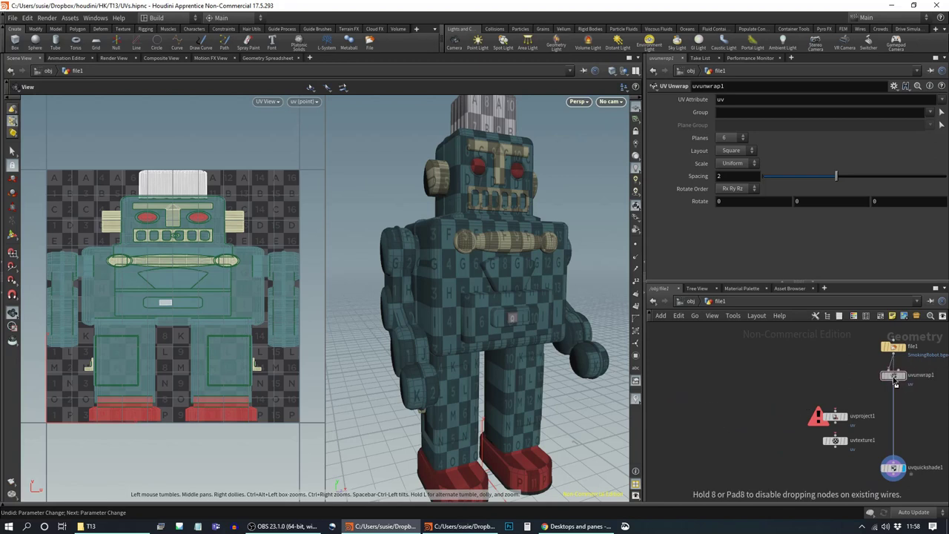
middle_drag(932, 394, 853, 392)
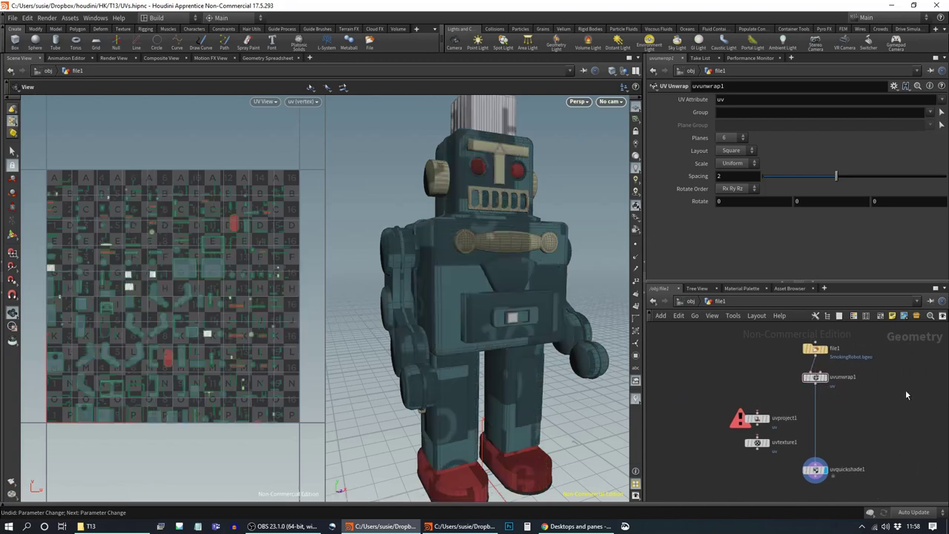
drag(819, 381, 820, 376)
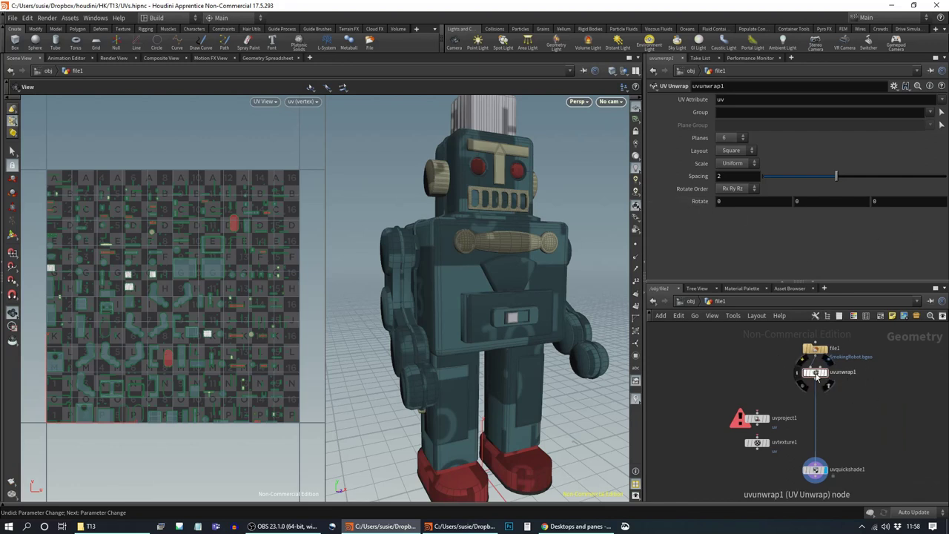
Step: Keep UV Unwrap at 6 planes and compare the unwrapped islands in the UV view with the matching parts of the 3D robot
click(738, 138)
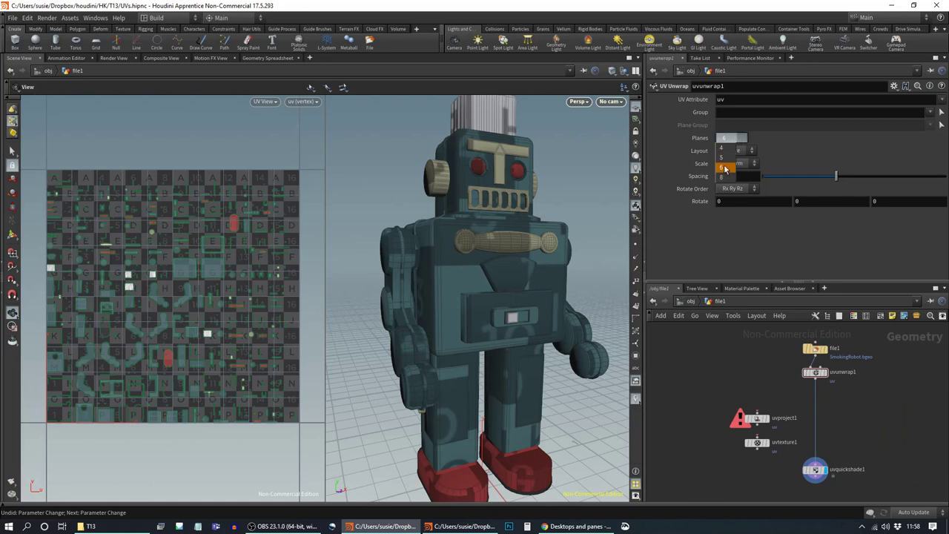
click(724, 169)
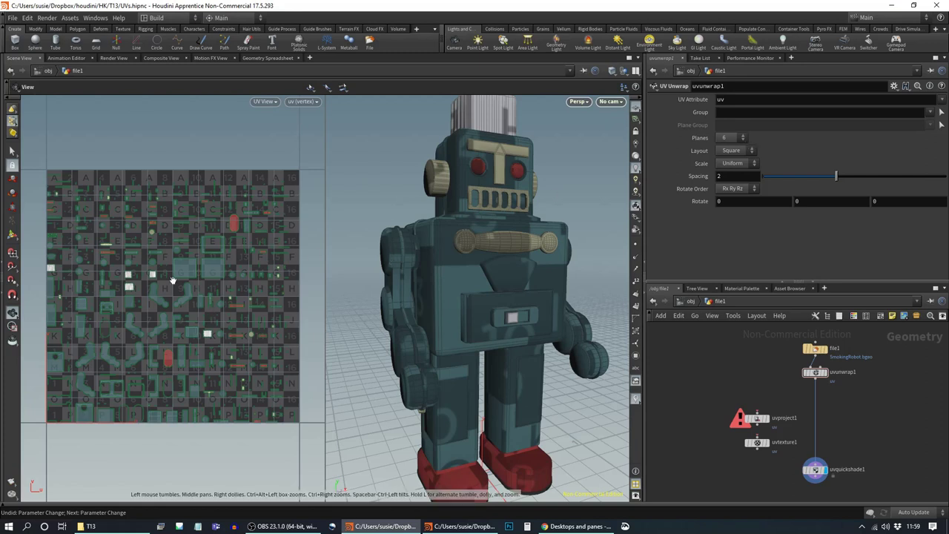
drag(460, 288, 419, 328)
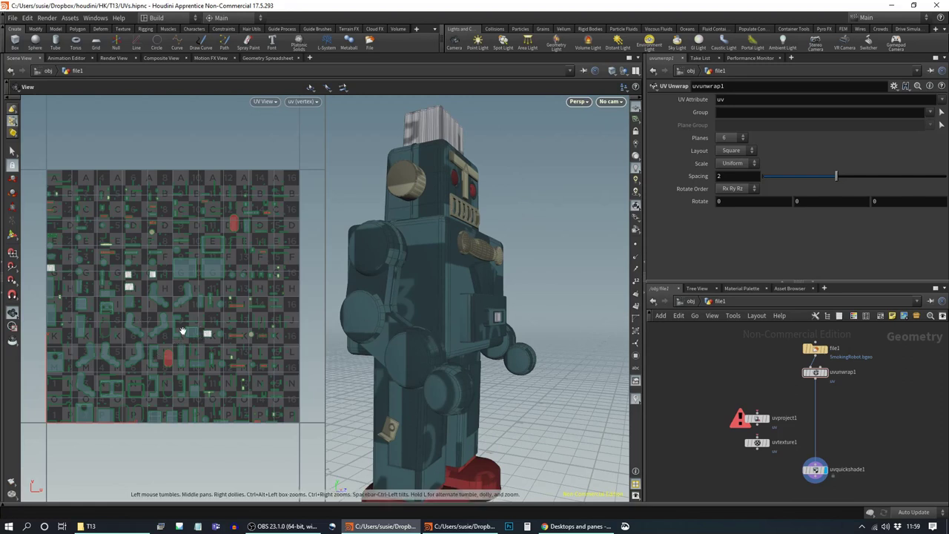
scroll(185, 298, up, 2)
scroll(185, 298, up, 4)
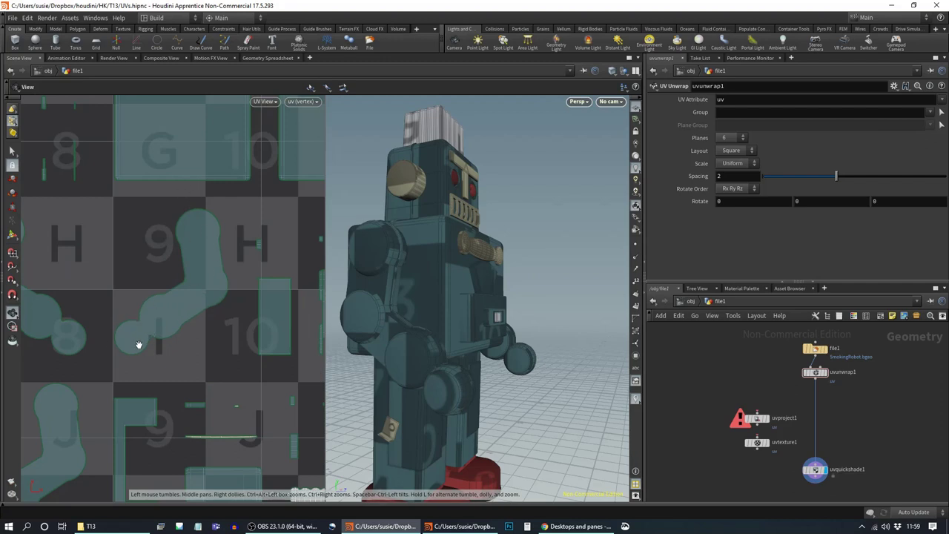
middle_drag(206, 339, 267, 378)
middle_drag(242, 233, 195, 439)
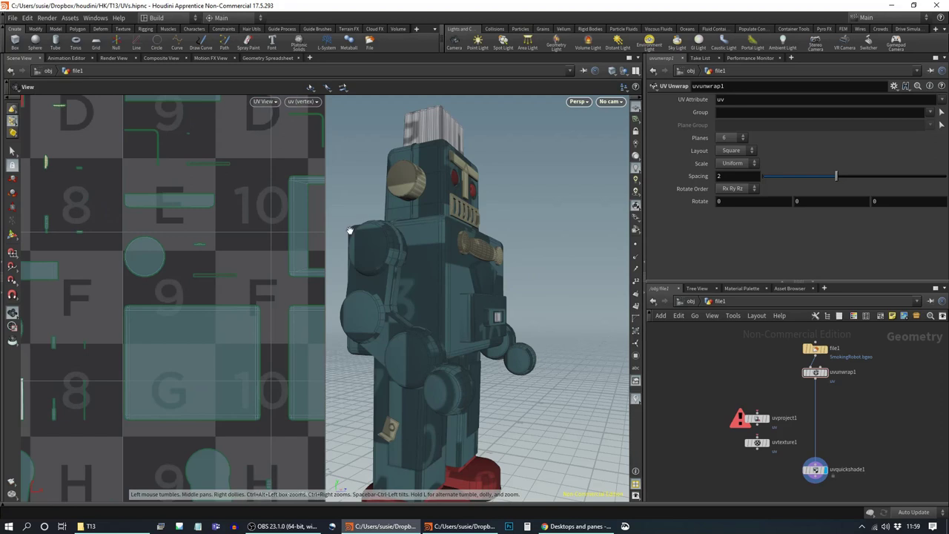
scroll(406, 254, up, 5)
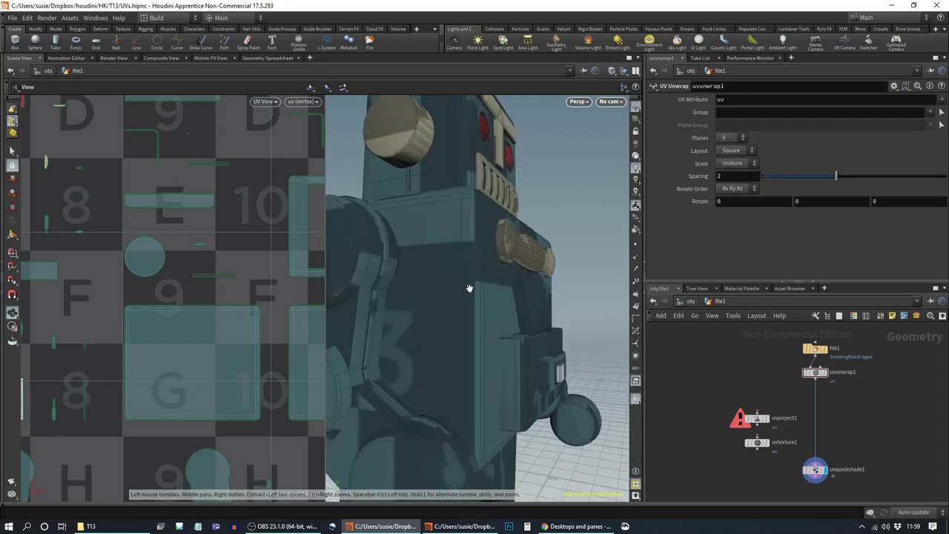
mouse_move(462, 245)
mouse_down()
mouse_move(452, 265)
mouse_move(482, 247)
mouse_up()
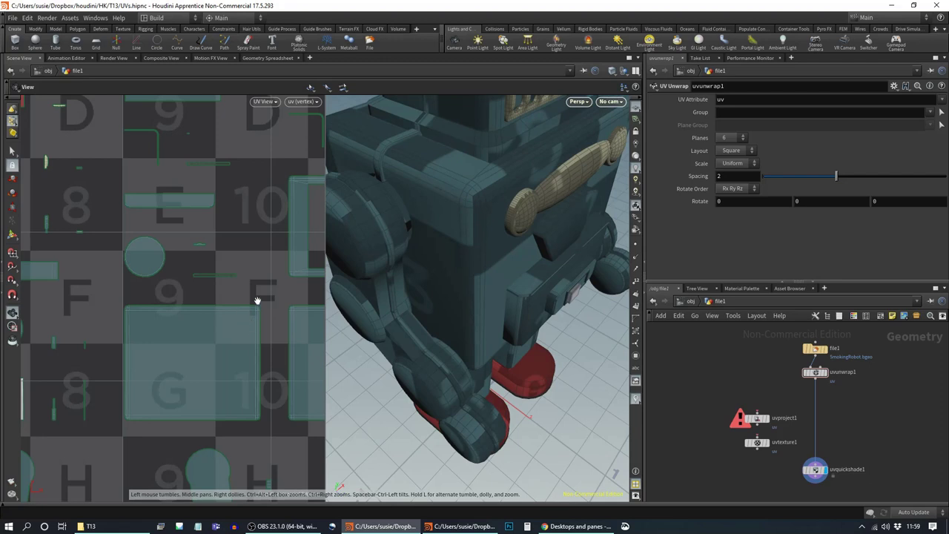
scroll(256, 300, up, 6)
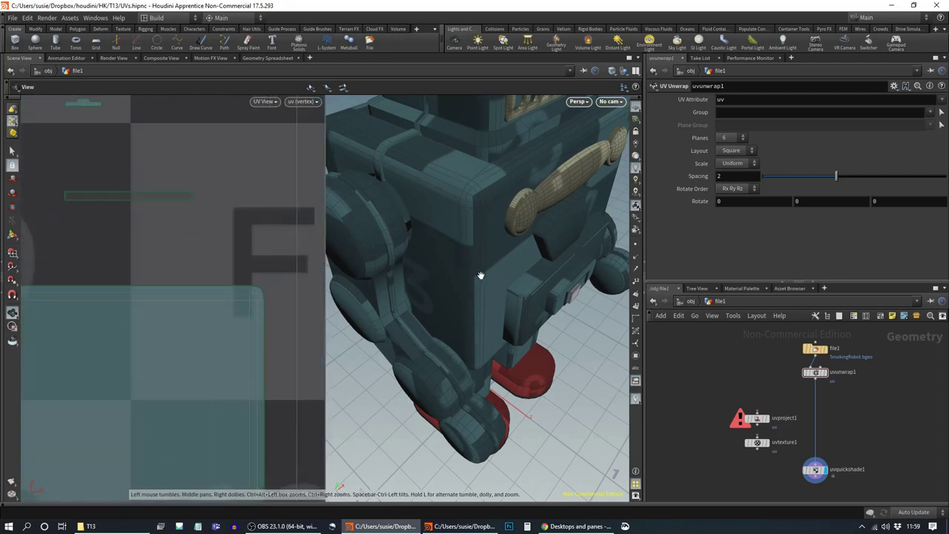
scroll(258, 297, down, 10)
drag(476, 296, 473, 269)
scroll(473, 268, down, 2)
middle_drag(472, 257, 460, 220)
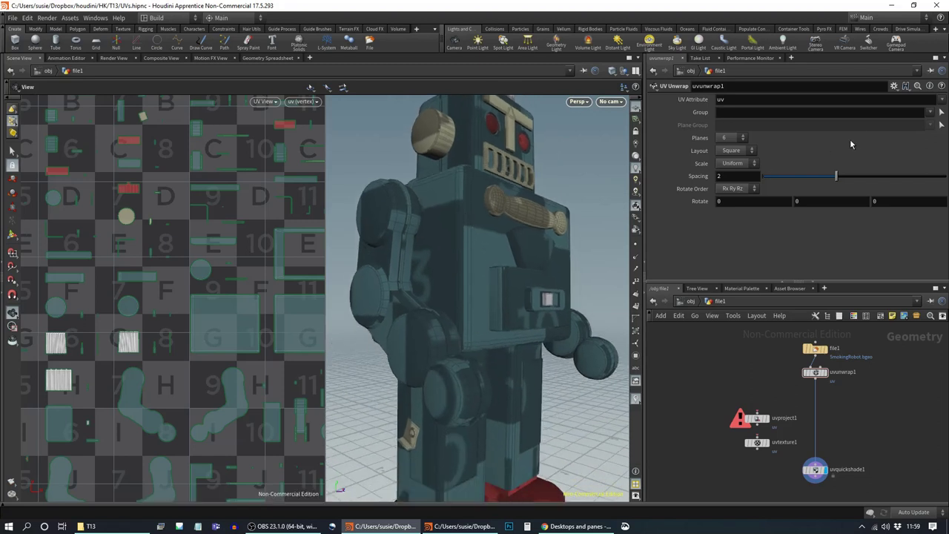
Step: Reduce the UV Unwrap island spacing to 0.01
drag(835, 178, 763, 189)
scroll(115, 340, down, 3)
scroll(115, 341, down, 3)
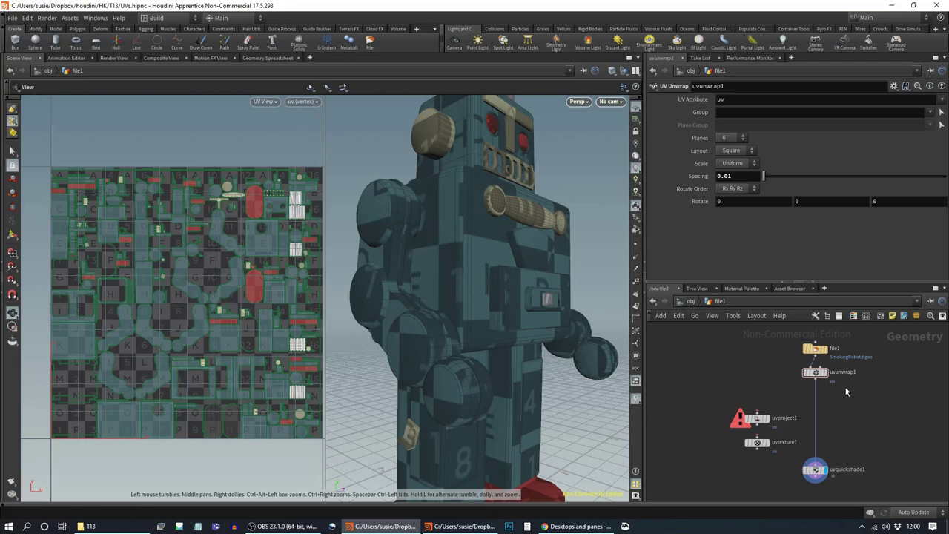
Step: Add a UV Layout node fed by the UV Unwrap output and display its result
key(Tab)
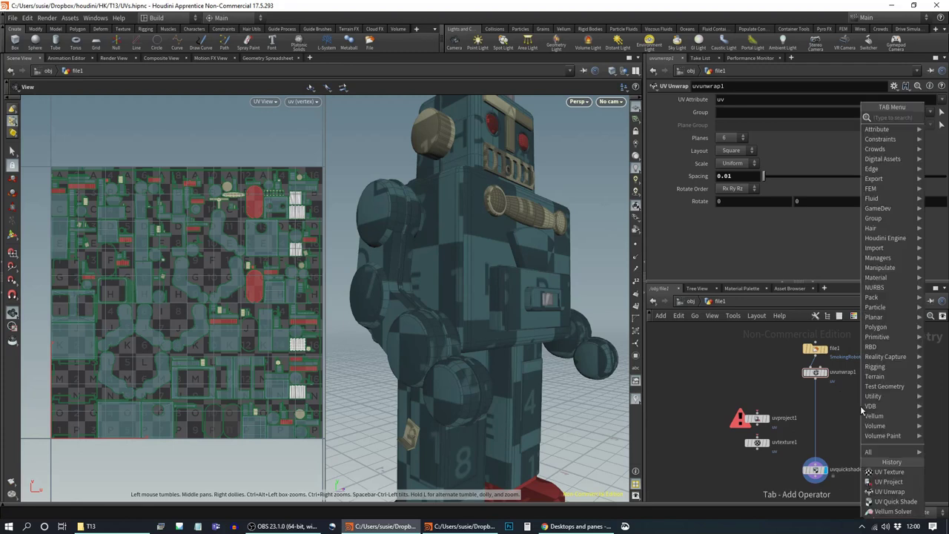
text(uvl)
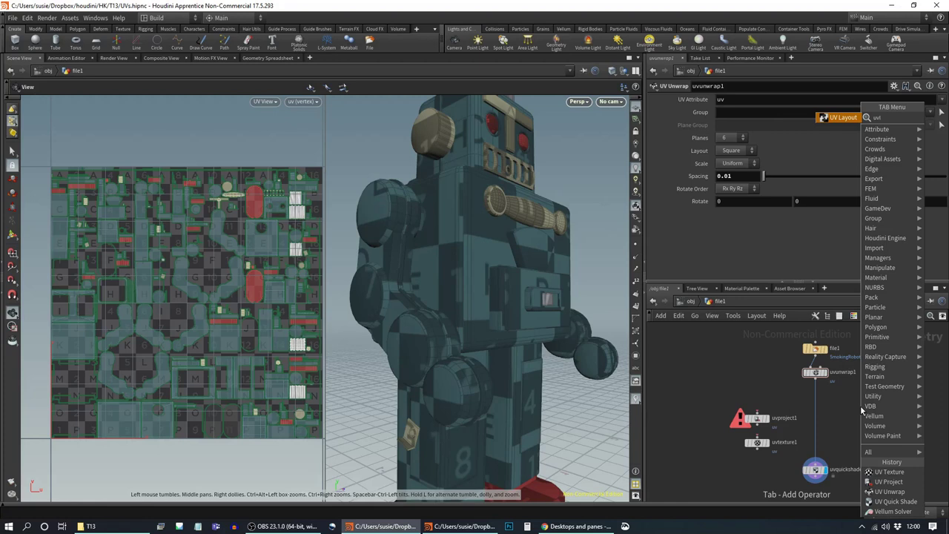
key(Return)
click(853, 429)
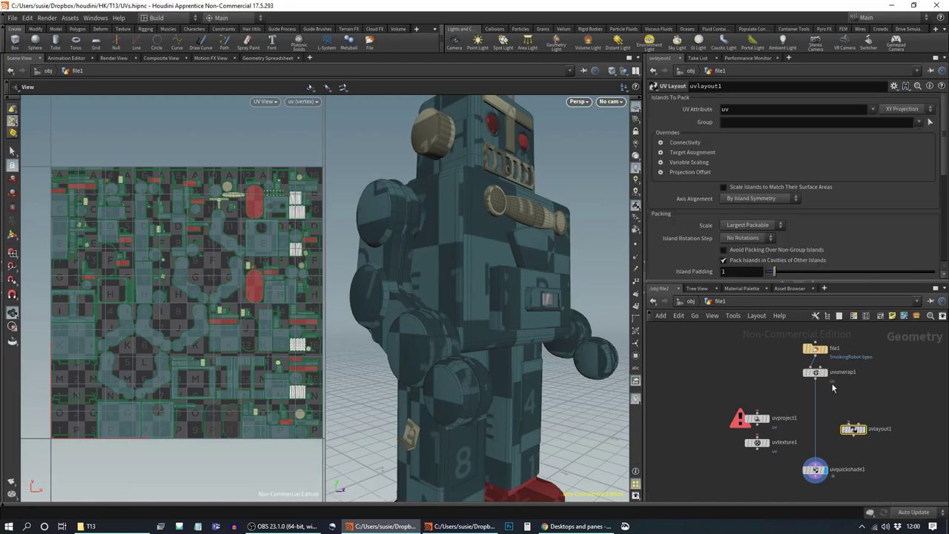
drag(815, 378, 853, 421)
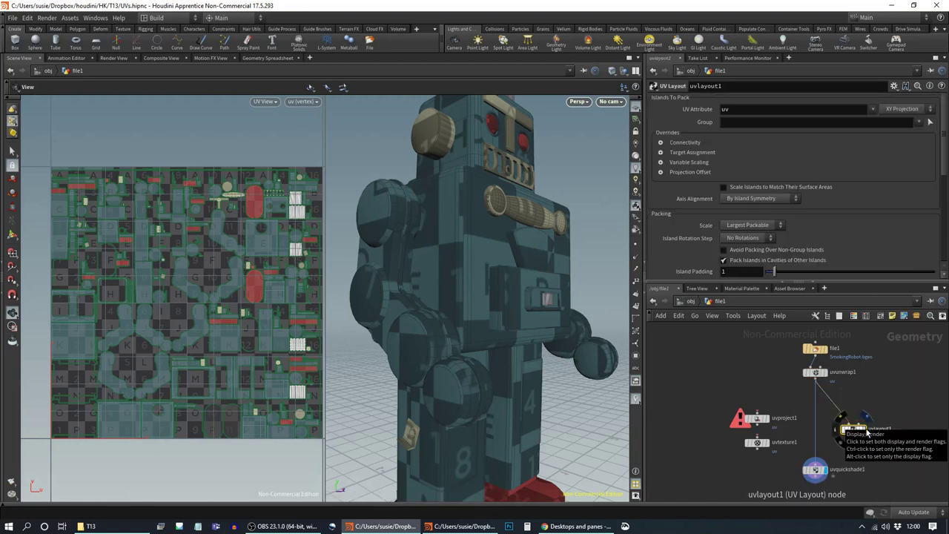
click(864, 430)
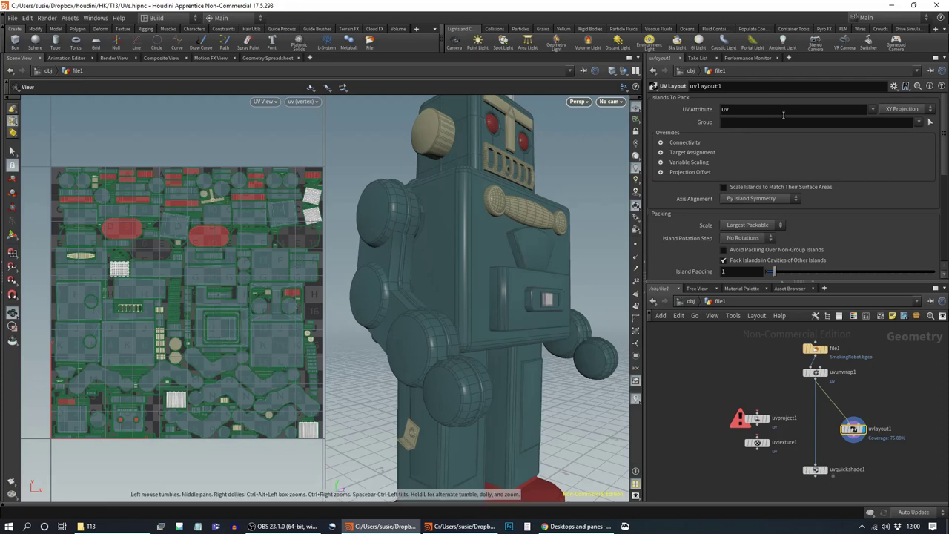
Step: Move the UV Layout node below UV Texture and the UV Unwrap node to the side of the main chain
mouse_move(856, 434)
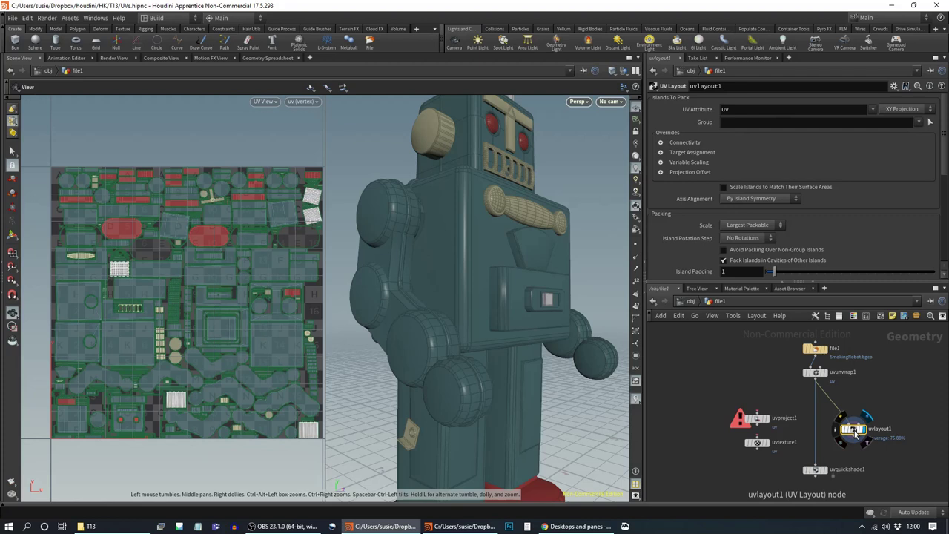
drag(855, 433, 757, 473)
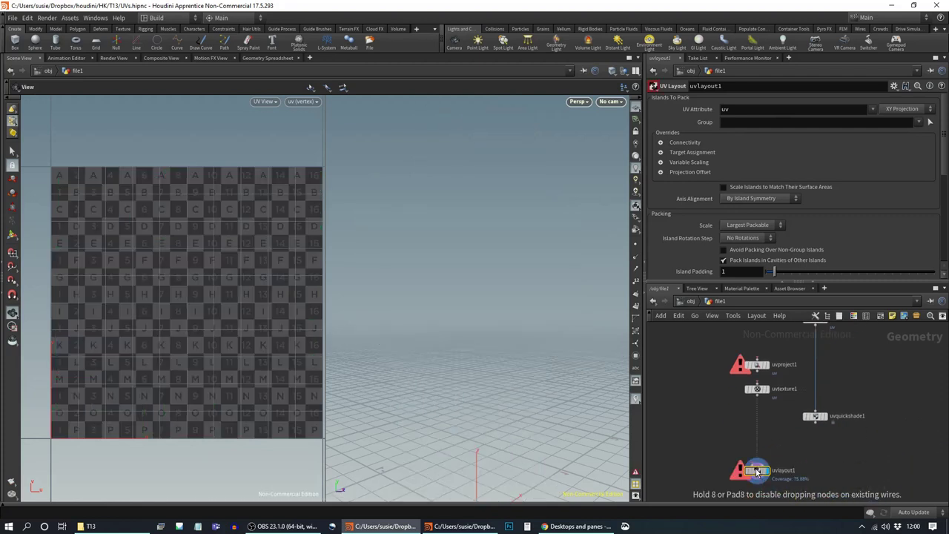
middle_drag(886, 346, 879, 431)
drag(808, 408, 756, 414)
Step: Wire the UV Project node between the file node and UV Quick Shade, display the shaded result and select UV Project
drag(750, 450, 818, 412)
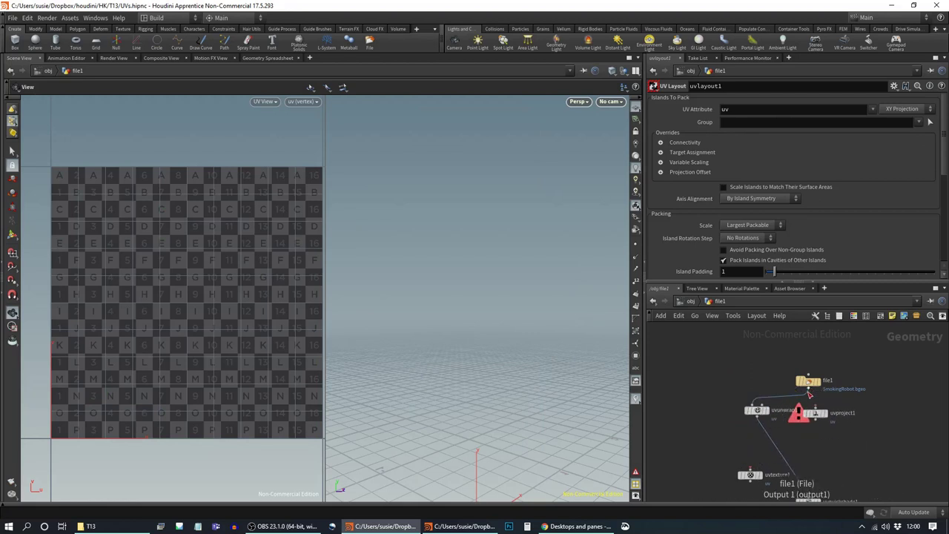
middle_drag(843, 423, 837, 386)
drag(806, 383, 803, 464)
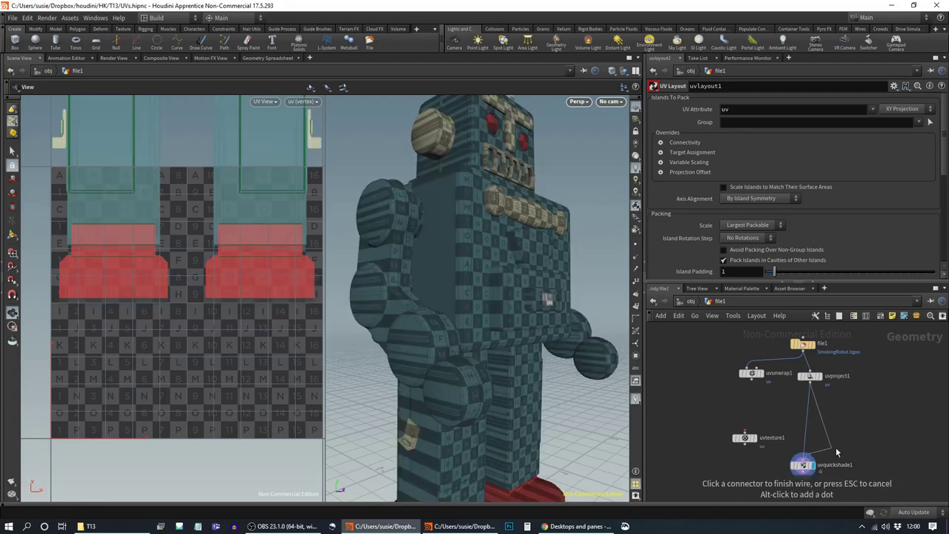
drag(808, 378, 808, 400)
click(807, 400)
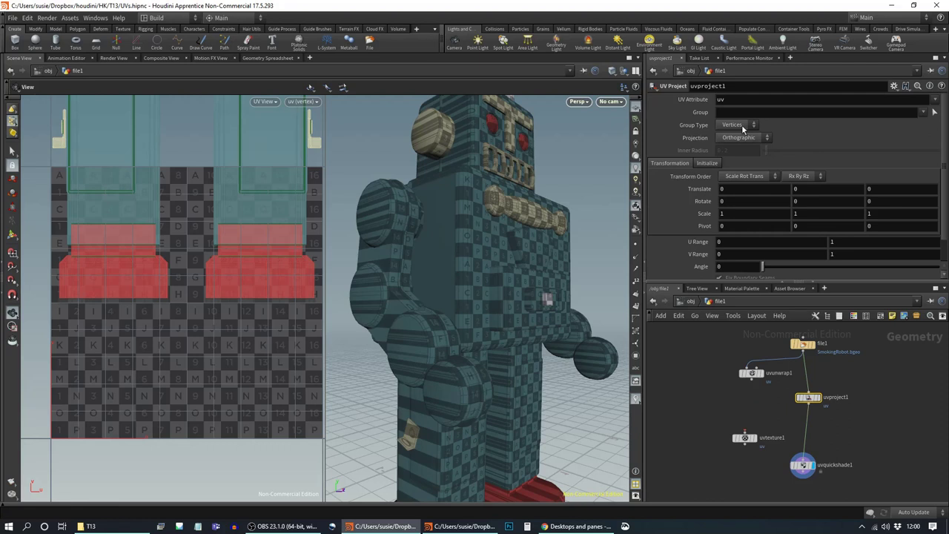
Step: Examine the robot's orthographic projection in the UV view, keeping the Orthographic projection type
scroll(271, 219, down, 3)
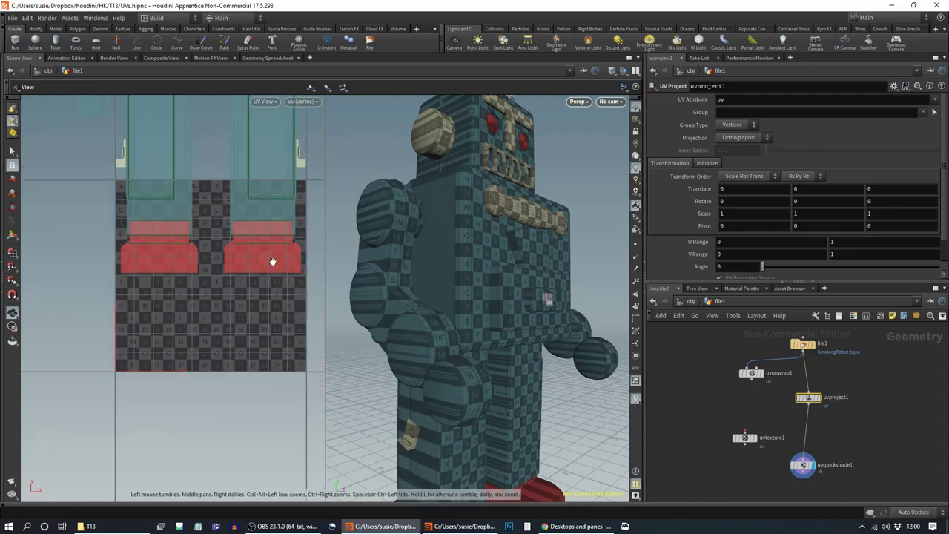
scroll(295, 287, down, 2)
scroll(208, 276, up, 5)
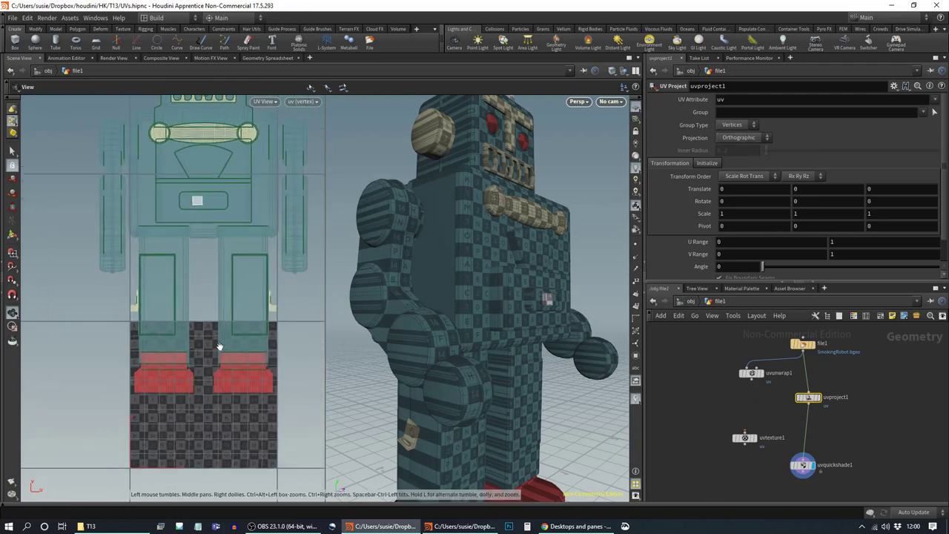
click(752, 137)
click(750, 148)
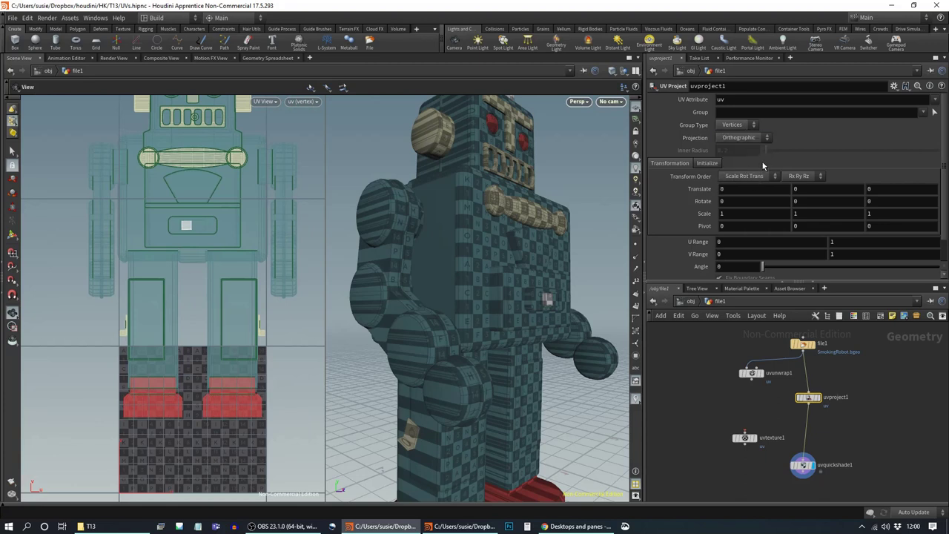
scroll(762, 164, down, 1)
scroll(781, 252, up, 1)
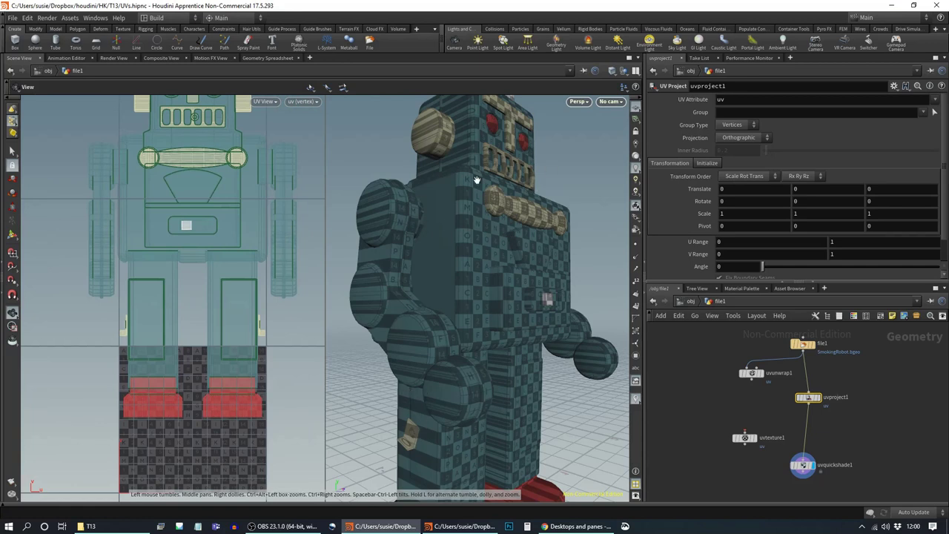
Step: Set the UV Project node's projection type to Polar with the whole robot framed in the 3D view
scroll(499, 394, down, 10)
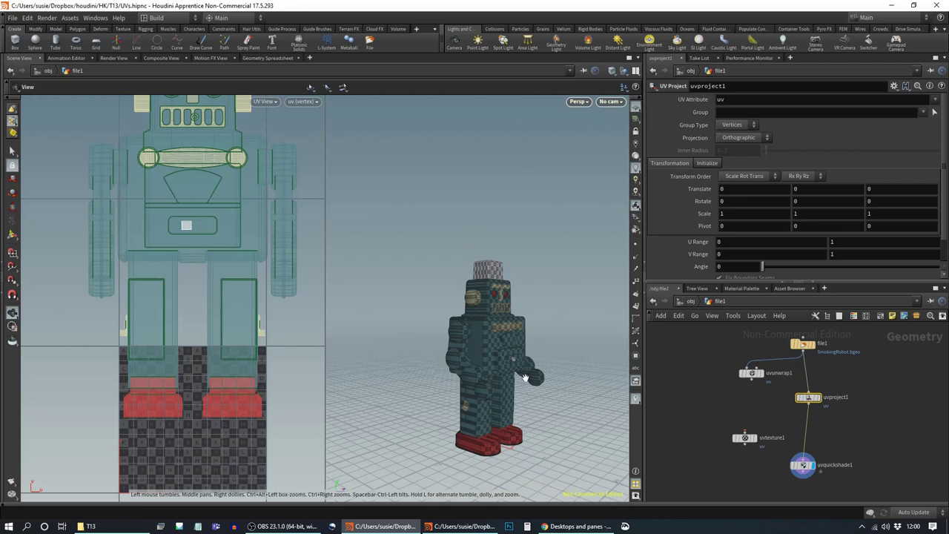
drag(533, 399, 420, 356)
right_drag(419, 356, 559, 360)
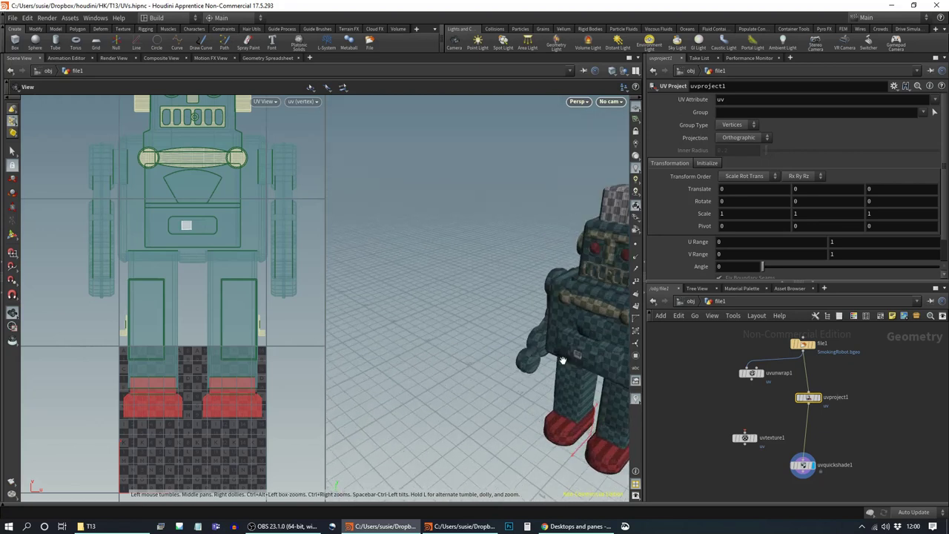
middle_drag(594, 394, 482, 399)
drag(482, 400, 524, 373)
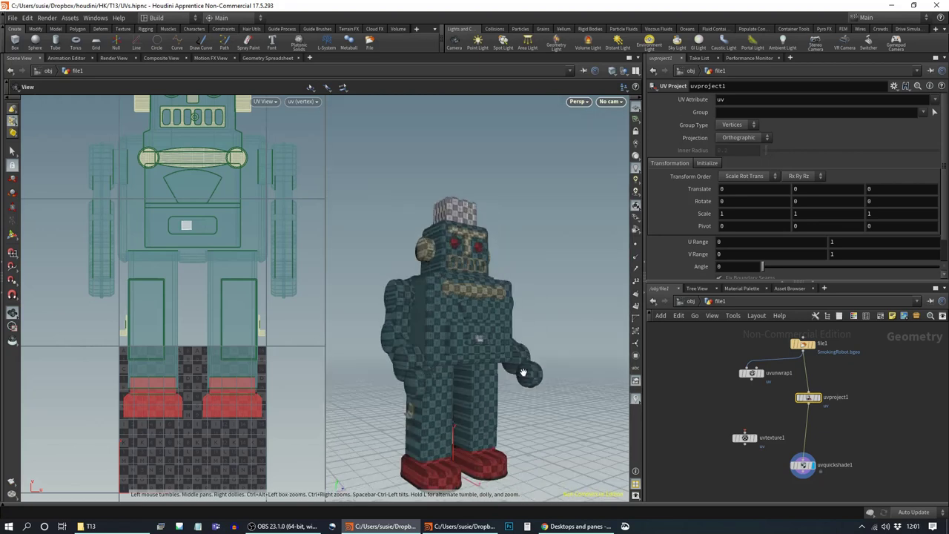
middle_drag(524, 373, 534, 362)
click(744, 138)
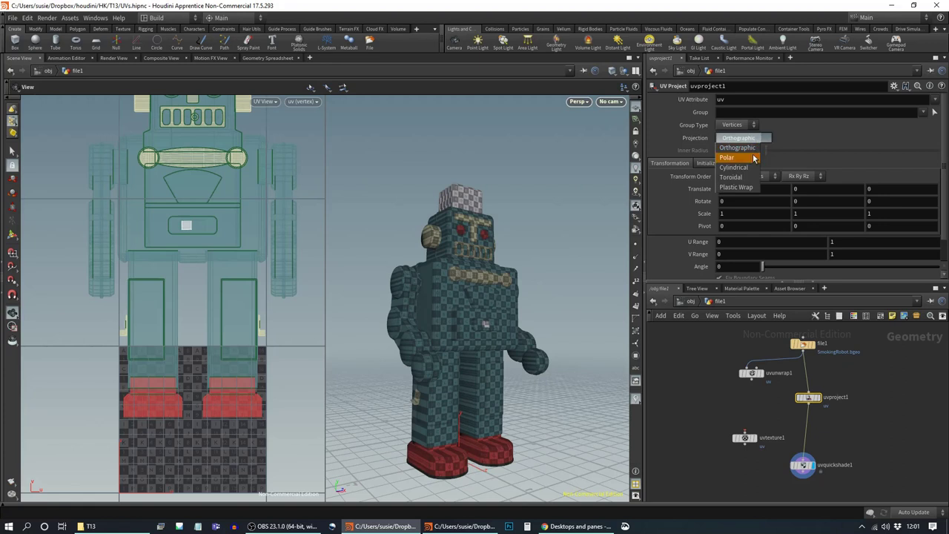
click(716, 154)
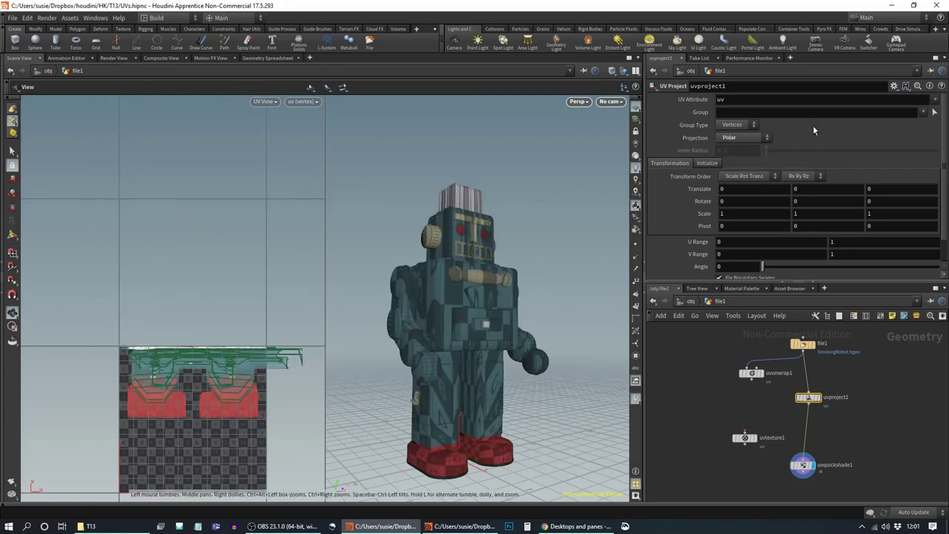
Step: Set the UV Project node's projection type to Cylindrical and view the robot's checker pattern from the front
click(752, 140)
click(749, 169)
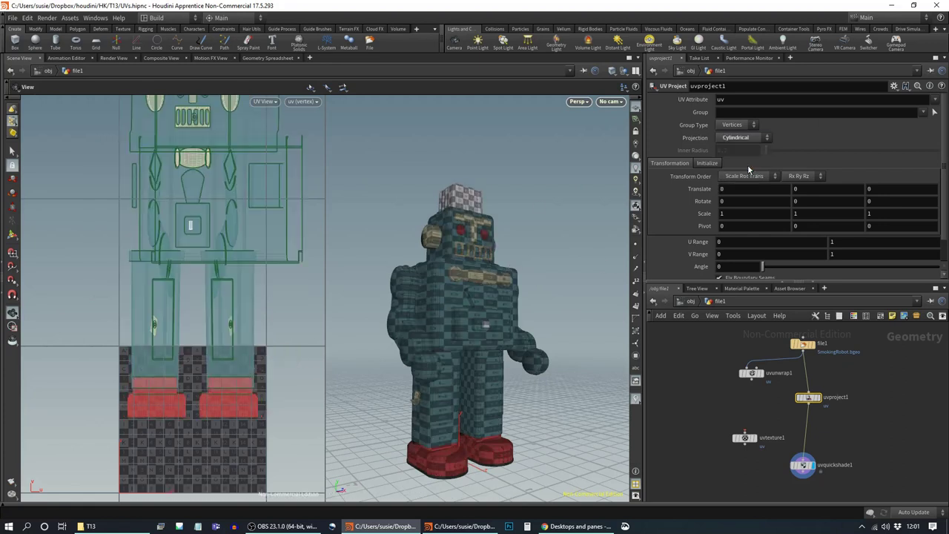
drag(440, 312, 525, 364)
drag(813, 402, 807, 395)
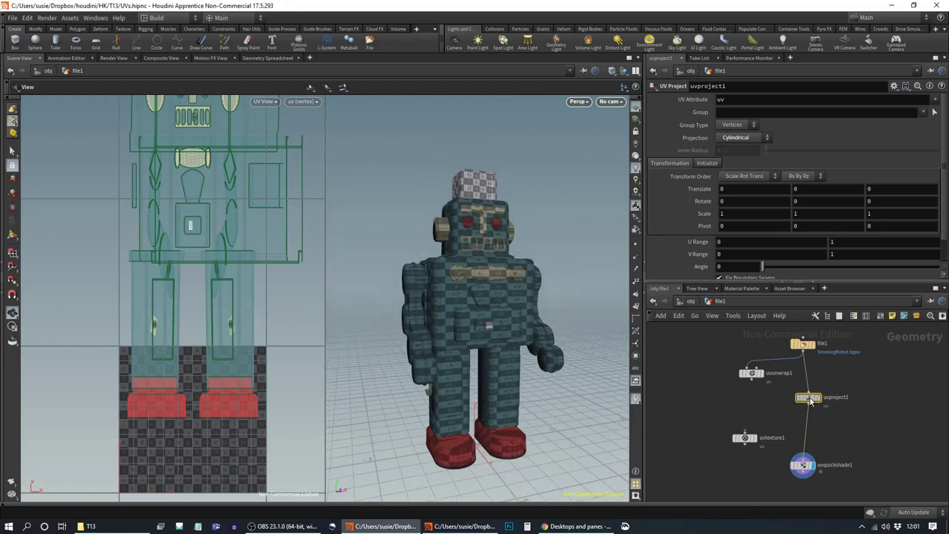
Step: Try the Plastic Wrap projection on the UV Project node, then set its projection type back to Orthographic
click(764, 139)
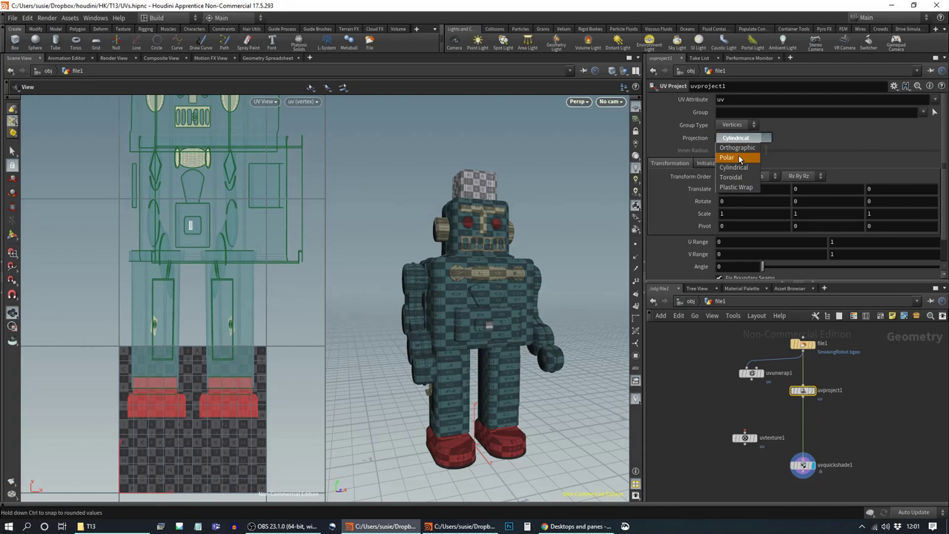
click(736, 186)
click(735, 141)
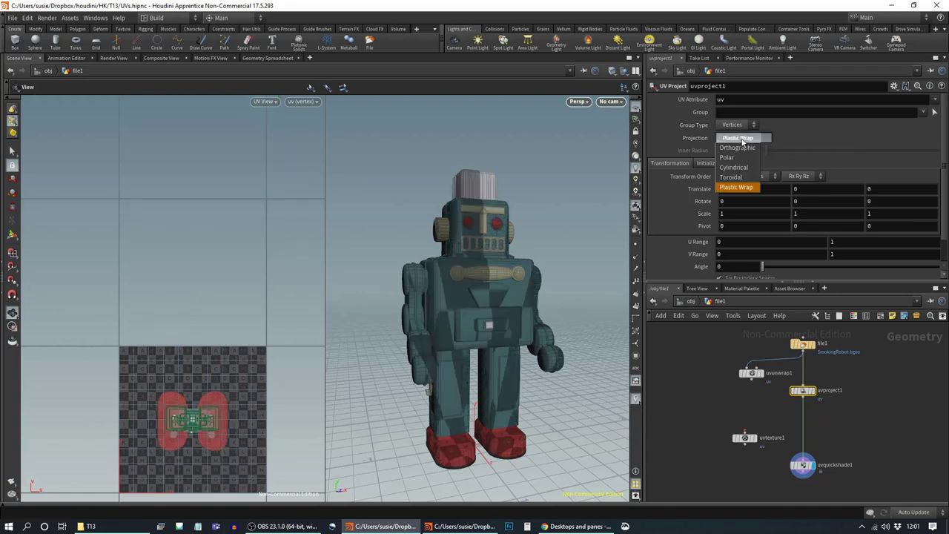
click(739, 138)
drag(804, 390, 804, 395)
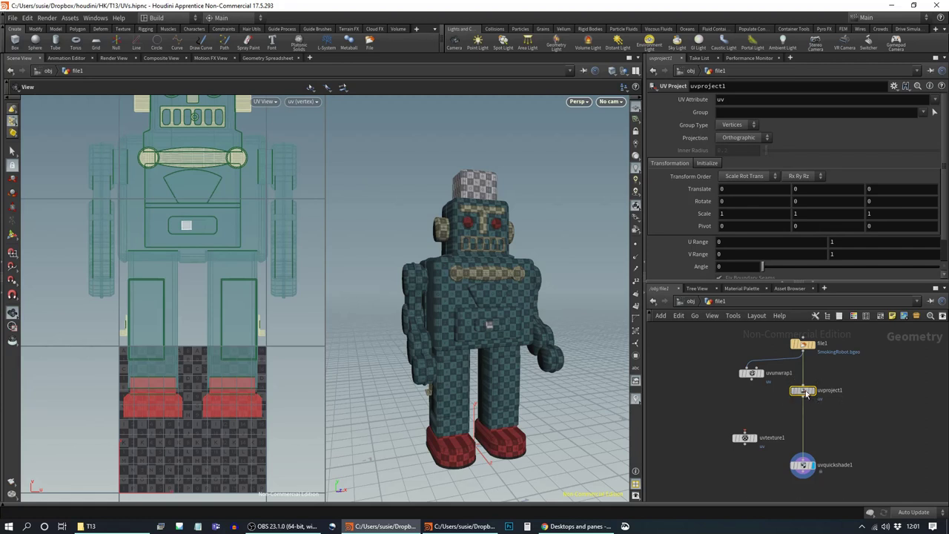
Step: Set UV Project's group type to Points and inspect the point UV attributes in the geometry spreadsheet
click(747, 125)
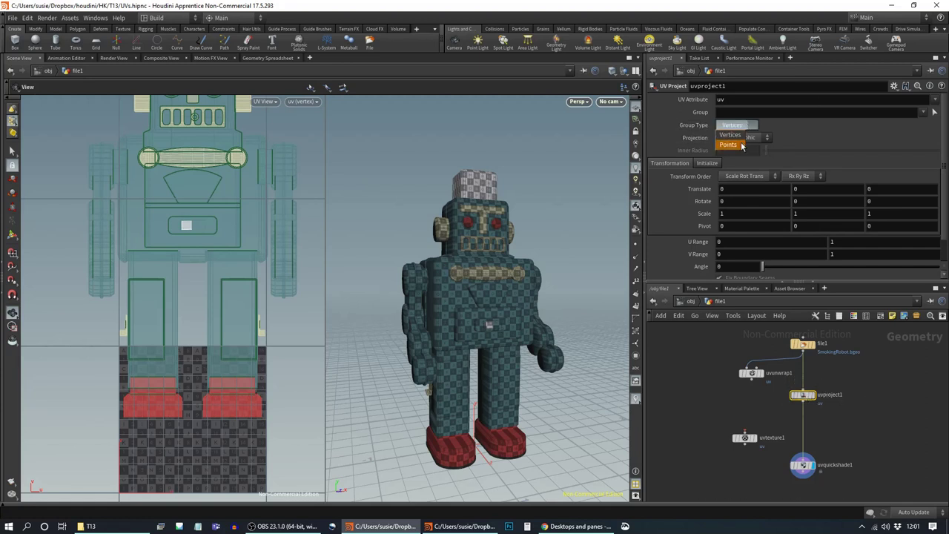
click(742, 146)
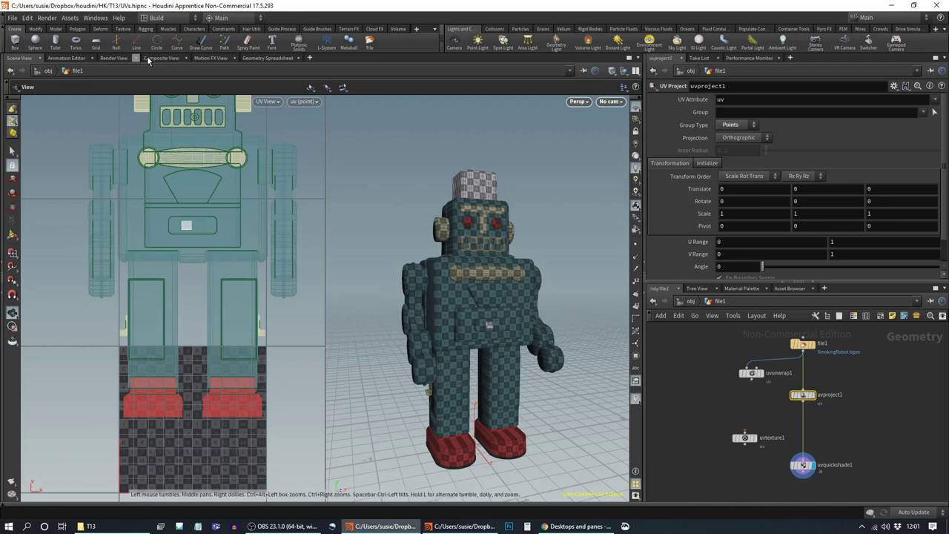
click(267, 59)
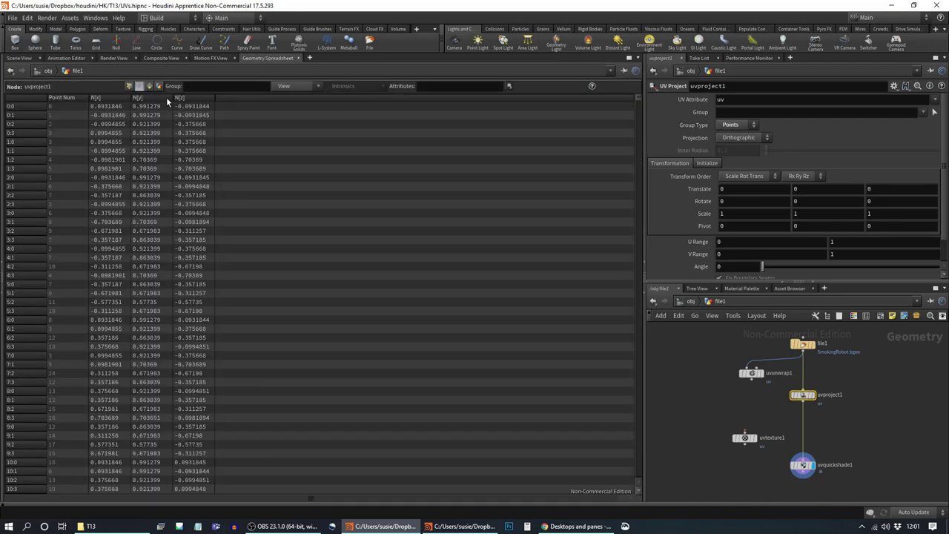
click(129, 87)
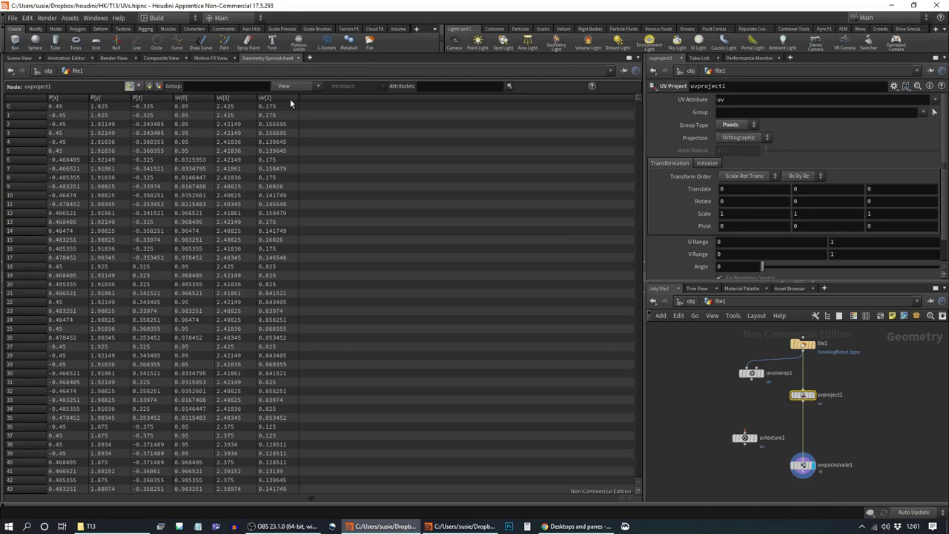
Step: Set UV Project's group type back to Vertices, inspect the vertex UV attributes in the spreadsheet and return to the scene view
click(736, 125)
click(734, 137)
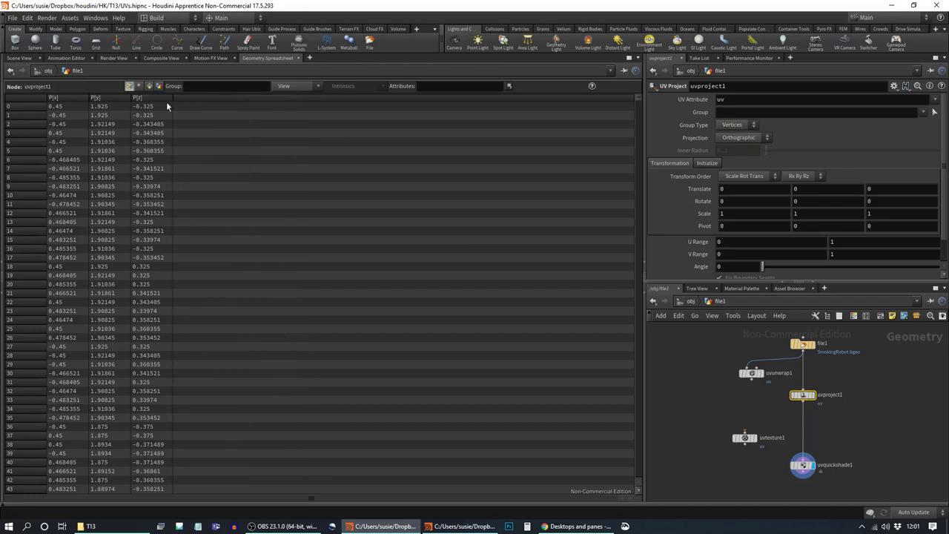
click(139, 86)
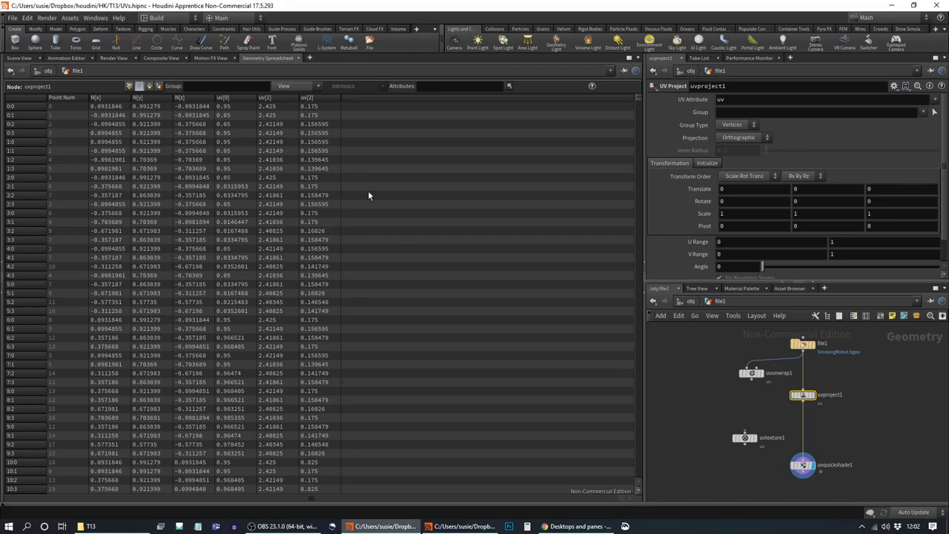
click(19, 58)
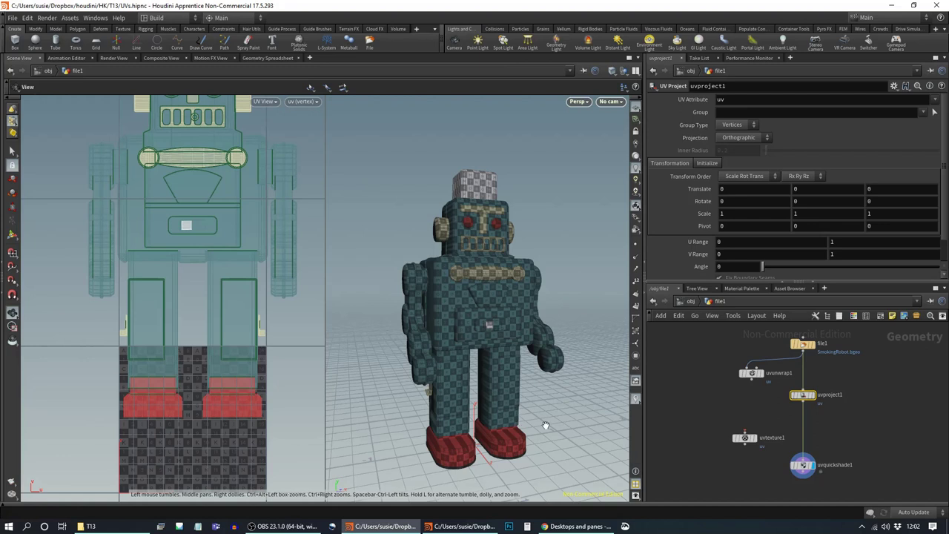
Step: Examine the orthographic UV layout and the checker texture on the robot's torso and legs up close
middle_drag(546, 425, 547, 403)
middle_drag(236, 439, 223, 335)
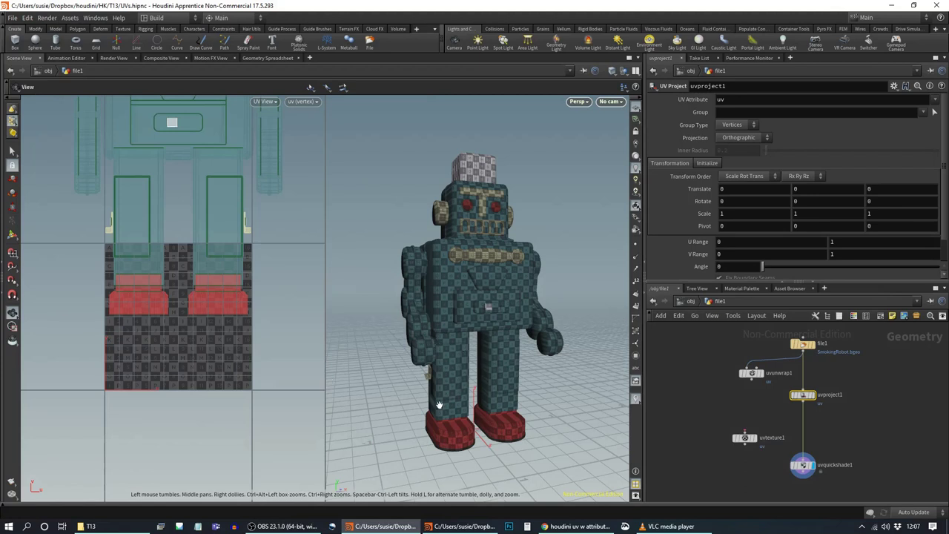
scroll(450, 369, up, 5)
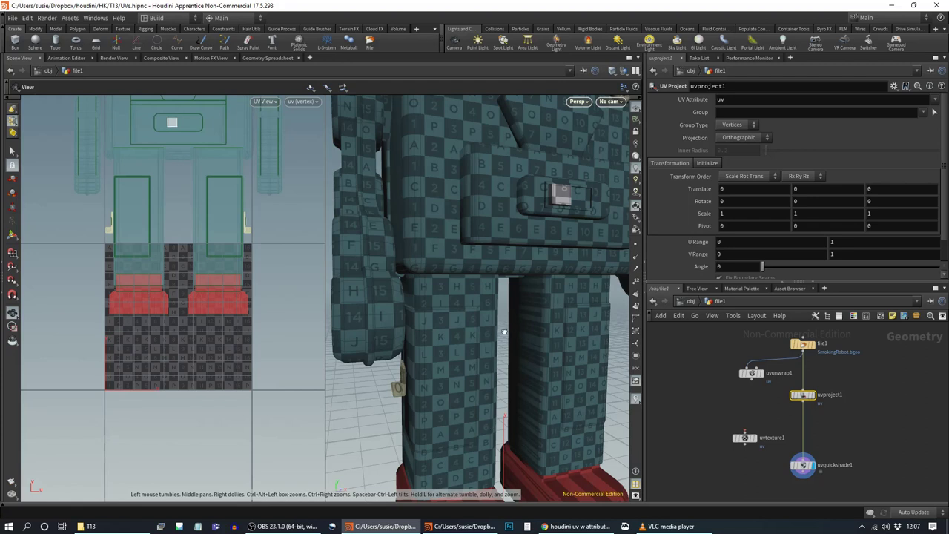
drag(505, 332, 485, 230)
drag(567, 217, 567, 237)
right_drag(566, 238, 544, 312)
mouse_move(544, 313)
mouse_down()
mouse_move(494, 304)
mouse_move(551, 307)
mouse_up()
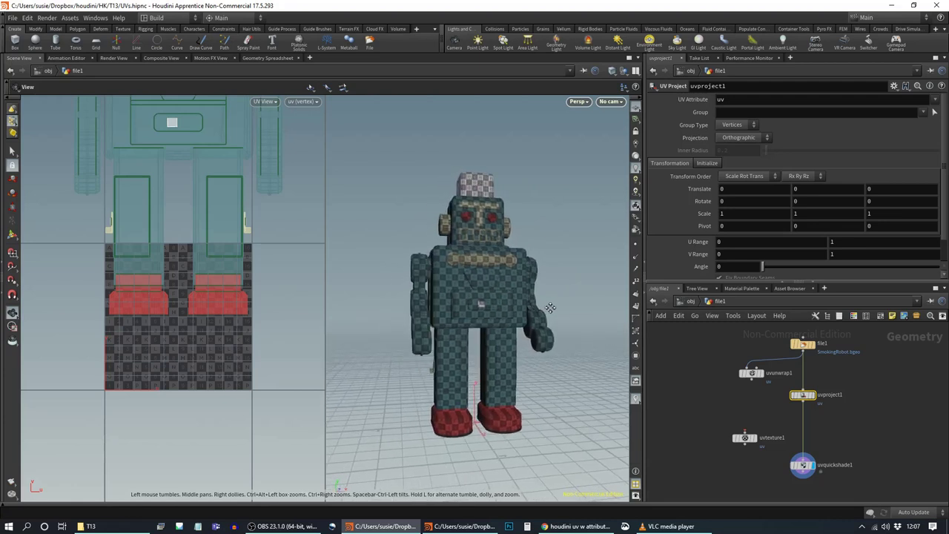
Step: Move UV Project aside, wire the UV Texture node between the file node and UV Quick Shade, and select it
drag(748, 442, 862, 398)
drag(801, 398, 758, 405)
drag(805, 353, 803, 456)
drag(859, 395, 825, 402)
click(826, 400)
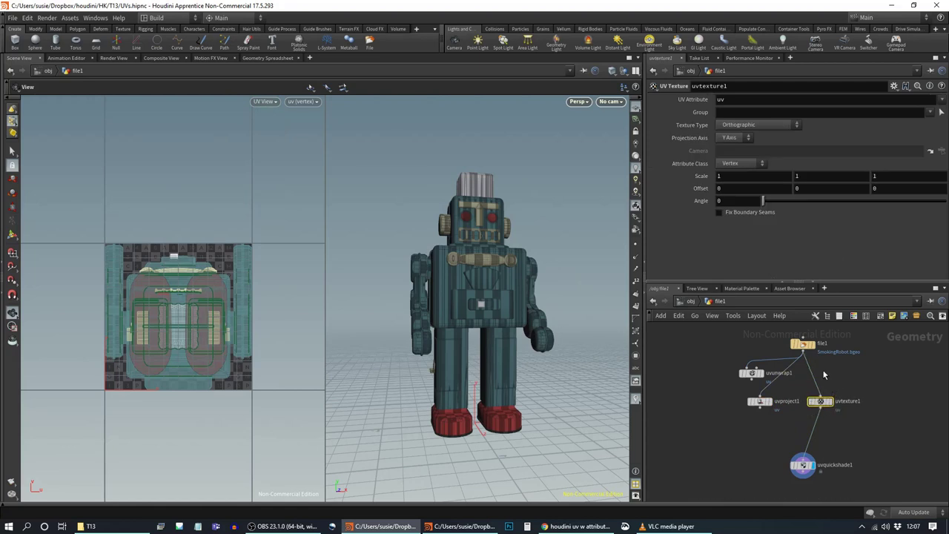
Step: Compare the Polar and Cylindrical texture types on the UV Texture node and return it to Orthographic
click(769, 125)
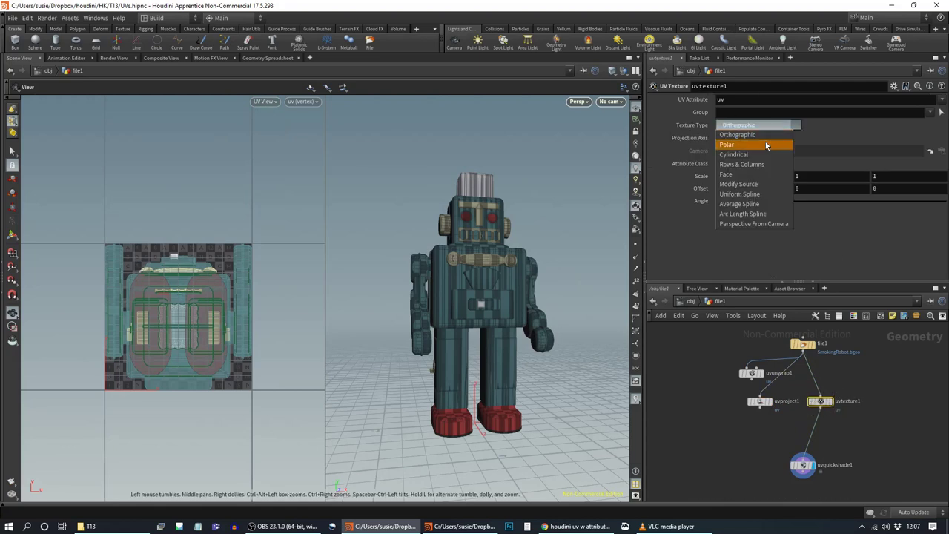
click(769, 145)
click(767, 123)
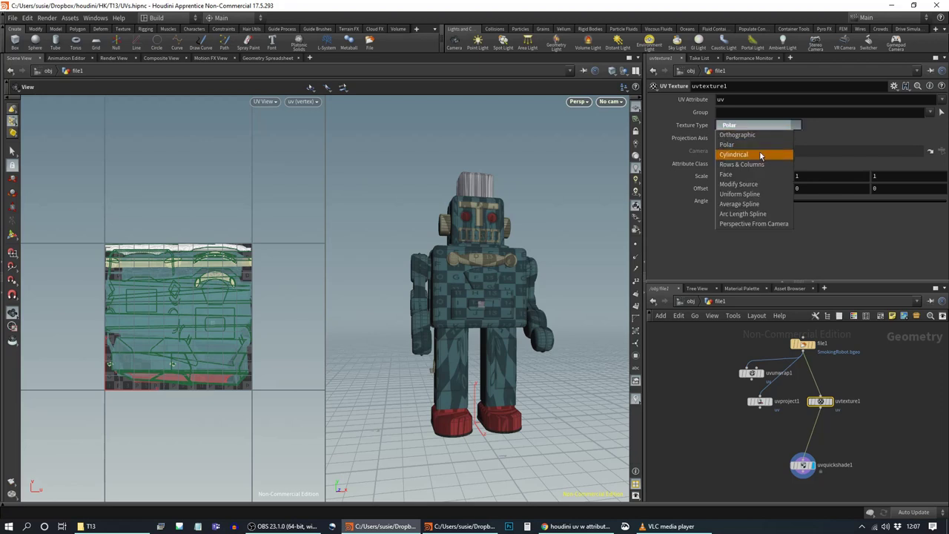
click(759, 154)
click(761, 125)
click(761, 136)
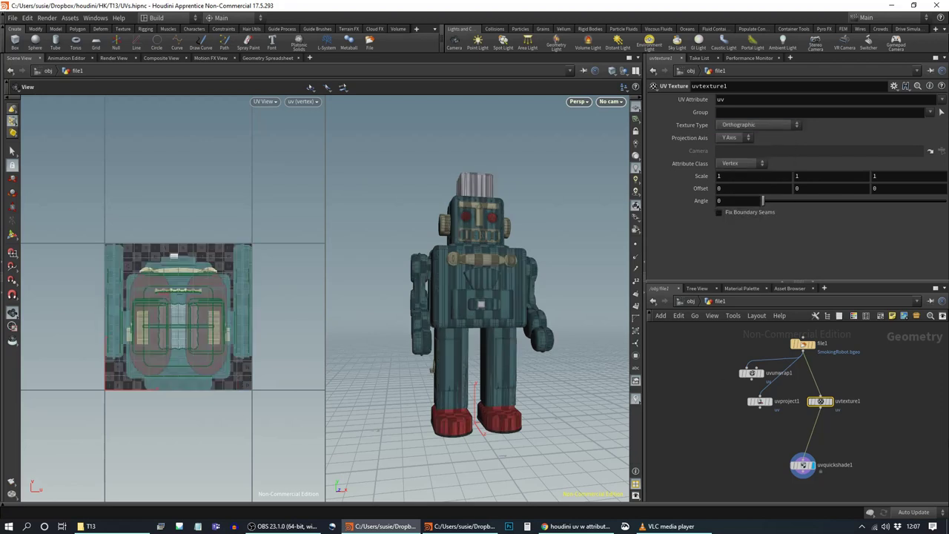
Step: Create a torus on the ground plane beside the robot
scroll(826, 420, up, 2)
drag(819, 394, 826, 393)
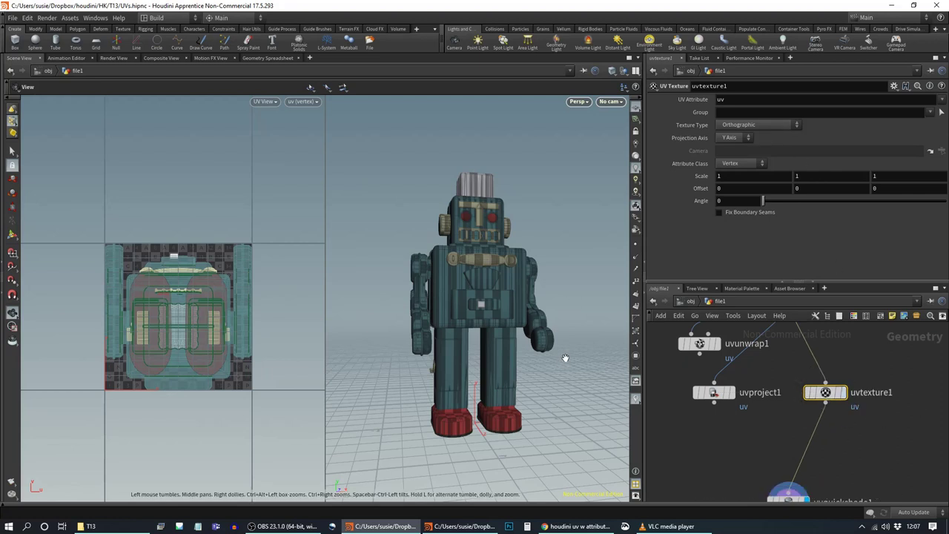
drag(588, 373, 472, 329)
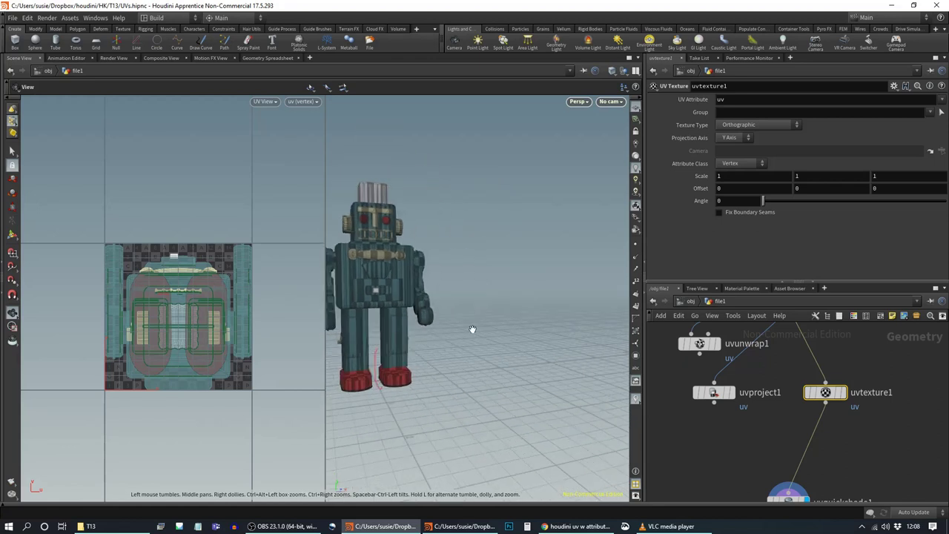
key(Tab)
text(to)
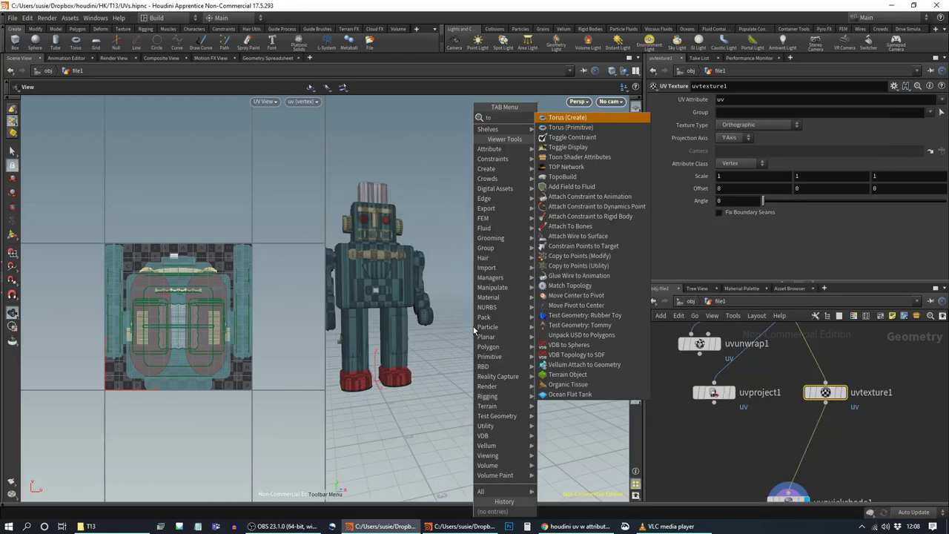
text(rus)
key(Return)
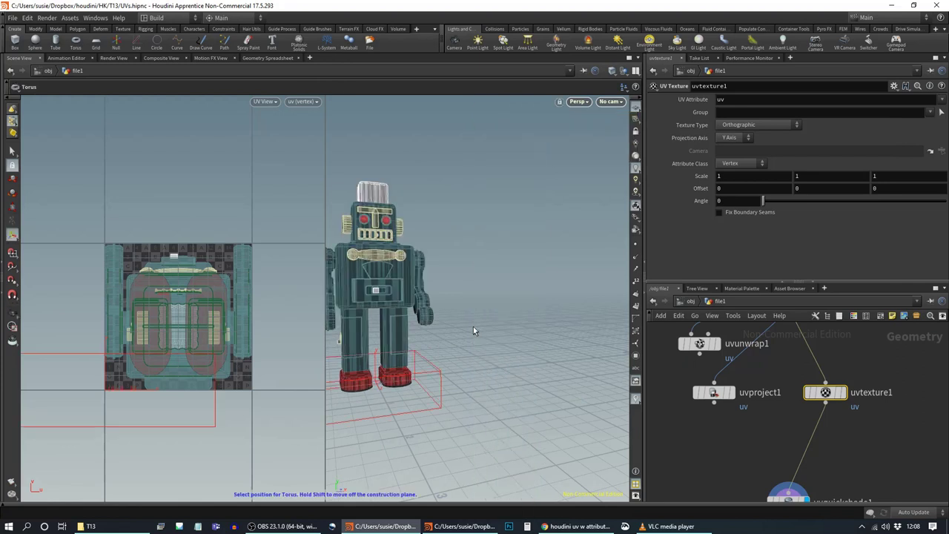
click(502, 356)
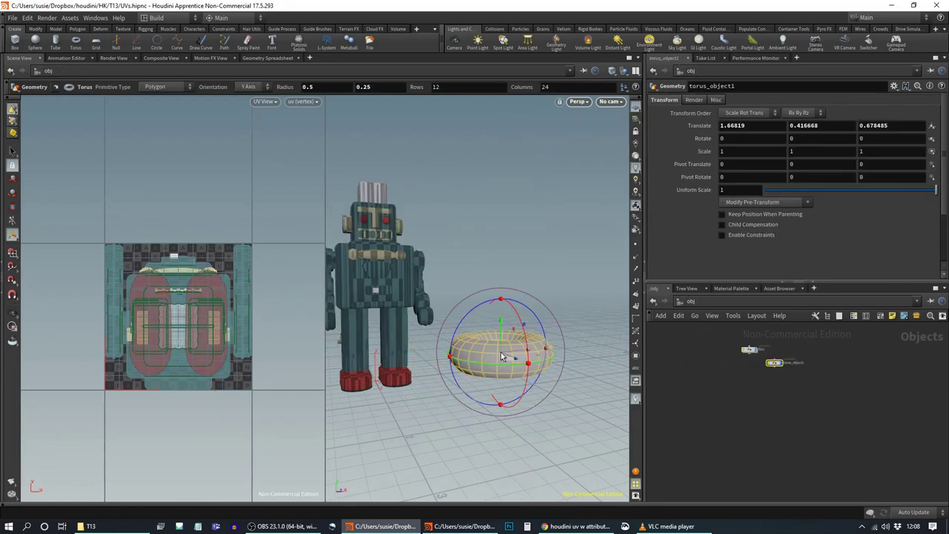
key(Escape)
Step: Cut the torus node out of its own object and paste it into the robot's file1 network
drag(589, 290, 574, 312)
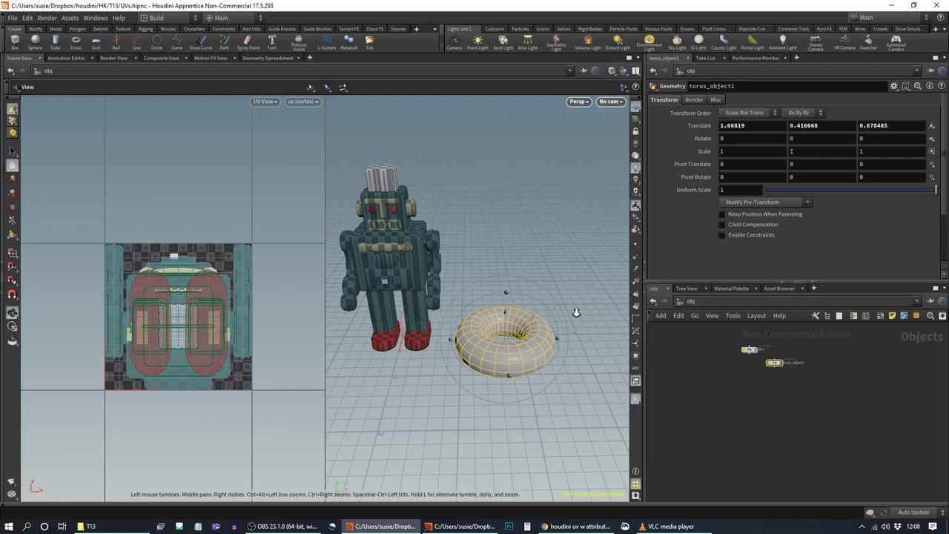
right_drag(574, 312, 527, 305)
middle_drag(548, 304, 549, 275)
drag(549, 275, 547, 258)
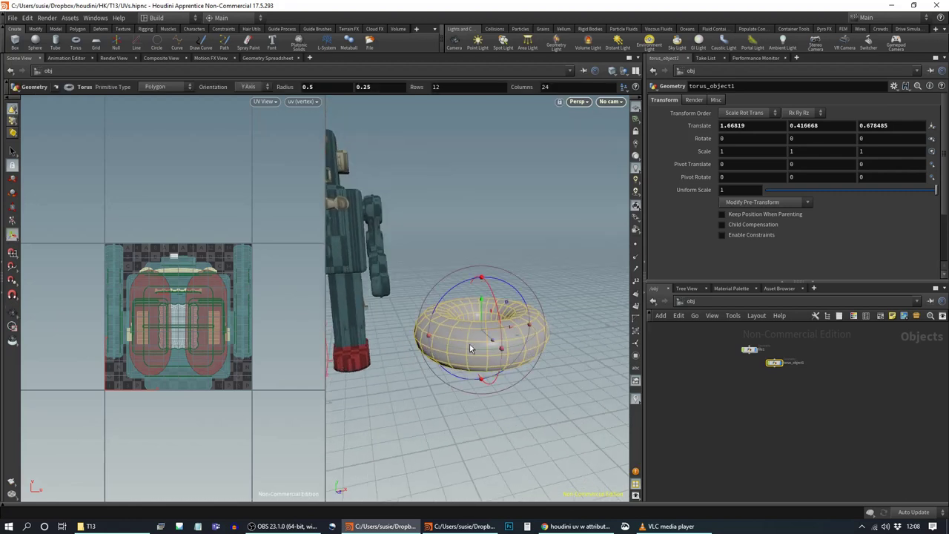
double_click(774, 363)
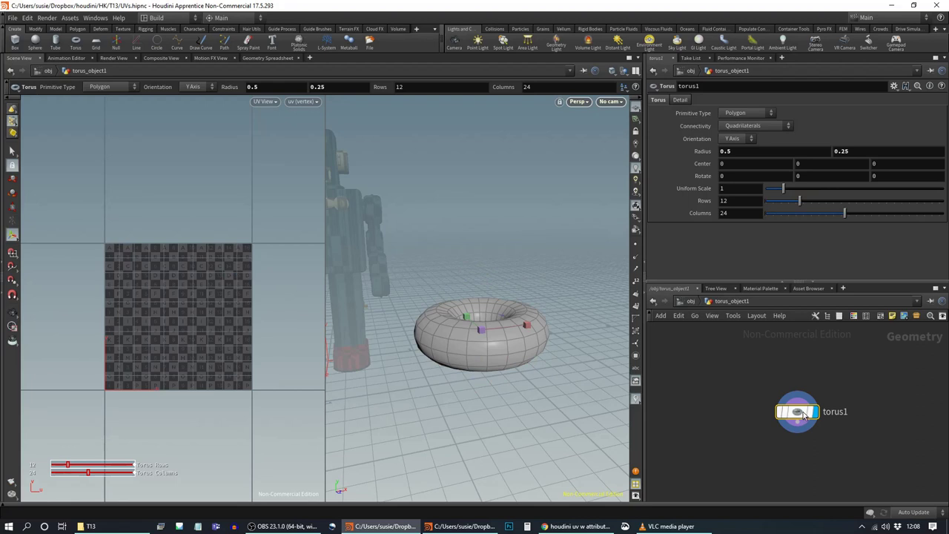
key(ctrl+x)
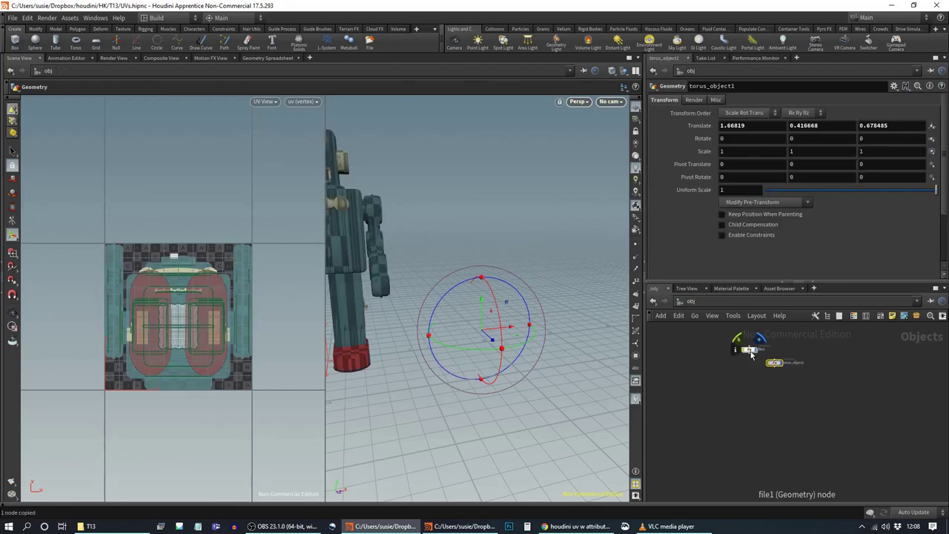
click(826, 392)
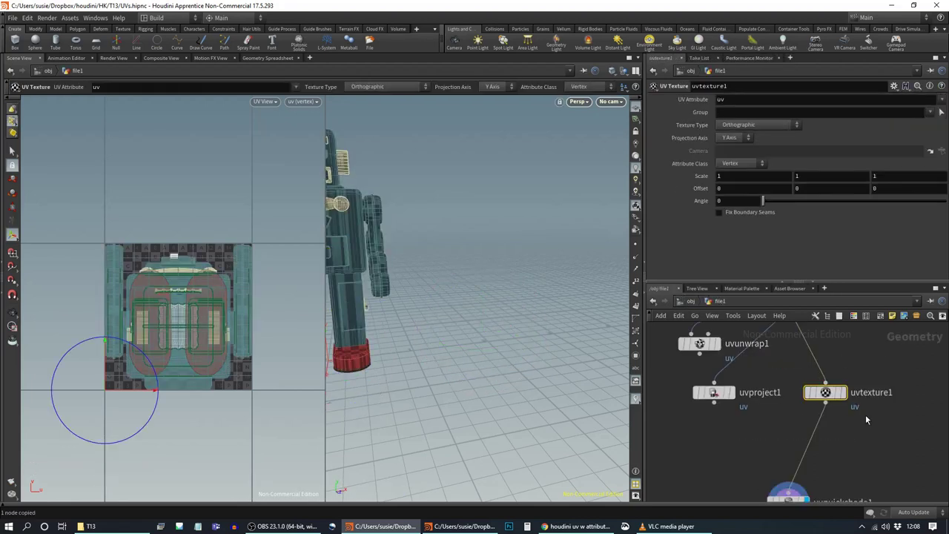
key(ctrl+v)
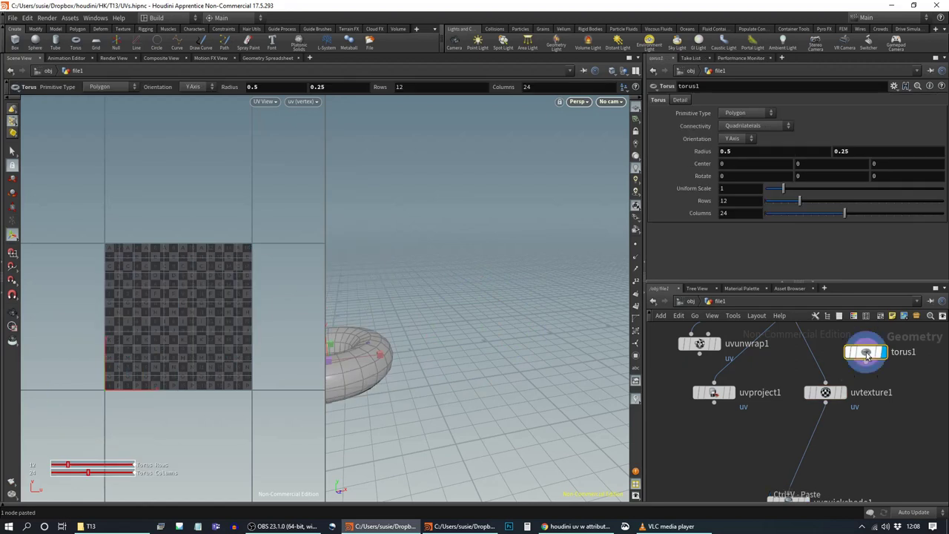
Step: Feed the torus into the UV Texture node in place of the robot, display UV Quick Shade and select UV Texture
click(826, 393)
middle_drag(834, 465, 851, 418)
click(823, 455)
alt+middle_drag(384, 374, 535, 380)
drag(482, 407, 465, 389)
alt+right_drag(484, 394, 615, 413)
alt+drag(523, 337, 509, 387)
middle_drag(917, 369, 867, 451)
drag(833, 386, 818, 368)
click(794, 426)
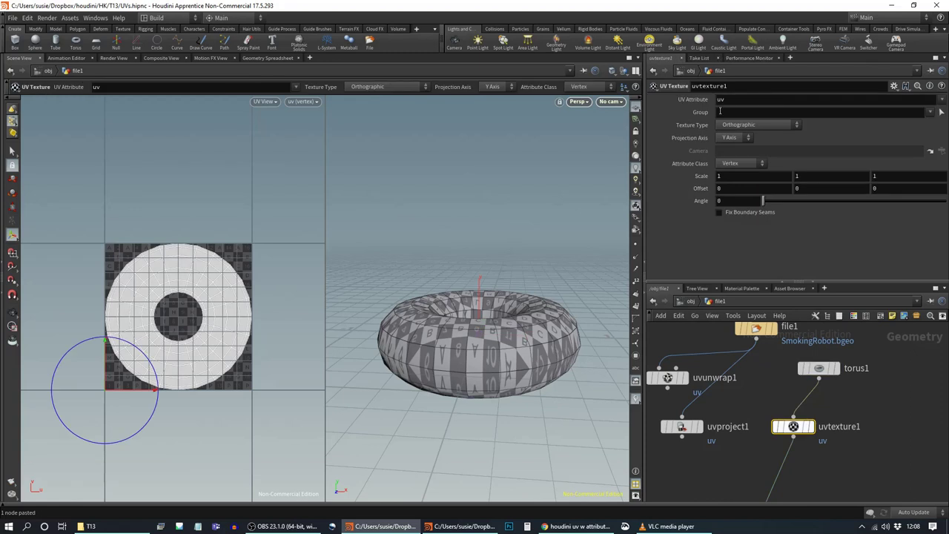
Step: Set the UV Texture node's texture type to Average Spline and the torus's primitive type to NURBS
click(758, 124)
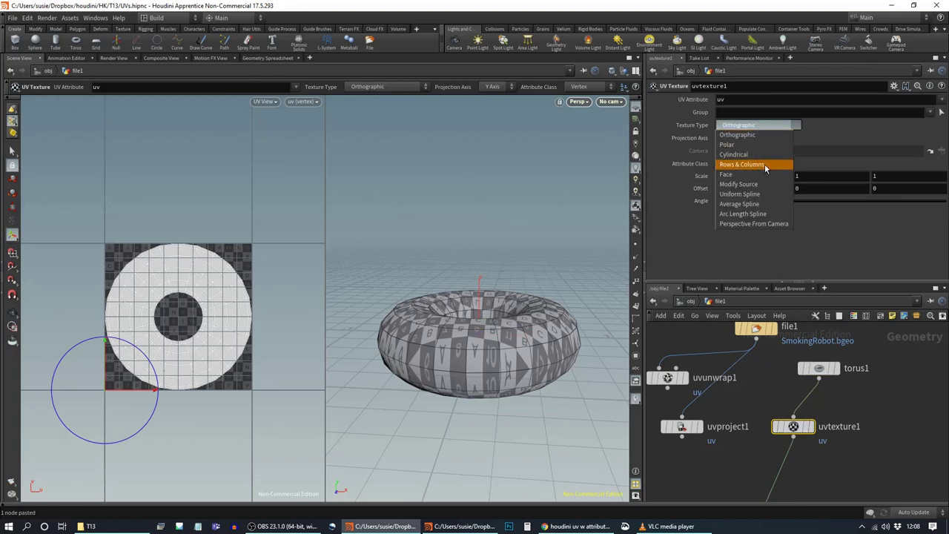
click(758, 205)
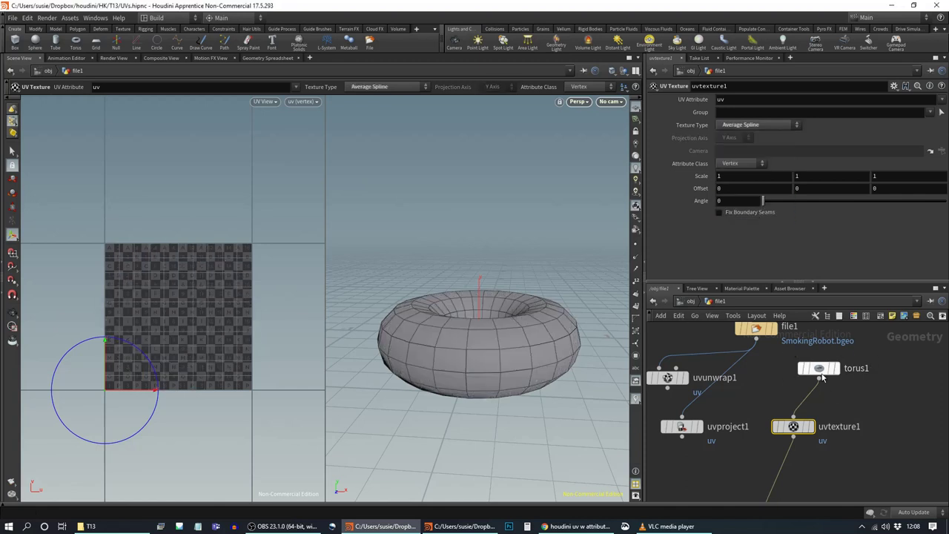
click(820, 369)
click(759, 115)
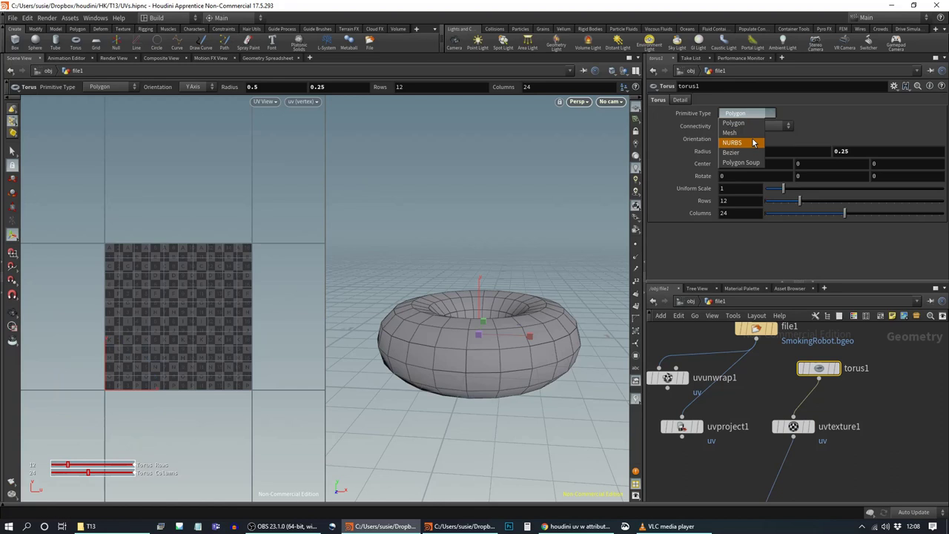
click(757, 144)
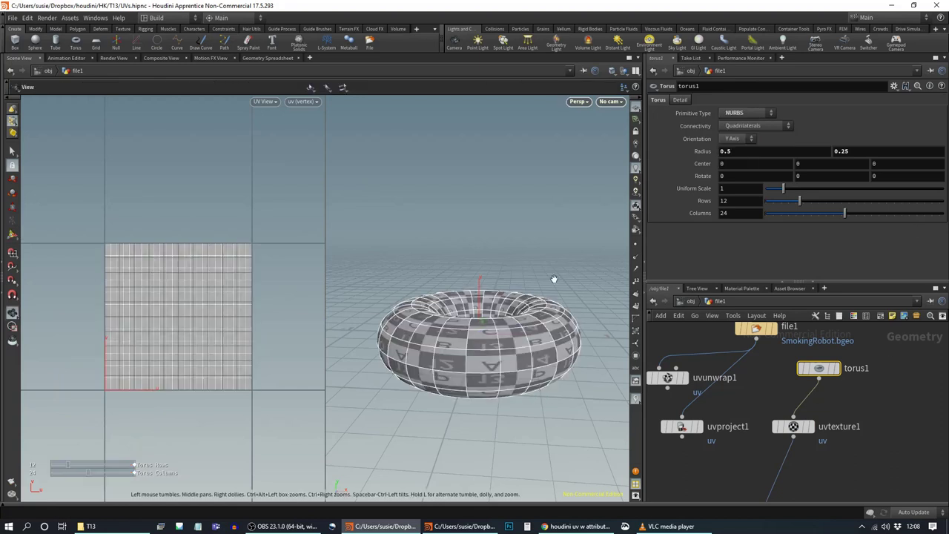
Step: Examine the Average Spline texture on the NURBS torus from above, up close and from the side
alt+drag(553, 279, 548, 355)
alt+middle_drag(496, 344, 477, 314)
alt+right_drag(477, 314, 559, 327)
alt+drag(559, 328, 540, 289)
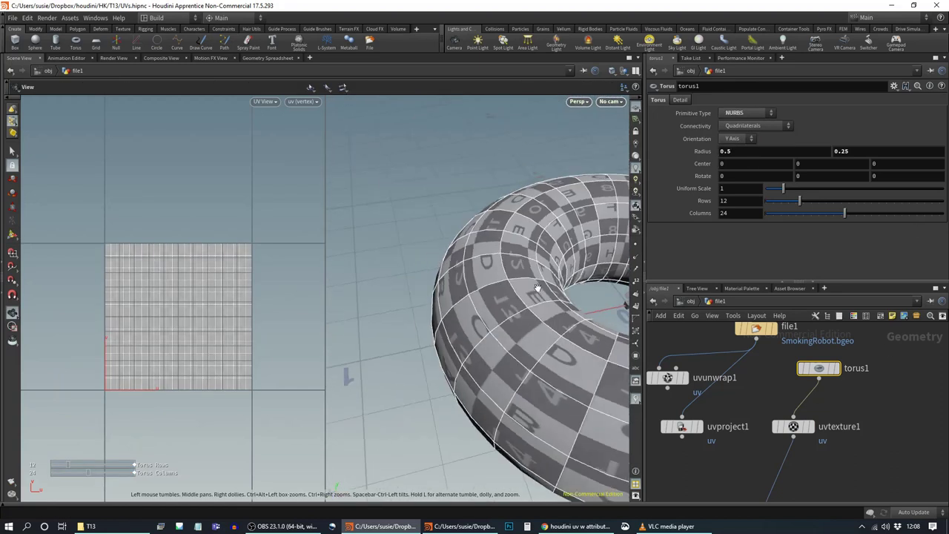
alt+right_drag(498, 285, 424, 289)
alt+drag(374, 311, 432, 305)
alt+drag(506, 321, 507, 395)
key(Return)
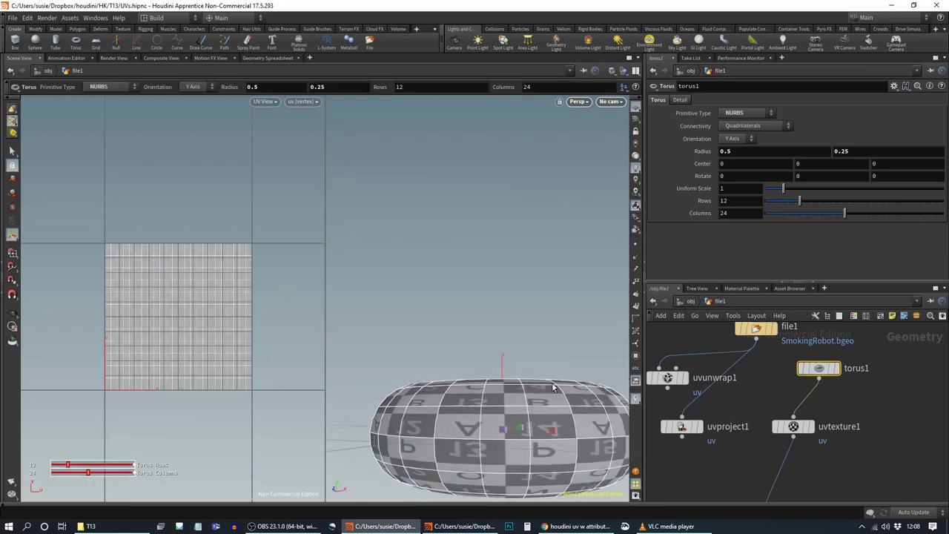
alt+drag(503, 430, 579, 374)
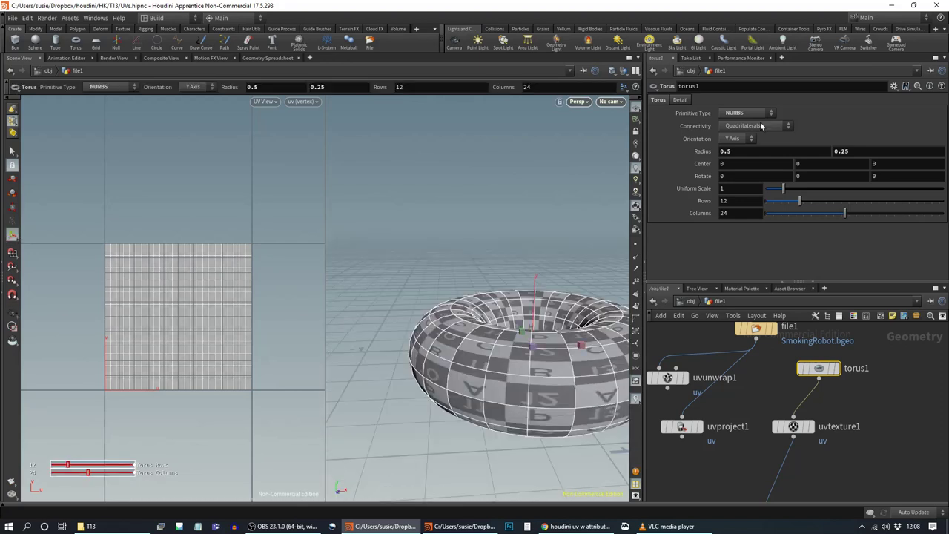
Step: Set the UV Texture node's texture type to Arc Length Spline and inspect the torus around its ring
click(793, 426)
click(775, 125)
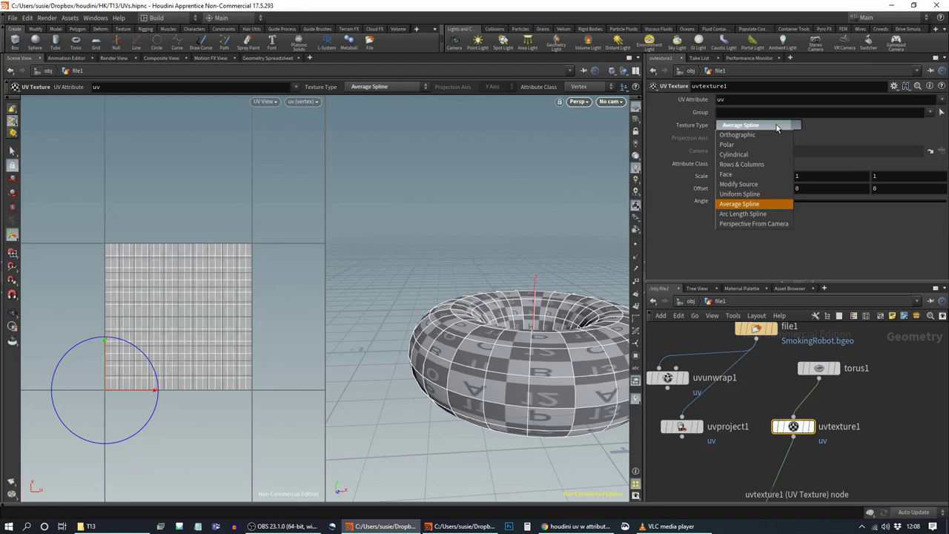
click(764, 214)
alt+drag(564, 297, 467, 319)
alt+right_drag(573, 365, 490, 359)
drag(490, 358, 555, 360)
key(Return)
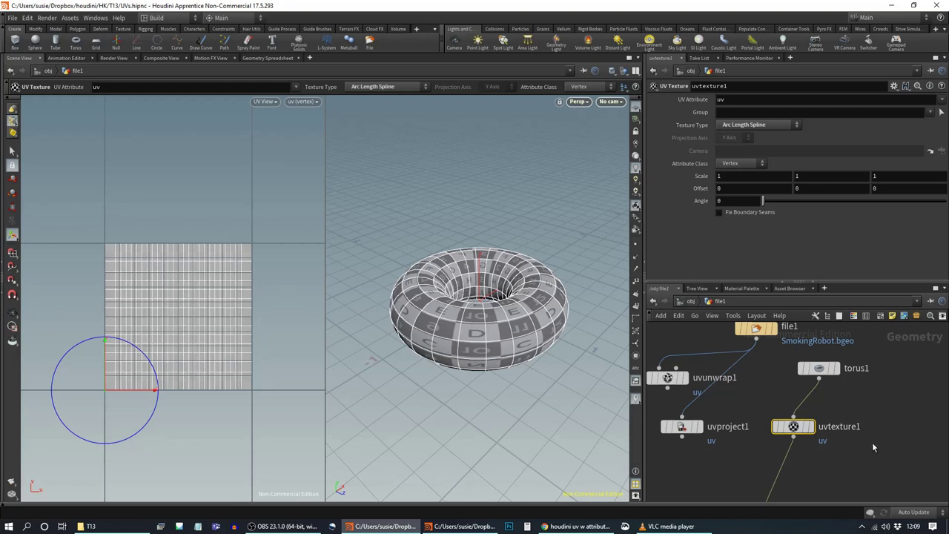
Step: Align the UV Texture node beneath the torus node and set its texture type to Face
middle_drag(872, 442, 864, 418)
mouse_move(794, 403)
drag(794, 402, 818, 403)
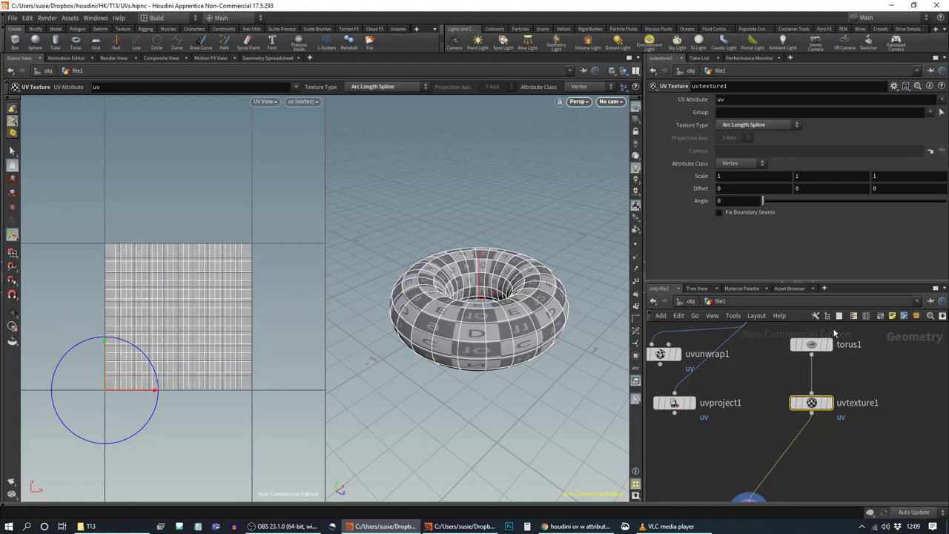
mouse_move(819, 404)
click(766, 125)
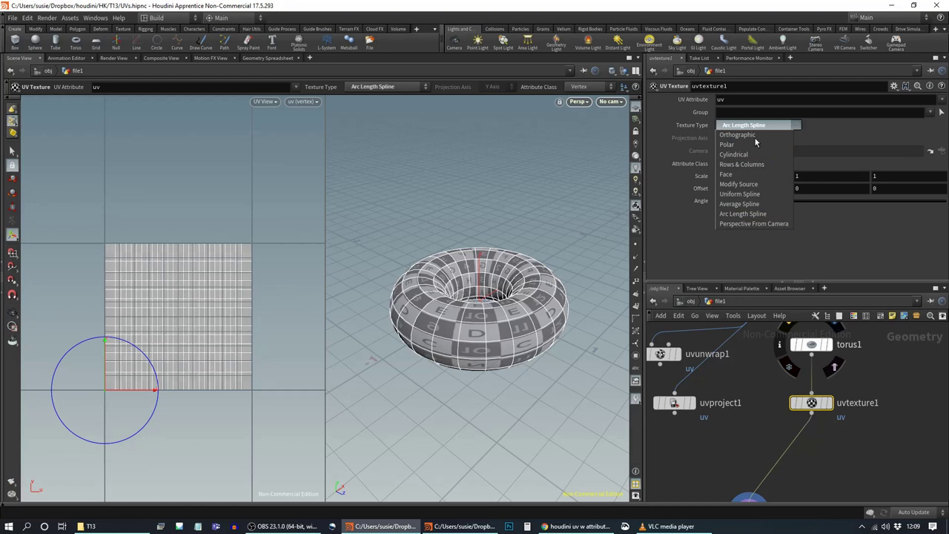
click(750, 175)
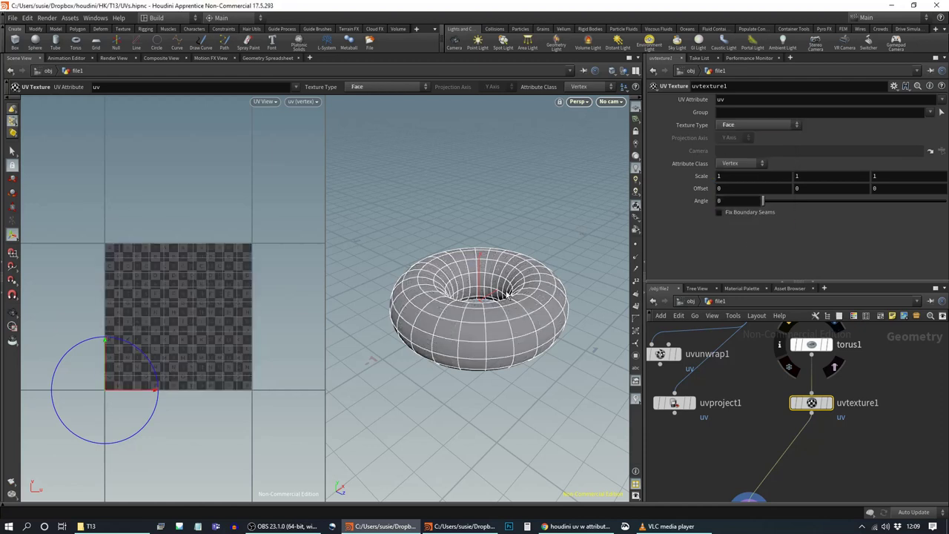
Step: Set the torus's primitive type to Mesh and move the UV Quick Shade node closer beneath UV Texture
alt+middle_drag(518, 375, 525, 341)
click(814, 345)
click(815, 345)
click(756, 114)
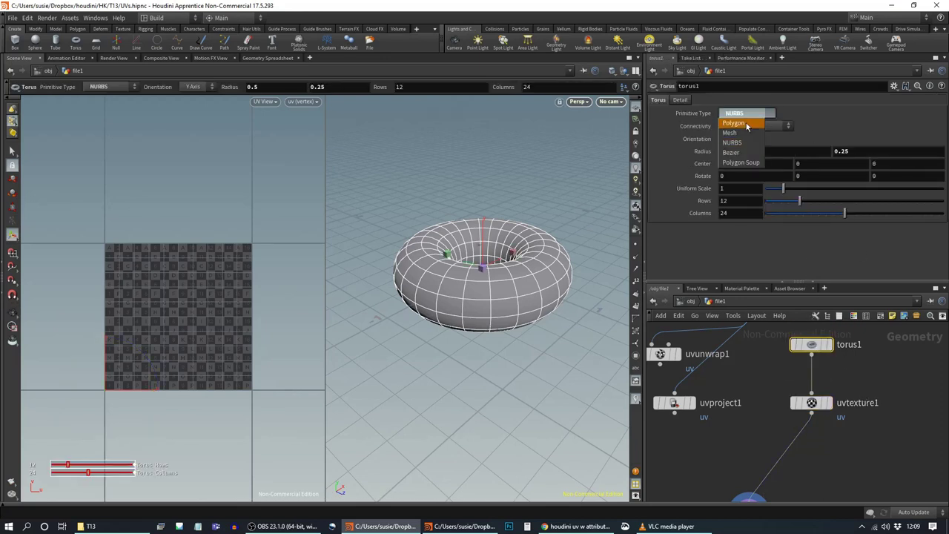
click(745, 133)
middle_drag(861, 475, 859, 417)
drag(751, 460, 796, 431)
middle_drag(869, 371, 862, 448)
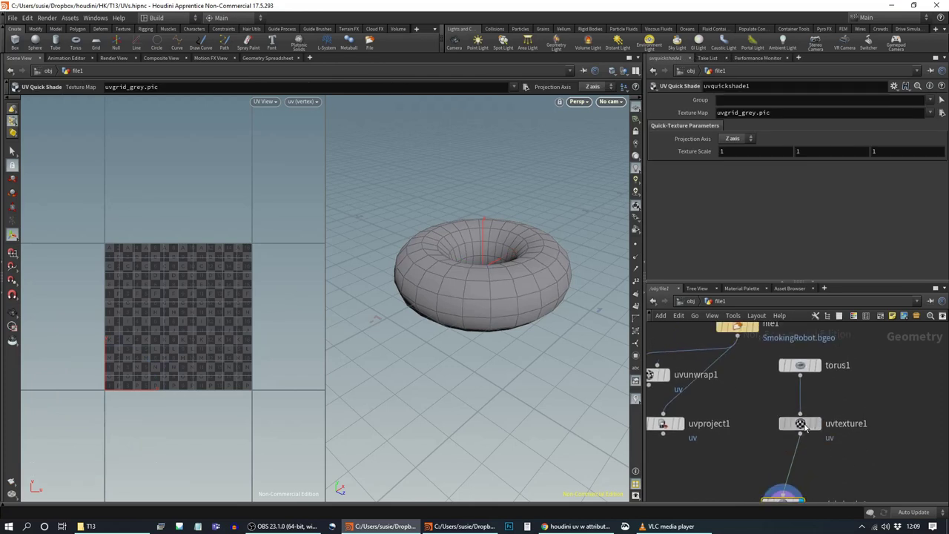
Step: Keep UV Texture's texture type on Face, set the torus's primitive type to Polygon and reselect UV Texture
click(803, 423)
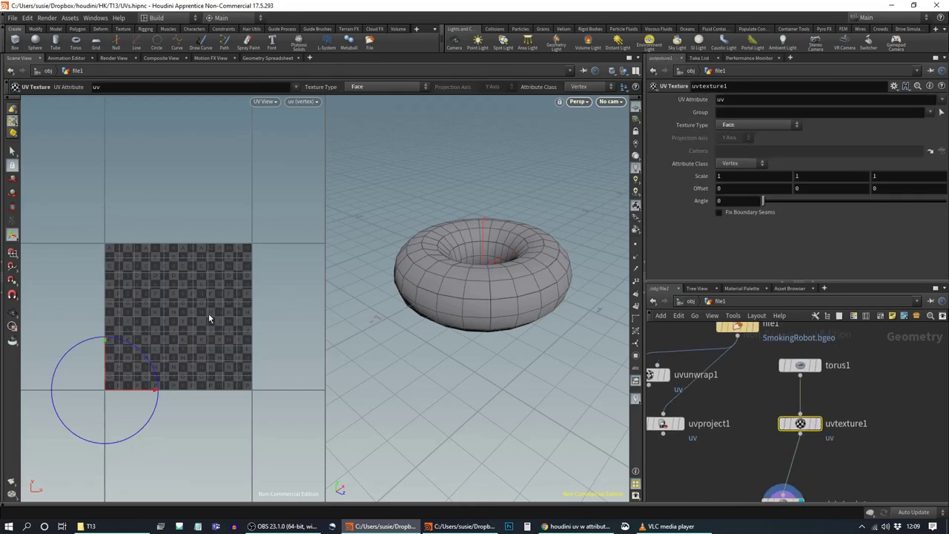
click(769, 123)
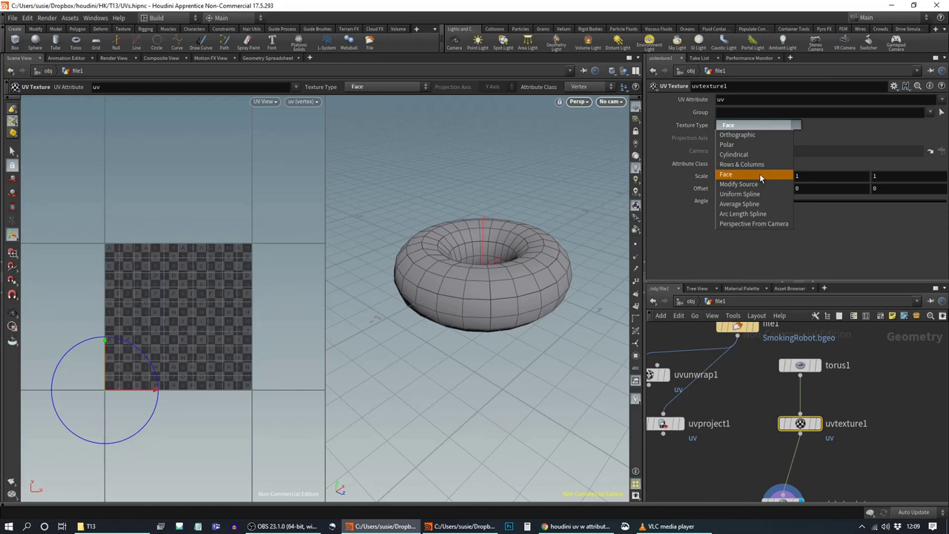
click(759, 174)
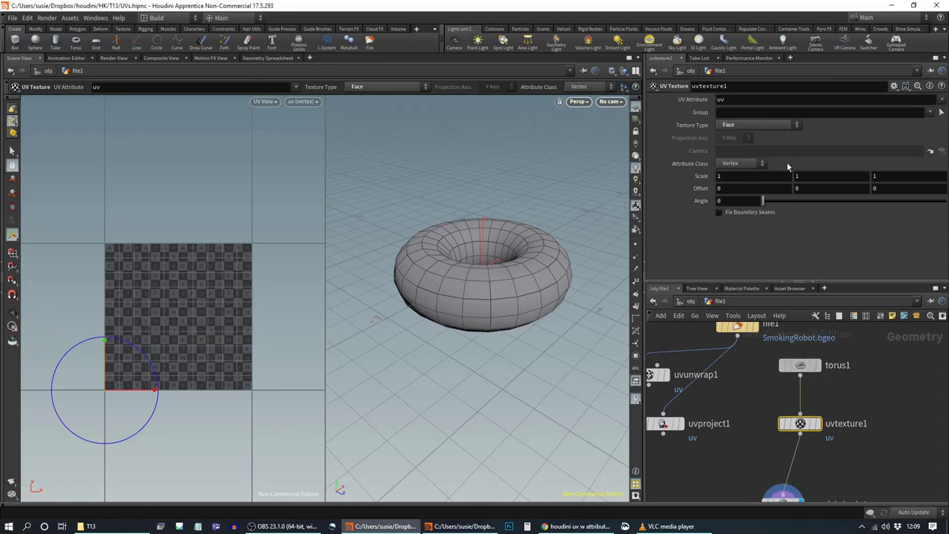
click(800, 365)
click(748, 112)
click(743, 123)
middle_drag(844, 460, 829, 405)
click(786, 369)
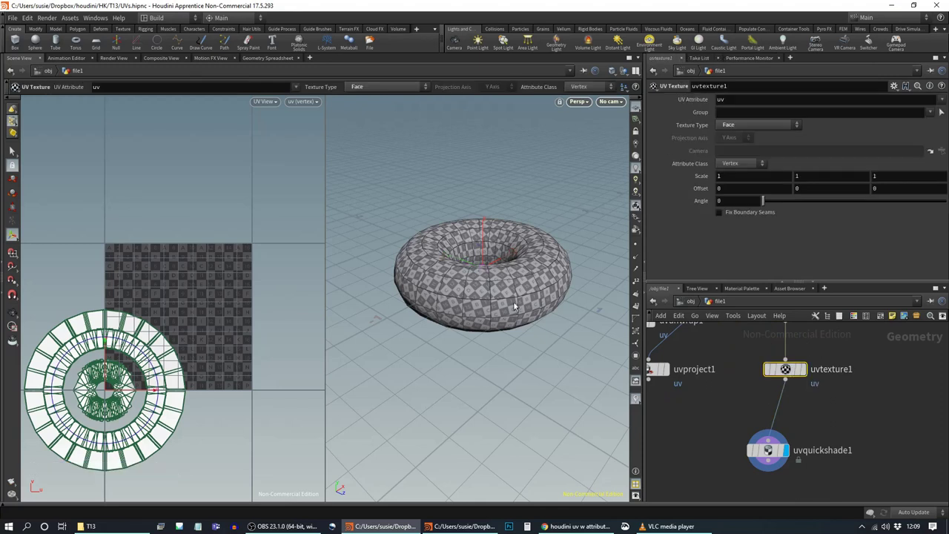
Step: Examine how the Face mapping lies on the polygon torus and how its faces overlap in the UV view
mouse_move(515, 280)
alt+mouse_down()
mouse_move(504, 299)
mouse_move(519, 291)
alt+mouse_up()
alt+right_drag(519, 291, 574, 309)
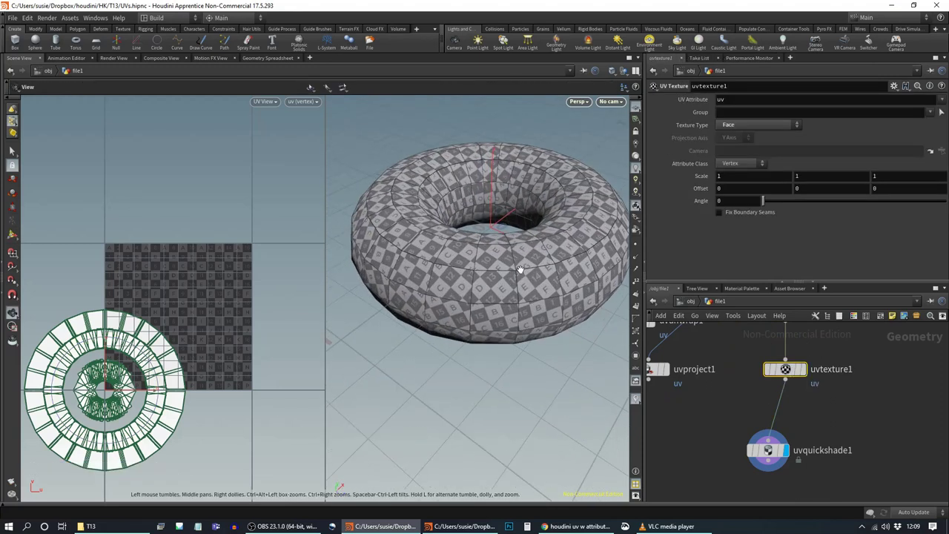
alt+middle_drag(520, 270, 496, 334)
alt+drag(496, 335, 514, 322)
alt+middle_drag(453, 340, 501, 306)
alt+drag(455, 314, 413, 310)
middle_drag(175, 359, 263, 264)
right_drag(126, 348, 282, 326)
middle_drag(283, 326, 127, 402)
key(Return)
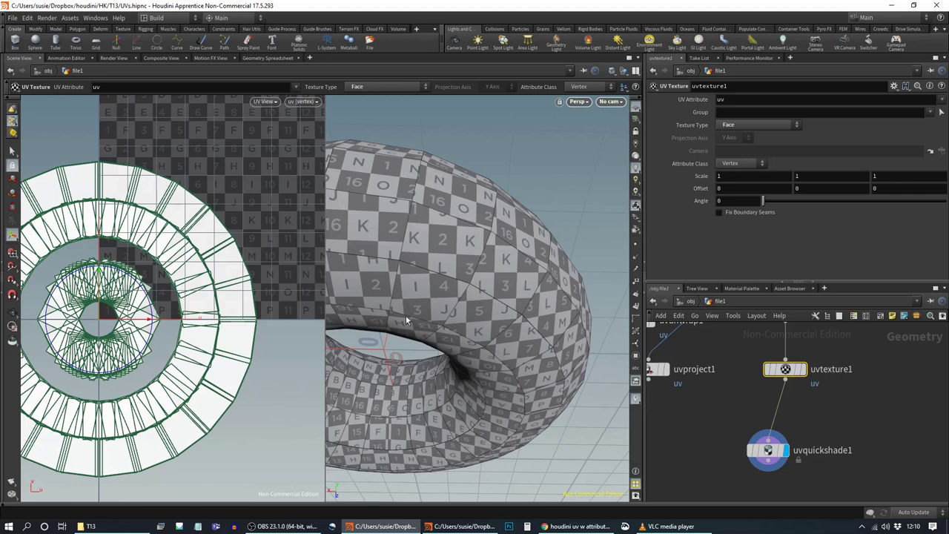
key(Escape)
drag(464, 324, 499, 326)
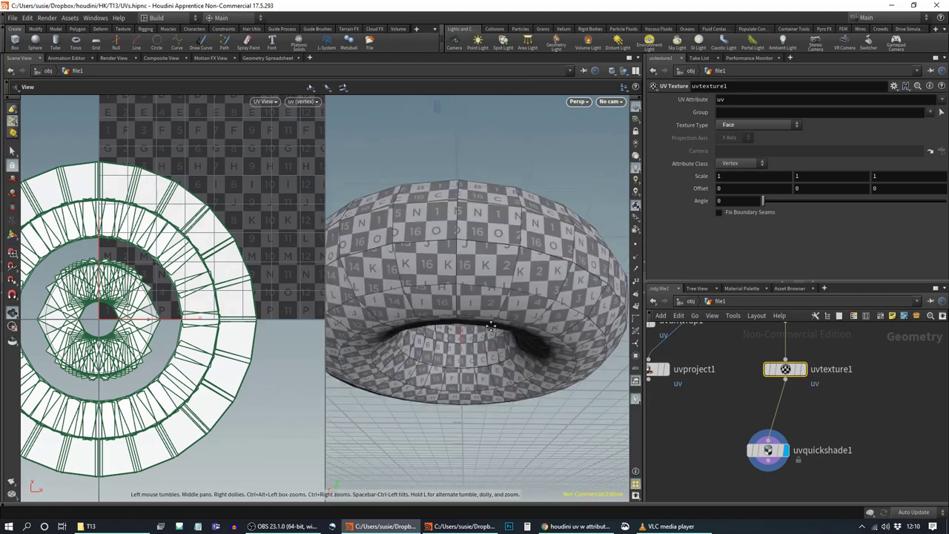
right_drag(499, 326, 447, 322)
drag(447, 322, 495, 310)
middle_drag(495, 310, 457, 275)
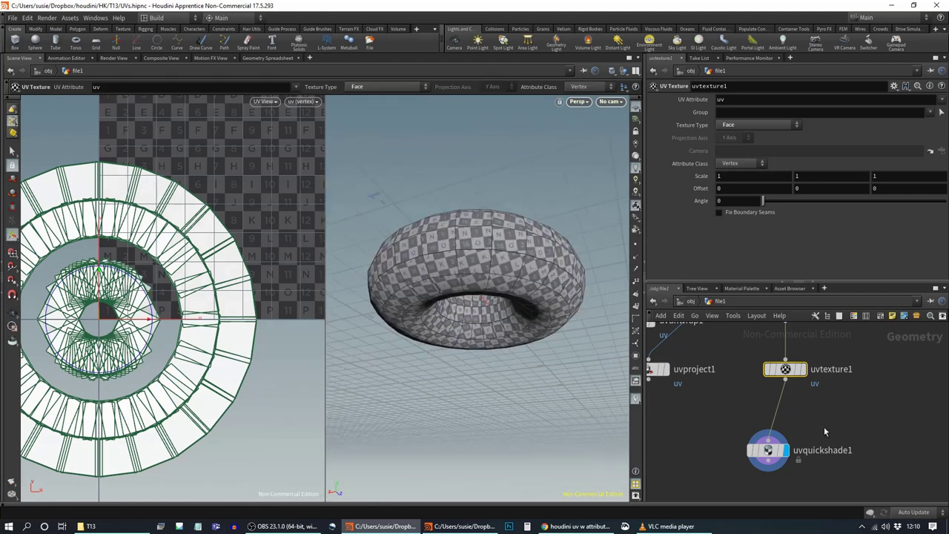
Step: Connect the UV Texture output to the UV Layout node, display and select UV Layout, and inspect the packed islands
middle_drag(809, 408, 888, 405)
scroll(853, 416, down, 4)
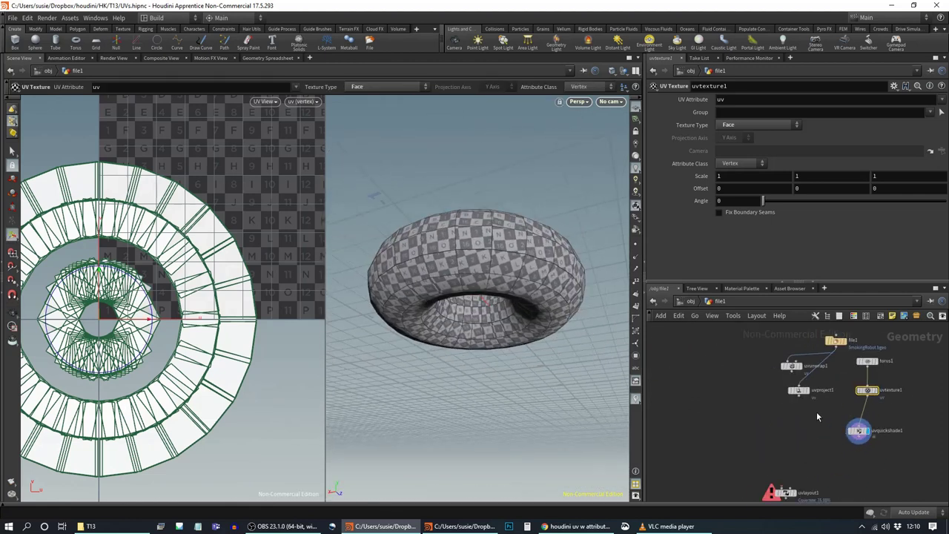
drag(839, 380, 755, 416)
click(767, 473)
click(754, 416)
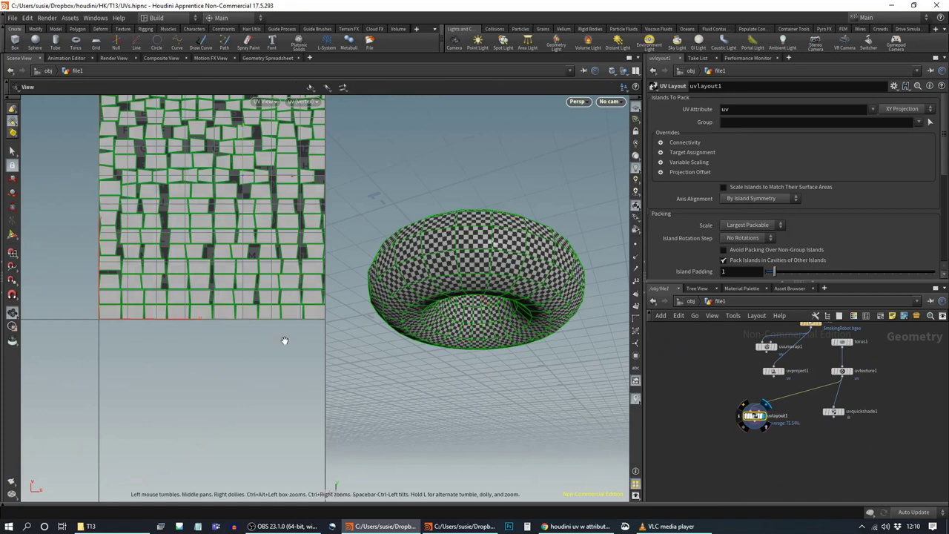
alt+middle_drag(285, 340, 210, 468)
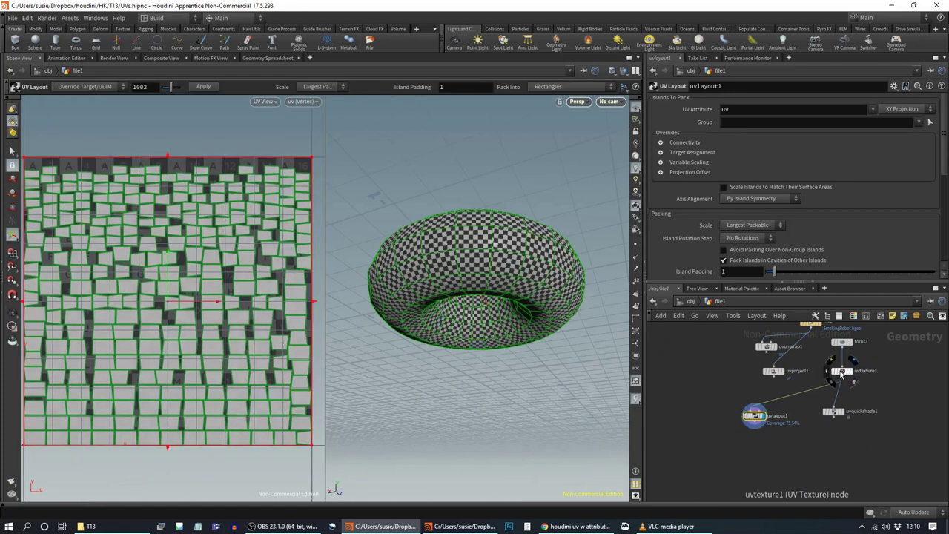
Step: Stack the UV Unwrap, UV Project and UV Texture nodes in a column apart from the other nodes
middle_drag(872, 397, 888, 454)
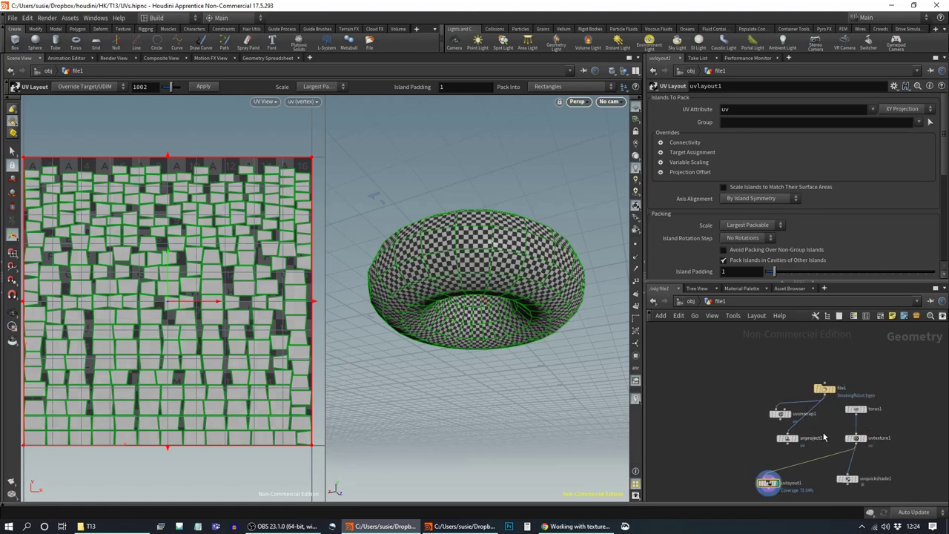
middle_drag(785, 428, 813, 399)
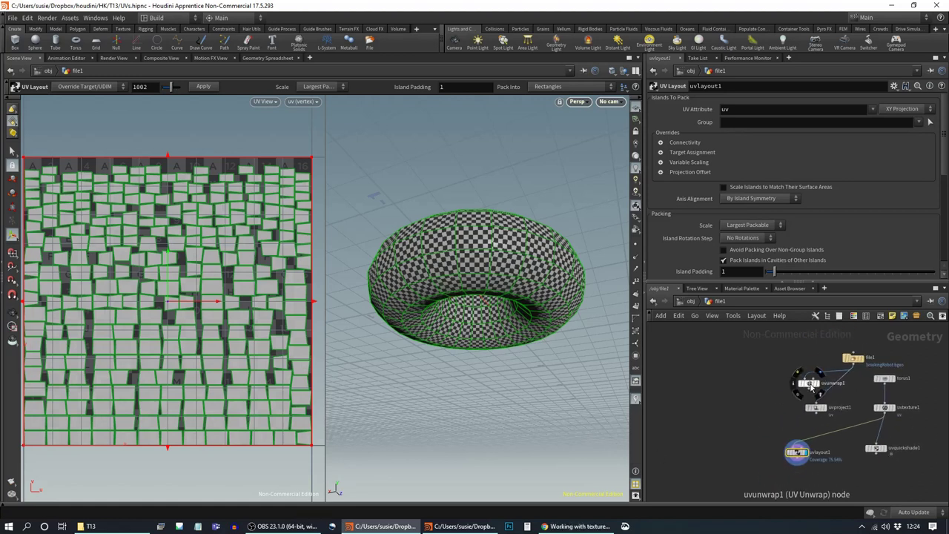
drag(812, 382, 713, 385)
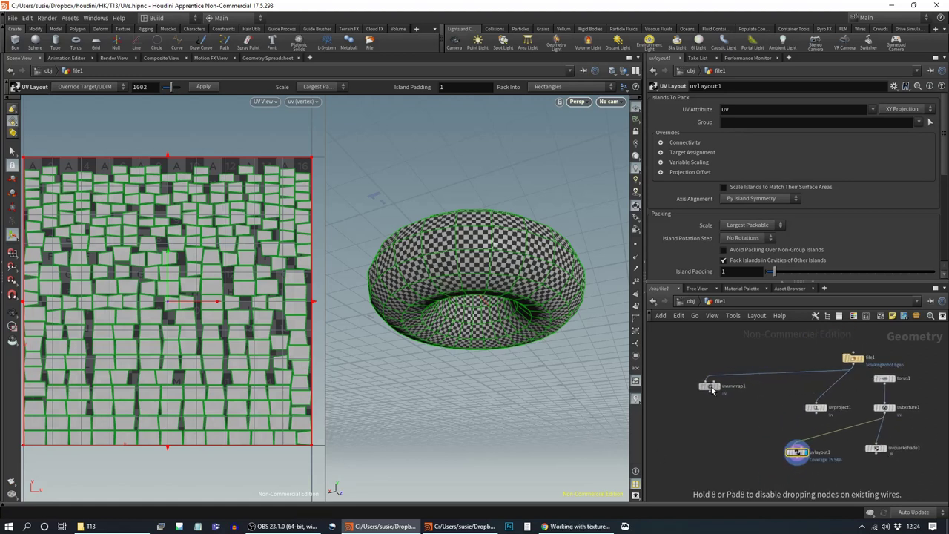
drag(817, 412, 713, 413)
drag(889, 413, 712, 437)
Step: Group the three stacked UV nodes in a network box titled Simple UVs and move it farther from the file node
drag(664, 347, 743, 455)
click(880, 317)
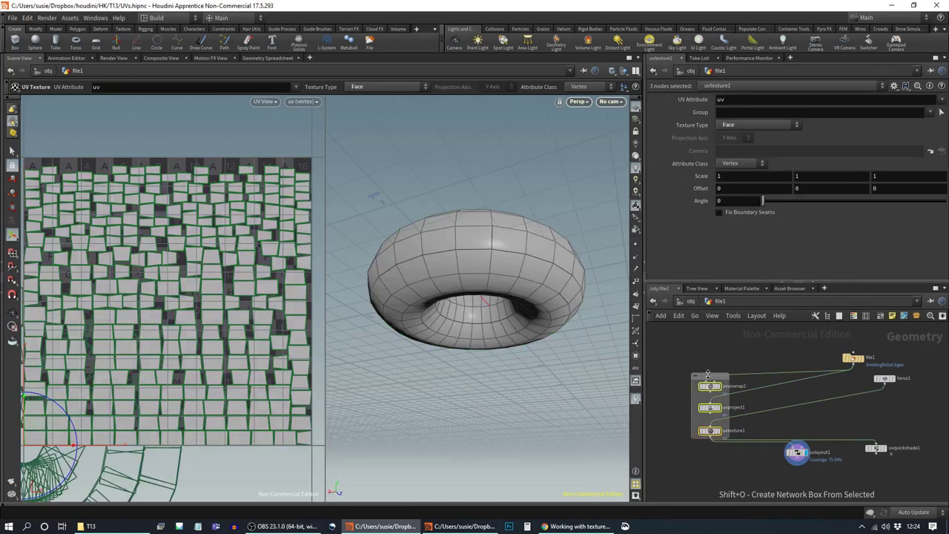
click(708, 376)
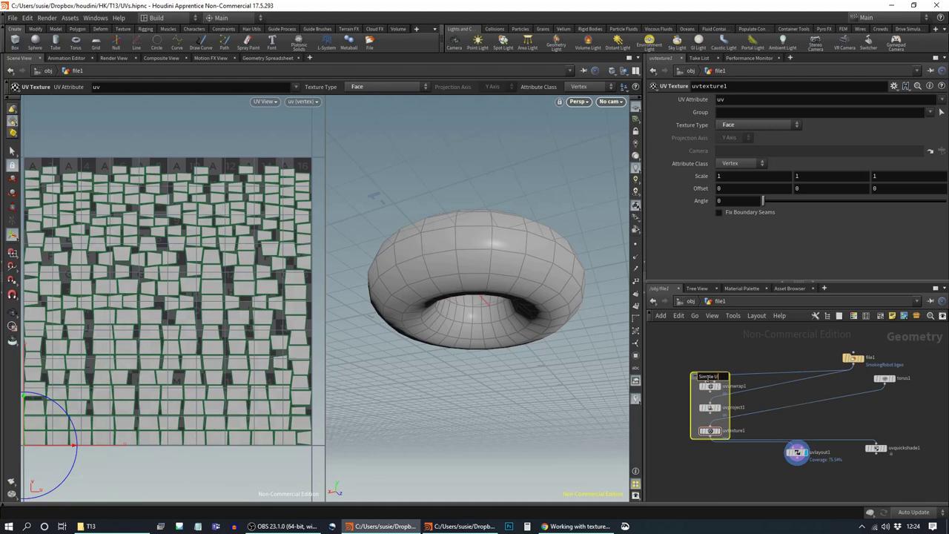
key(Return)
drag(718, 378, 685, 367)
Step: Disconnect UV Texture from UV Layout and UV Quick Shade, and place UV Layout beneath UV Quick Shade
click(735, 465)
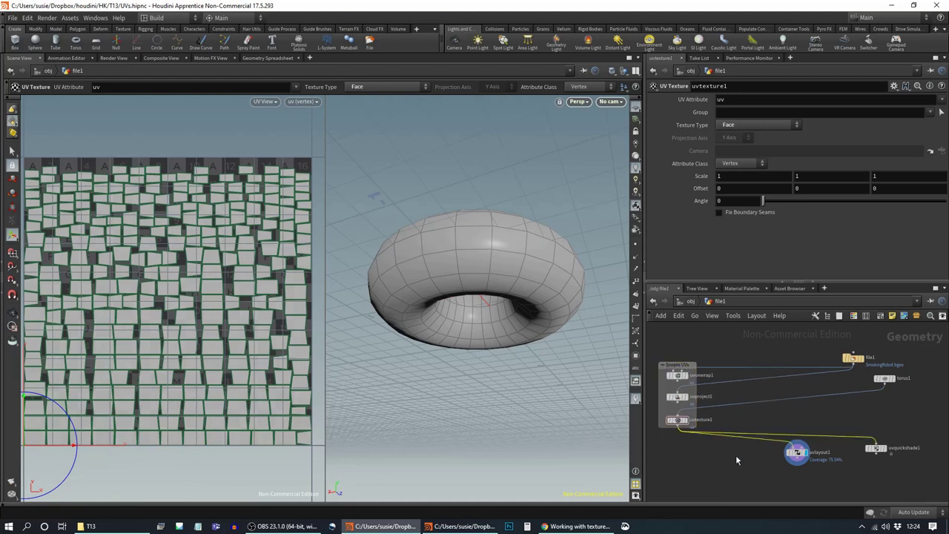
key(Delete)
click(877, 440)
key(Escape)
drag(799, 452, 885, 483)
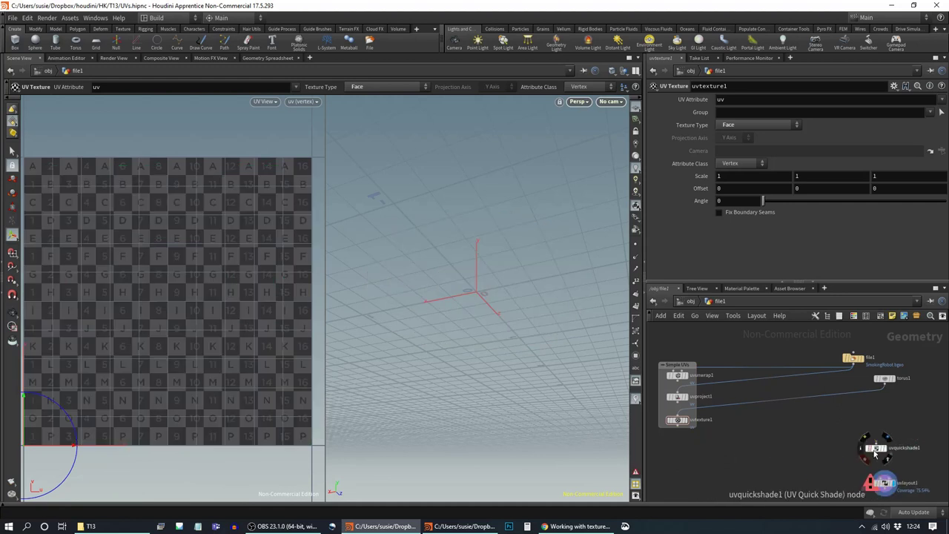
click(876, 441)
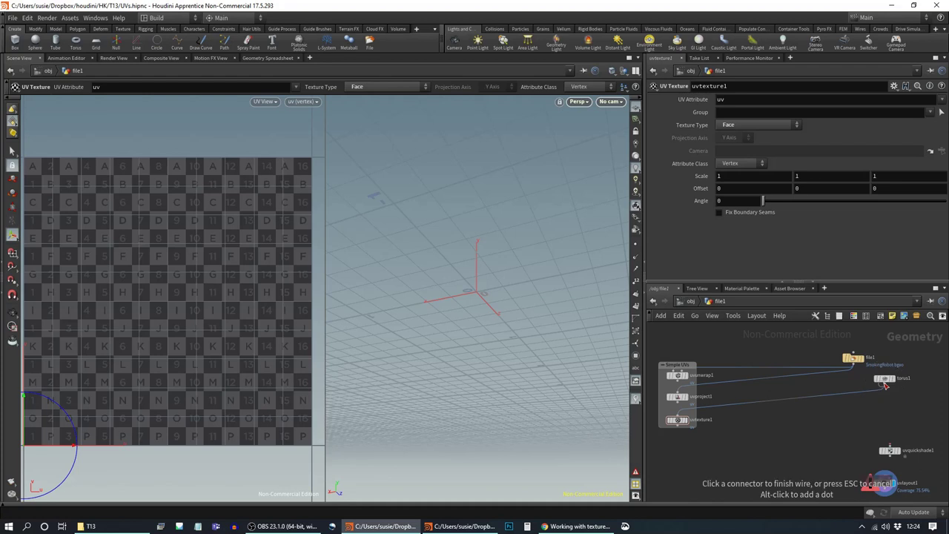
Step: Abandon the pending wire and delete the torus node
click(884, 382)
click(884, 380)
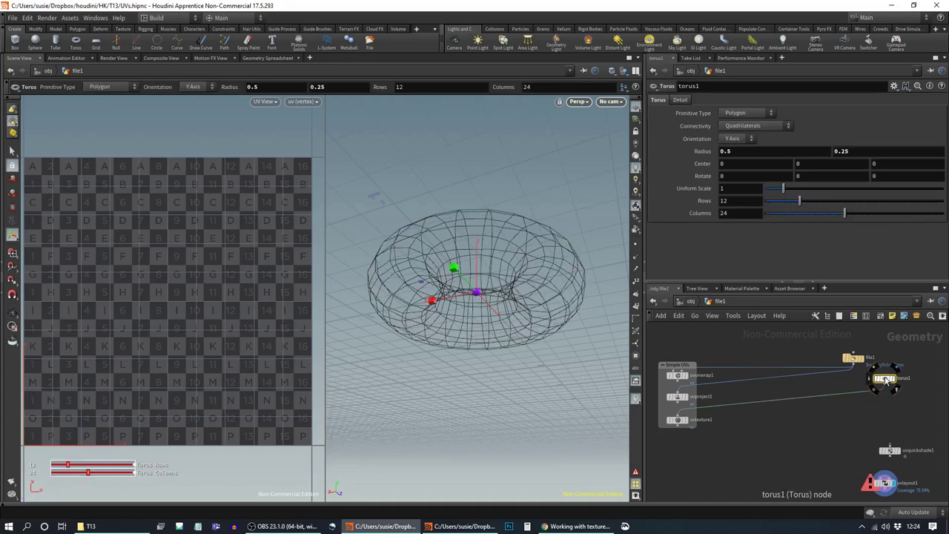
key(Delete)
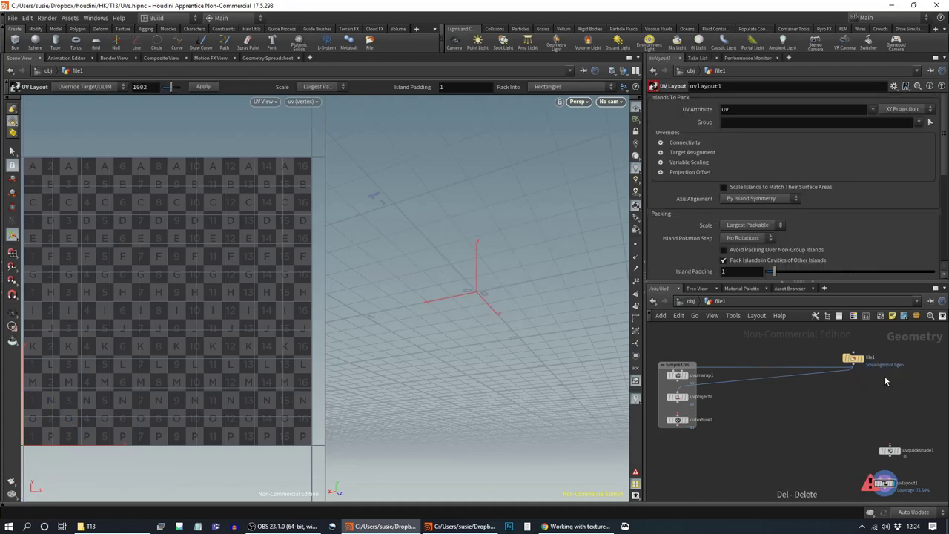
Step: Move the robot's file1 node closer to the Simple UVs network box, just above it
mouse_move(851, 357)
drag(853, 360, 817, 340)
middle_drag(812, 359, 821, 394)
drag(823, 378, 773, 378)
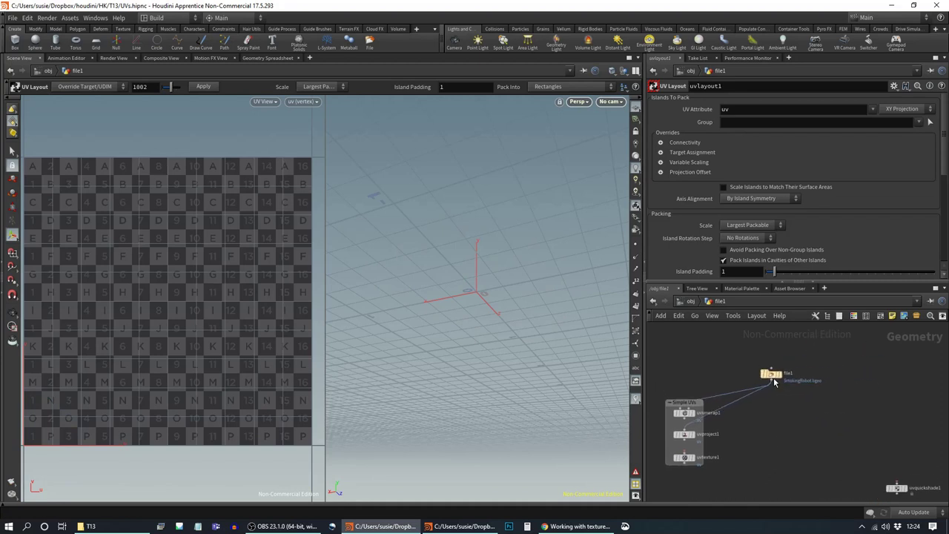
Step: Add a UV Pelt node below file1 and wire the robot geometry into its input
middle_drag(799, 419, 792, 431)
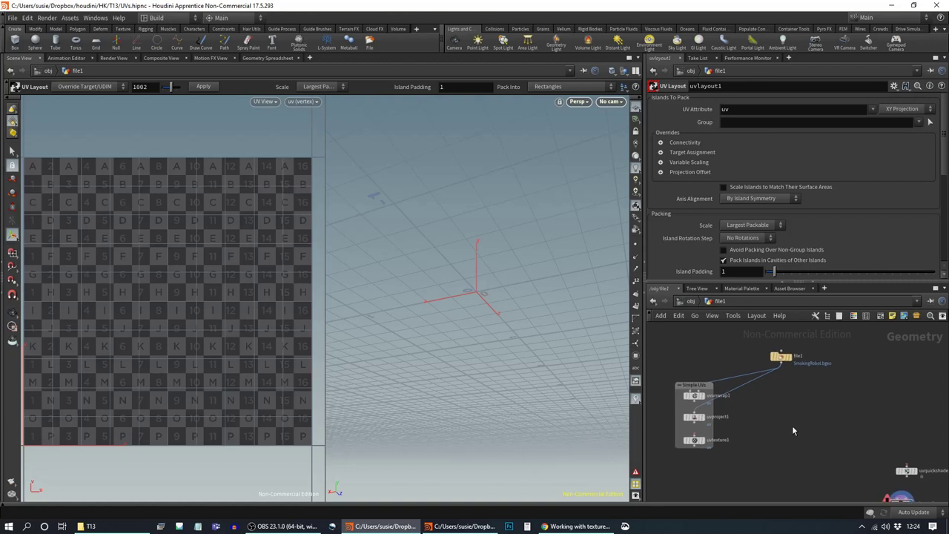
middle_drag(789, 407, 790, 403)
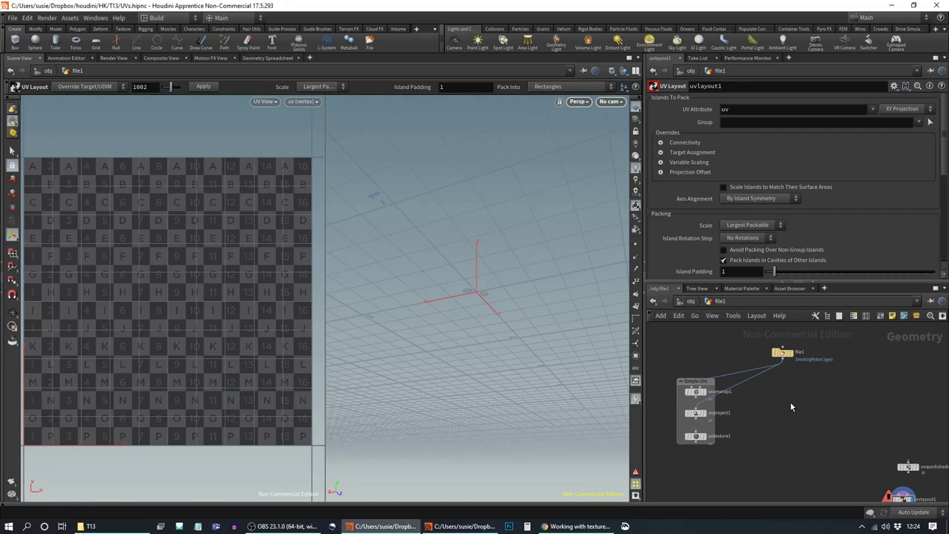
text(uvpelt)
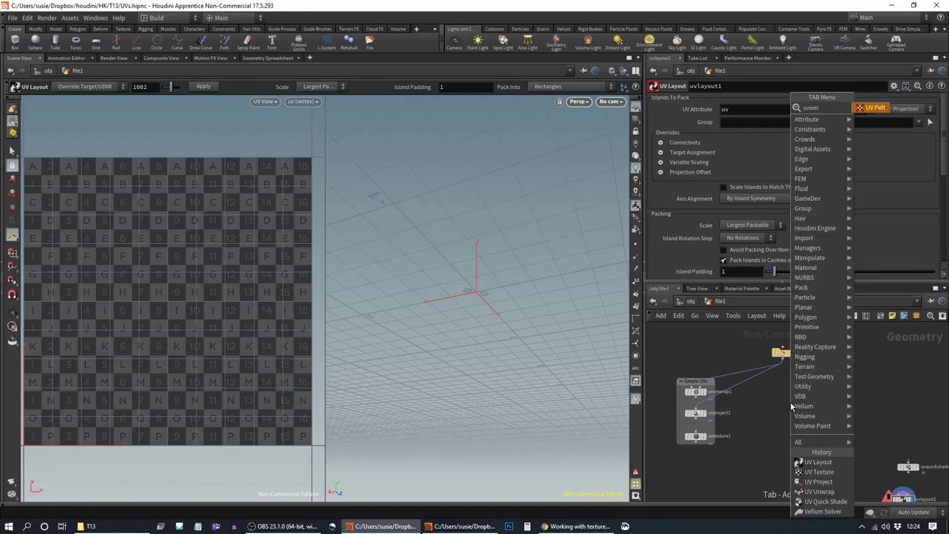
key(Return)
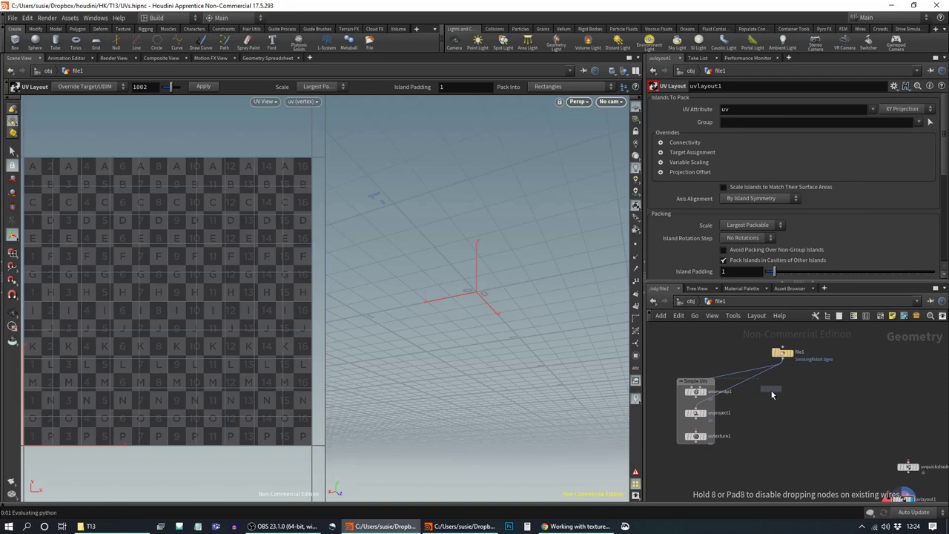
click(771, 395)
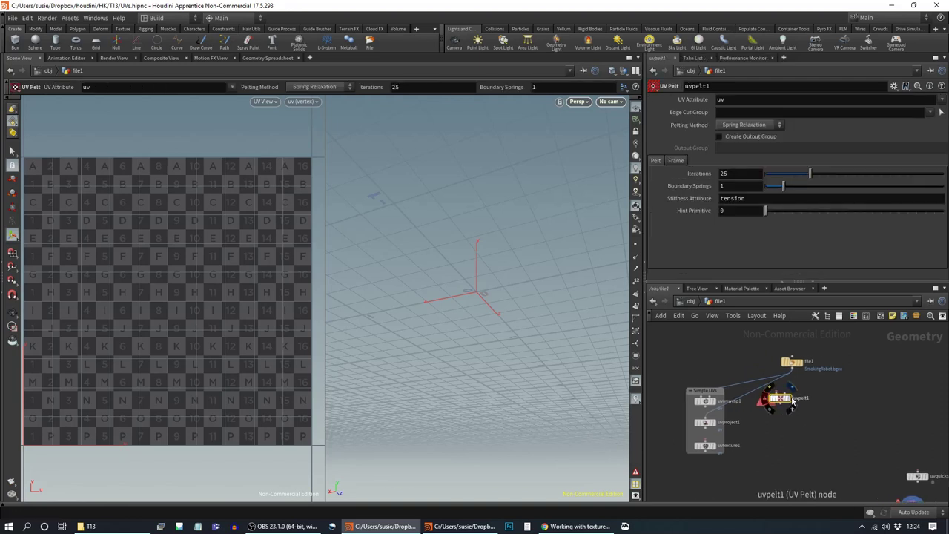
drag(792, 371, 779, 391)
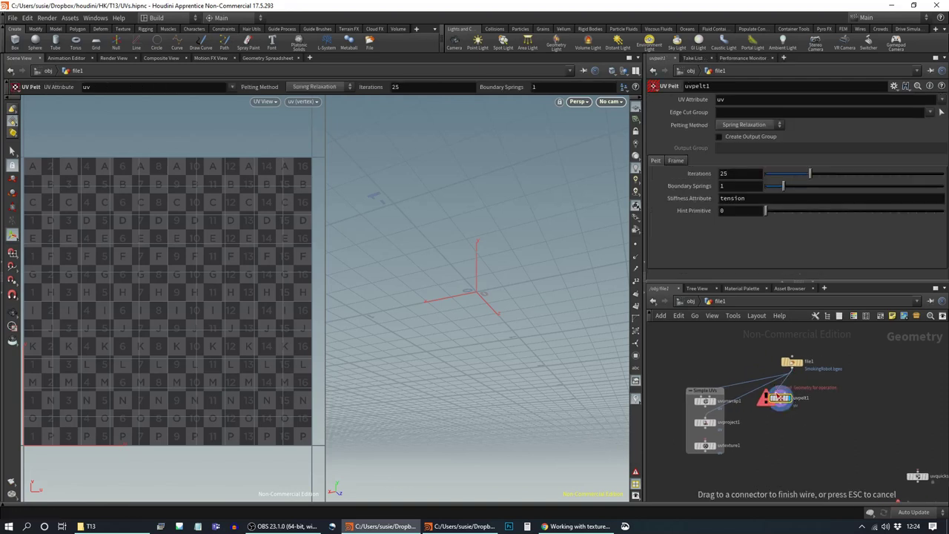
click(779, 393)
key(Escape)
drag(519, 222, 515, 364)
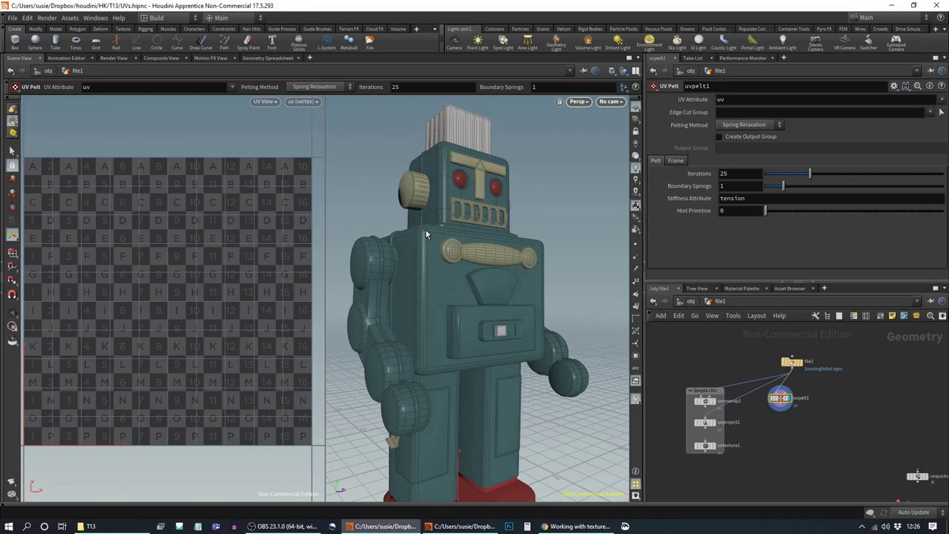
Step: Move the UV Pelt node farther from the Simple UVs box and insert a Blast node between file1 and UV Pelt
middle_drag(844, 396, 815, 400)
drag(749, 406, 787, 415)
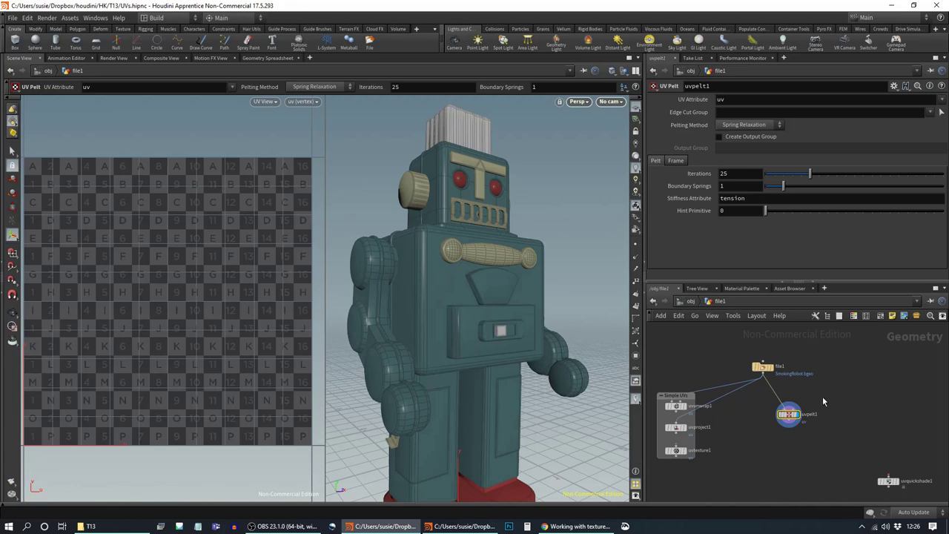
key(Tab)
text(blast)
key(Return)
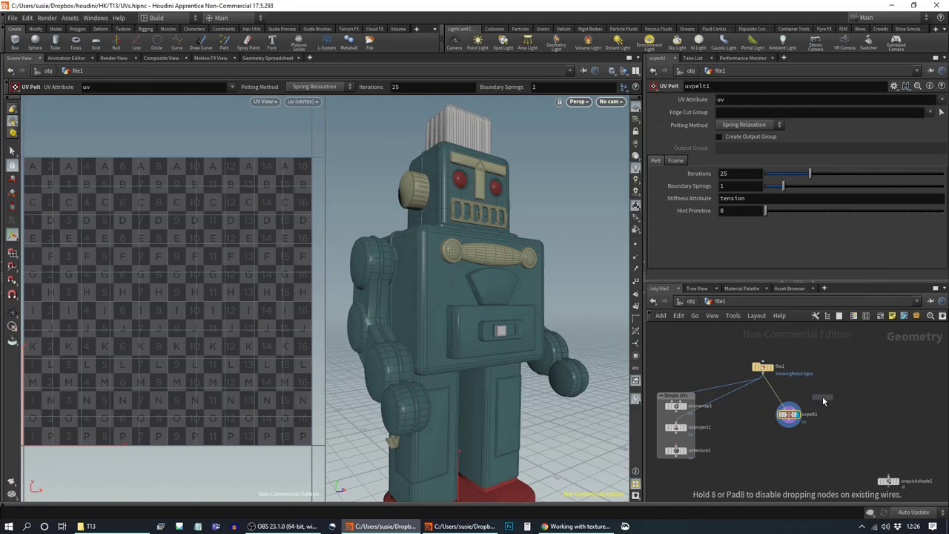
click(771, 393)
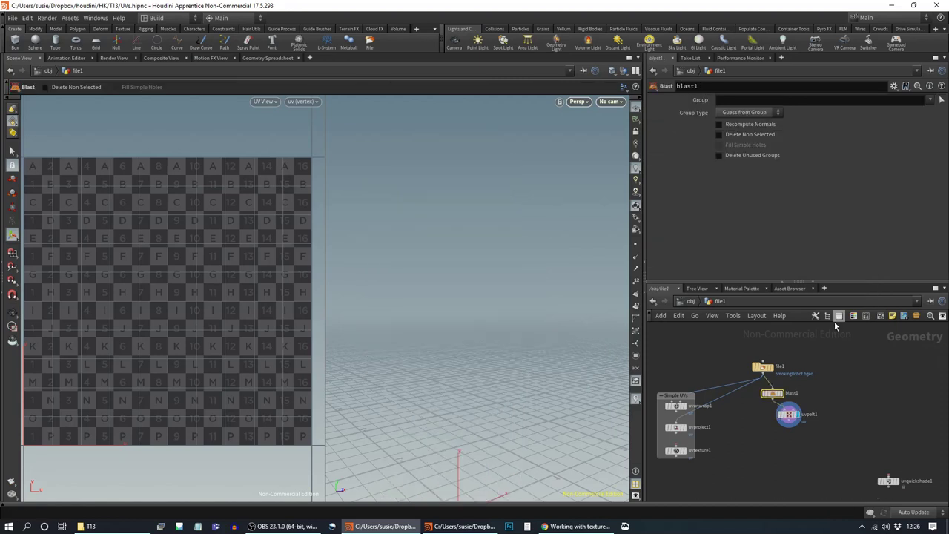
drag(773, 396, 785, 392)
Step: Set the Blast group to body and enable Delete Non Selected
click(932, 100)
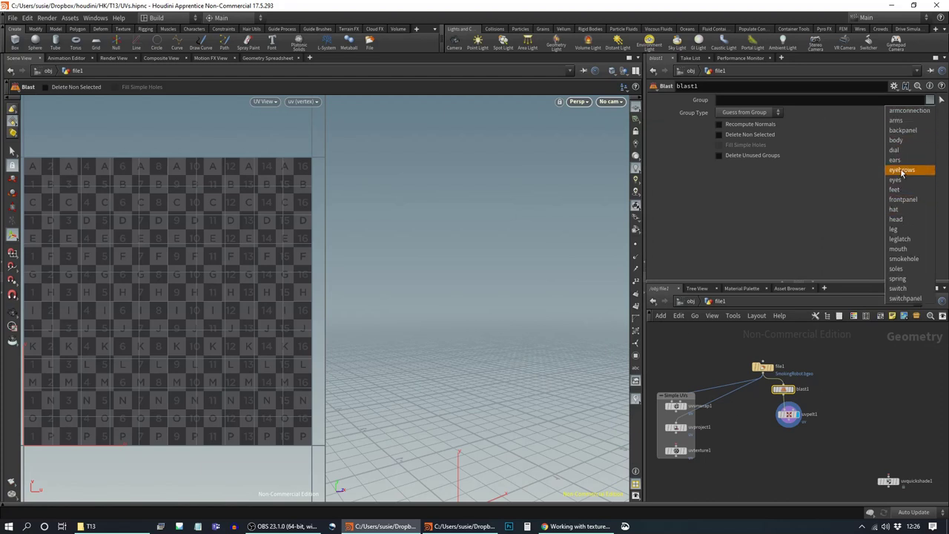
click(896, 140)
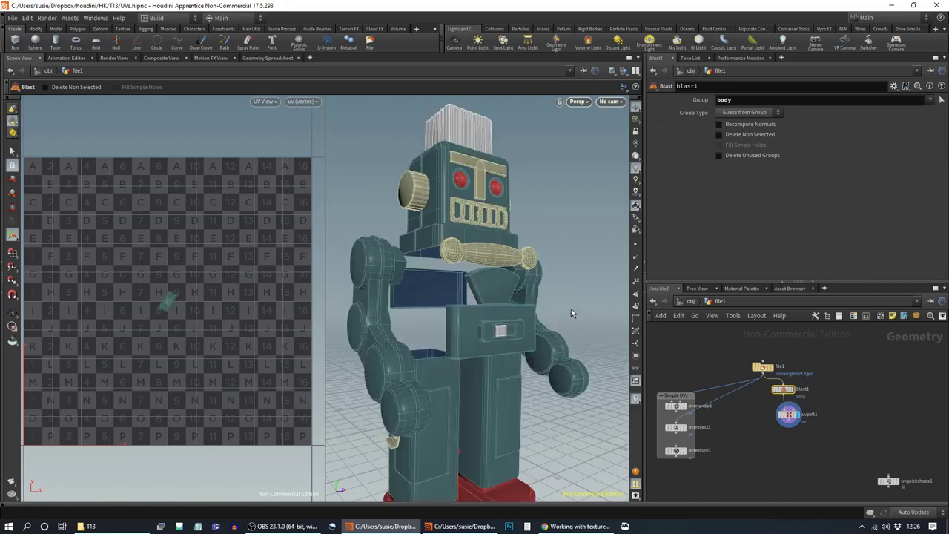
click(749, 136)
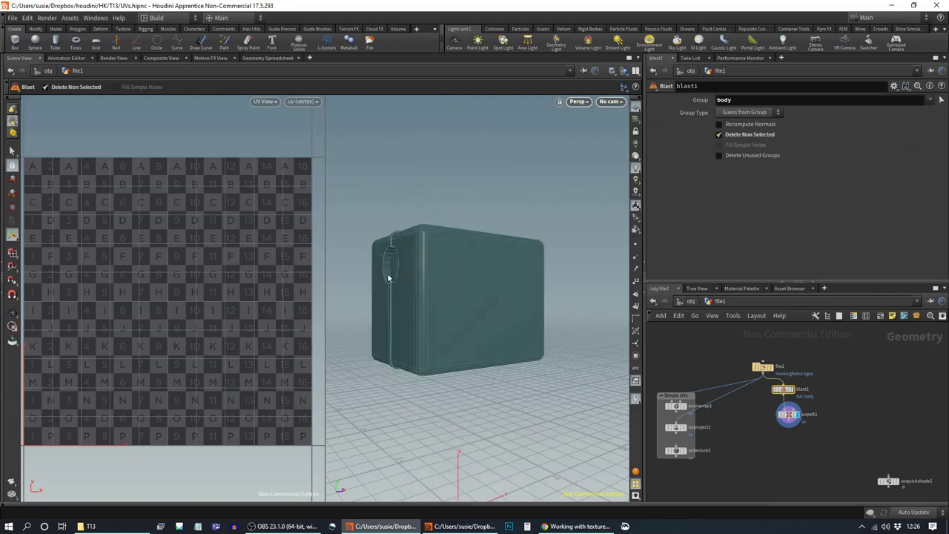
key(Escape)
middle_drag(520, 314, 540, 339)
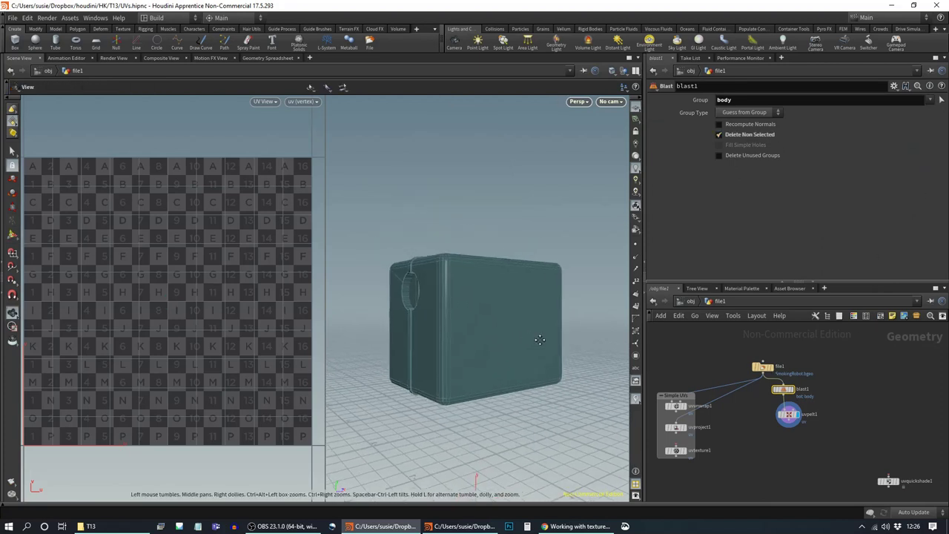
drag(540, 340, 549, 311)
key(Return)
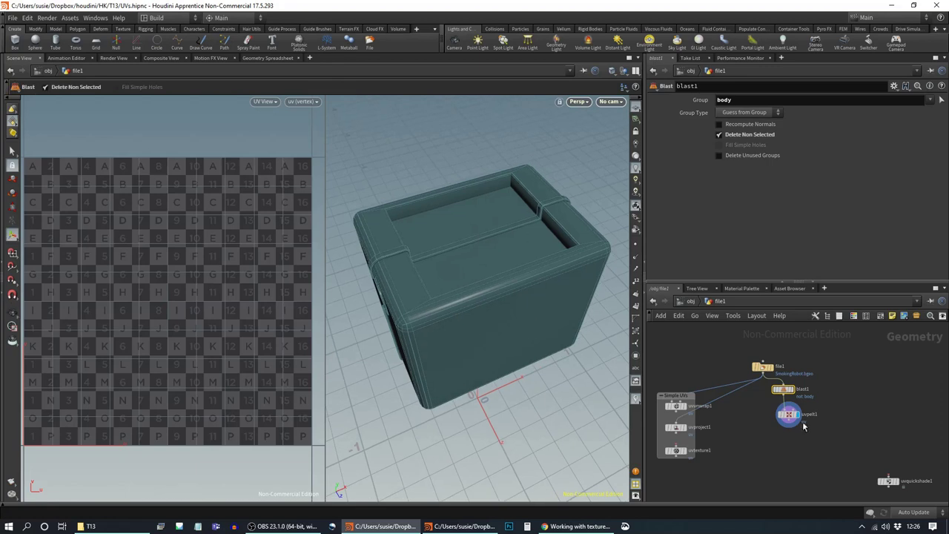
Step: Start picking UV Pelt's Edge Cut Group and switch the selection mode from primitives to edges
click(788, 414)
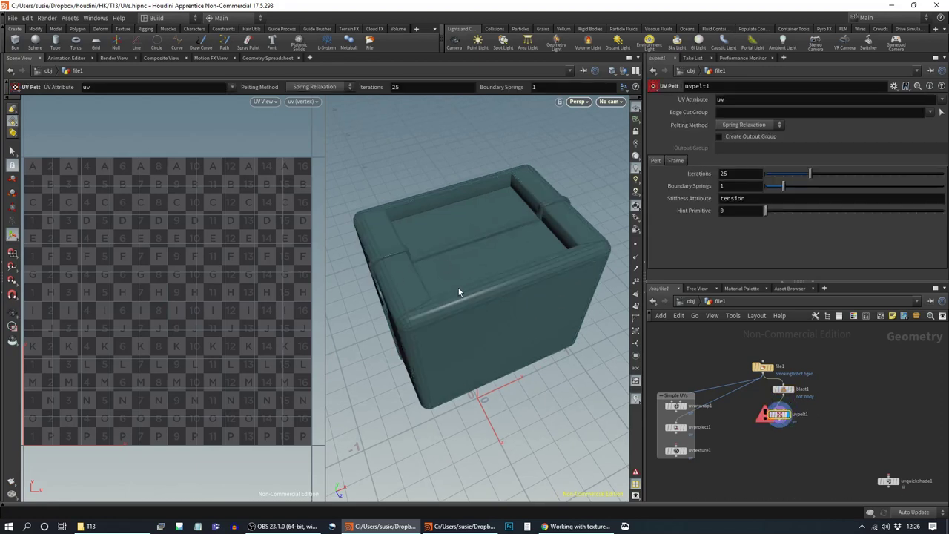
key(Escape)
drag(456, 314, 534, 253)
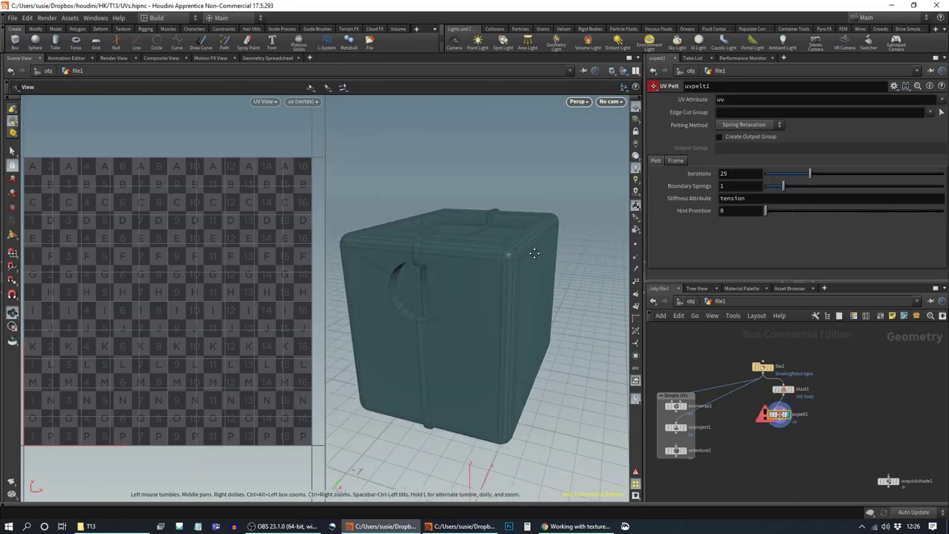
key(Return)
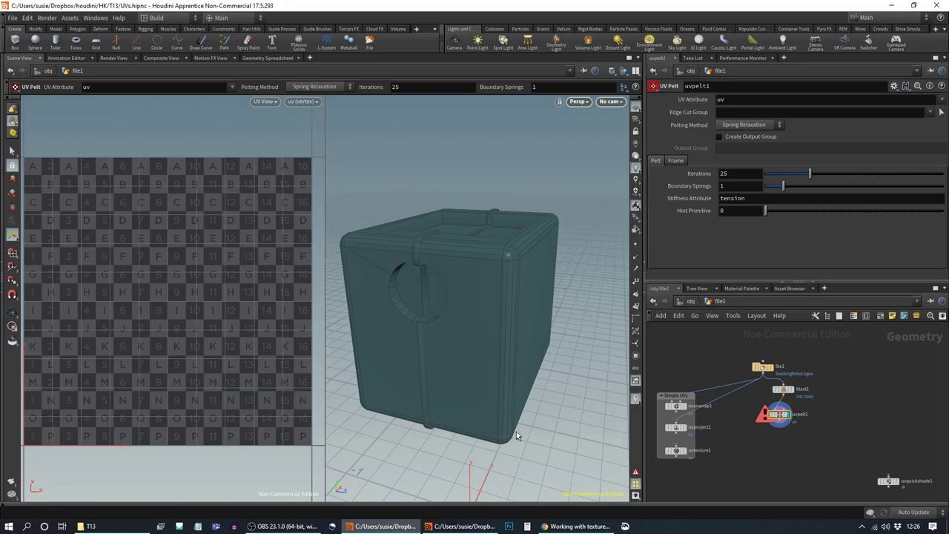
key(Escape)
drag(554, 375, 511, 390)
key(Return)
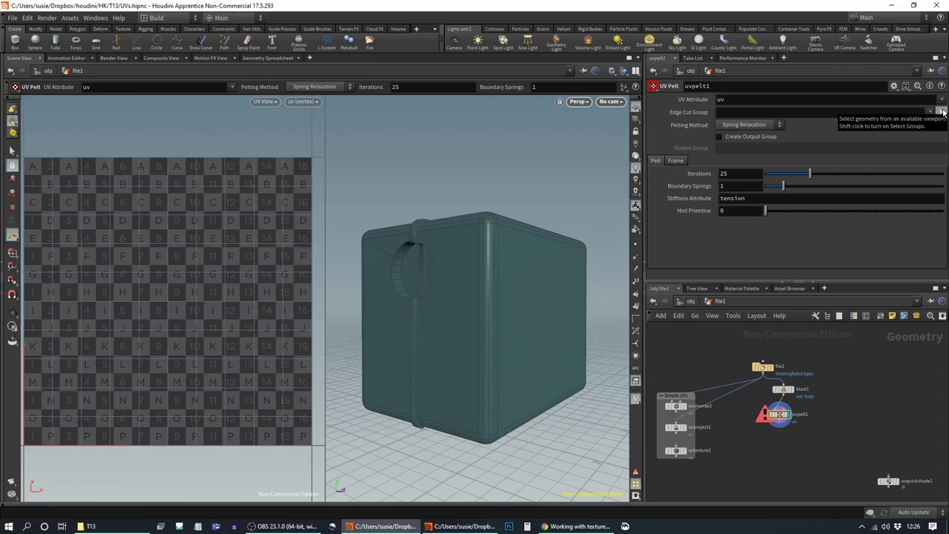
click(942, 111)
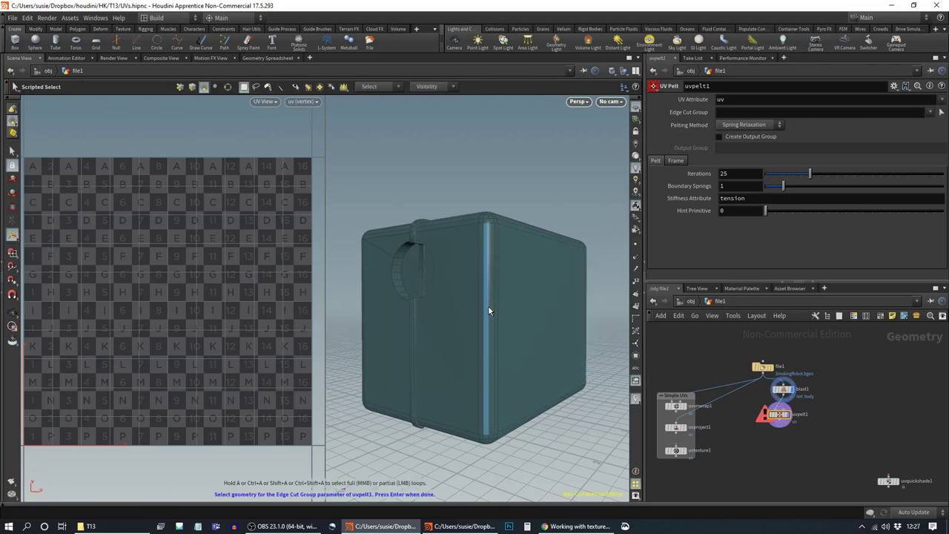
click(14, 121)
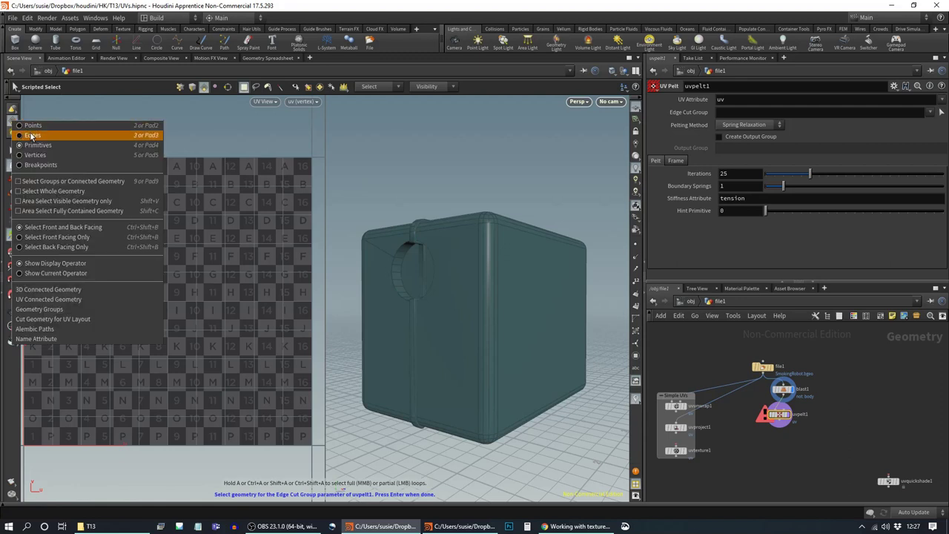
click(32, 136)
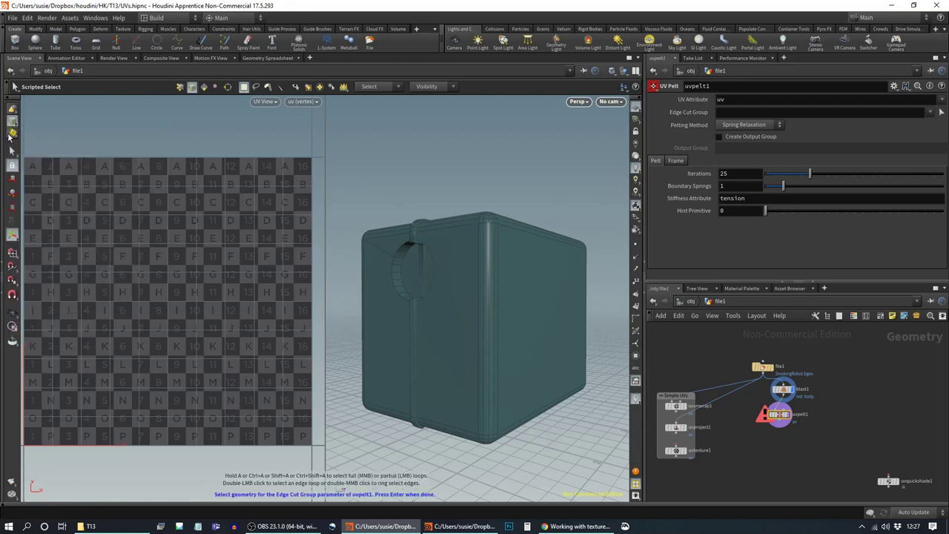
key(Return)
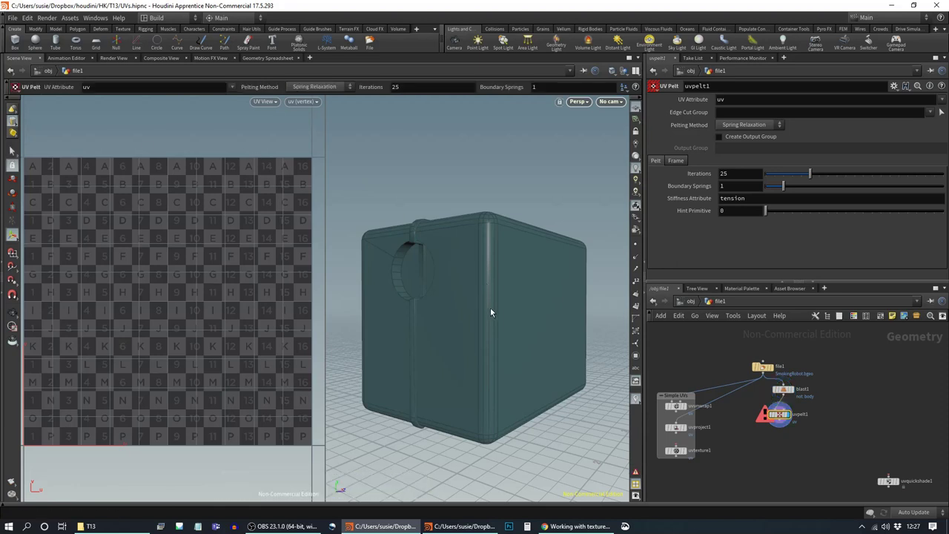
Step: Pick the vertical corner edges and the connecting bottom edge around the body's arm-hole side for UV Pelt's Edge Cut Group
mouse_move(778, 418)
click(941, 112)
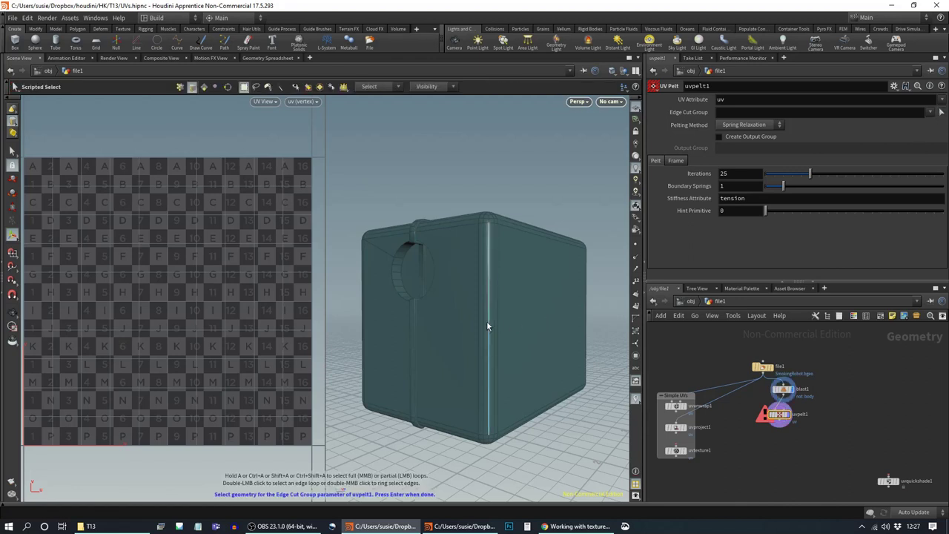
alt+drag(517, 334, 475, 401)
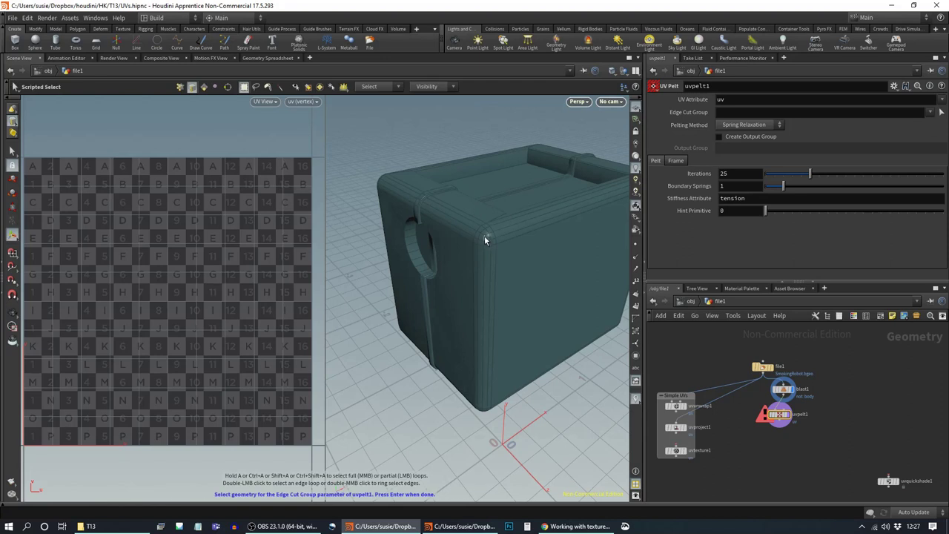
click(484, 268)
alt+drag(547, 280, 512, 275)
shift+click(471, 310)
shift+click(445, 317)
drag(519, 341, 512, 297)
shift+click(528, 294)
shift+click(517, 289)
alt+drag(557, 195, 541, 238)
mouse_move(517, 333)
mouse_down()
mouse_move(547, 322)
mouse_move(509, 289)
mouse_move(532, 297)
mouse_move(507, 320)
mouse_move(511, 347)
mouse_up()
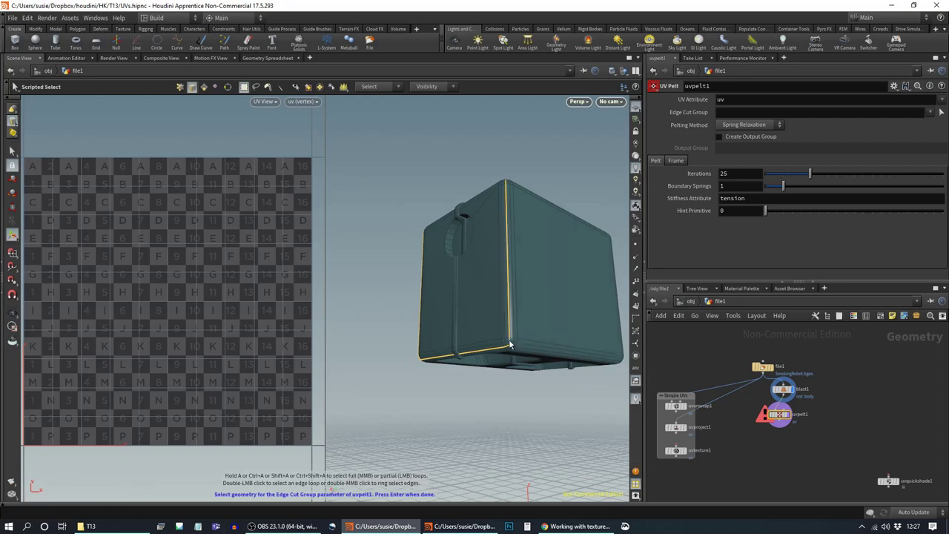
Step: Add the remaining corner edges of the arm-hole side and apply the selection as UV Pelt's Edge Cut Group
shift+double_click(511, 344)
alt+drag(585, 277, 523, 293)
alt+middle_drag(523, 293, 388, 299)
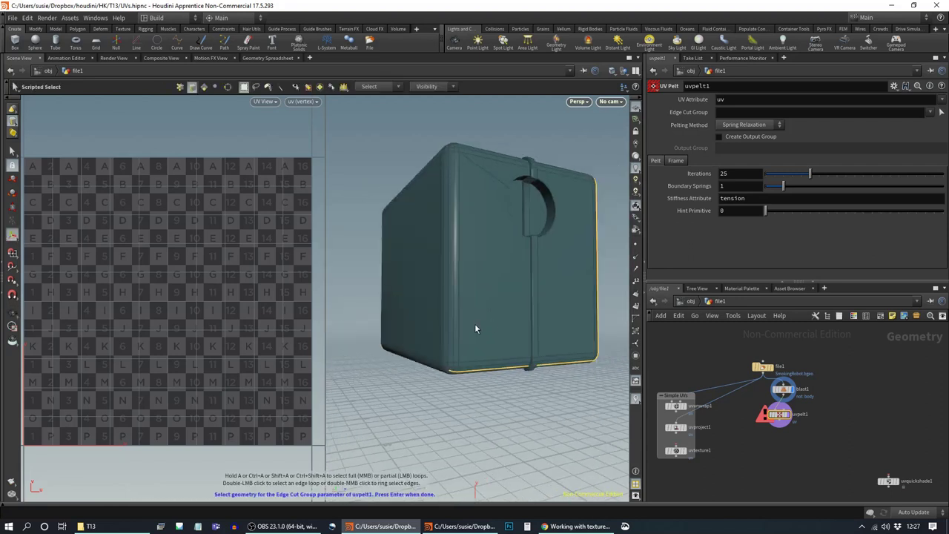
shift+click(449, 341)
drag(485, 236, 399, 290)
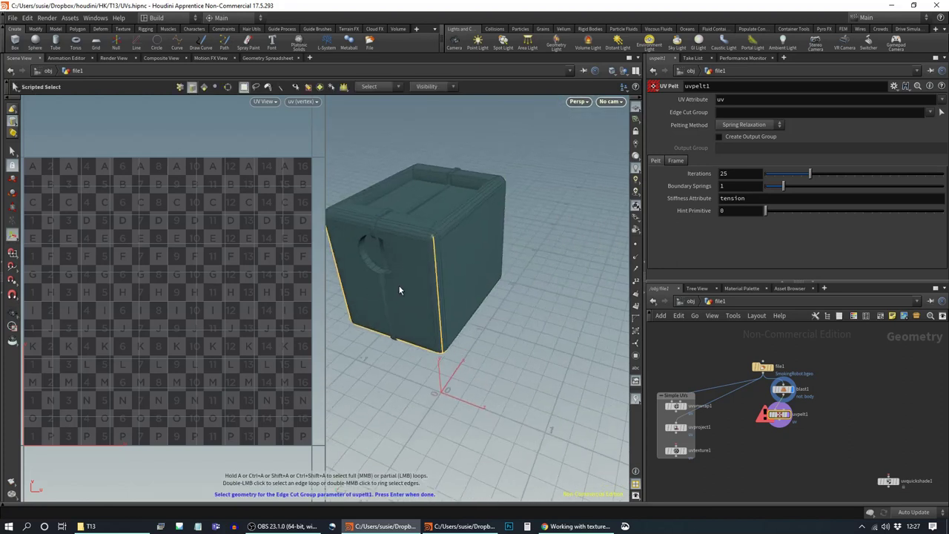
key(Return)
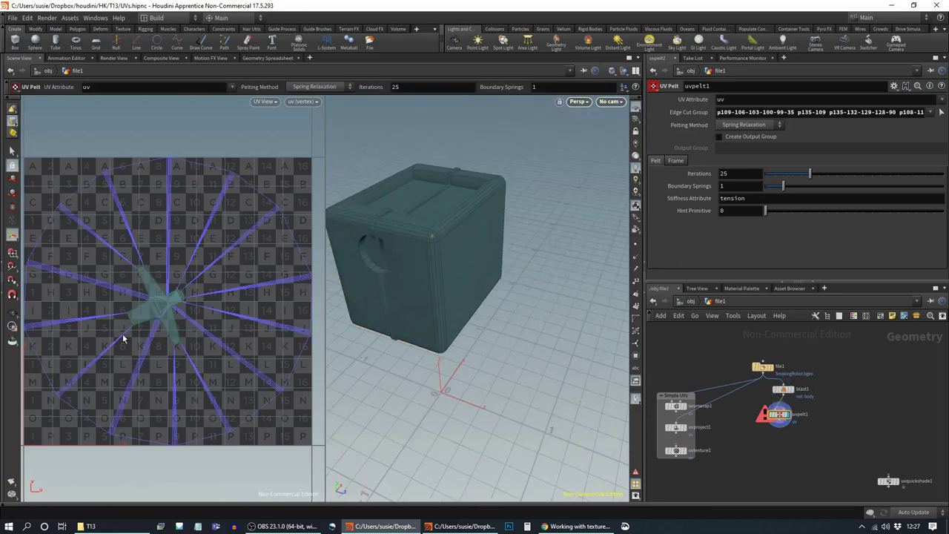
Step: Set UV Pelt's Boundary Springs to 10
key(Escape)
key(Return)
key(Escape)
right_drag(101, 310, 237, 328)
middle_drag(283, 322, 207, 327)
scroll(207, 329, down, 2)
key(Return)
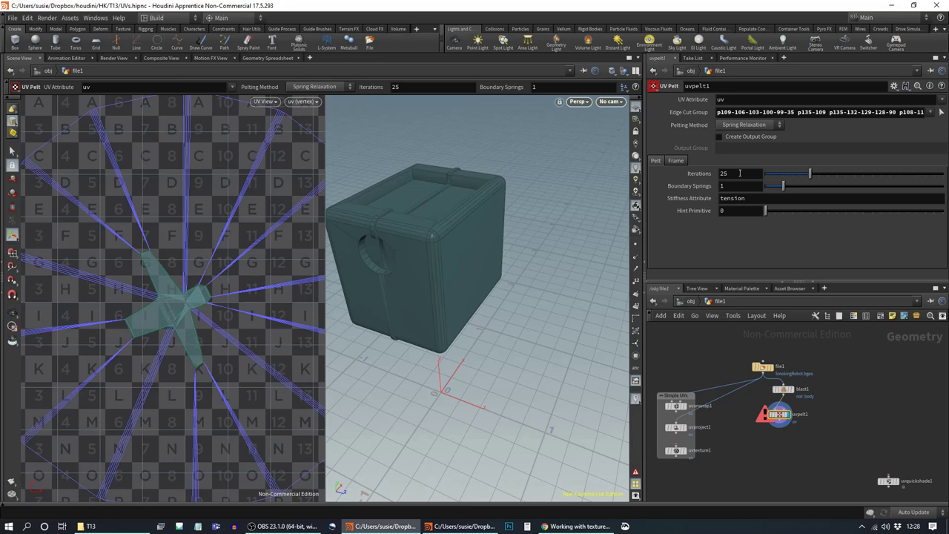
drag(786, 187, 943, 189)
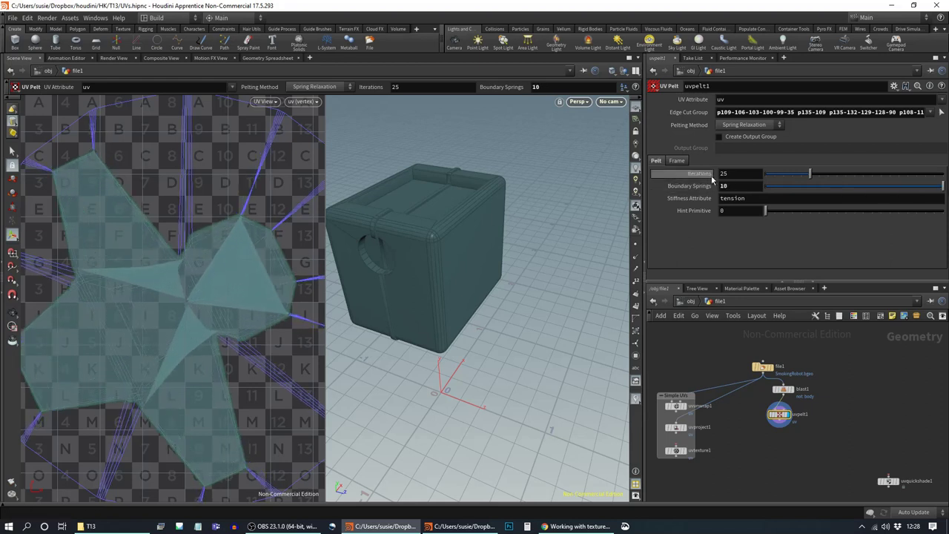
Step: Set UV Pelt's Iterations to 505 and check the whole pelt in the UV view
middle_drag(706, 177, 812, 158)
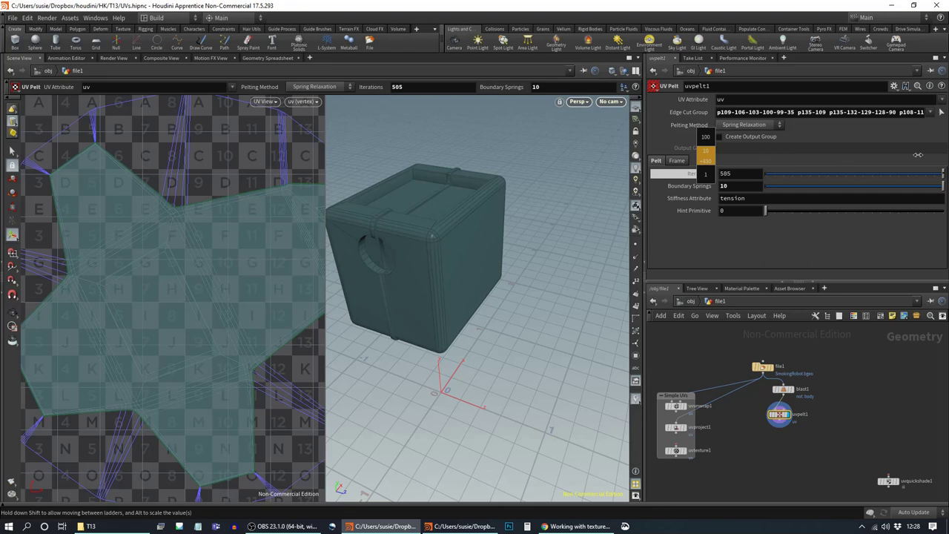
middle_drag(918, 154, 918, 154)
alt+right_drag(212, 314, 138, 307)
alt+middle_drag(214, 325, 178, 295)
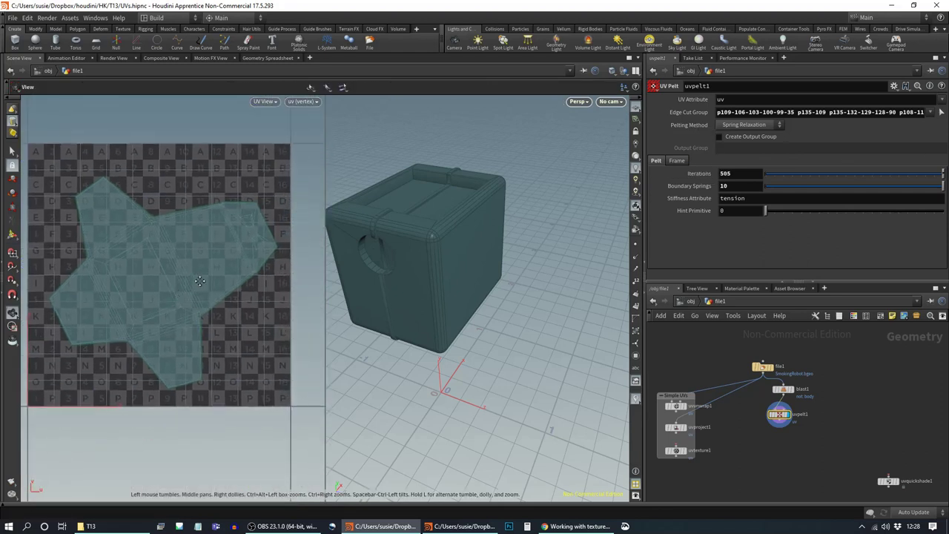
key(Return)
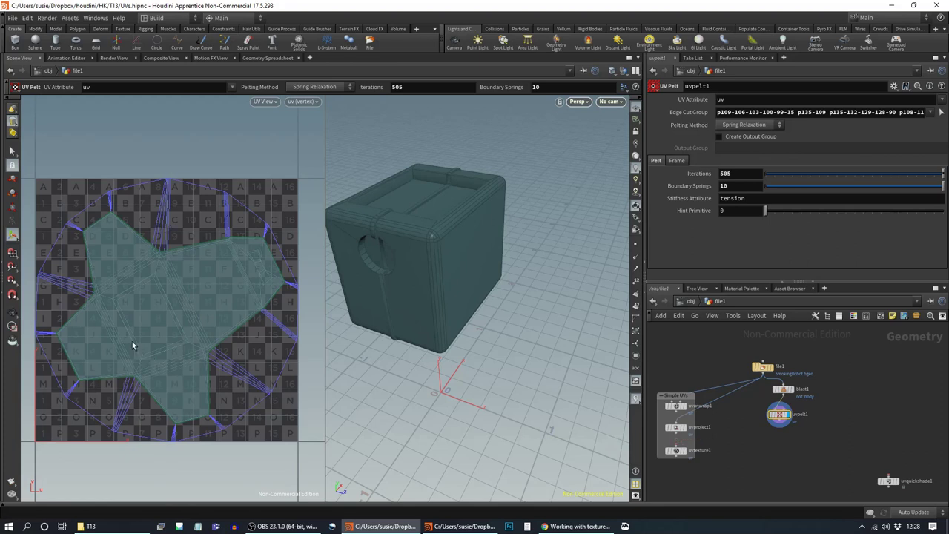
alt+middle_drag(142, 343, 159, 297)
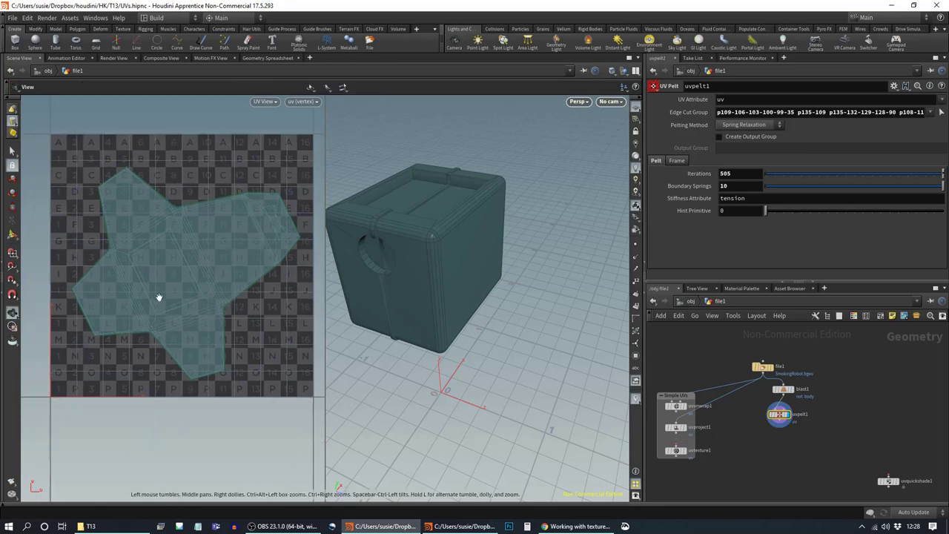
Step: Place the UV Quick Shade node after UV Pelt and display it to preview the grid texture on the body
alt+right_drag(159, 297, 244, 269)
alt+middle_drag(244, 269, 118, 314)
scroll(229, 289, up, 3)
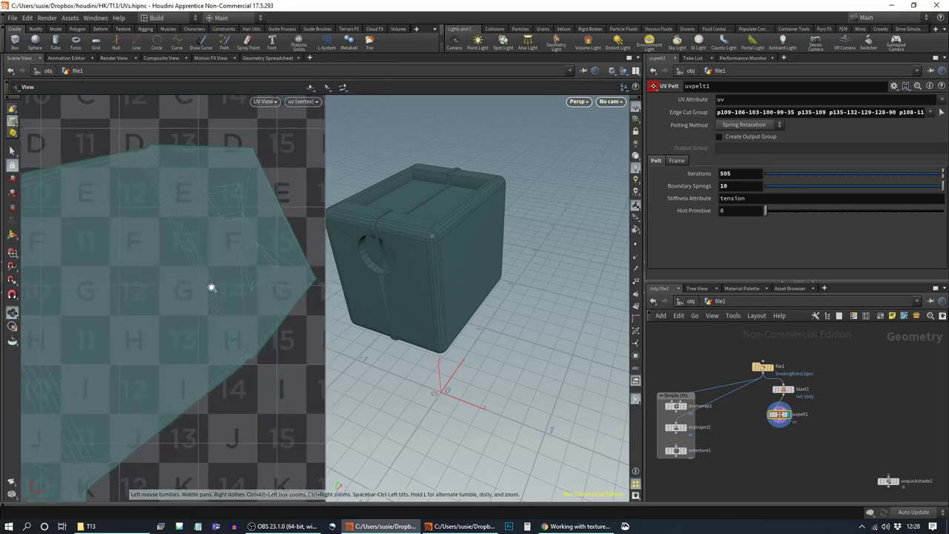
key(Return)
middle_drag(752, 459, 812, 416)
scroll(825, 445, down, 3)
scroll(795, 423, up, 4)
drag(899, 440, 765, 397)
click(775, 402)
key(Escape)
drag(506, 237, 594, 226)
Step: Set UV Pelt's Iterations to 295 and Boundary Springs to 6
right_drag(160, 290, 85, 296)
middle_drag(140, 300, 197, 271)
scroll(230, 288, down, 1)
middle_drag(706, 174, 609, 155)
middle_click(710, 172)
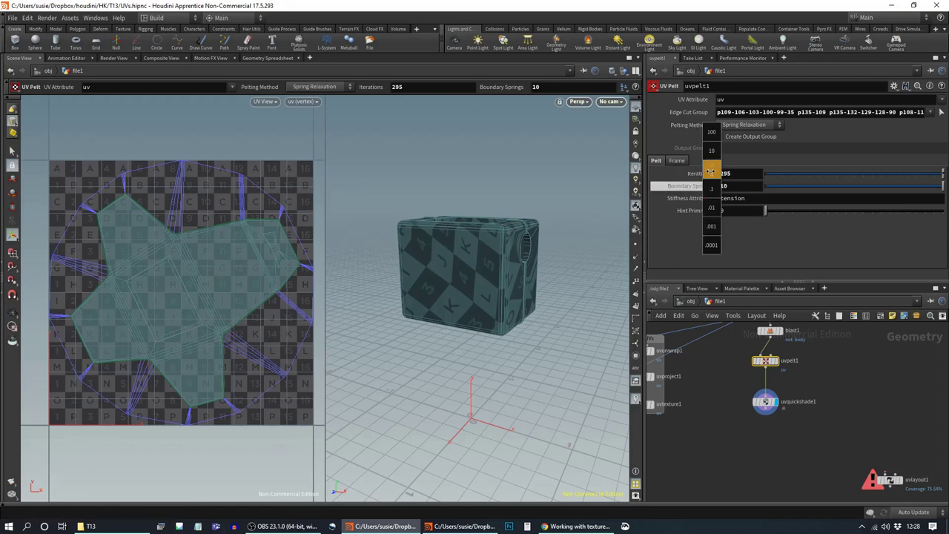
middle_drag(733, 174, 692, 182)
Step: Try to reselect UV Pelt's Edge Cut Group with the circular edge loop around the body's arm hole included
key(Escape)
drag(481, 260, 400, 322)
right_drag(365, 319, 526, 345)
alt+drag(487, 330, 473, 316)
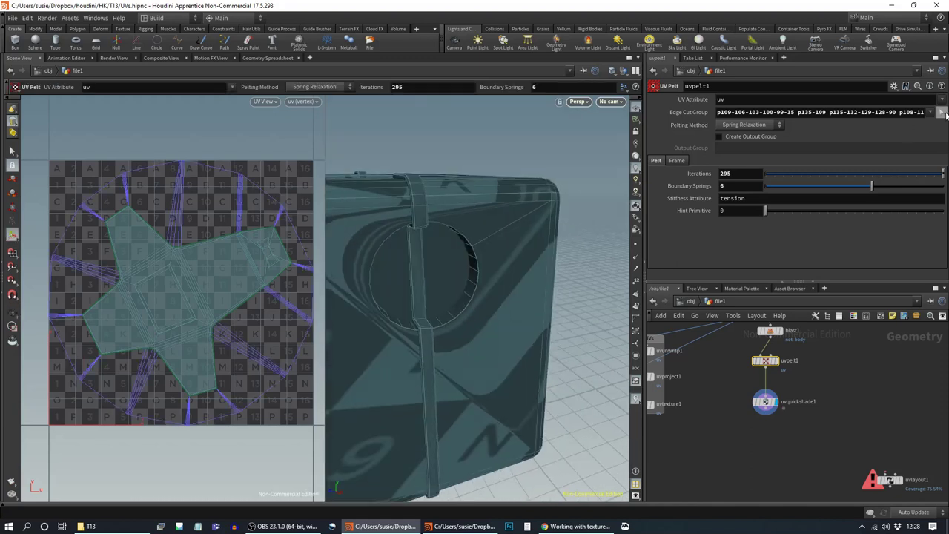
click(942, 112)
double_click(467, 303)
key(Return)
drag(470, 371, 519, 305)
scroll(526, 305, down, 4)
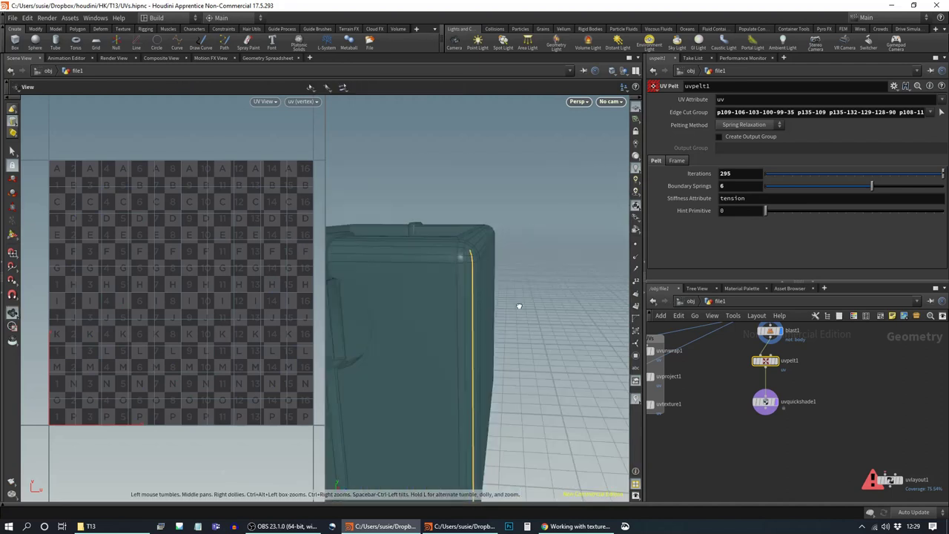
double_click(363, 356)
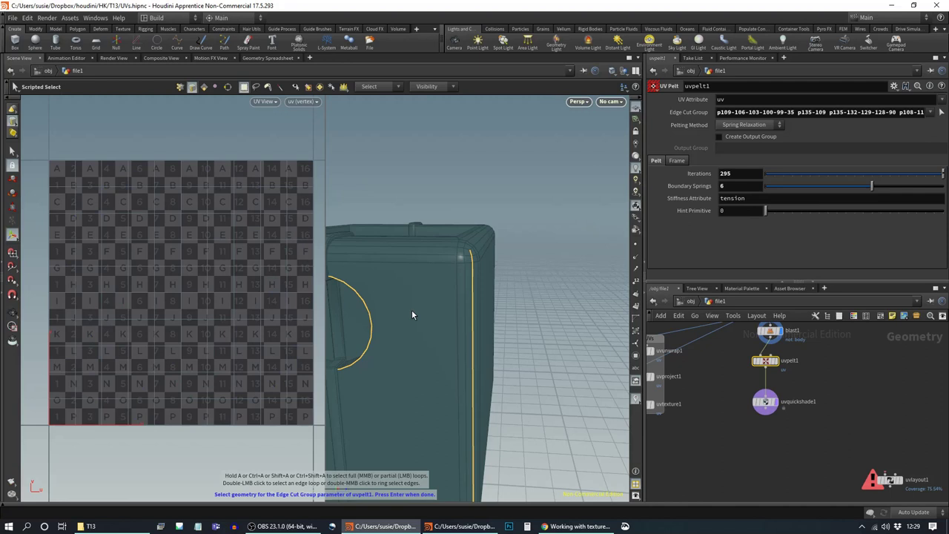
key(Return)
key(Escape)
drag(452, 322, 460, 278)
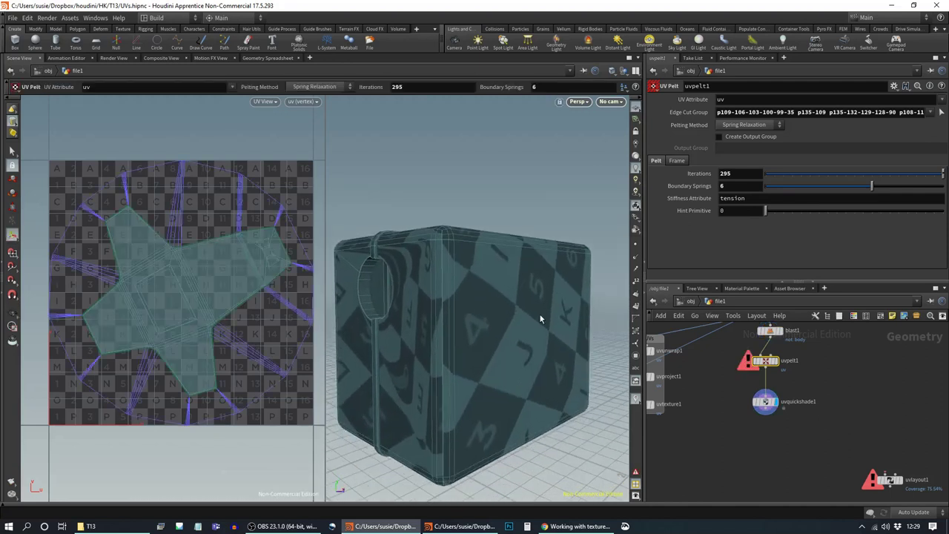
Step: Inspect the pelt and the textured body, and set UV Pelt's Boundary Springs to 7.8
scroll(145, 319, up, 5)
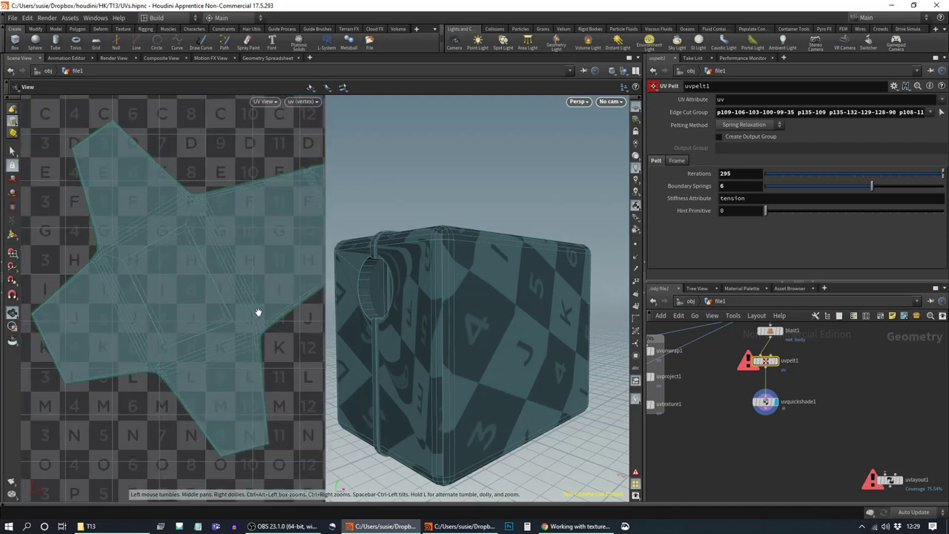
middle_drag(168, 324, 181, 322)
drag(395, 334, 479, 355)
right_drag(479, 356, 480, 318)
drag(480, 318, 358, 316)
middle_drag(359, 316, 406, 293)
right_drag(490, 321, 475, 338)
drag(873, 187, 904, 186)
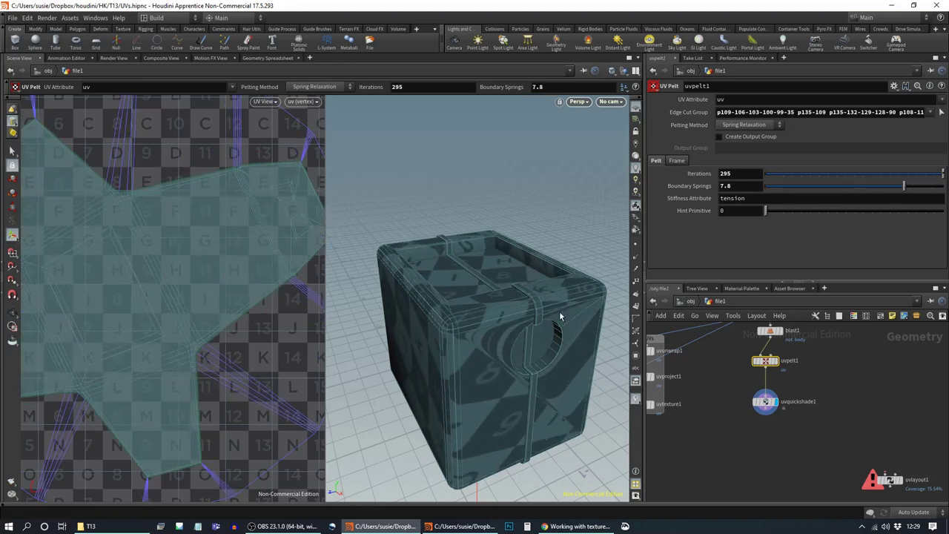
Step: Examine the texture distortion on the body's arm-hole side and compare it with the whole pelt in the UV view
alt+middle_drag(173, 361, 175, 327)
alt+drag(444, 348, 523, 344)
alt+right_drag(524, 343, 435, 363)
drag(435, 361, 504, 303)
key(Return)
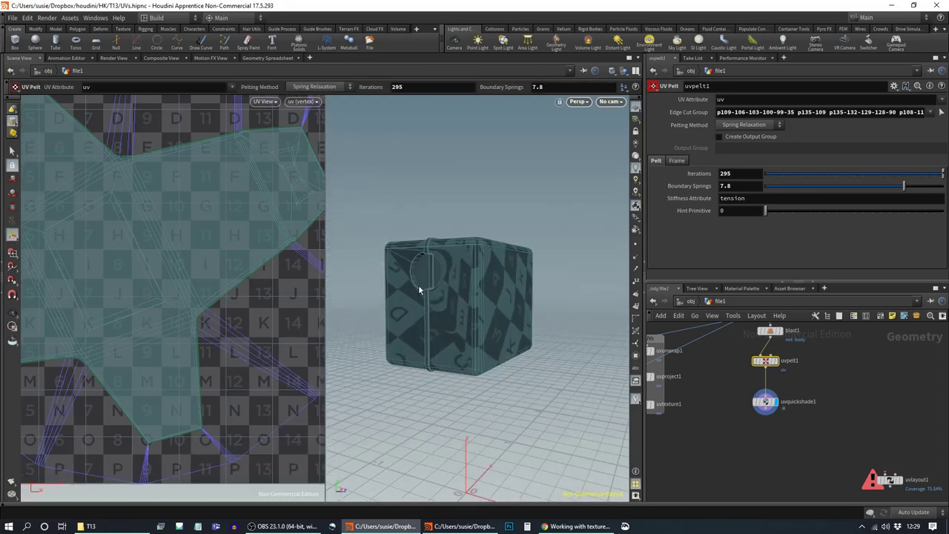
alt+right_drag(269, 375, 168, 358)
alt+middle_drag(212, 347, 158, 350)
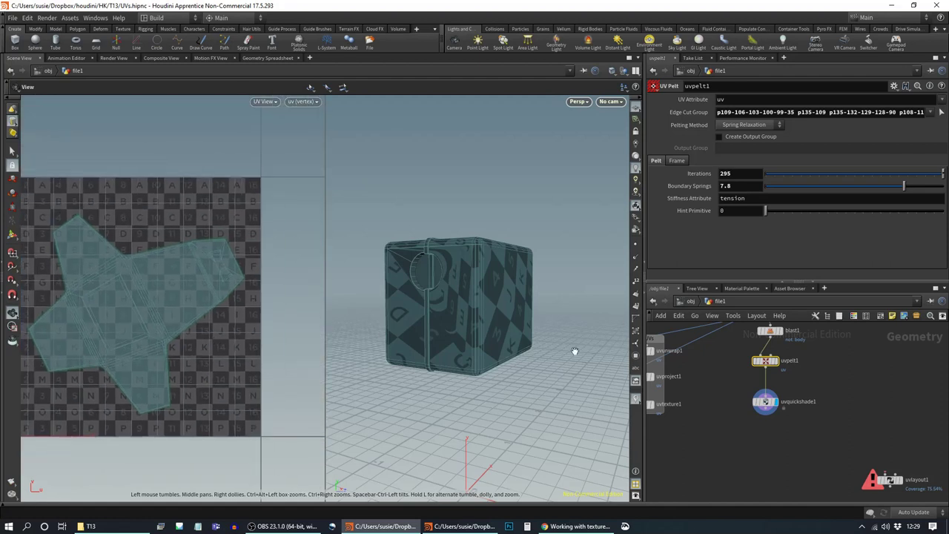
Step: Move the UV Quick Shade node aside and add a Test Geometry: Pig Head node above it
key(Return)
middle_drag(828, 366, 827, 401)
drag(764, 437, 845, 436)
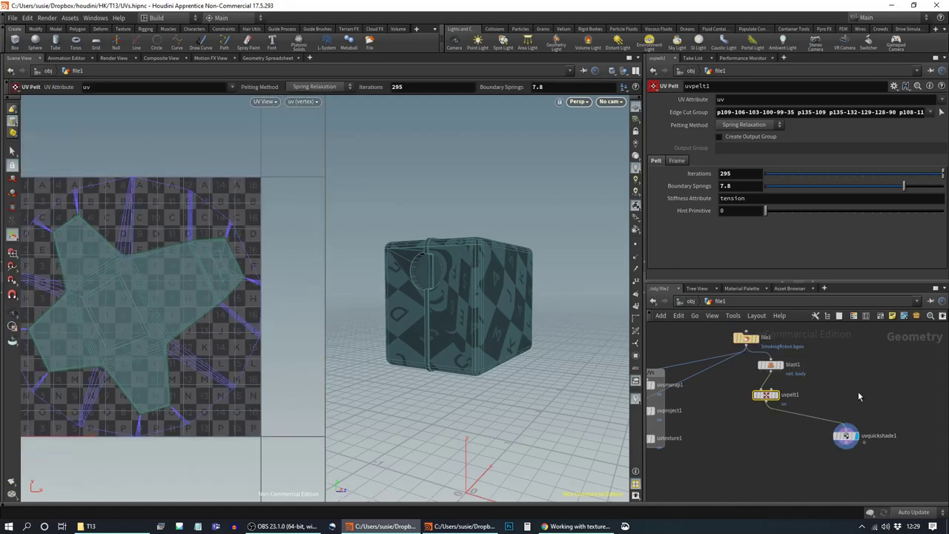
key(Tab)
text(pi)
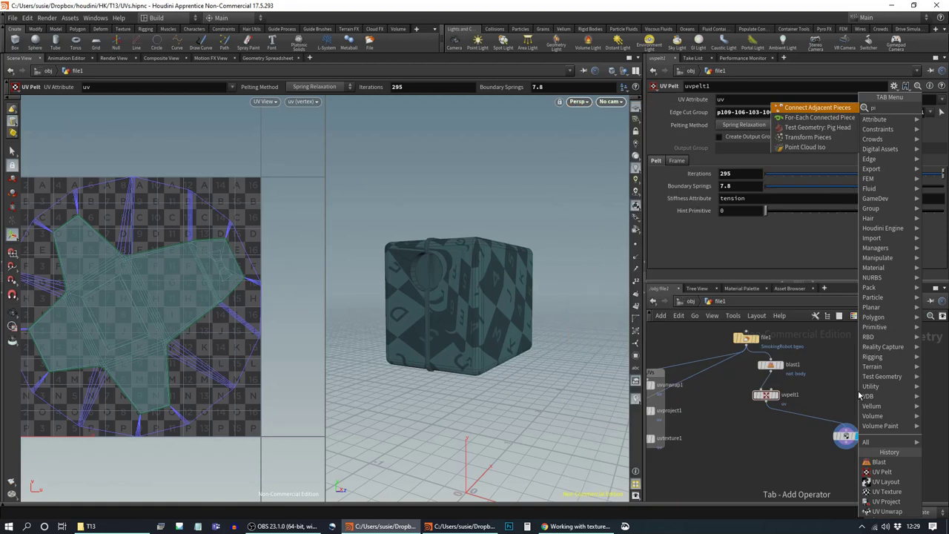
text(g)
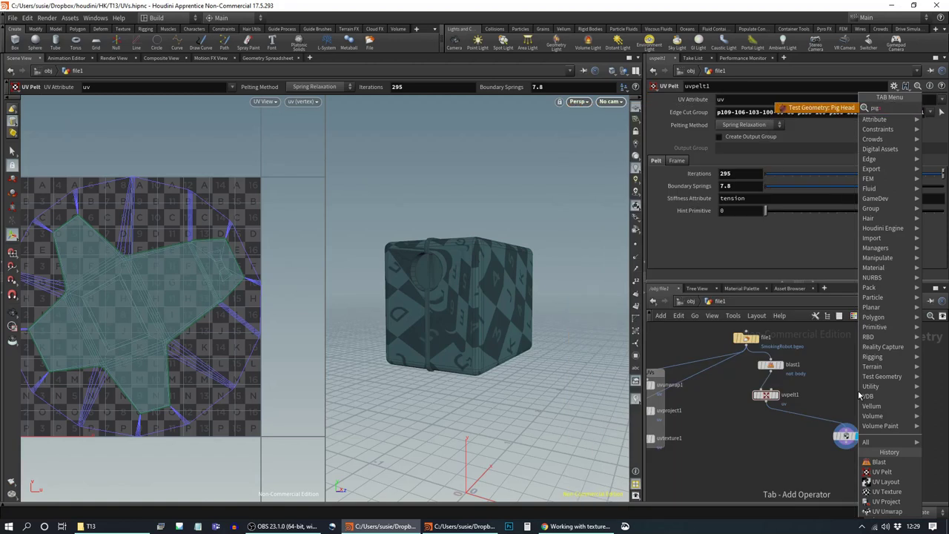
key(Escape)
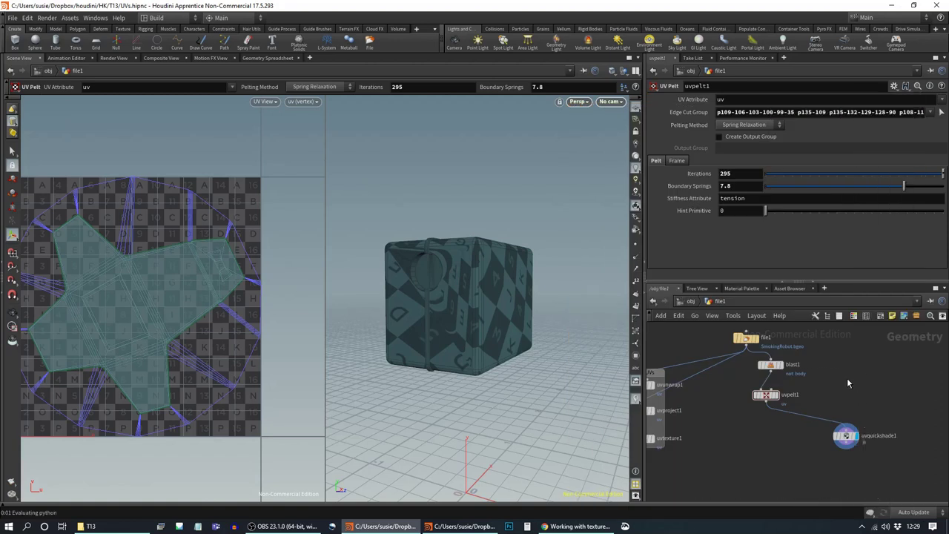
click(854, 376)
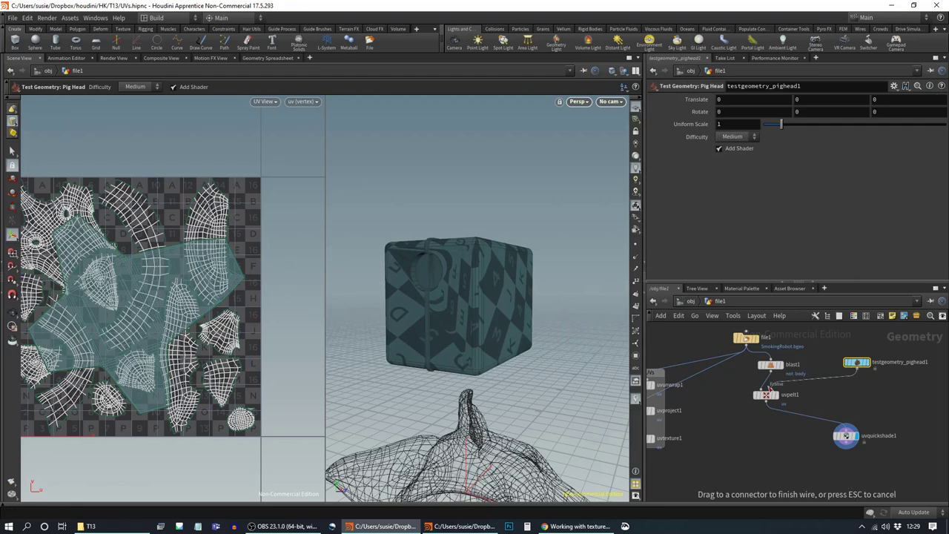
Step: Wire the pig head into UV Pelt, place UV Pelt beneath it, and display the pelted head in both views
click(771, 387)
drag(778, 398, 871, 401)
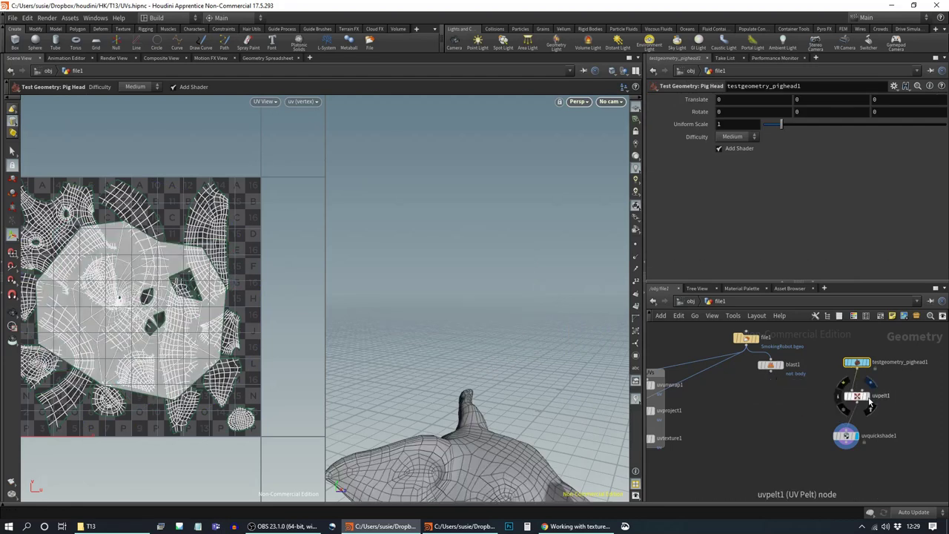
click(870, 401)
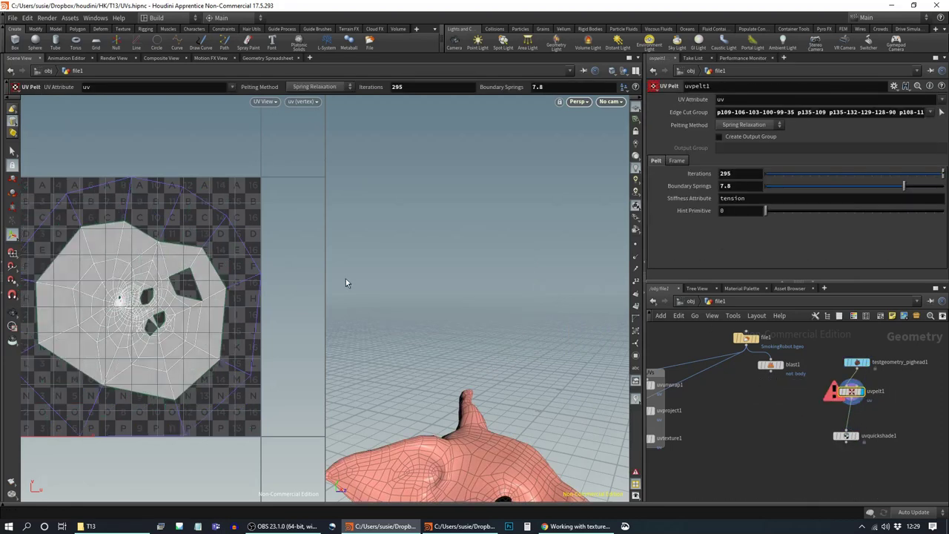
key(Escape)
middle_drag(457, 374, 537, 272)
right_drag(536, 271, 511, 316)
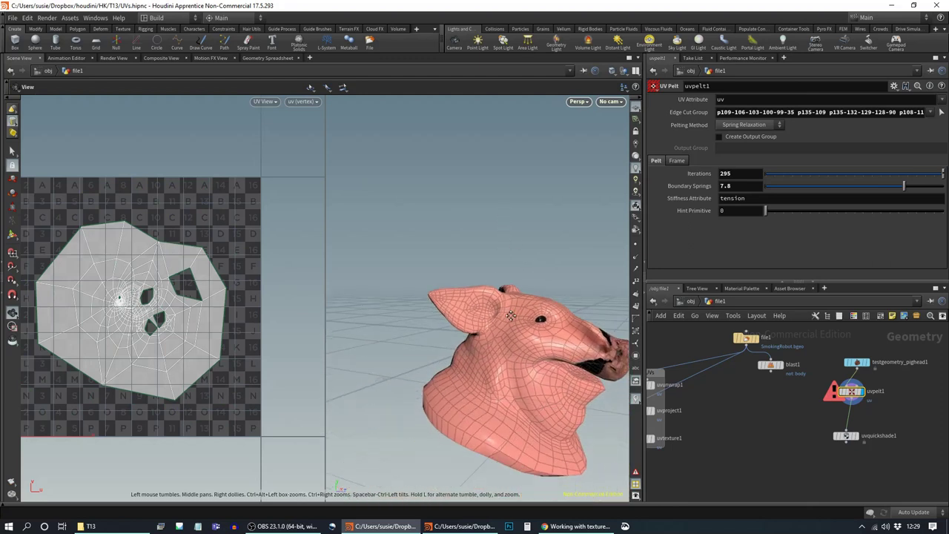
middle_drag(511, 316, 498, 279)
scroll(130, 334, down, 3)
middle_drag(130, 334, 183, 334)
right_drag(183, 335, 341, 335)
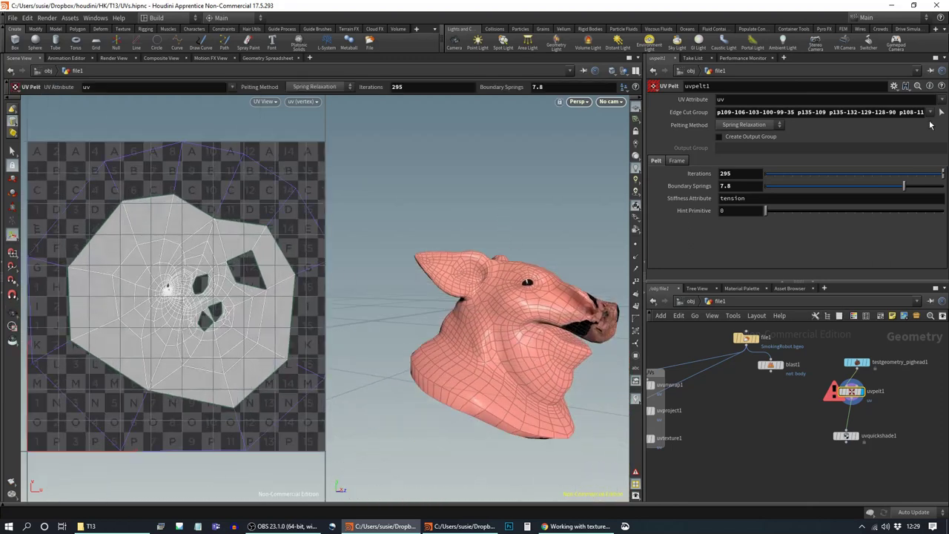
Step: Clear UV Pelt's Edge Cut Group
click(911, 113)
key(BackSpace)
key(Return)
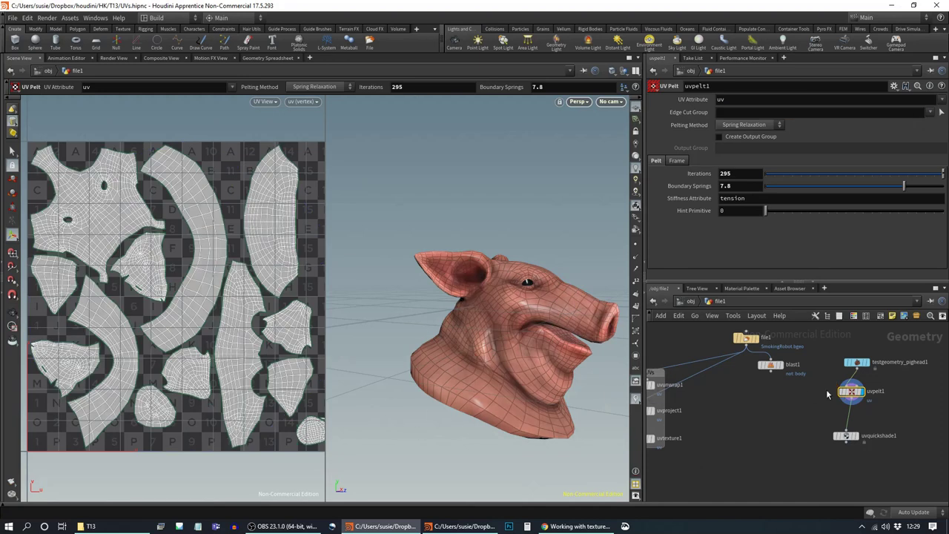
Step: Copy the existing UV Project node and insert the copy between the pig head and UV Pelt
drag(851, 391, 852, 403)
middle_drag(739, 423, 781, 413)
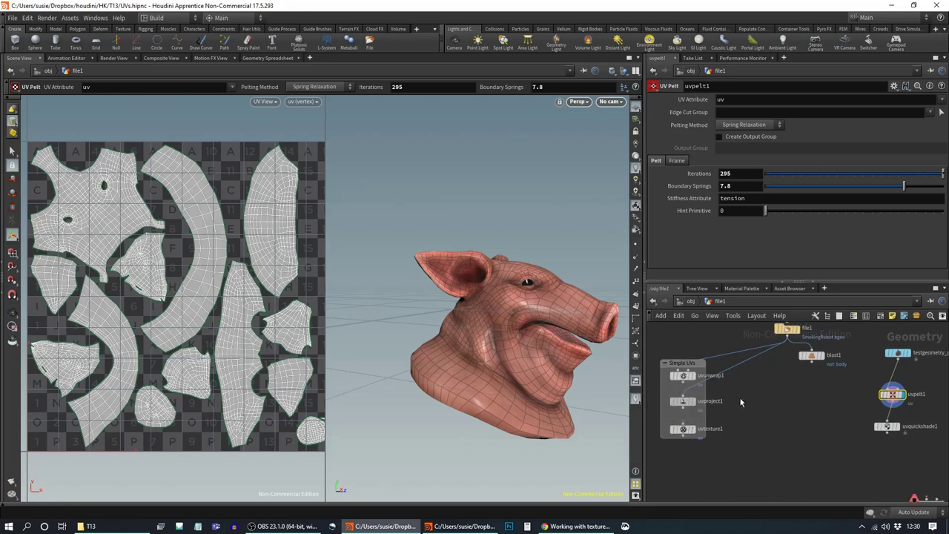
click(682, 403)
key(ctrl+c)
key(ctrl+v)
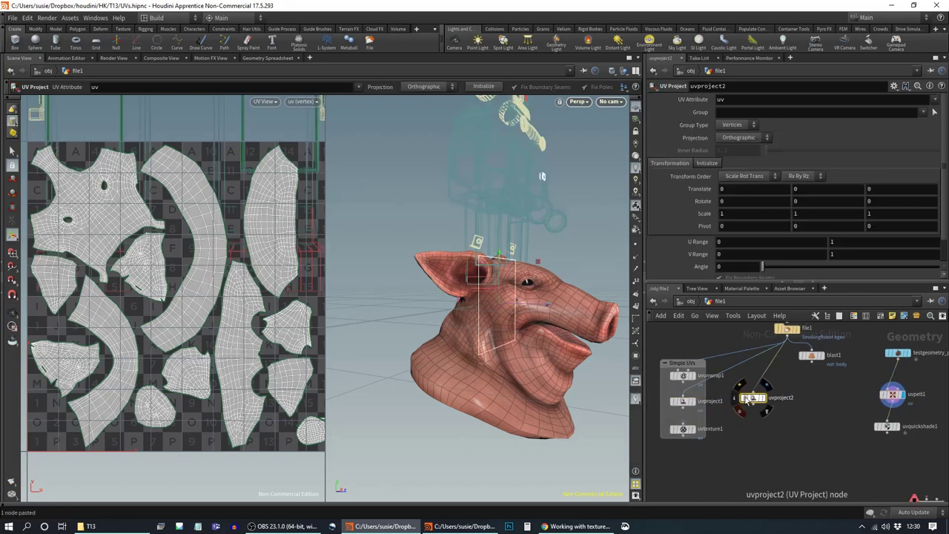
click(888, 378)
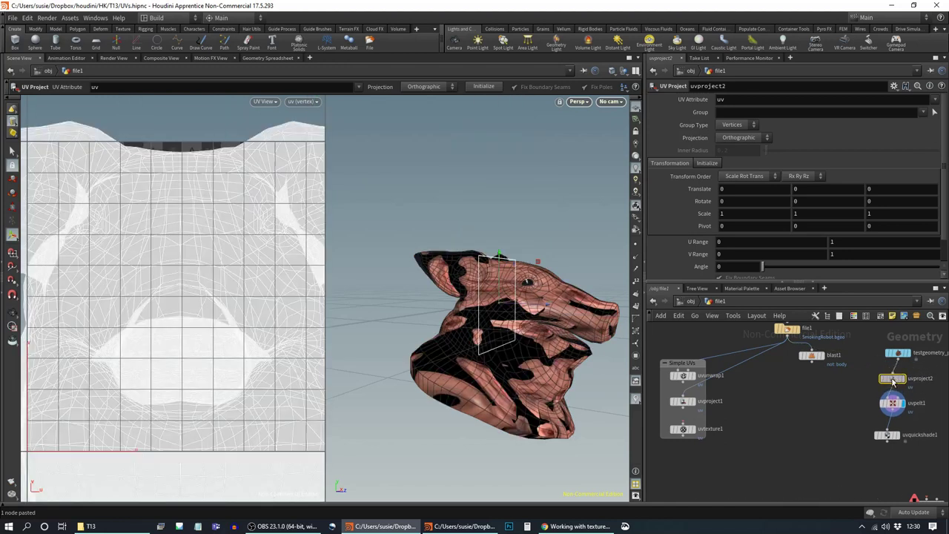
Step: Start reselecting UV Pelt's Edge Cut Group with the edge loop running from behind the pig's ears under the jaw
alt+right_drag(523, 351, 283, 296)
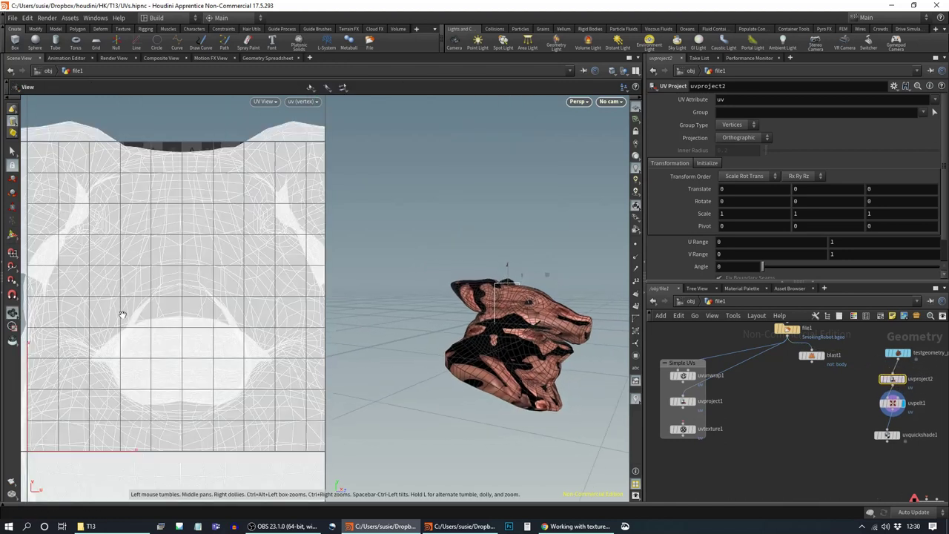
scroll(234, 293, down, 5)
drag(444, 318, 444, 348)
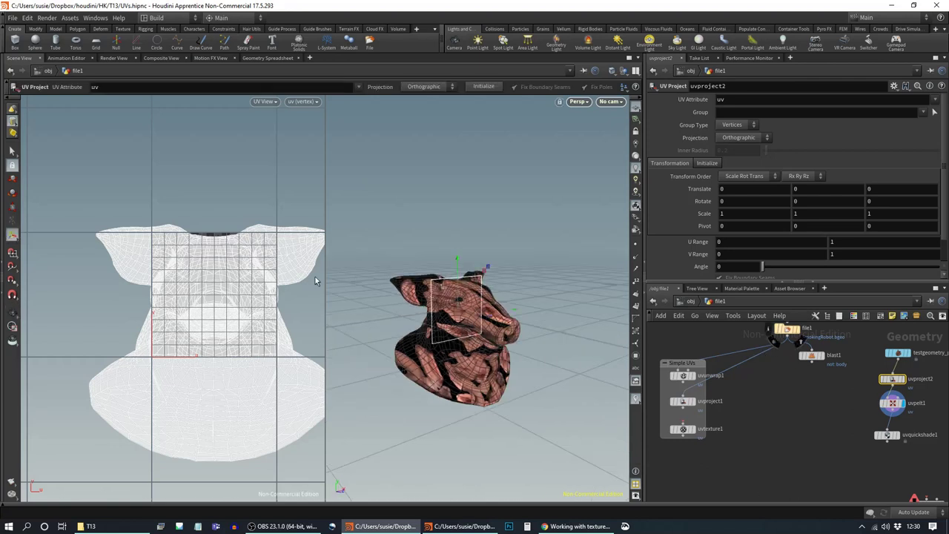
alt+drag(537, 395, 519, 357)
alt+right_drag(519, 357, 450, 352)
drag(449, 353, 519, 349)
click(892, 402)
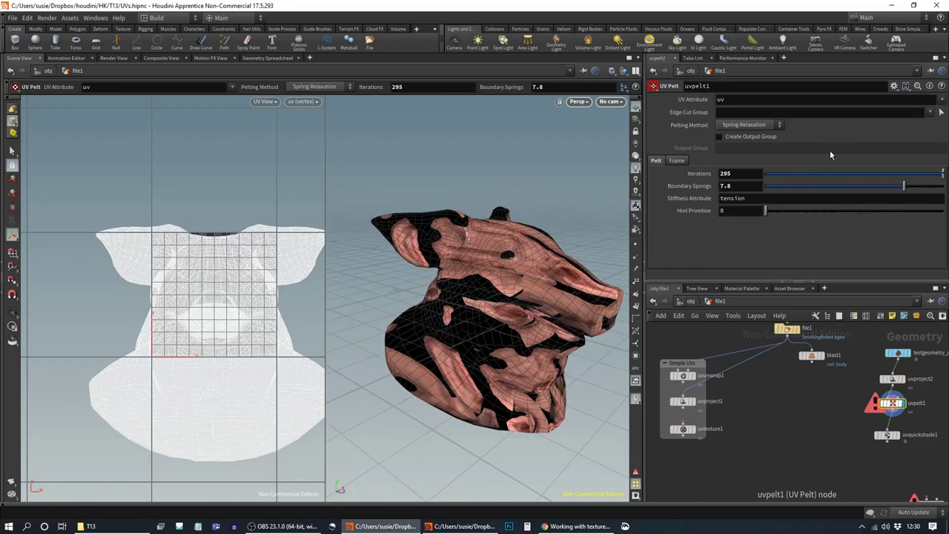
click(941, 112)
drag(420, 346, 440, 299)
double_click(439, 299)
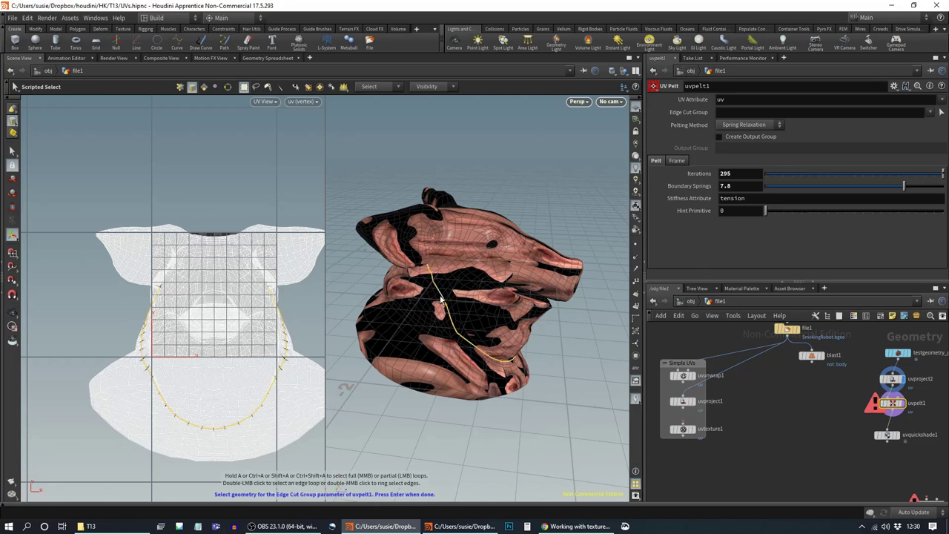
Step: Extend the cut selection behind both ears and over the top of the head, and apply it as the Edge Cut Group
drag(429, 265, 530, 293)
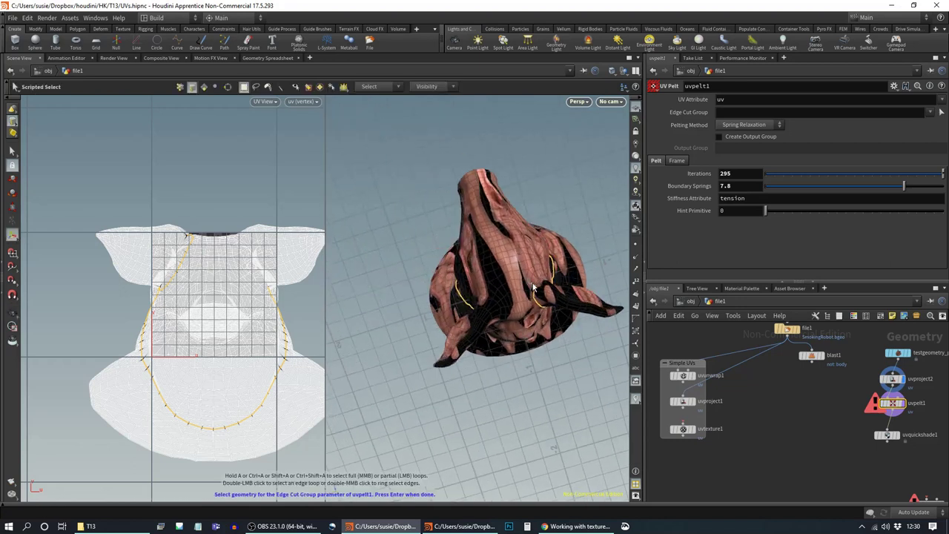
drag(524, 302, 456, 348)
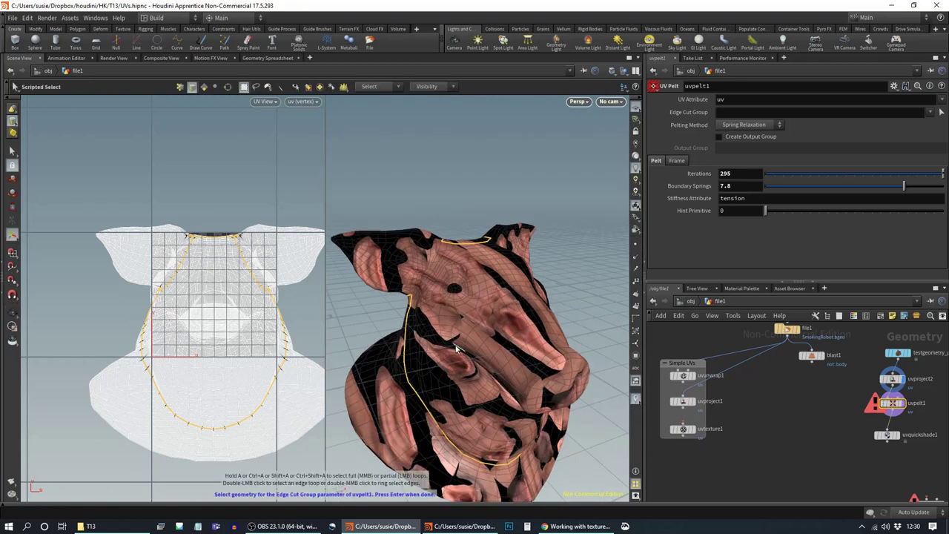
key(Return)
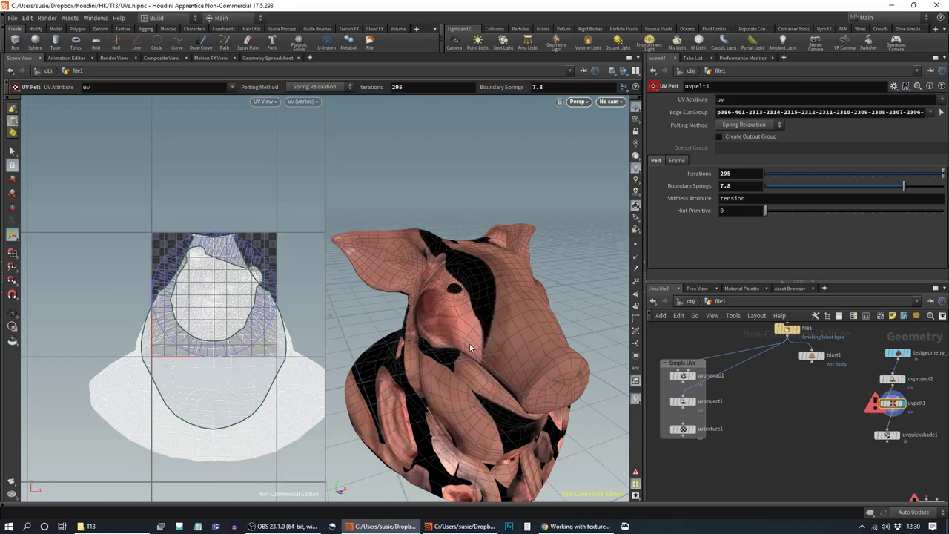
scroll(235, 291, down, 2)
scroll(195, 298, up, 3)
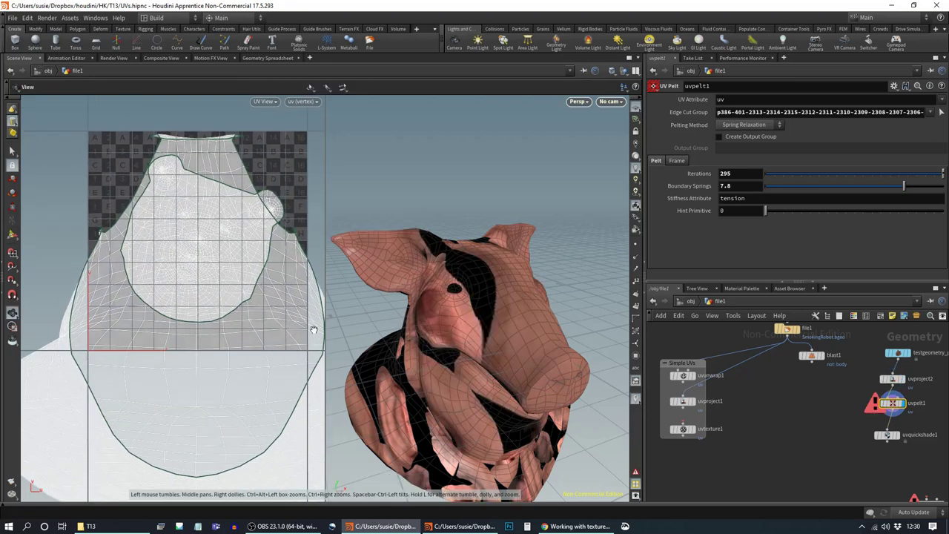
key(Return)
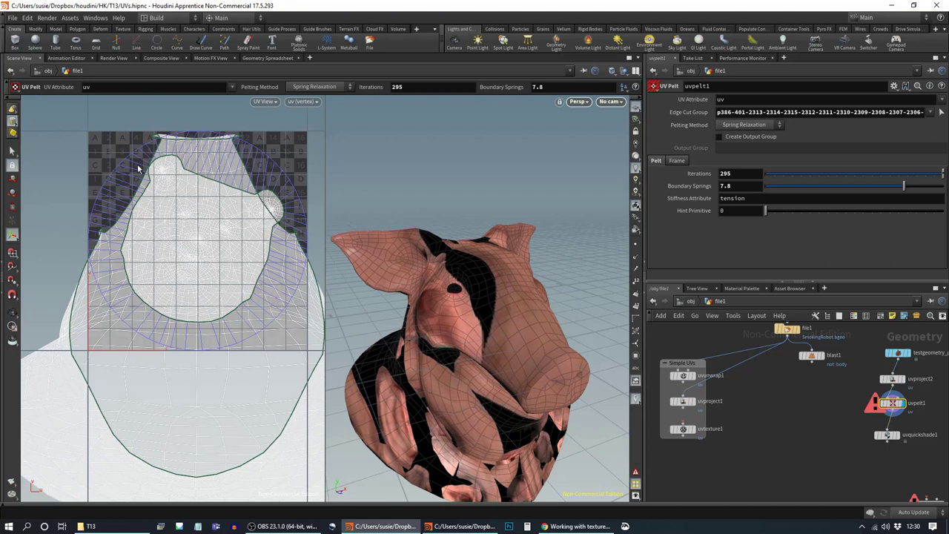
scroll(244, 412, down, 2)
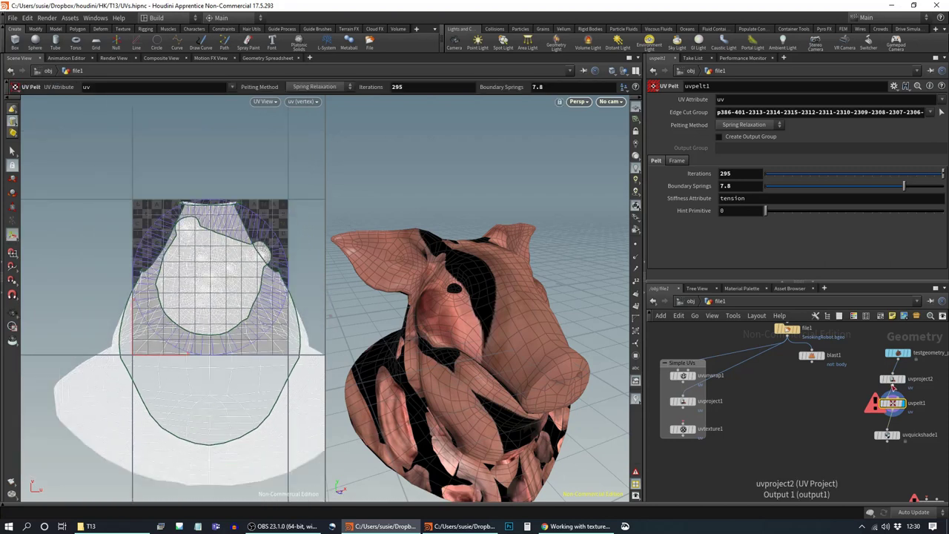
Step: Shift the new UV Project node's X translation to move the unpelted neck UVs clear of the face pelt, and reselect UV Pelt
click(896, 379)
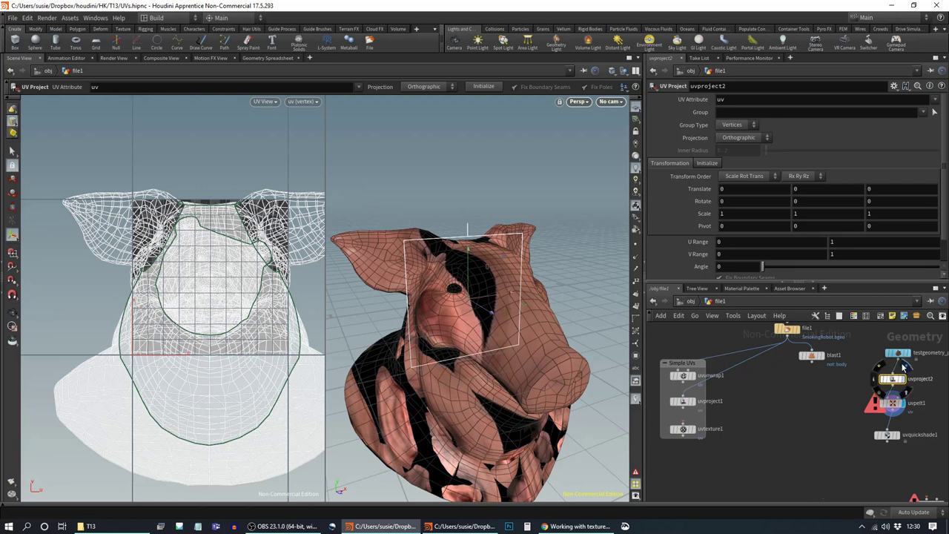
middle_drag(733, 189, 616, 190)
click(893, 403)
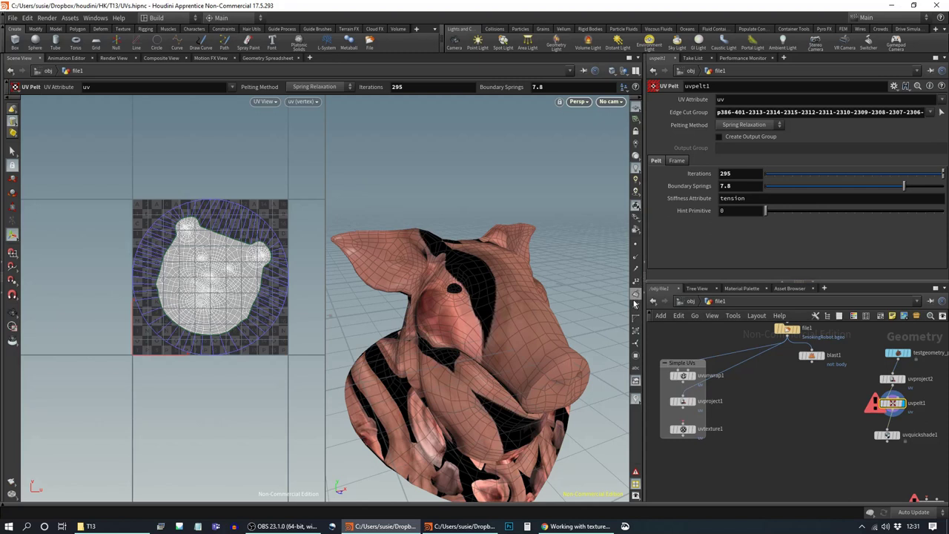
Step: Look up a primitive number on the underside of the neck and set UV Pelt's Hint Primitive to 2693
alt+drag(513, 311, 494, 321)
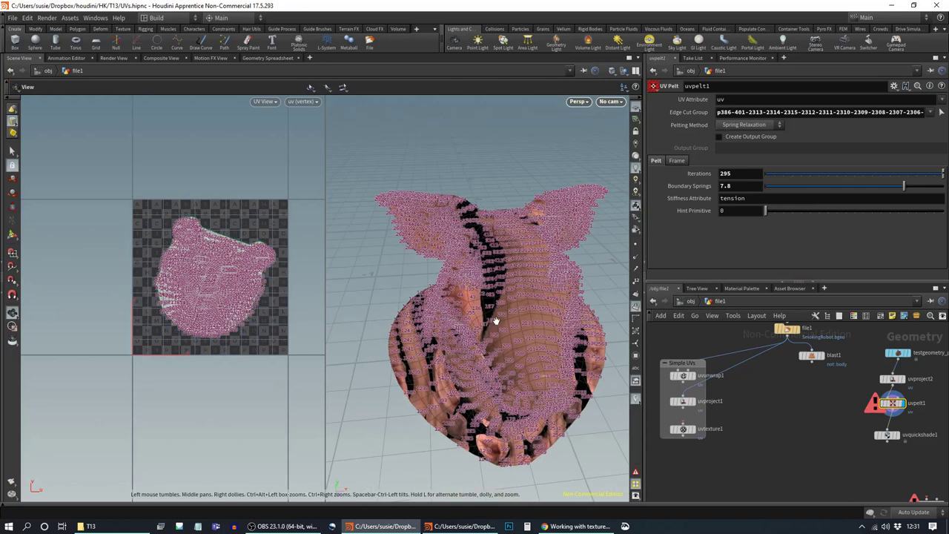
alt+right_drag(494, 321, 565, 331)
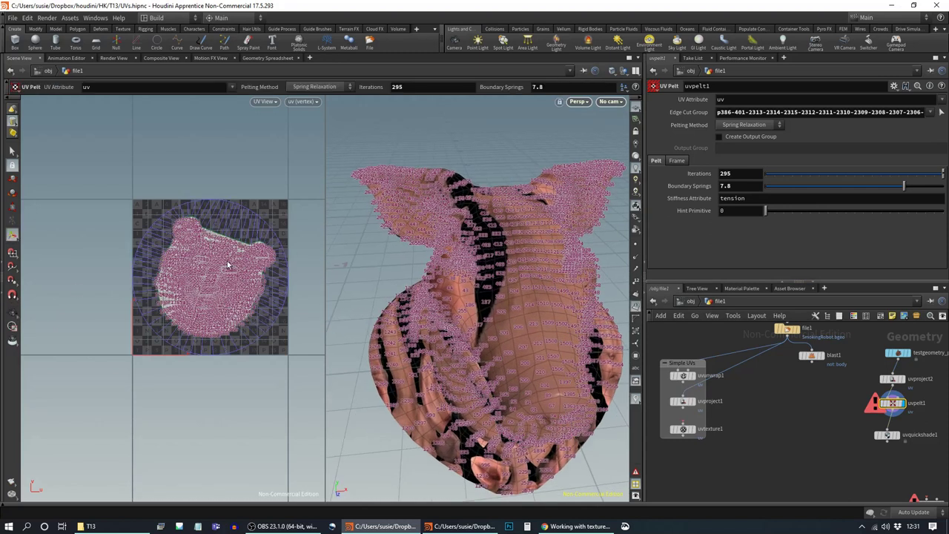
alt+drag(494, 307, 420, 364)
key(Return)
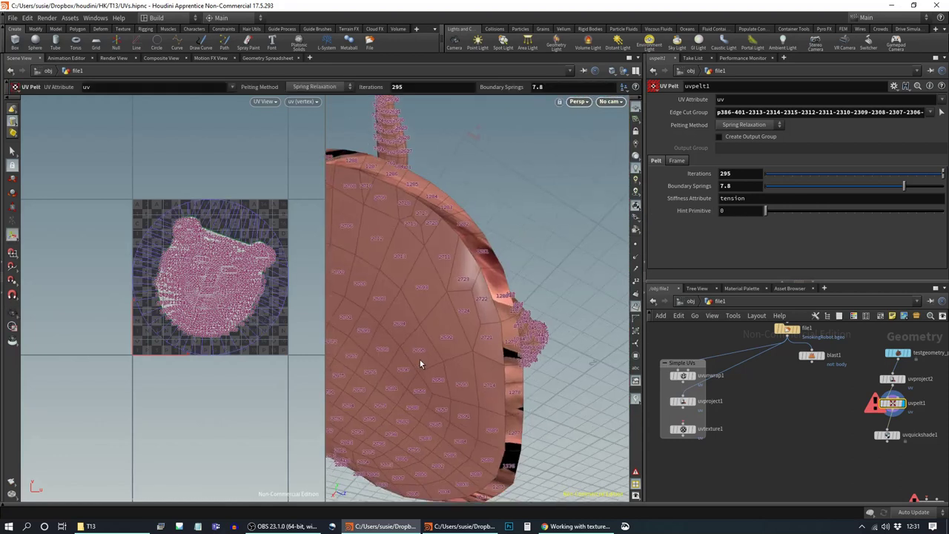
key(Escape)
drag(421, 275, 465, 282)
key(Return)
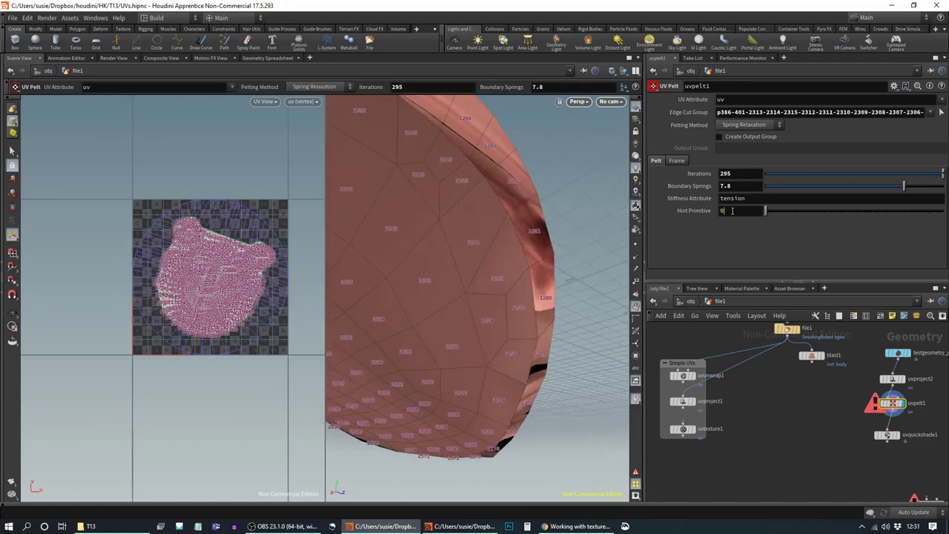
text(2693)
key(Return)
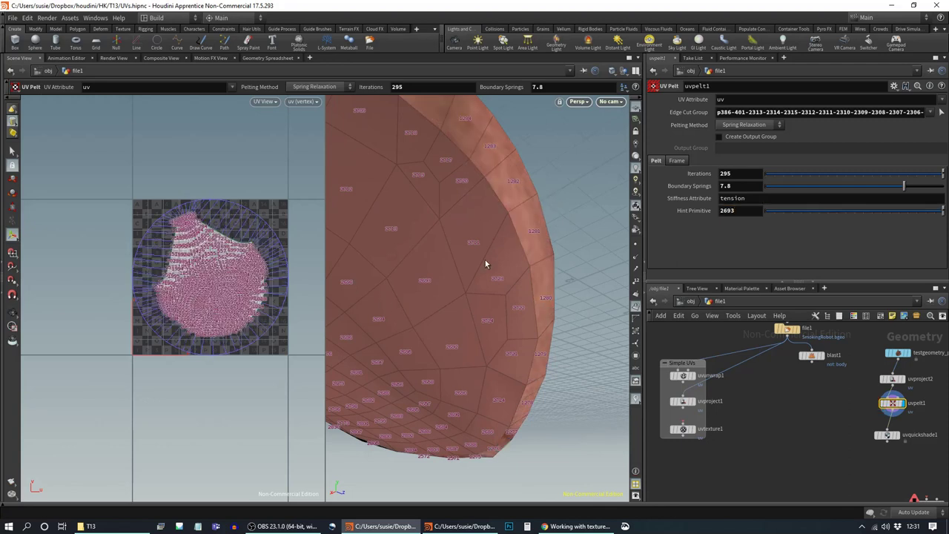
Step: Examine the resulting pelt layout in the UV view and compare it with the primitives under the pig's neck
key(Escape)
scroll(198, 293, up, 4)
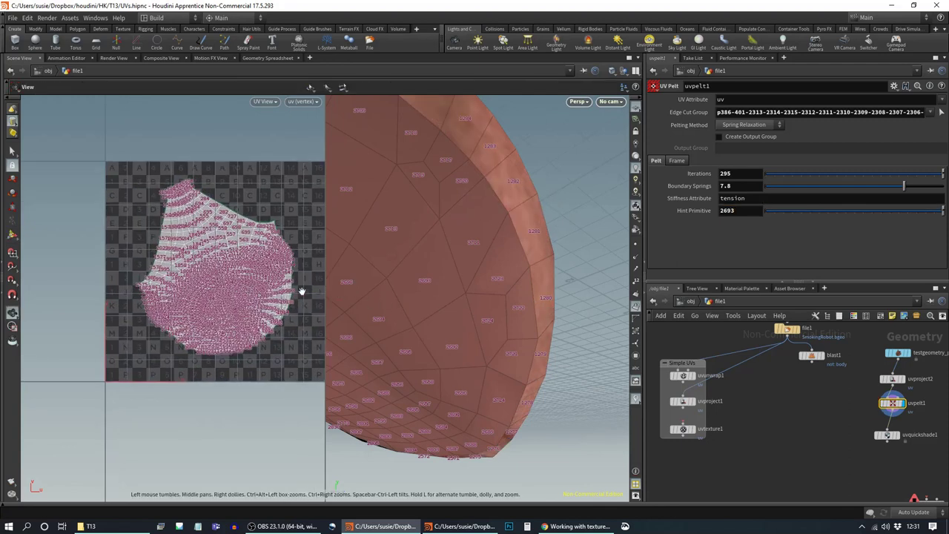
key(Return)
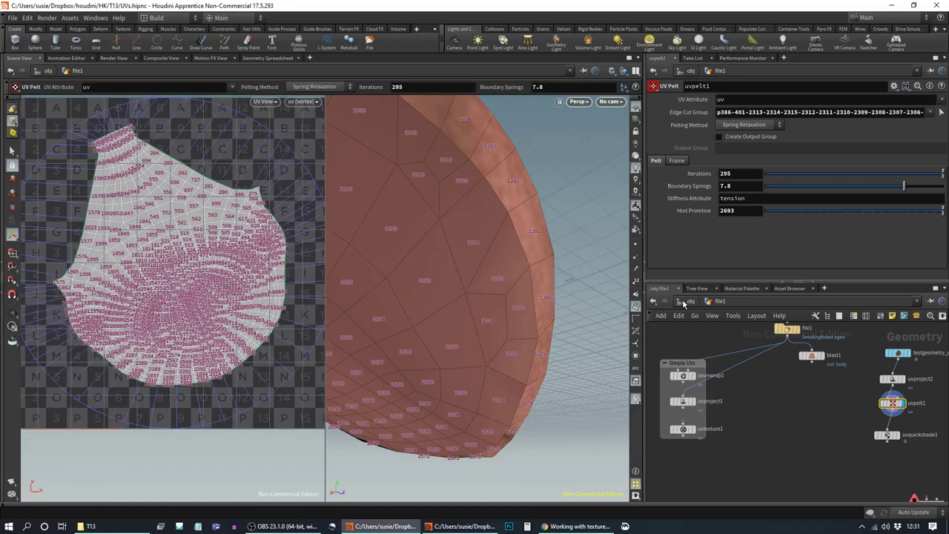
key(Escape)
drag(564, 304, 504, 304)
right_drag(504, 305, 450, 302)
middle_drag(516, 286, 551, 277)
drag(550, 278, 471, 264)
key(Return)
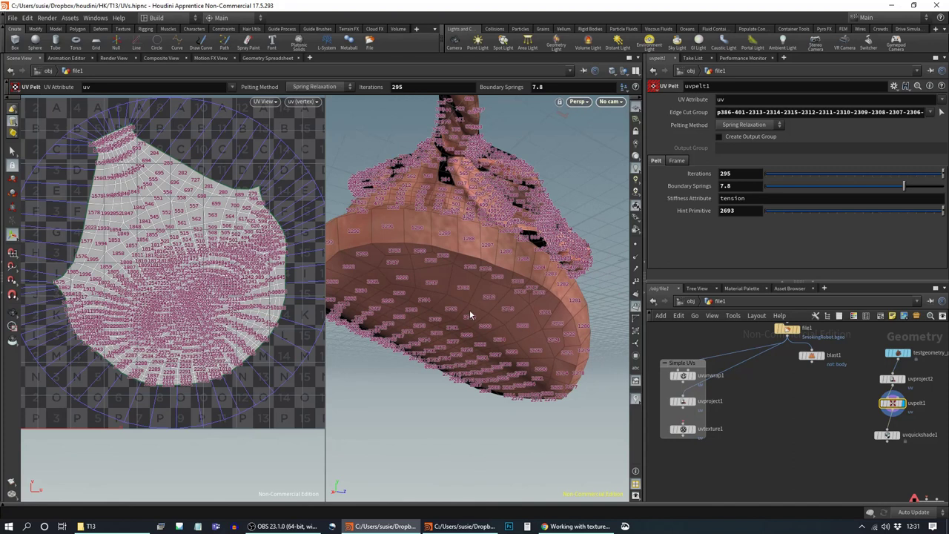
Step: Reset UV Pelt's Hint Primitive to 0 and hide the primitive numbers
drag(886, 408, 875, 412)
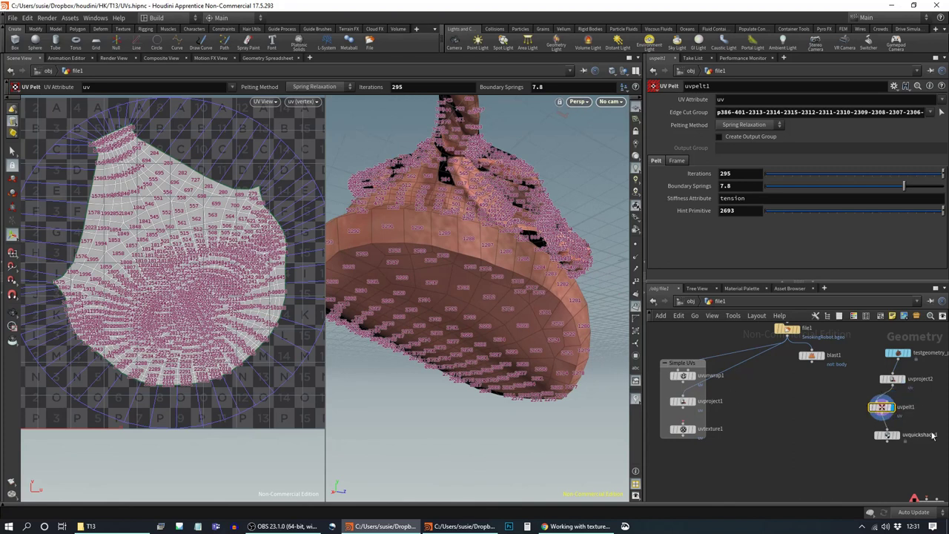
key(BackSpace)
key(Return)
click(636, 306)
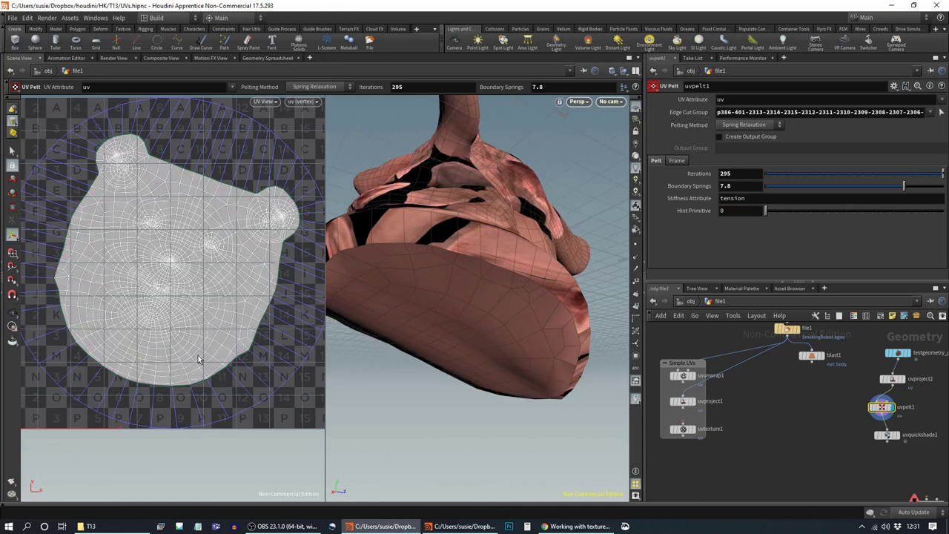
Step: Set UV Pelt's Boundary Springs to 10 and check the texture stretching on the pig's face
alt+drag(522, 261, 544, 238)
key(Return)
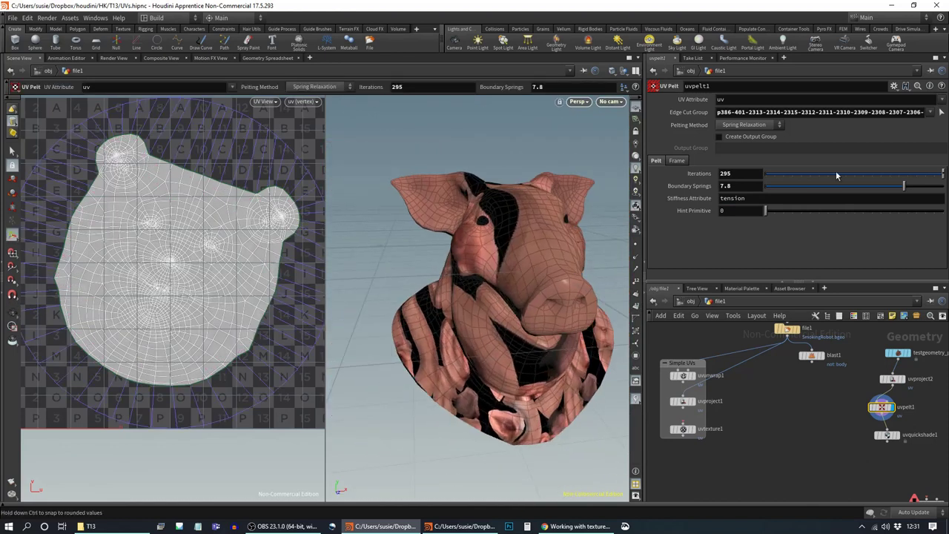
drag(887, 189, 940, 188)
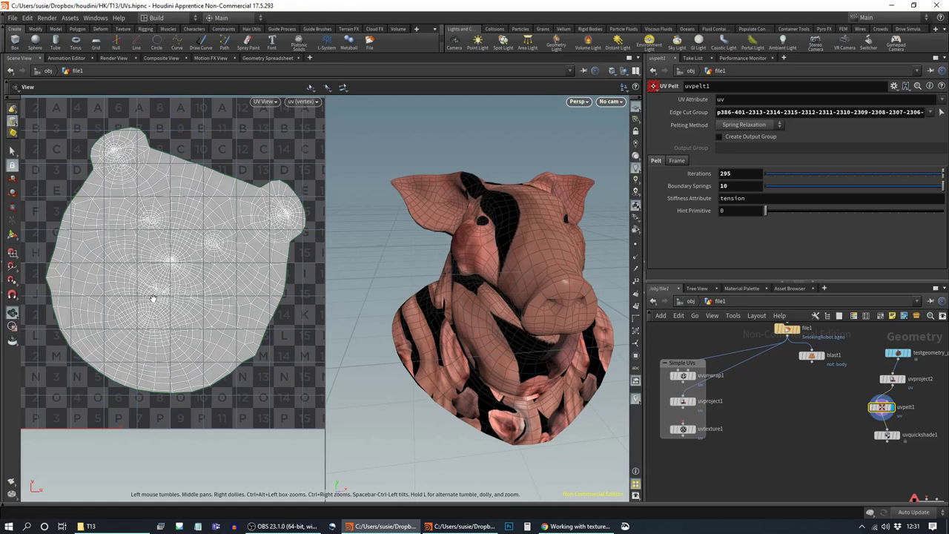
key(Escape)
drag(515, 229, 519, 256)
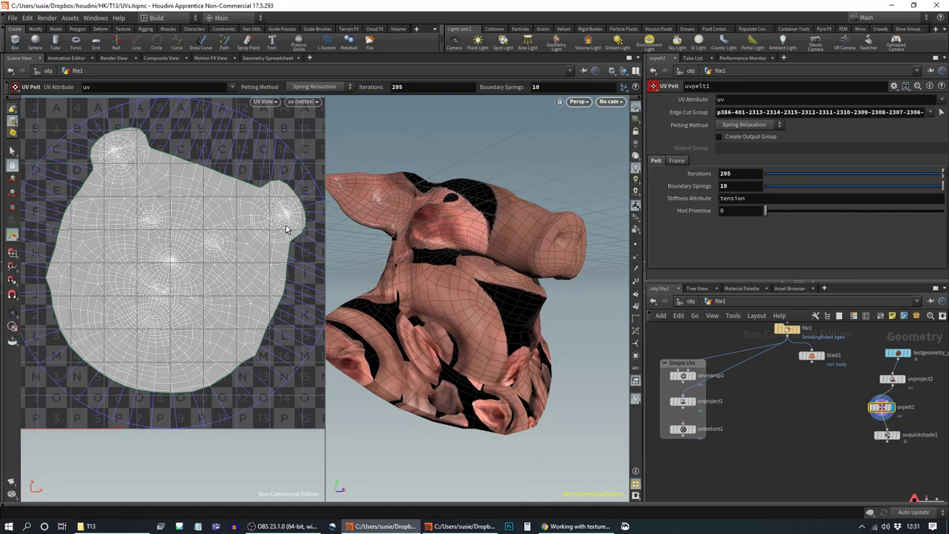
Step: Line up the pig head, UV Project, UV Pelt and UV Quick Shade nodes in one vertical column
drag(885, 409, 897, 409)
middle_drag(943, 417, 925, 441)
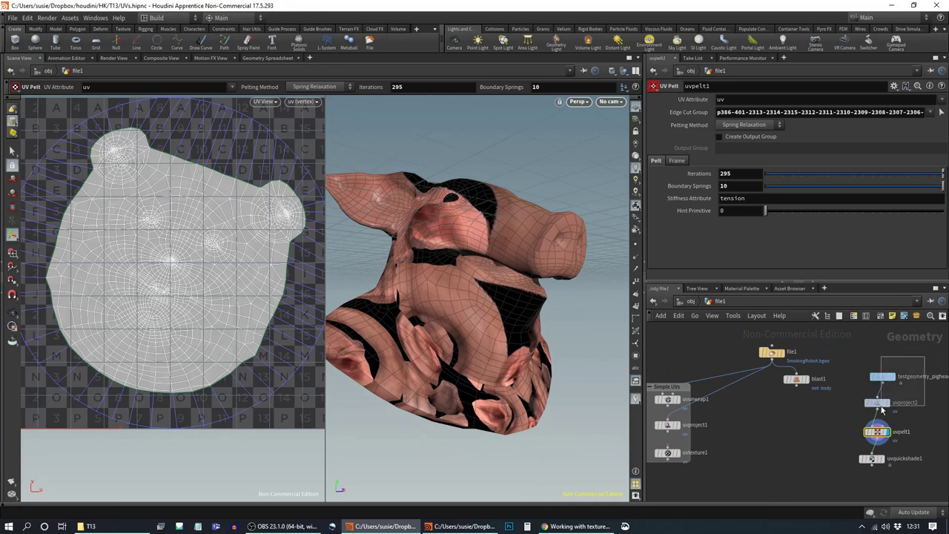
click(883, 377)
middle_drag(946, 429, 879, 421)
scroll(879, 420, down, 2)
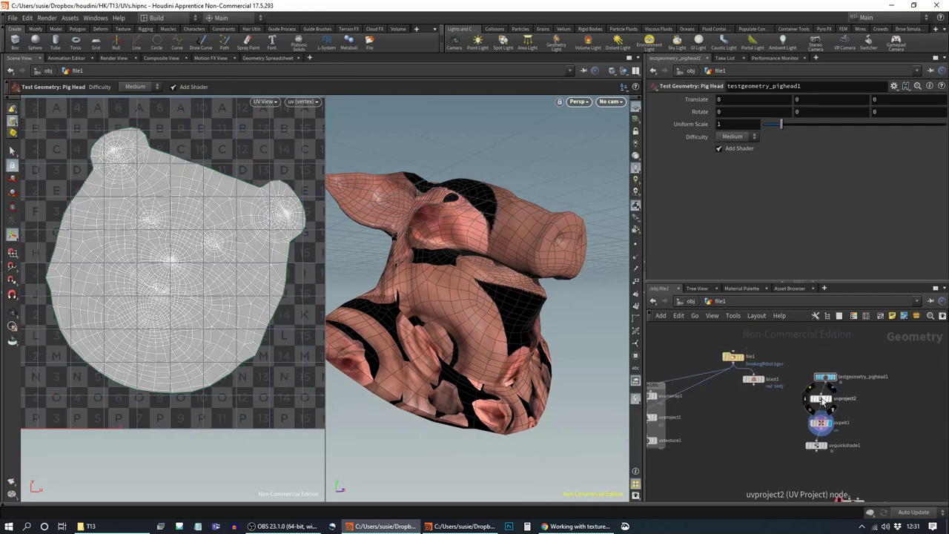
click(821, 398)
drag(815, 448, 838, 379)
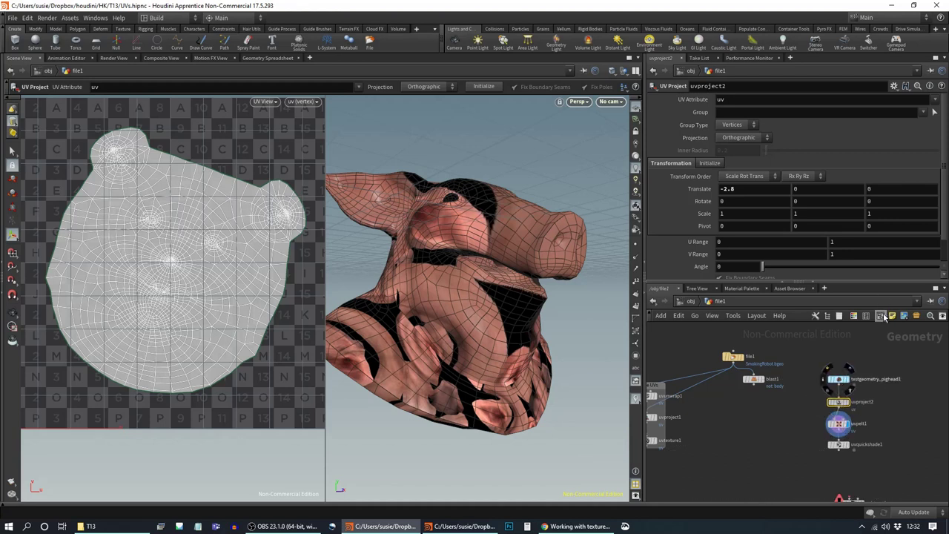
click(845, 396)
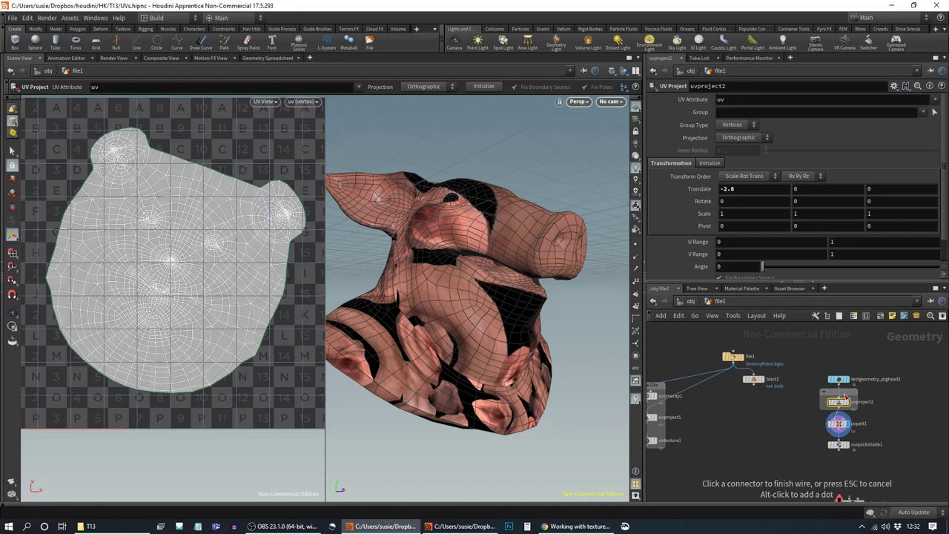
click(922, 394)
click(854, 394)
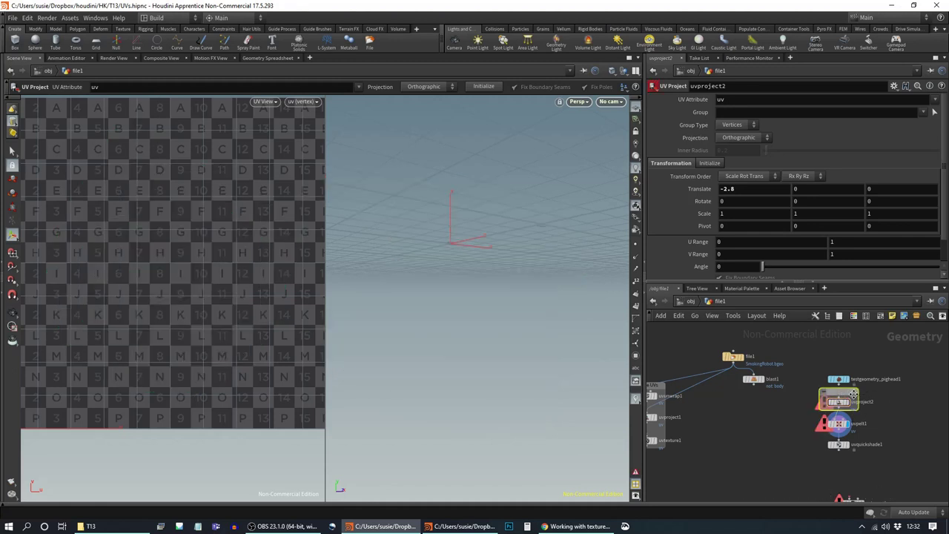
click(839, 384)
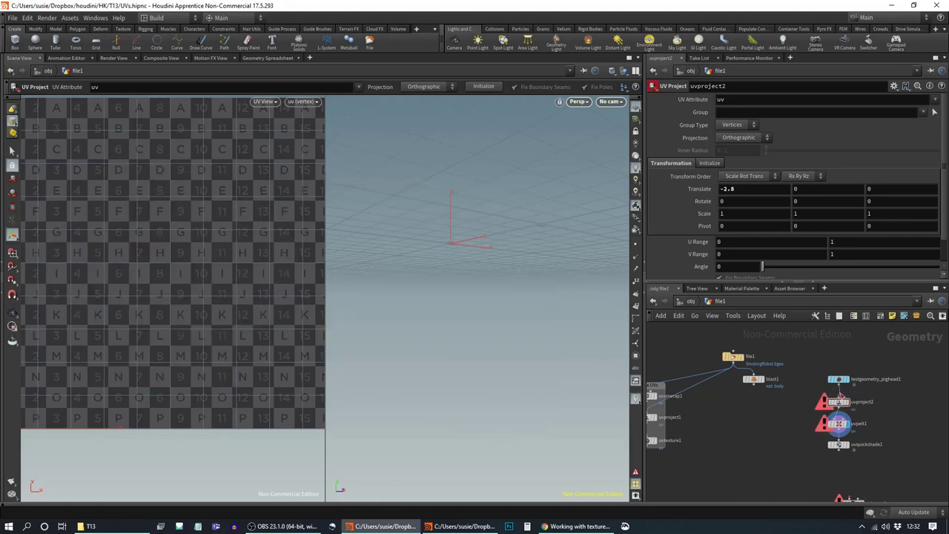
click(838, 396)
Step: Group the pig head, UV Project and UV Pelt nodes without UV Quick Shade in a widened network box titled "Complex UV tools"
drag(842, 448, 760, 502)
drag(867, 346, 814, 445)
key(shift+o)
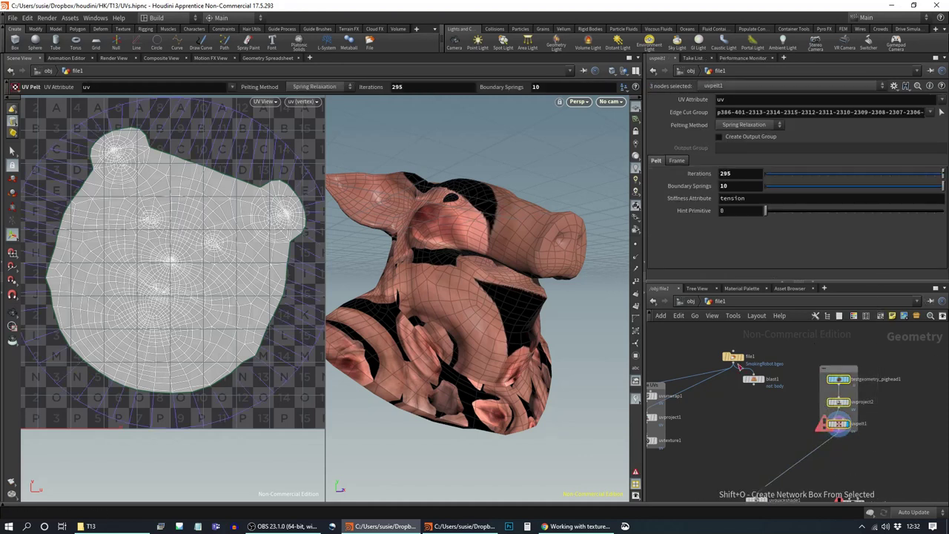
click(840, 368)
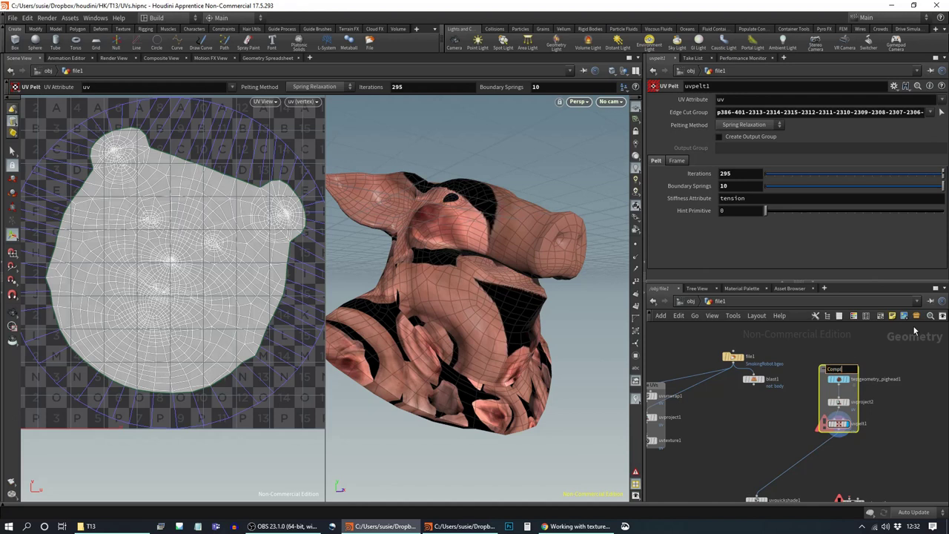
text(Complex UV tools)
key(Return)
drag(859, 391, 935, 391)
Step: Detach UV Pelt from UV Quick Shade and reconnect its first input to the UV Project node above it
click(837, 429)
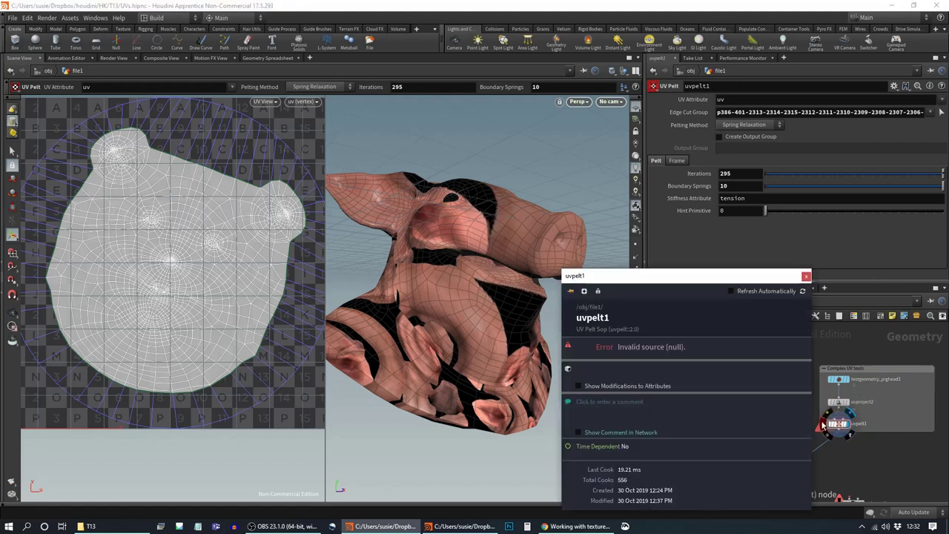
scroll(844, 423, up, 4)
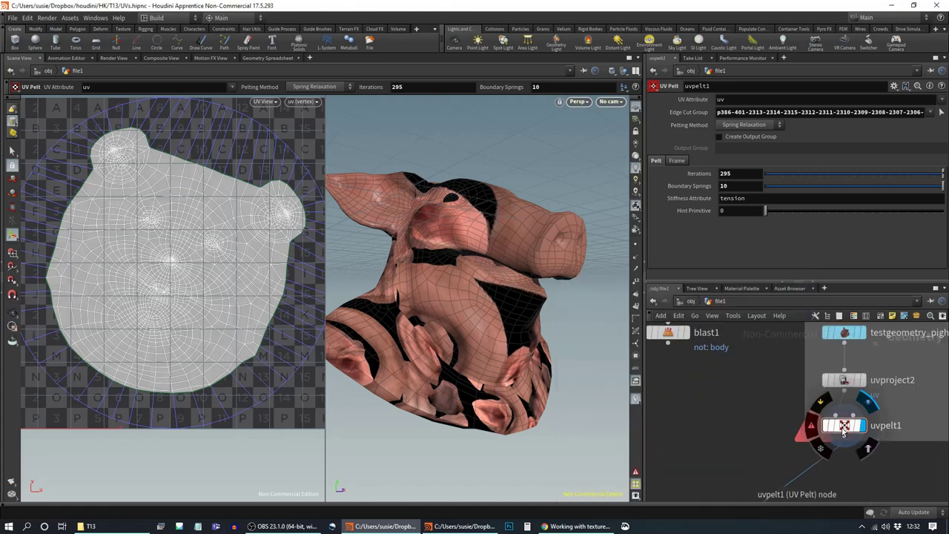
click(845, 424)
drag(845, 426, 843, 403)
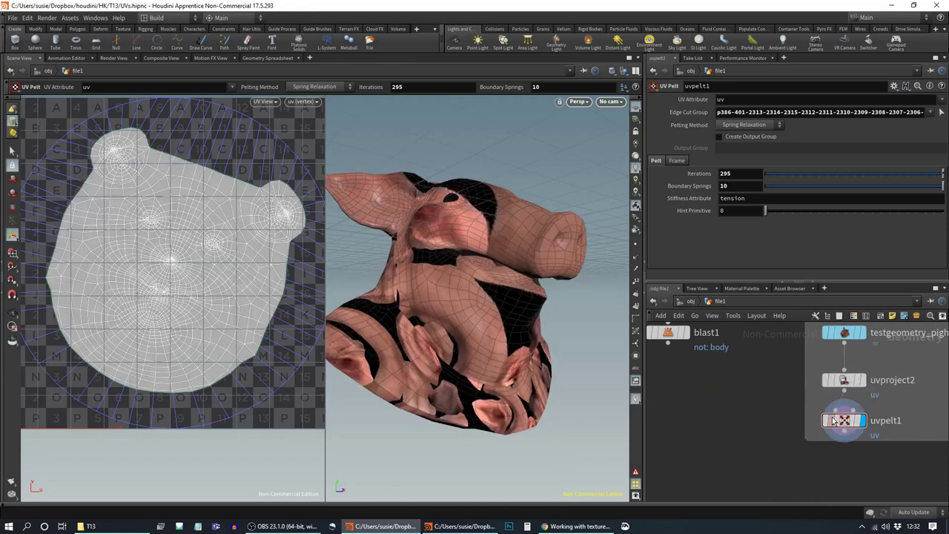
click(834, 421)
Step: Extend the lower edge of the Complex UV tools network box to leave some room below UV Pelt
scroll(856, 448, down, 4)
middle_drag(930, 462, 878, 468)
scroll(822, 432, up, 4)
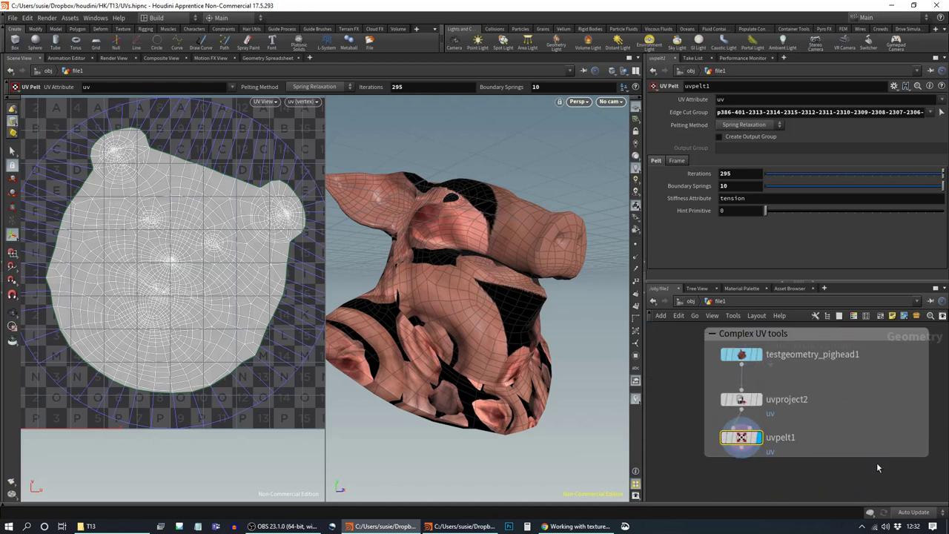
scroll(877, 468, down, 3)
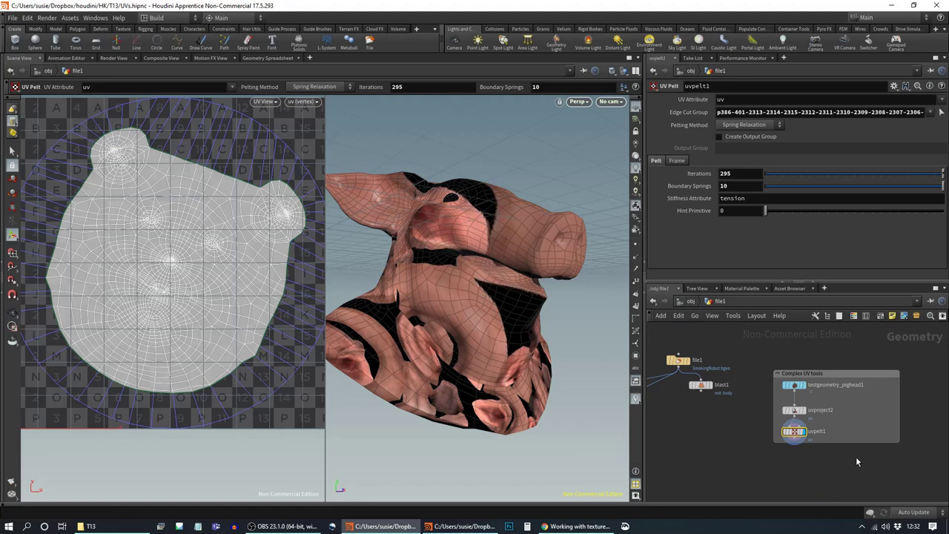
drag(837, 441, 836, 451)
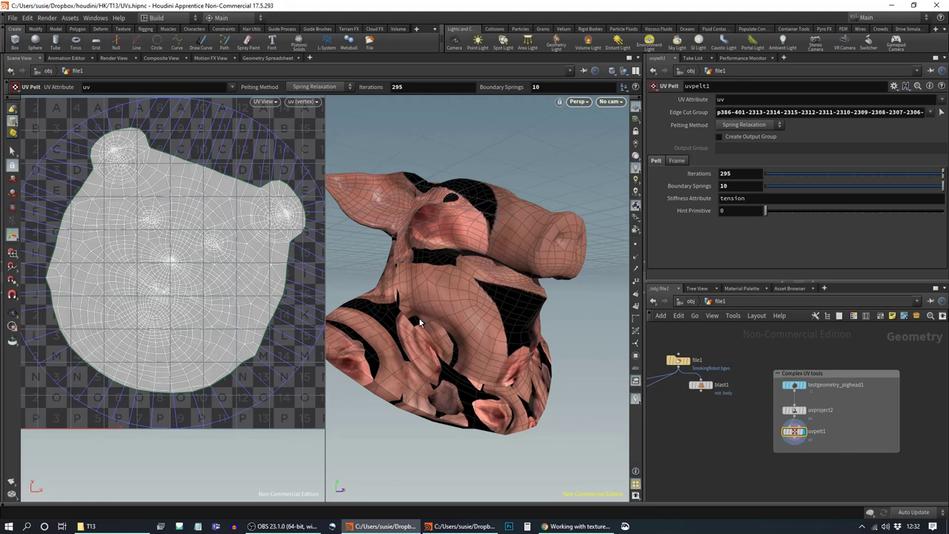
Step: Display the robot from the file1 node and frame the whole model in the 3D view
click(687, 361)
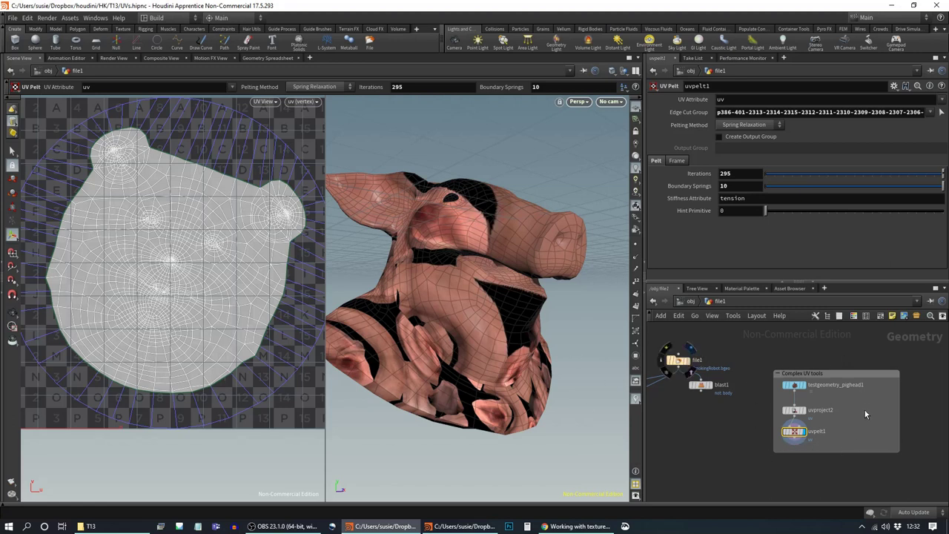
alt+middle_drag(594, 221, 546, 441)
alt+right_drag(570, 423, 529, 419)
drag(529, 419, 558, 375)
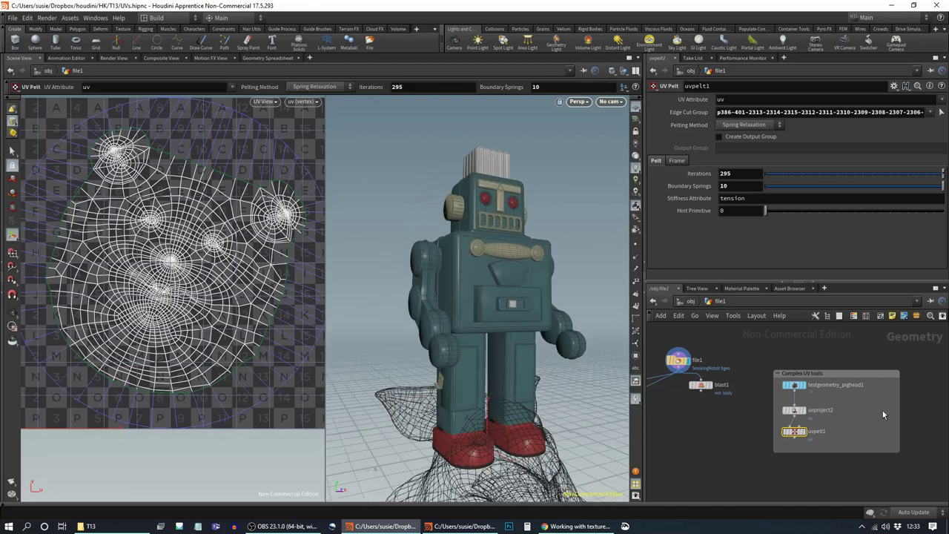
Step: Add a UV Flatten node inside the Complex UV tools network box, beside the pig head's UV Project node
key(Tab)
text(uv)
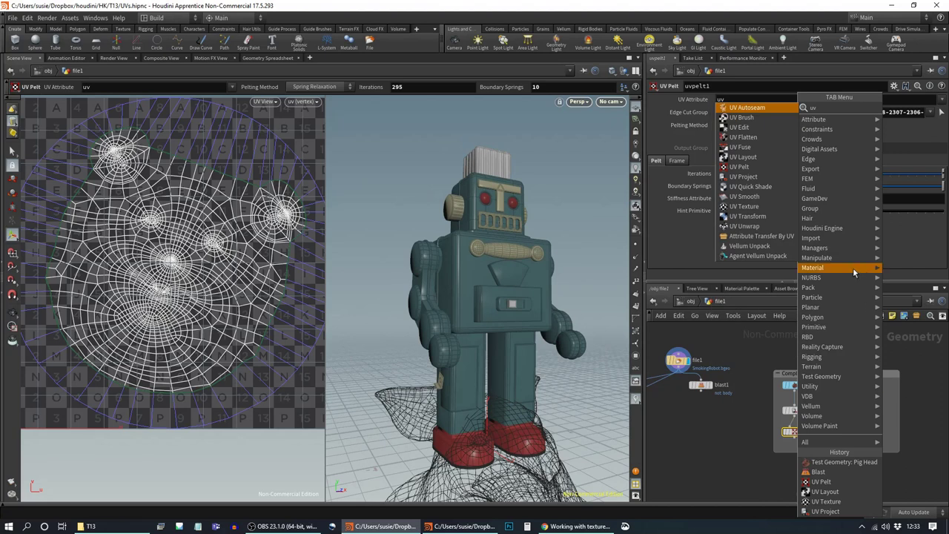
click(747, 137)
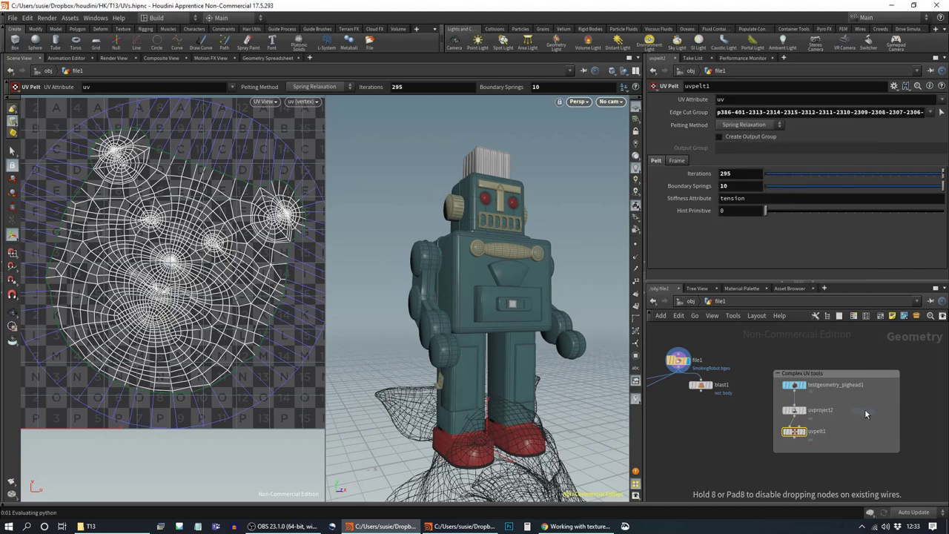
click(875, 411)
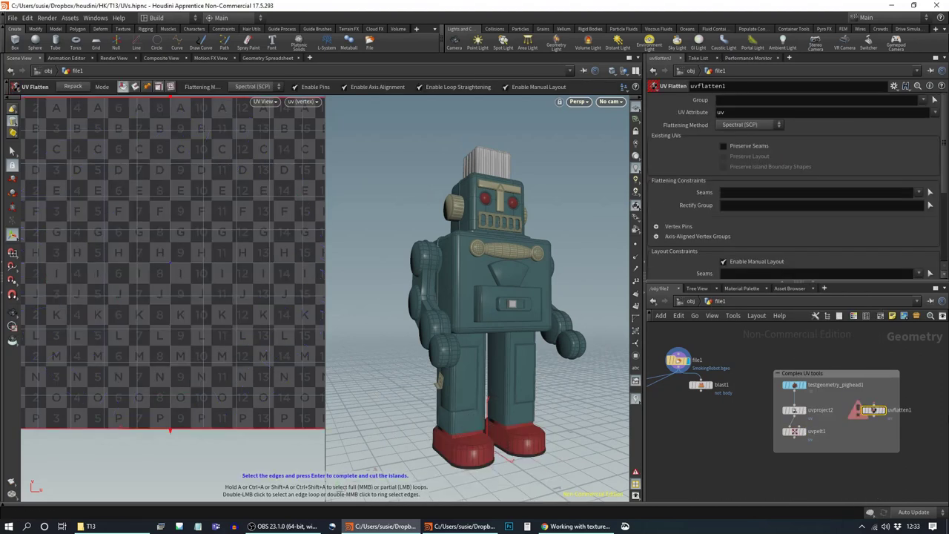
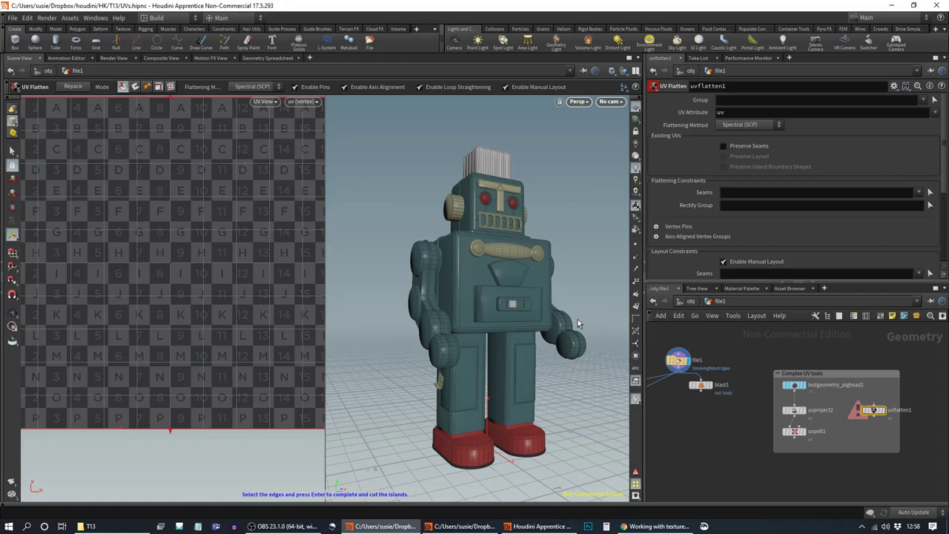
middle_drag(922, 424, 881, 444)
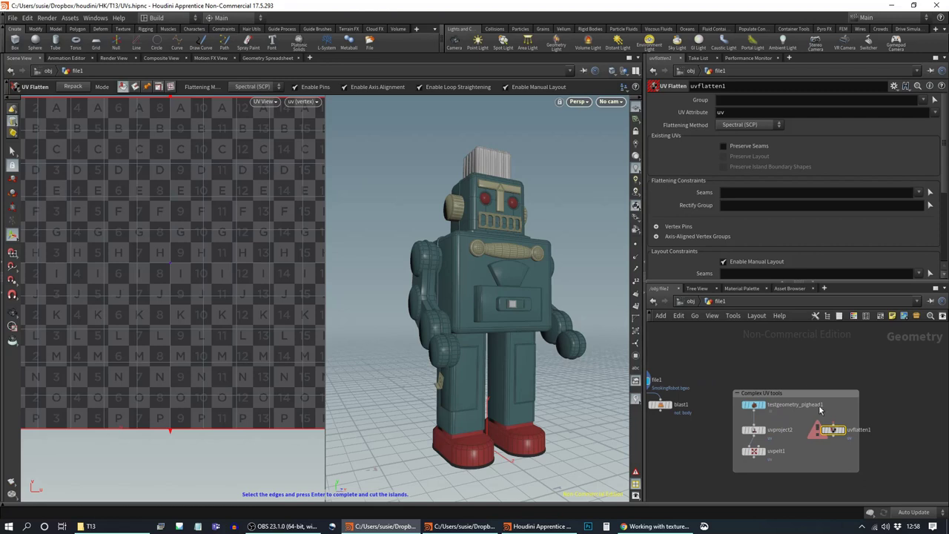
middle_drag(645, 413, 672, 422)
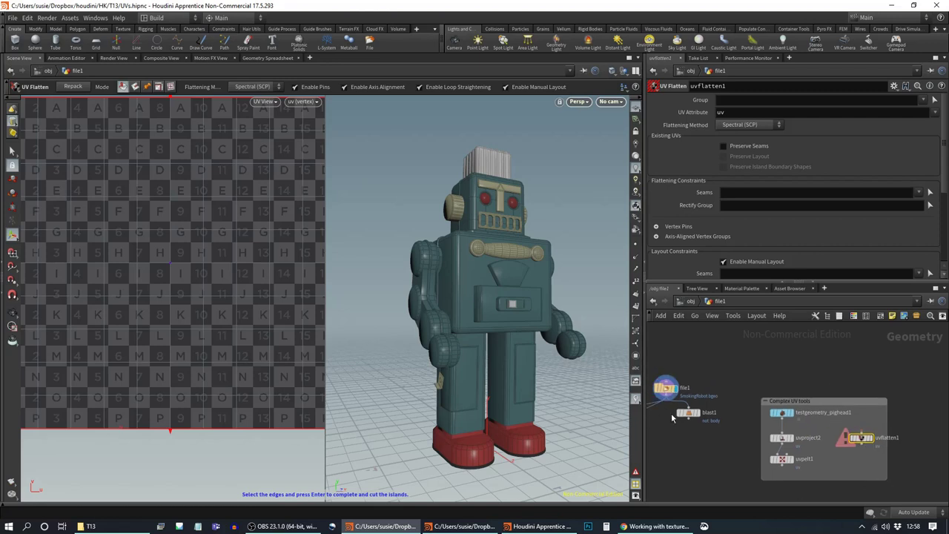
Step: Connect file1 to the UV Flatten input and move the Complex UV tools network box closer beneath file1
drag(666, 394, 862, 433)
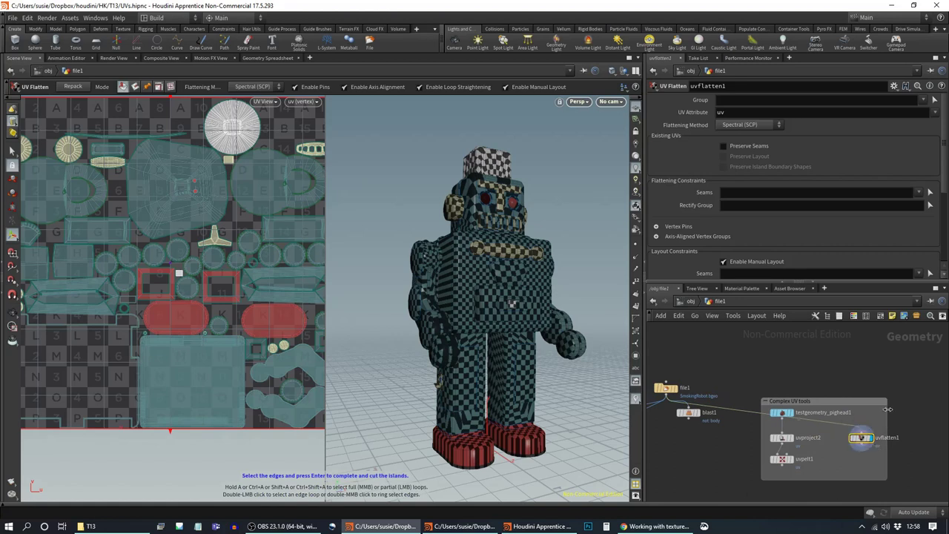
middle_drag(841, 391, 826, 371)
drag(827, 384, 754, 439)
middle_drag(794, 402, 814, 370)
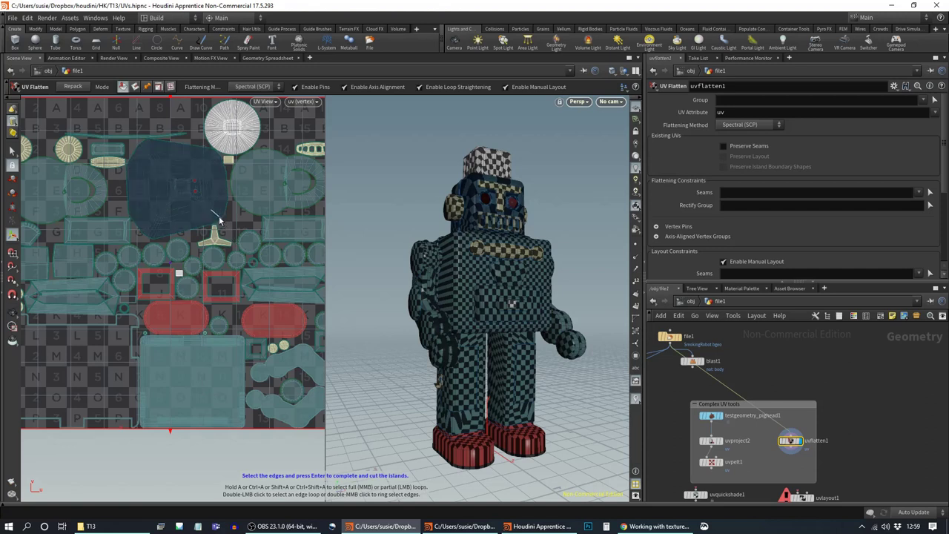
Step: Move the UV Flatten node up inside the network box, level with the pig head test geometry node
scroll(827, 214, down, 3)
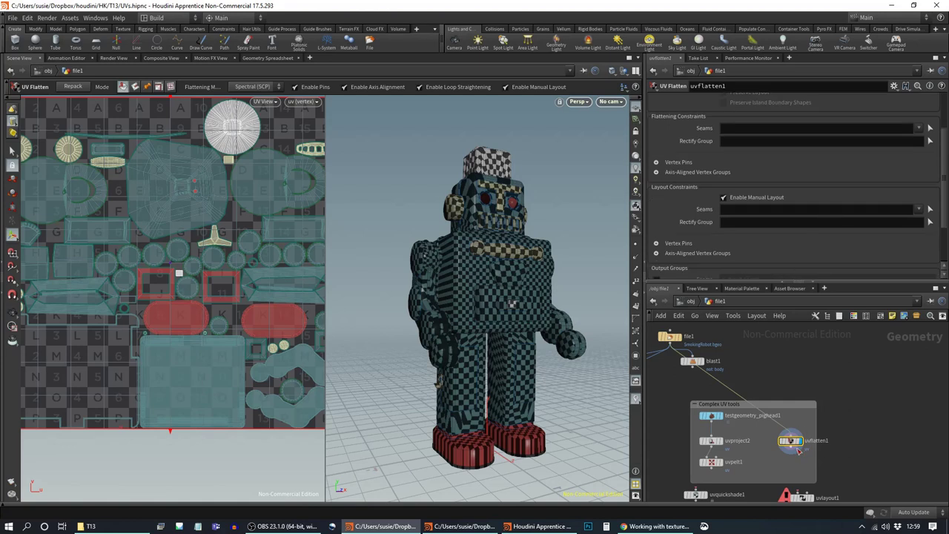
mouse_move(792, 443)
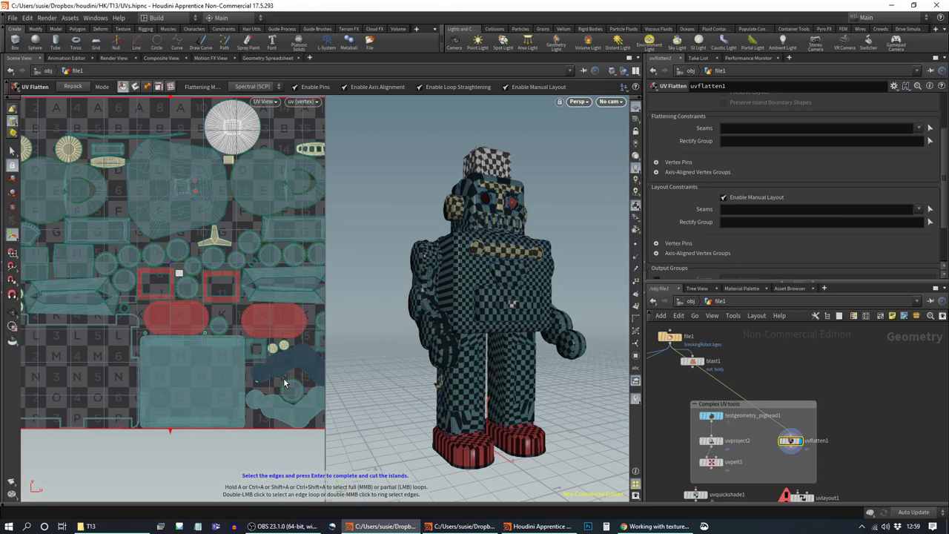
alt+right_drag(299, 378, 175, 369)
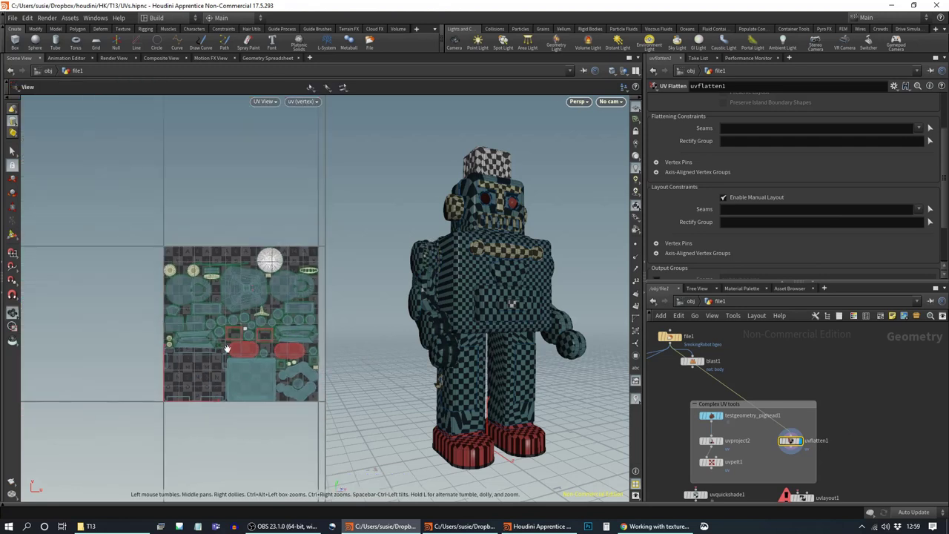
alt+middle_drag(227, 349, 182, 342)
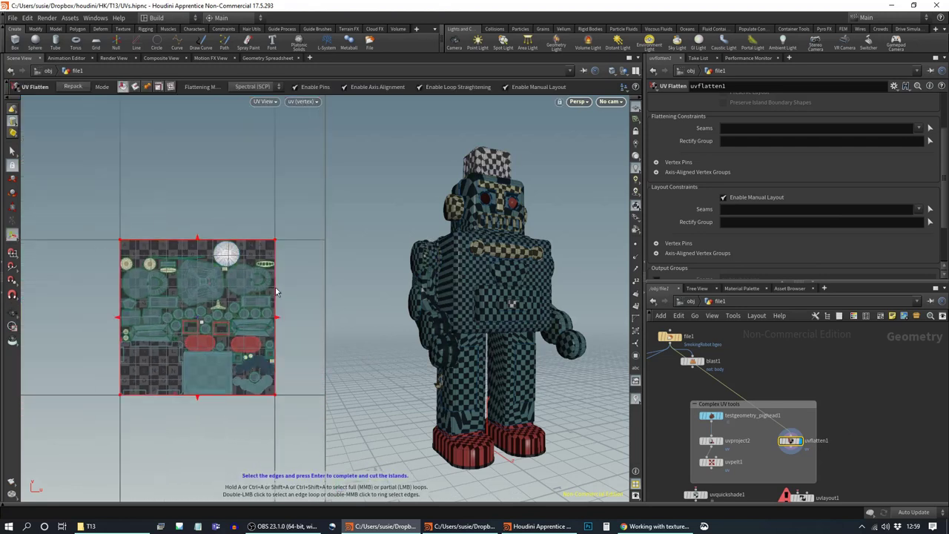
middle_drag(807, 457, 870, 423)
drag(841, 471, 900, 460)
scroll(832, 413, up, 4)
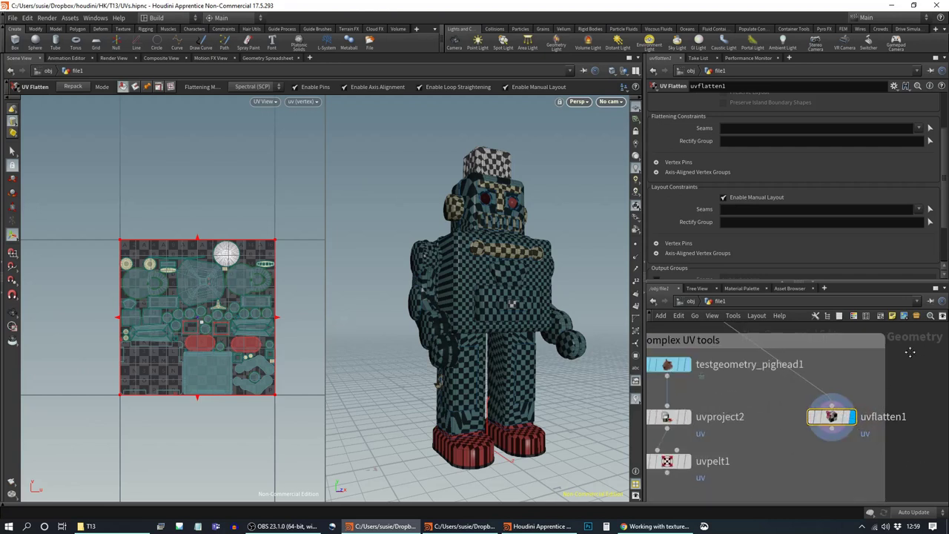
drag(802, 470, 817, 427)
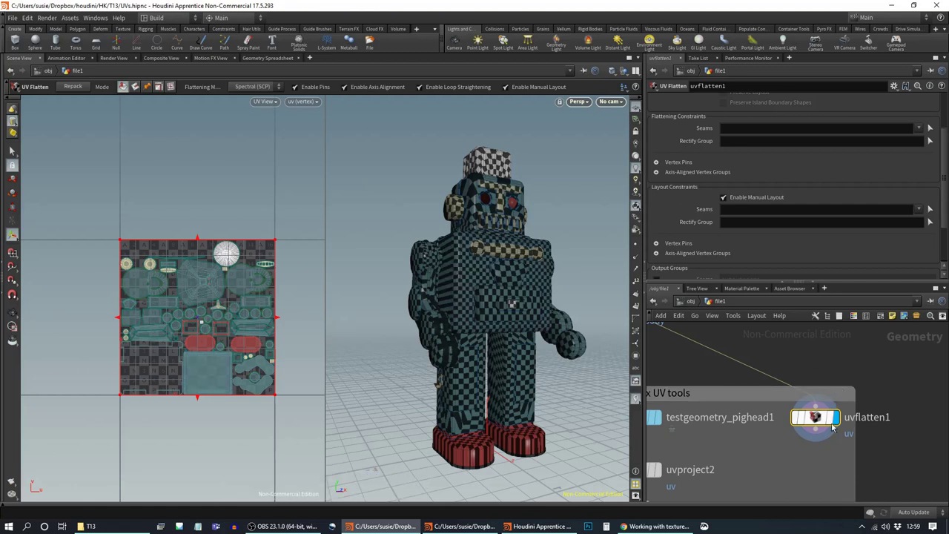
Step: Examine the head's large UV island and compare it with the checker pattern on the robot's head
mouse_move(825, 420)
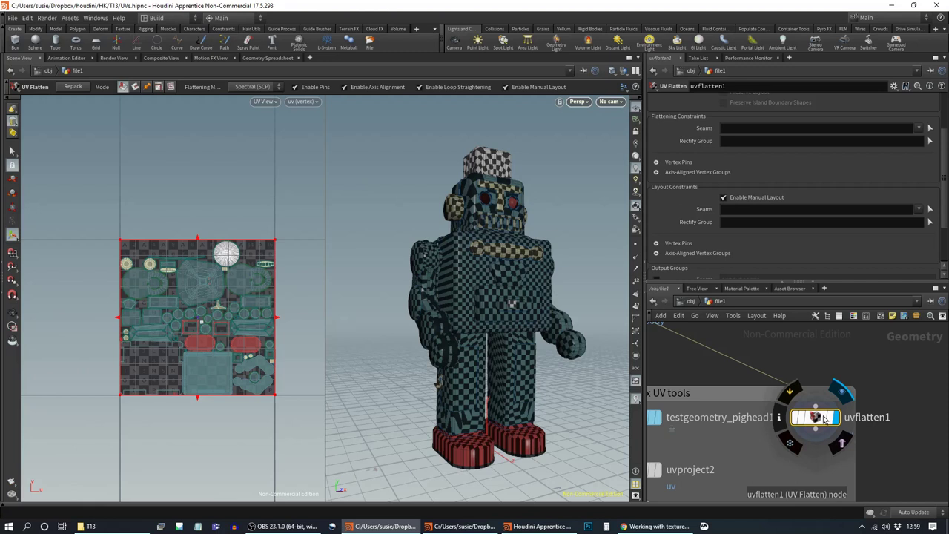
click(821, 419)
key(Escape)
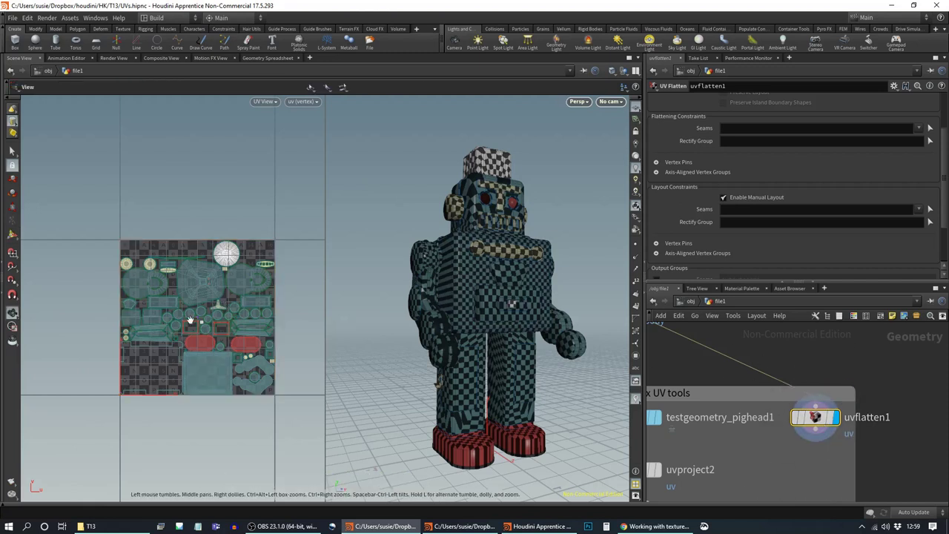
scroll(219, 282, up, 5)
key(Return)
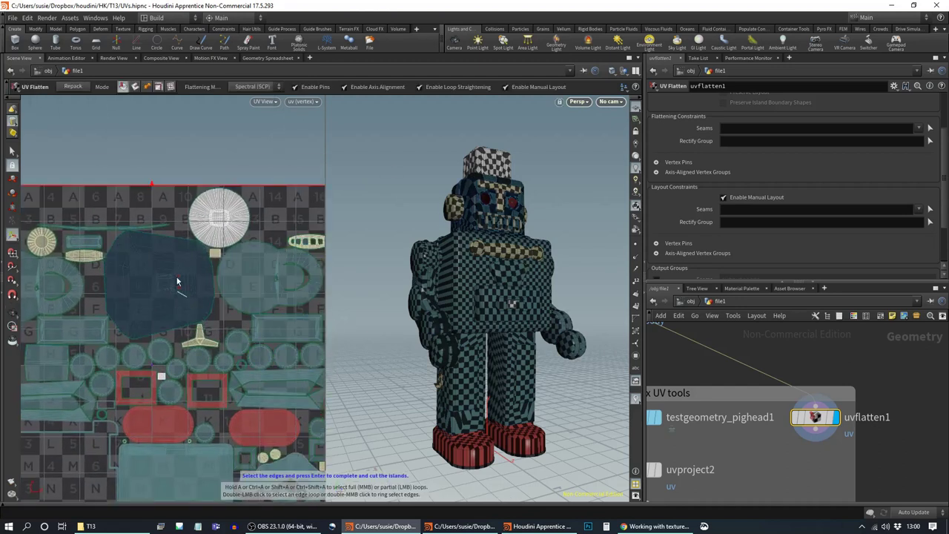
key(Escape)
scroll(185, 308, up, 8)
middle_drag(210, 312, 201, 367)
middle_drag(517, 259, 517, 307)
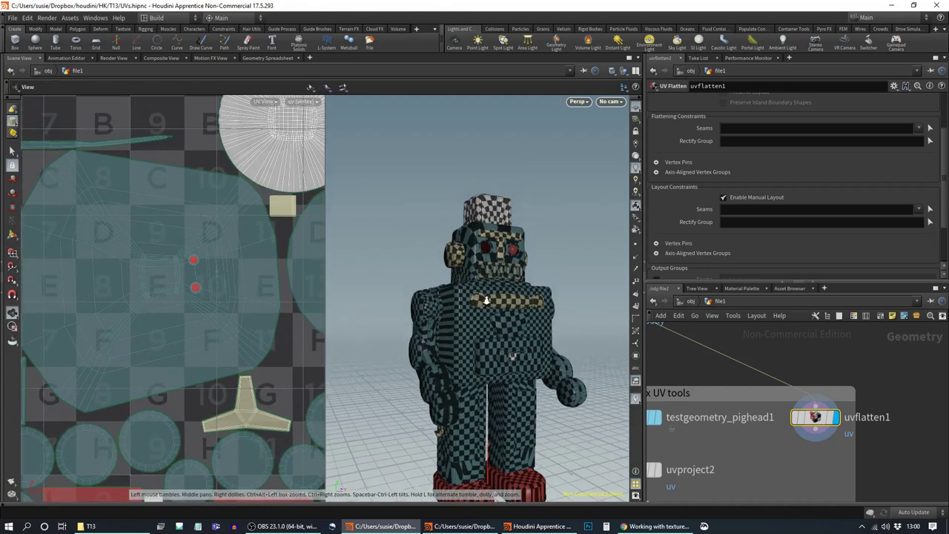
right_drag(482, 300, 622, 312)
drag(556, 279, 555, 297)
middle_drag(530, 281, 571, 349)
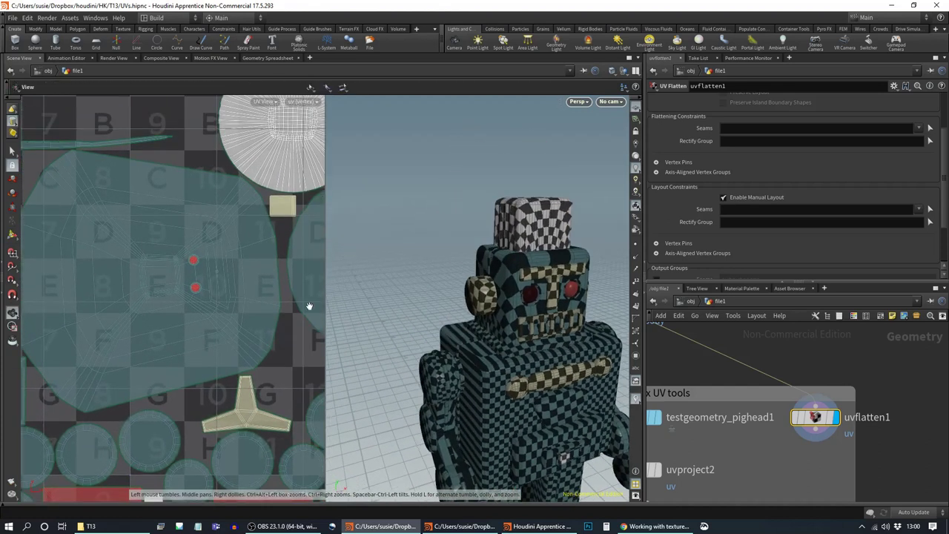
key(Return)
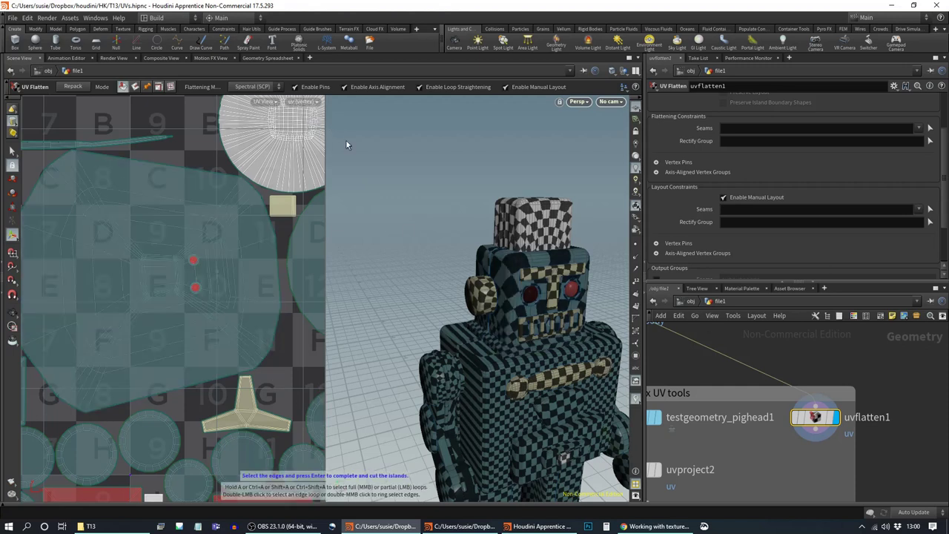
key(Escape)
drag(381, 212, 419, 214)
key(Return)
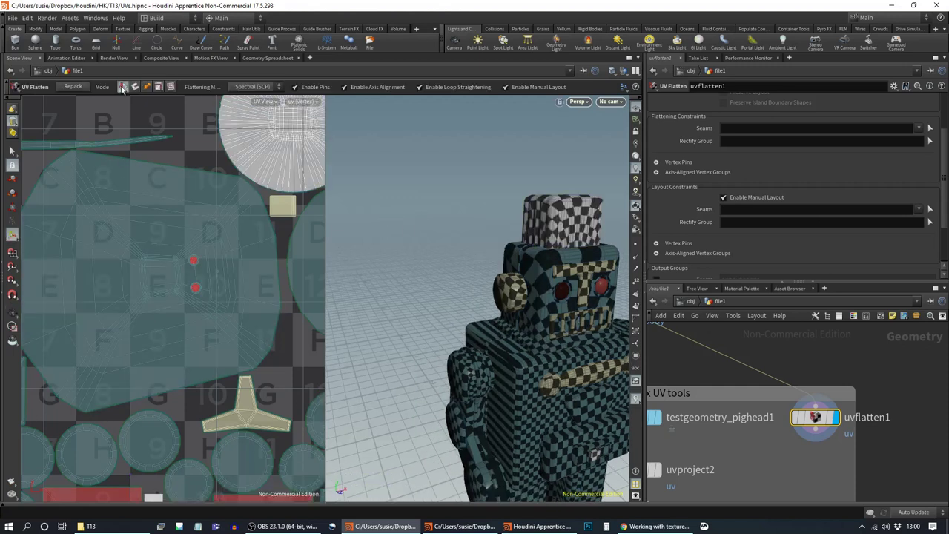
Step: Cut the first seam into the head's UV island, following one vertical corner of the face from the neck edge upward
click(103, 86)
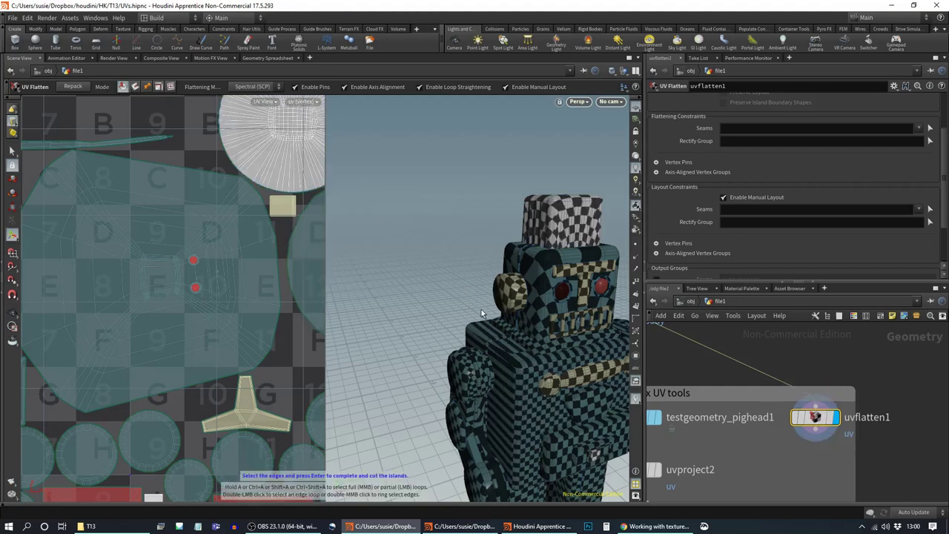
alt+drag(538, 377, 471, 357)
alt+middle_drag(472, 357, 553, 319)
alt+right_drag(553, 319, 519, 311)
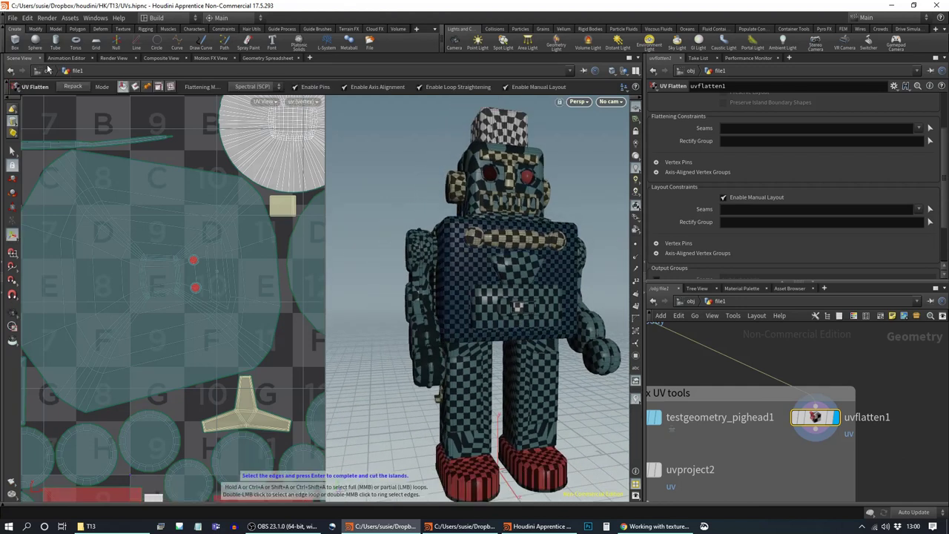
click(146, 87)
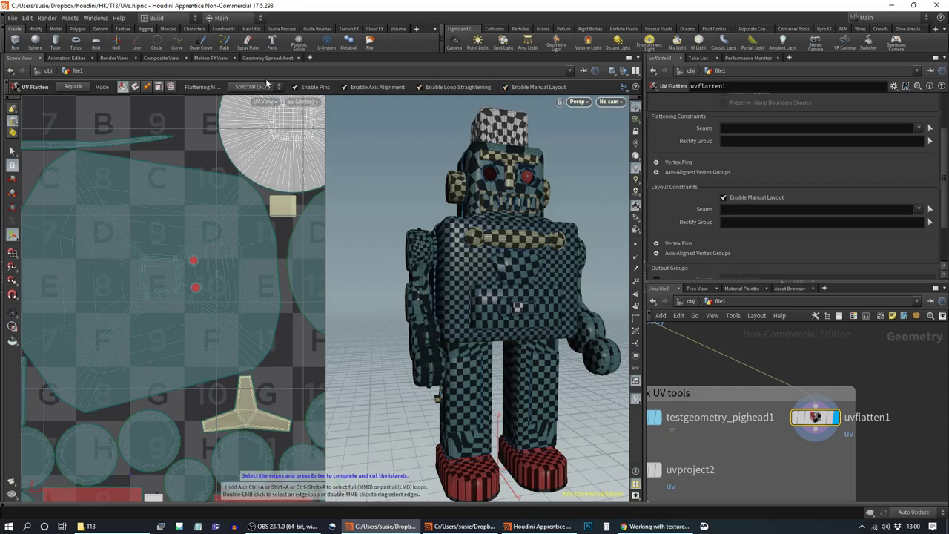
click(931, 211)
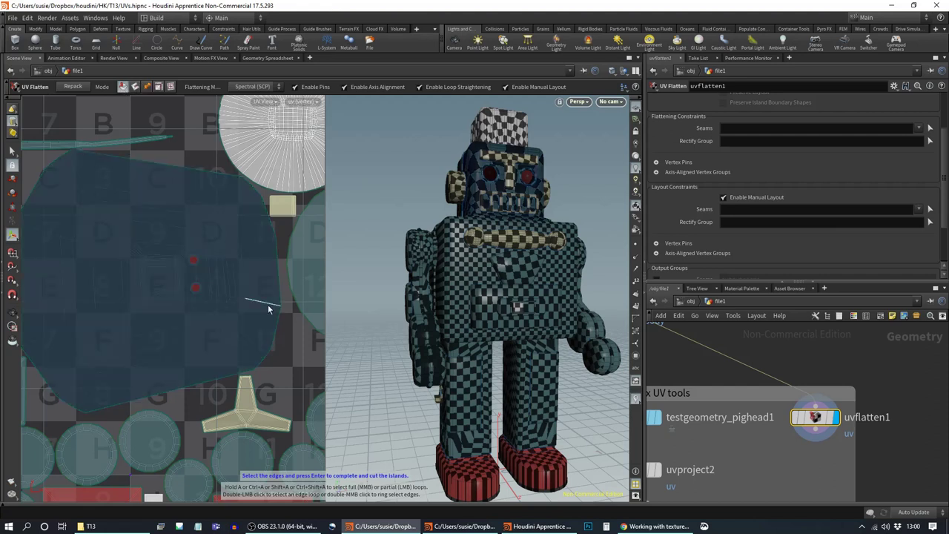
click(255, 350)
click(238, 335)
click(228, 325)
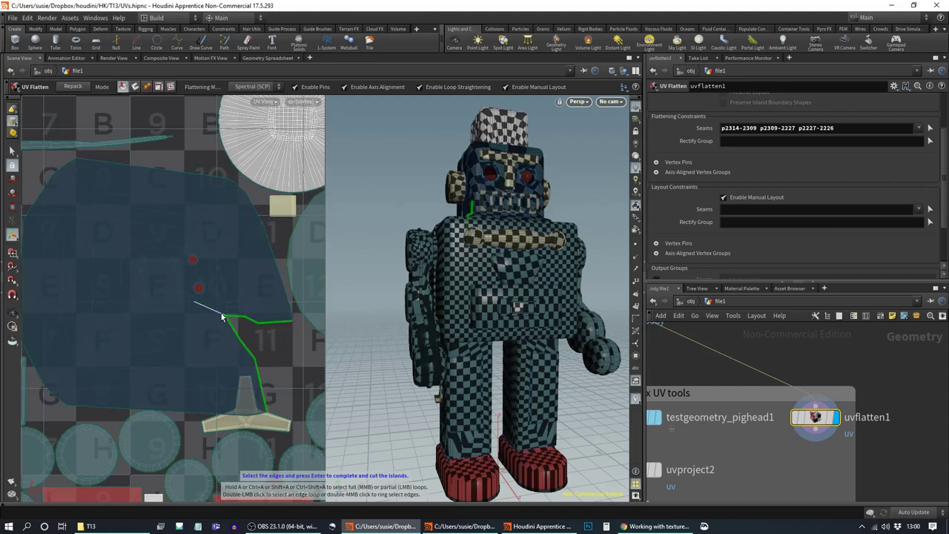
shift+click(222, 319)
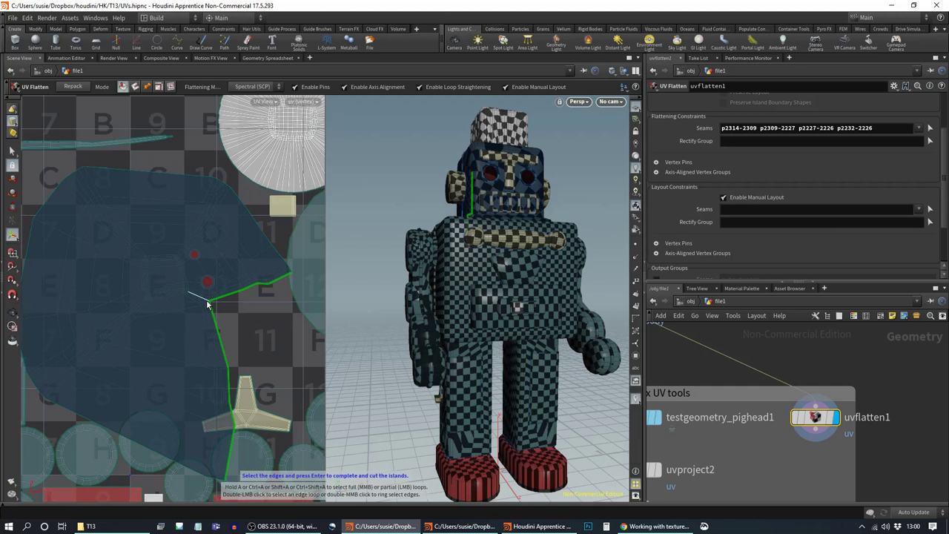
shift+click(208, 304)
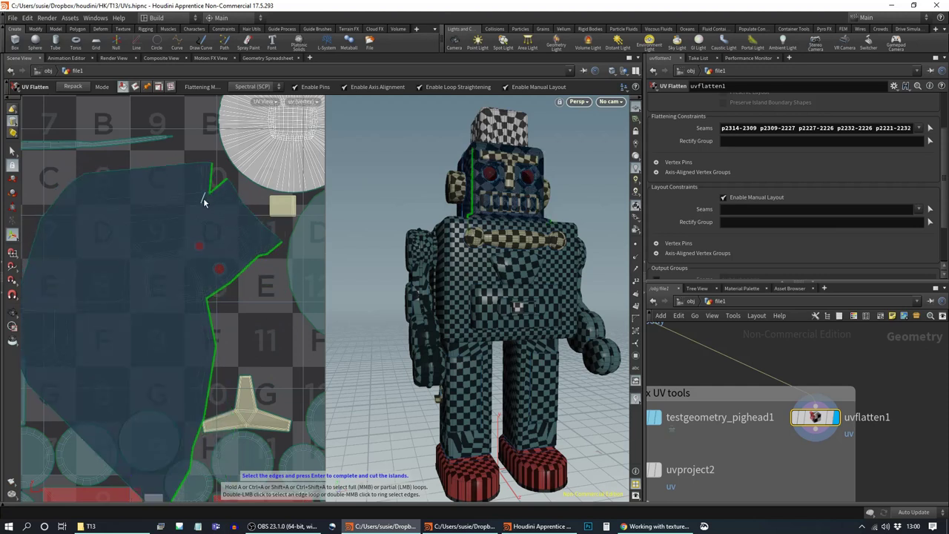
Step: Cut a matching seam along the opposite vertical corner of the face, undoing one cut along the way
shift+click(207, 208)
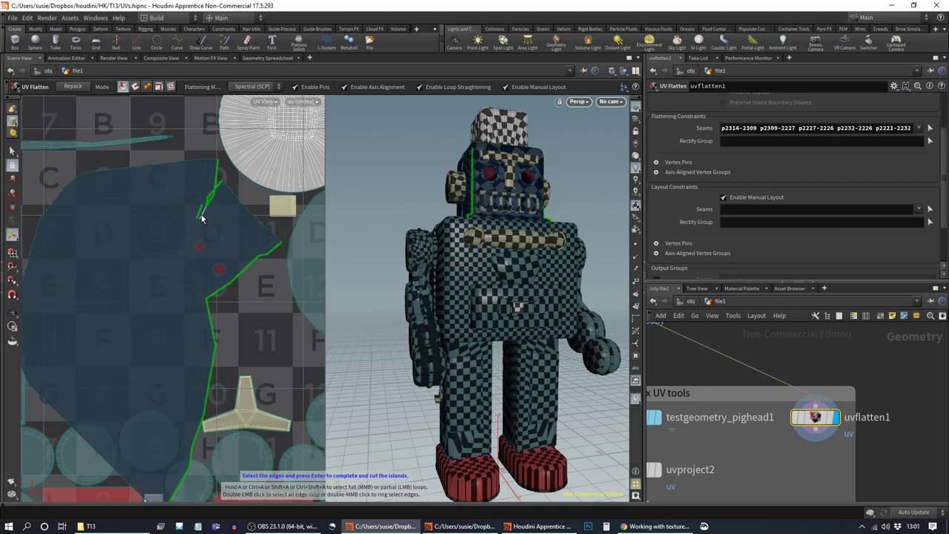
key(ctrl+z)
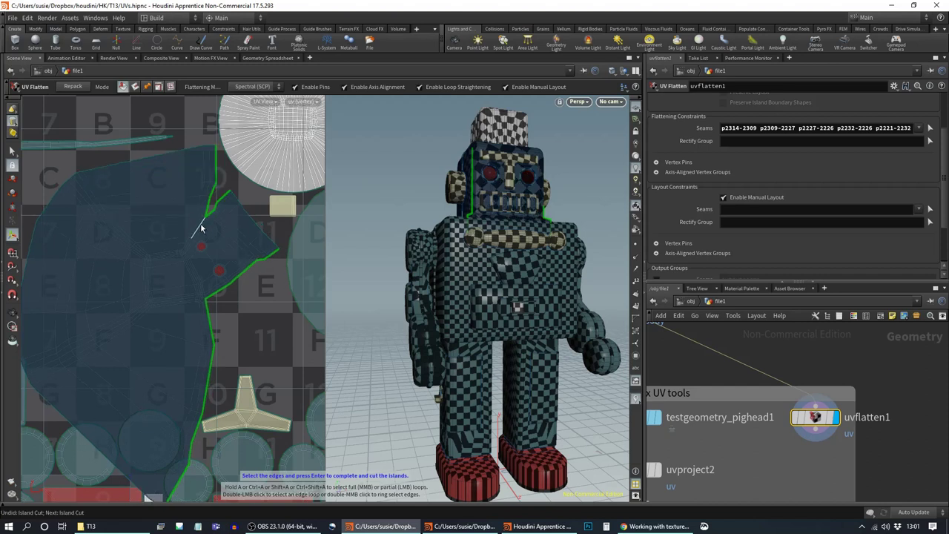
shift+click(201, 225)
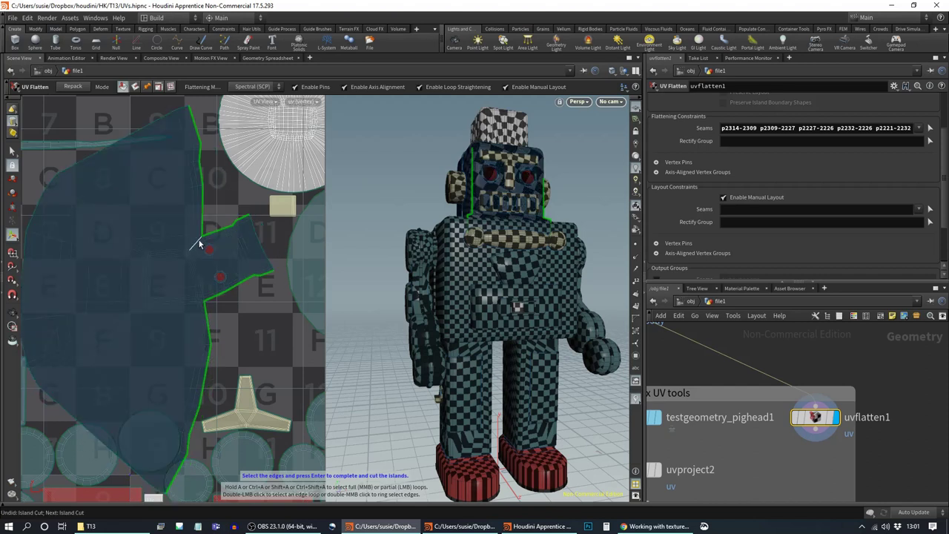
shift+click(199, 240)
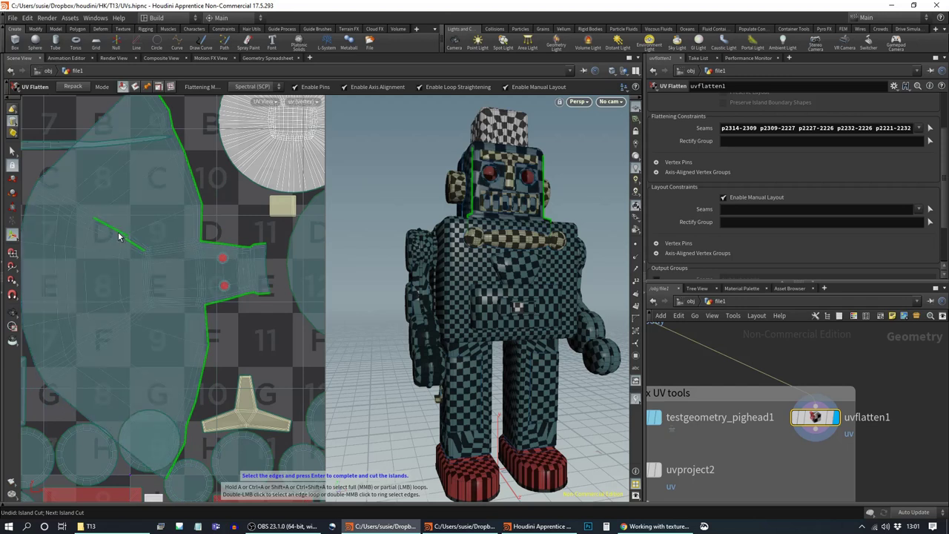
Step: Cut a third seam into the head island on the side away from the eyes, running out to the upper border
shift+click(119, 236)
shift+click(84, 222)
shift+click(62, 210)
shift+click(34, 201)
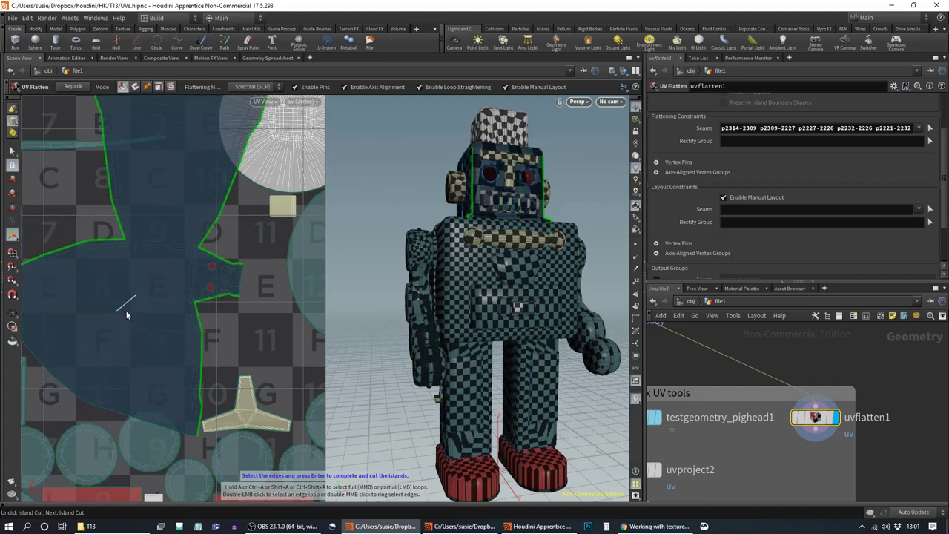
Step: Cut a fourth seam from the head island's lower border inward, mirroring the third one to make a cross-shaped layout
shift+click(84, 394)
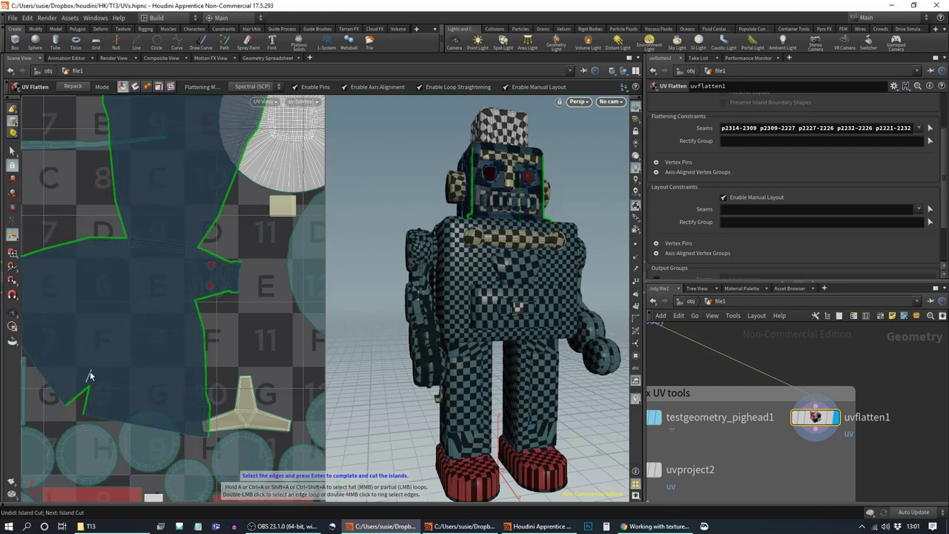
shift+click(94, 378)
shift+click(118, 342)
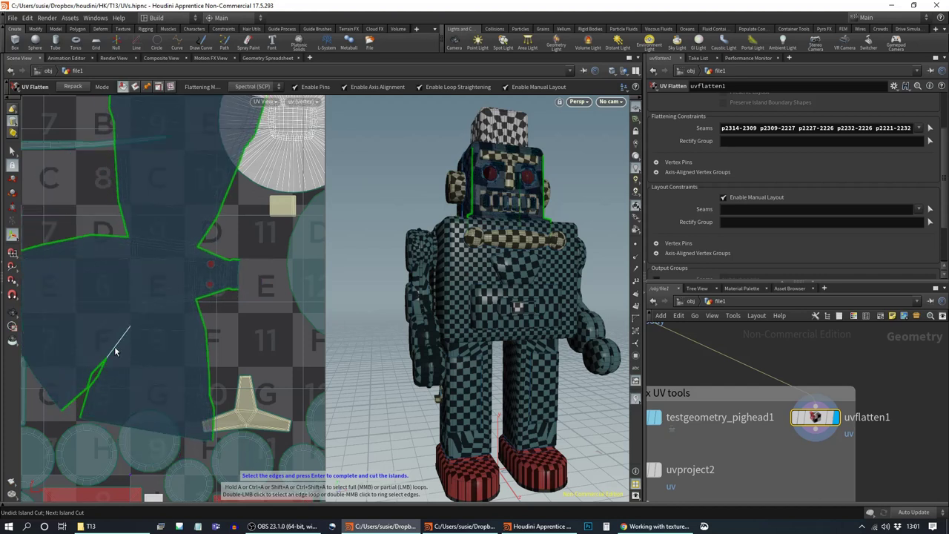
shift+click(128, 329)
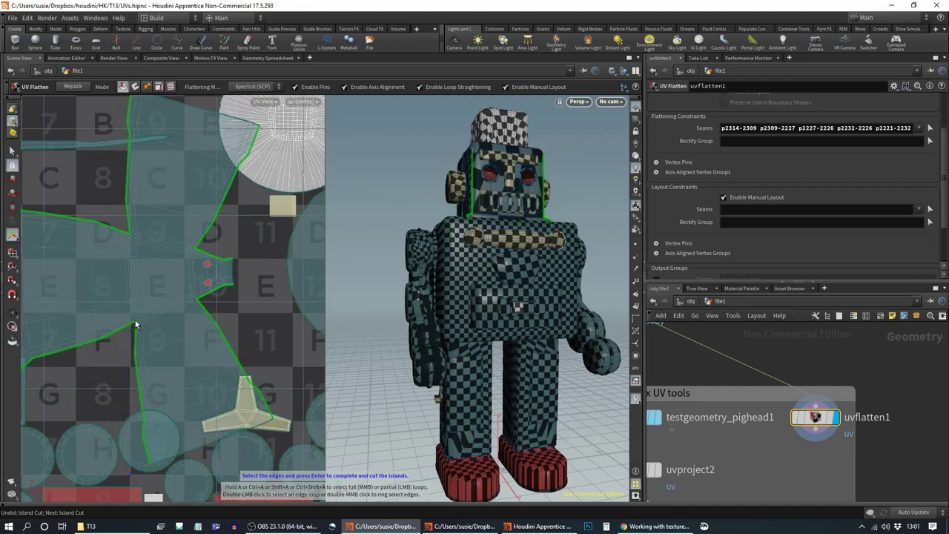
Step: Extend the inner tip of the fourth seam by further short edges around the head's rounded corner
key(Return)
scroll(163, 320, up, 6)
middle_drag(128, 332, 239, 345)
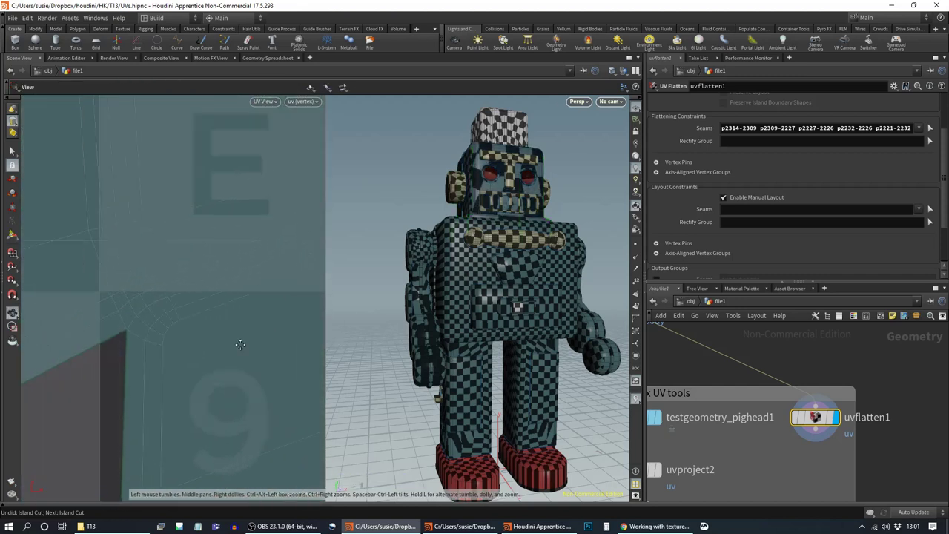
click(144, 331)
click(146, 333)
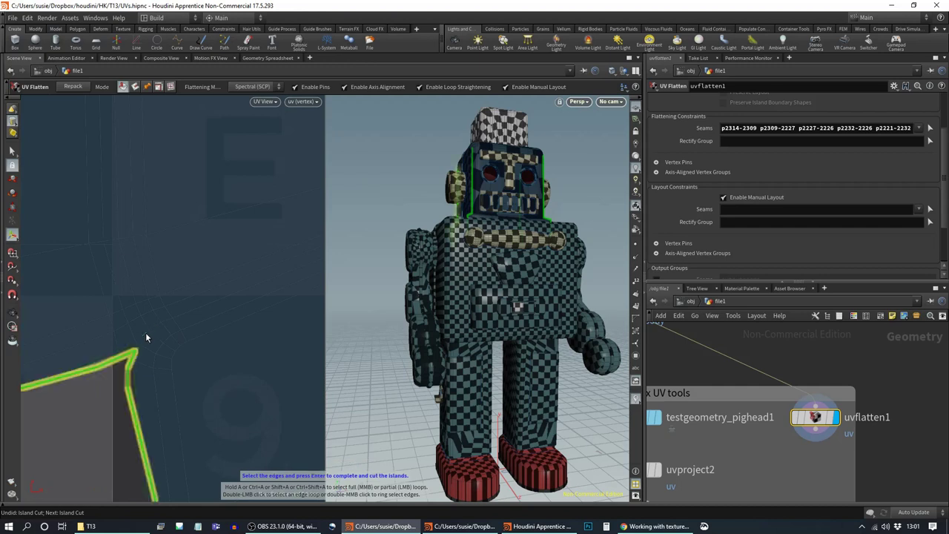
click(146, 344)
key(Return)
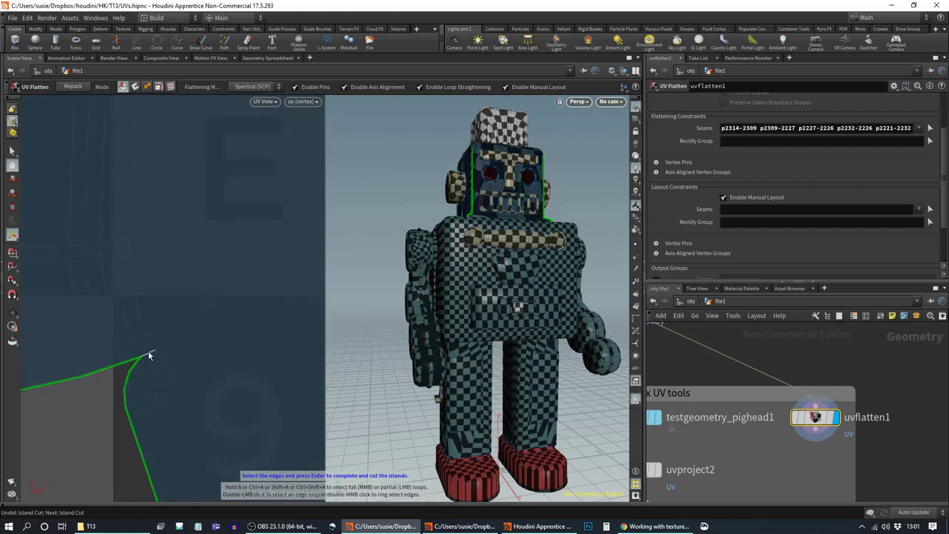
Step: Cut the fourth seam's selected tip edge, and extend the seam below the eyes by short edges around its rounded corner
scroll(195, 354, down, 5)
scroll(191, 302, up, 6)
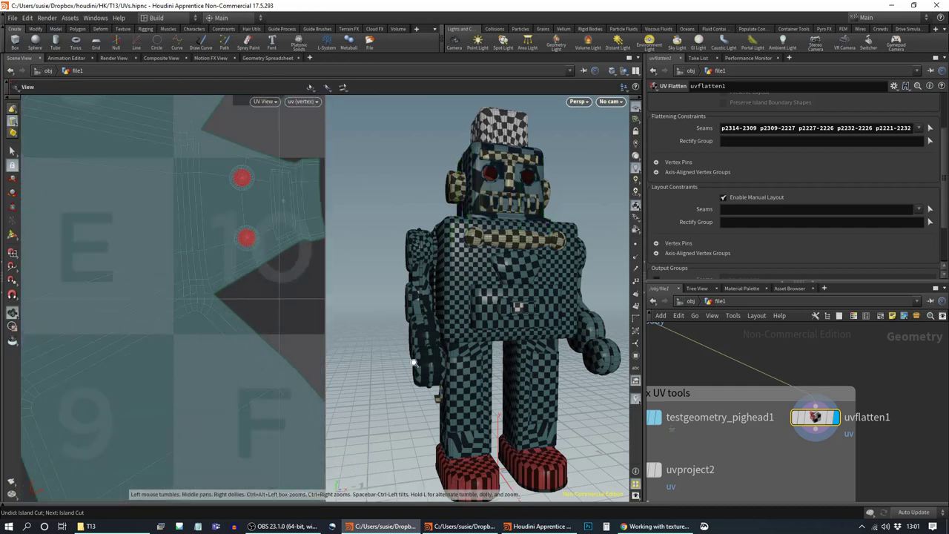
key(Return)
click(210, 283)
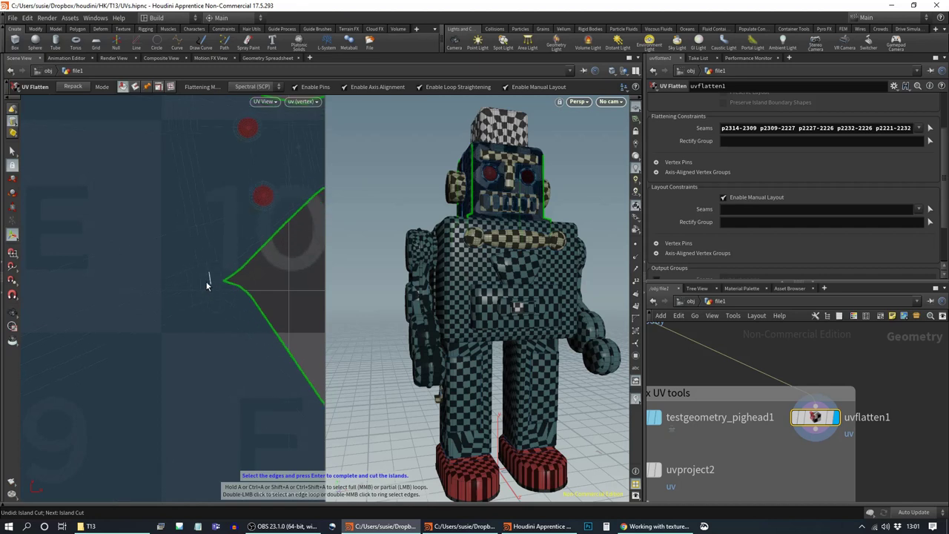
click(217, 285)
Step: Extend the inner tip of the seam above the eyes by further short edges into the head island
key(space)
right_drag(250, 304, 158, 286)
middle_drag(211, 243, 210, 324)
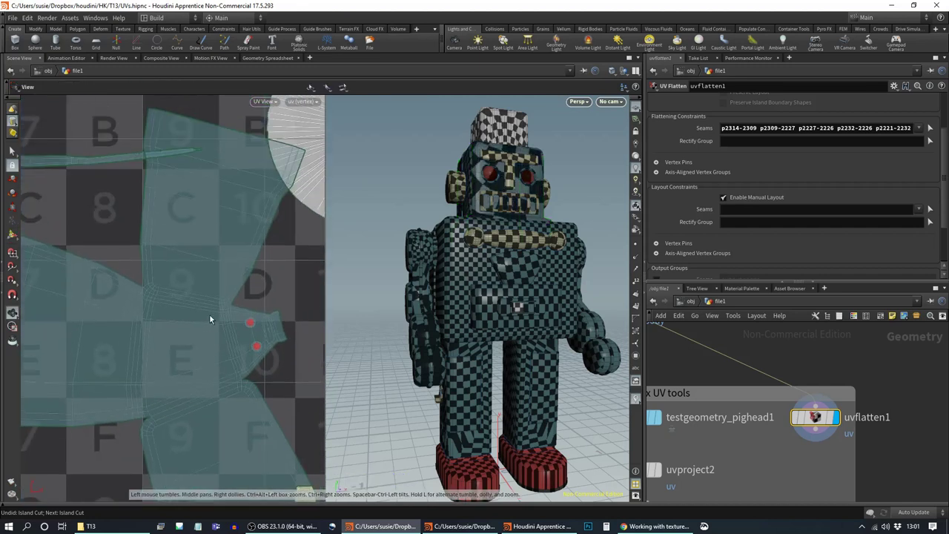
key(space)
right_drag(229, 307, 246, 302)
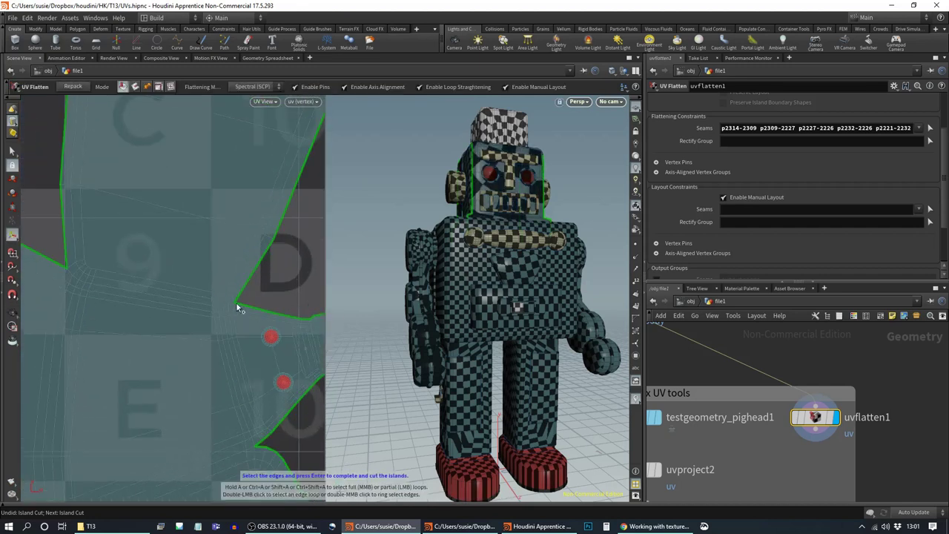
click(233, 304)
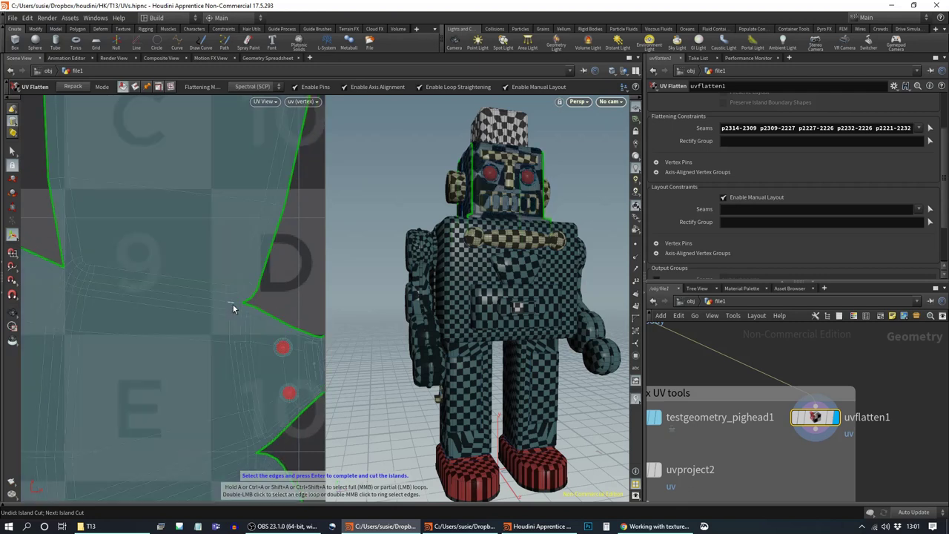
click(237, 304)
Step: Extend the third seam's inner tip with short corner edges and finish cutting the head island
click(75, 275)
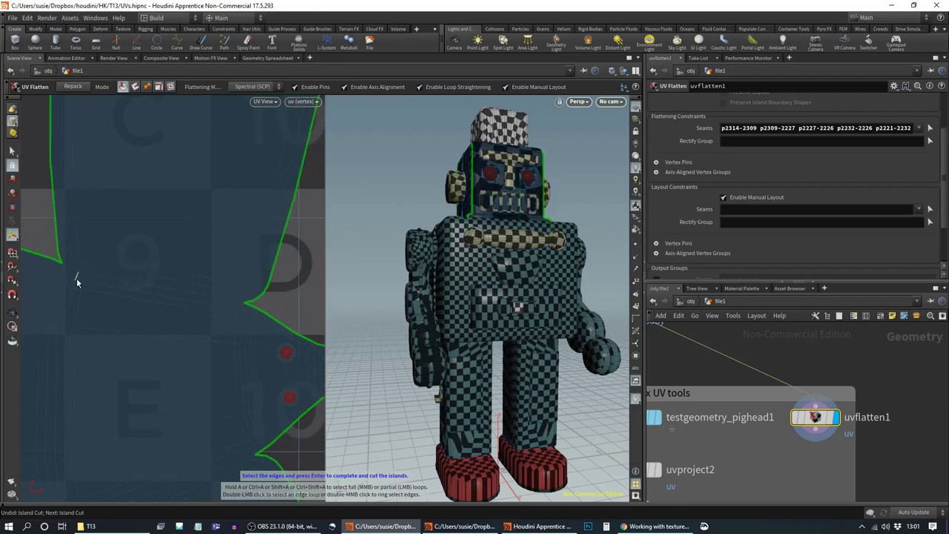
click(65, 265)
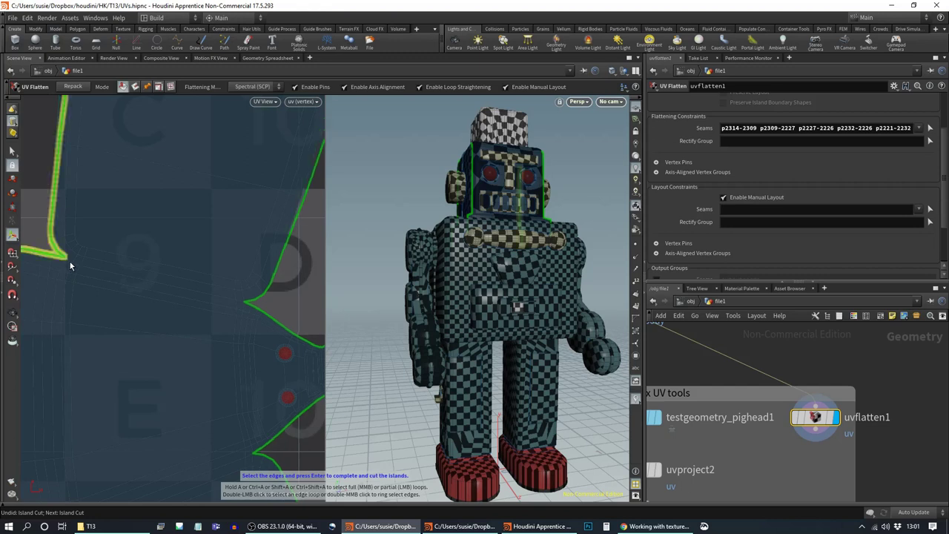
right_drag(221, 293, 144, 305)
middle_drag(196, 319, 230, 246)
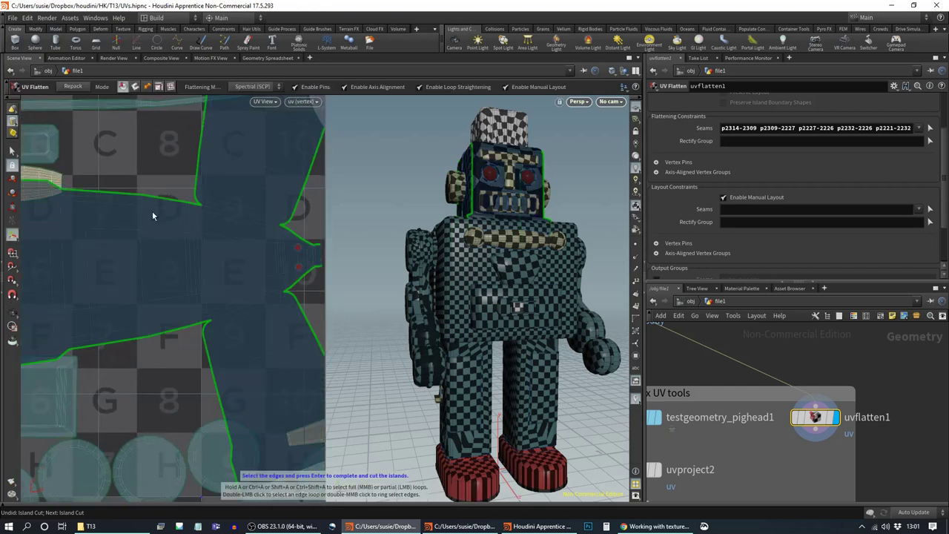
scroll(278, 310, down, 3)
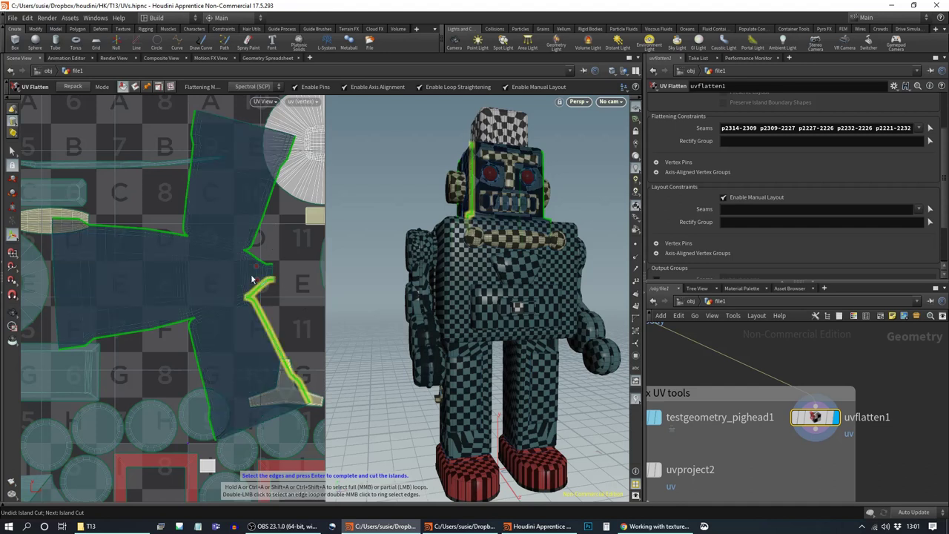
mouse_move(286, 310)
middle_down()
mouse_move(290, 291)
mouse_move(282, 303)
middle_up()
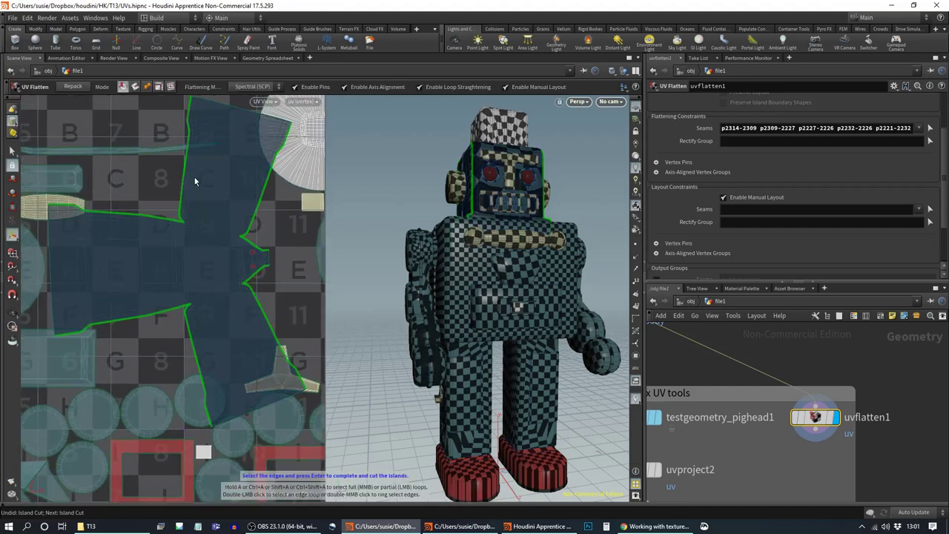
middle_drag(230, 225, 235, 281)
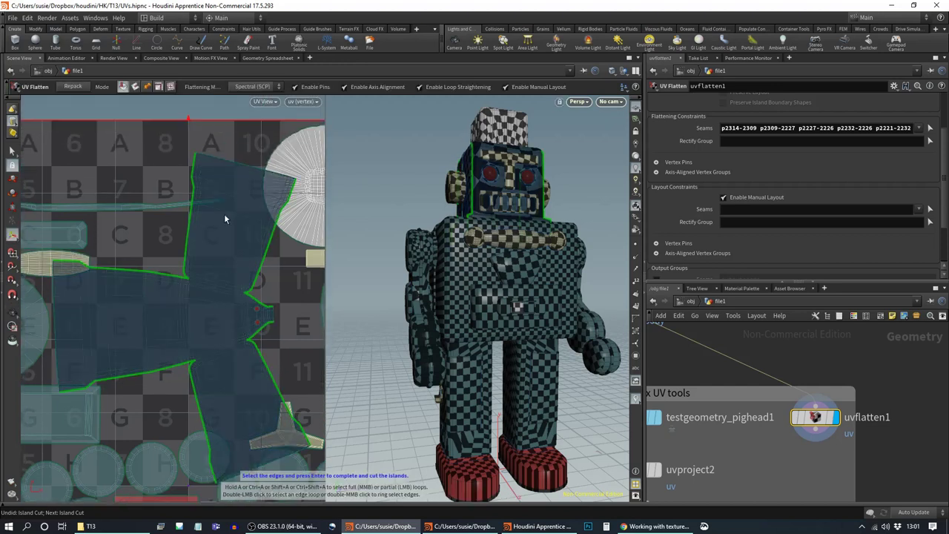
key(Escape)
Step: Switch UV Flatten to its vertex pinning mode and expand the Vertex Pins settings under Layout Constraints
middle_drag(178, 209, 186, 230)
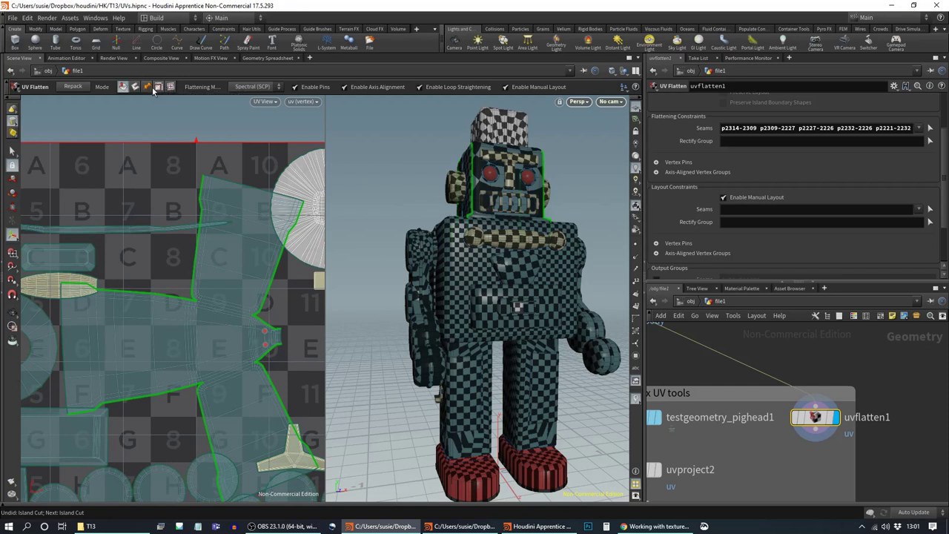
click(161, 88)
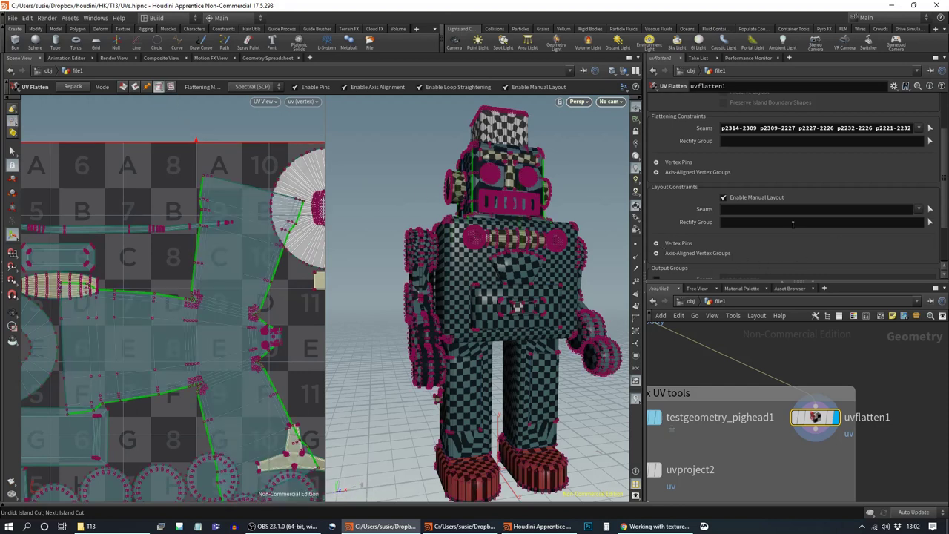
click(655, 245)
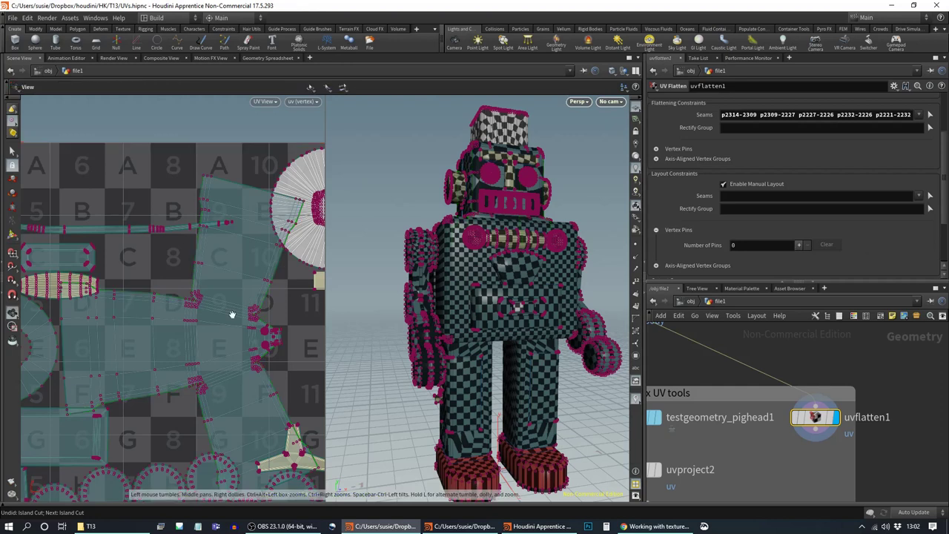
Step: Try to align the row of vertices running lengthwise across the head island from its outer edge past the upper eye
scroll(297, 312, up, 5)
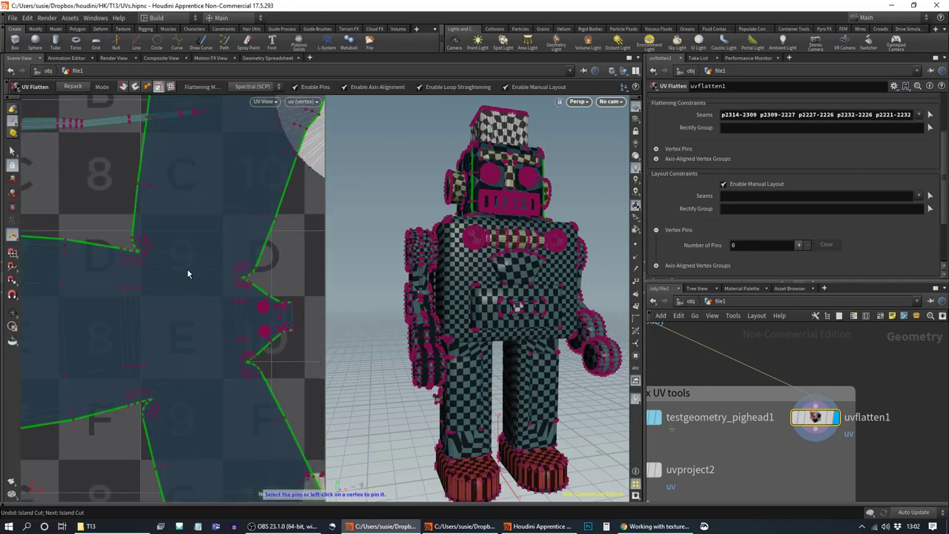
key(space)
middle_drag(102, 268, 303, 323)
middle_drag(139, 317, 172, 242)
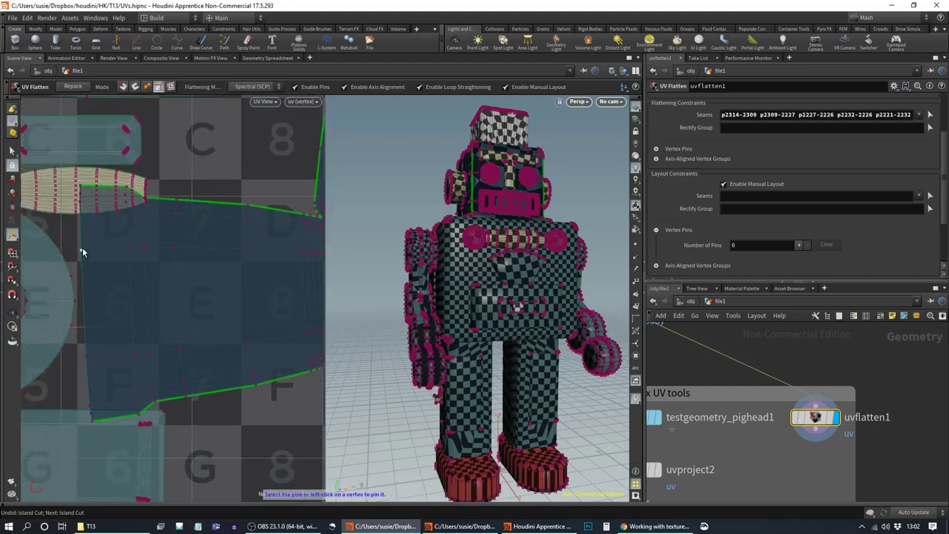
click(145, 248)
click(317, 252)
middle_drag(318, 252, 68, 261)
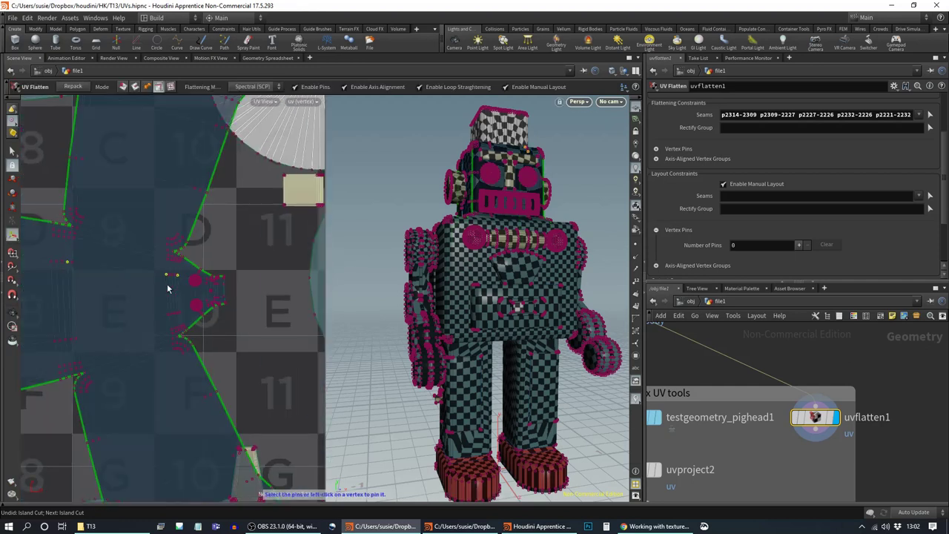
scroll(206, 292, up, 3)
click(257, 283)
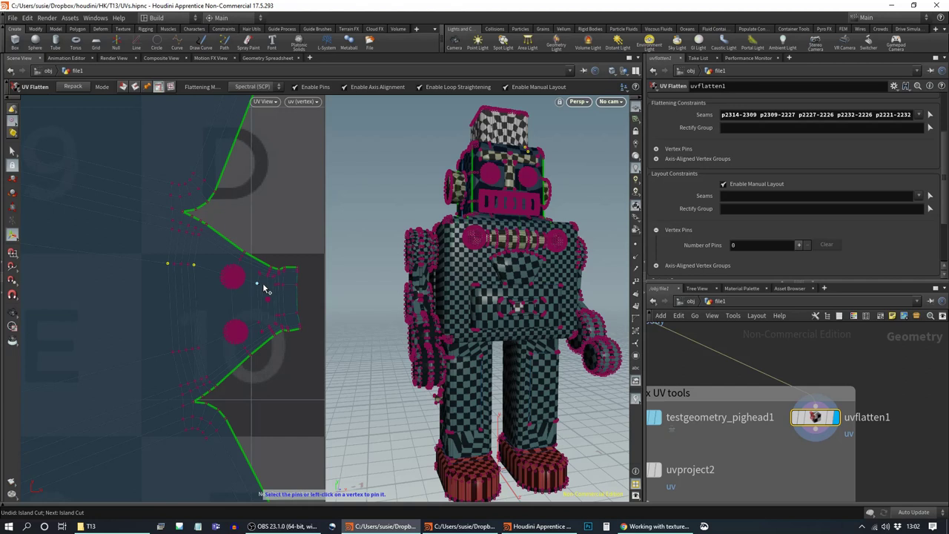
click(283, 284)
click(296, 284)
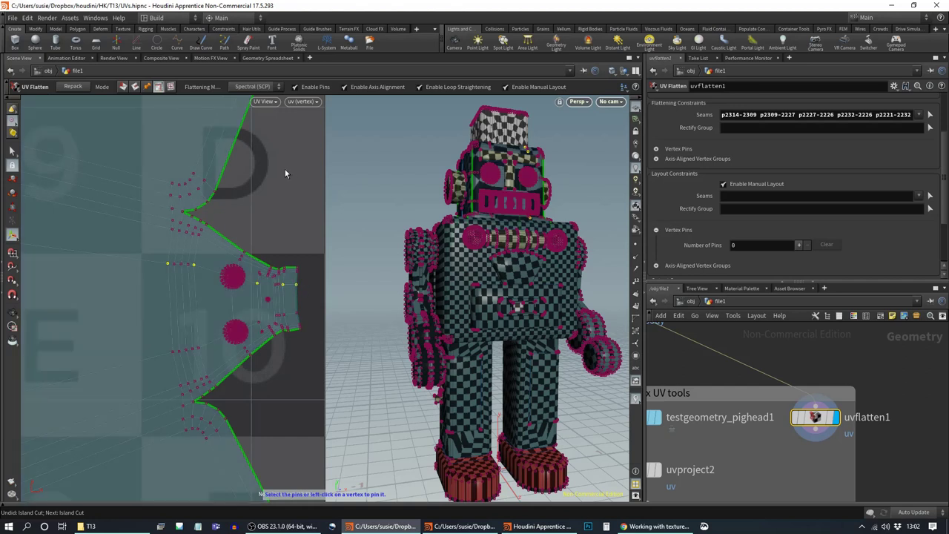
key(a)
Step: Check the distorted head island and undo the alignment of the lengthwise vertex row
right_drag(231, 265, 144, 238)
middle_drag(127, 213, 213, 229)
scroll(211, 229, up, 2)
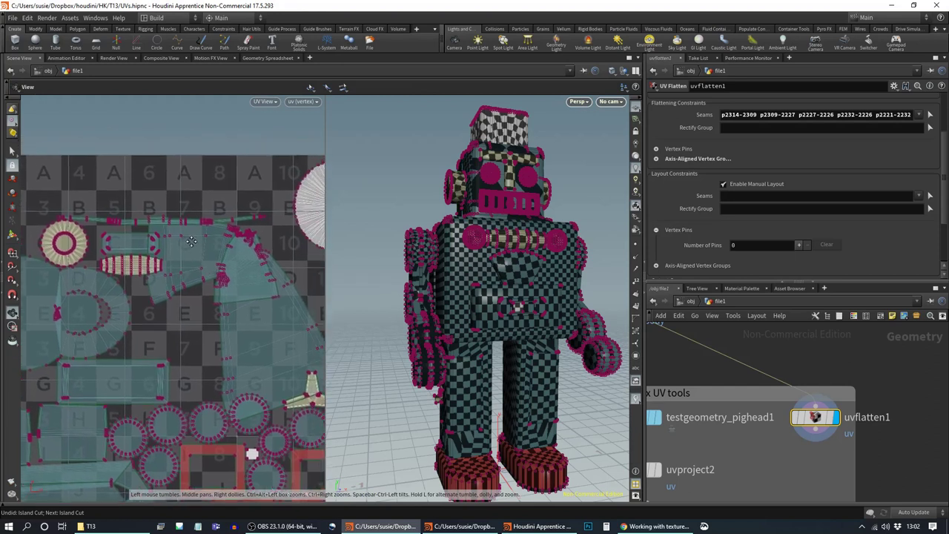
scroll(171, 252, up, 2)
mouse_move(201, 264)
middle_down()
mouse_move(198, 251)
mouse_move(198, 268)
mouse_move(217, 258)
middle_up()
key(ctrl+z)
key(ctrl+z)
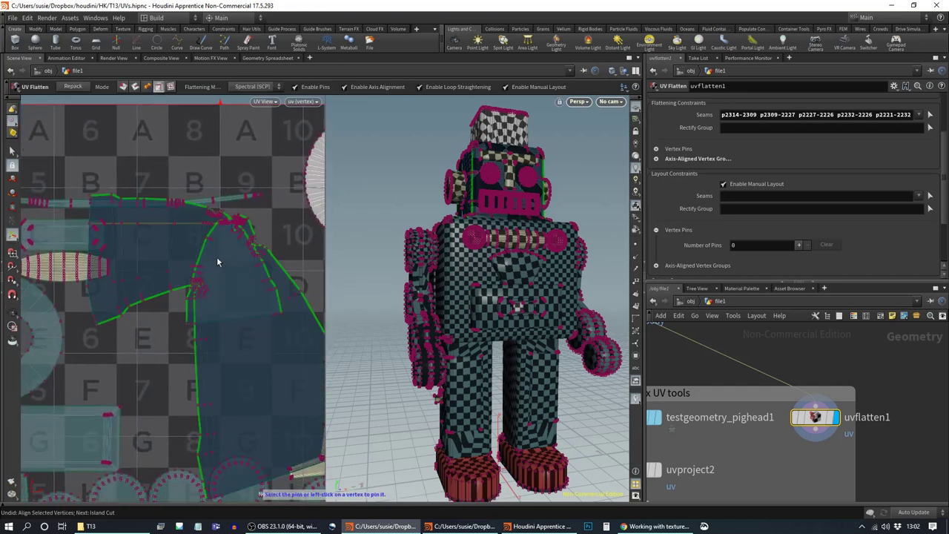
Step: Try to align the vertices running along the lower border of the head island's long arm away from the eyes
middle_drag(253, 386, 217, 259)
key(Return)
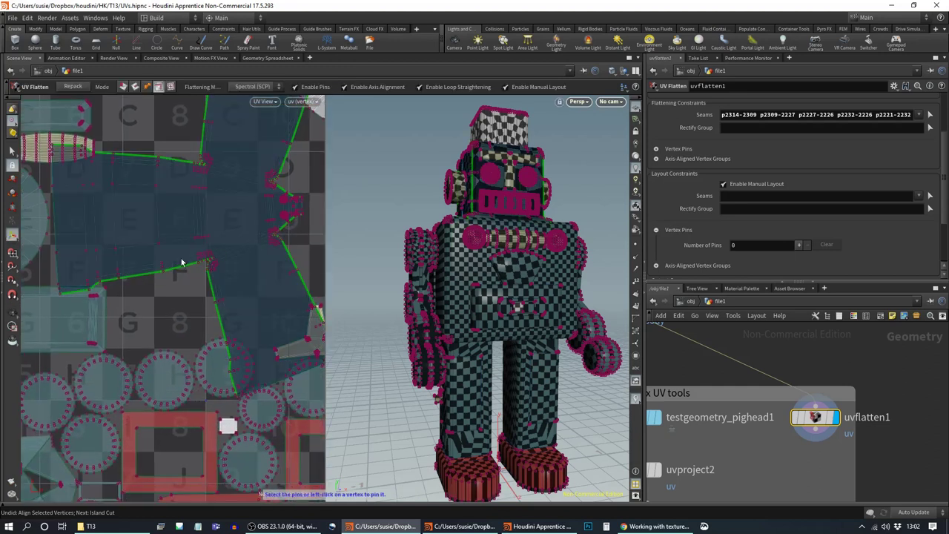
middle_drag(198, 241, 248, 205)
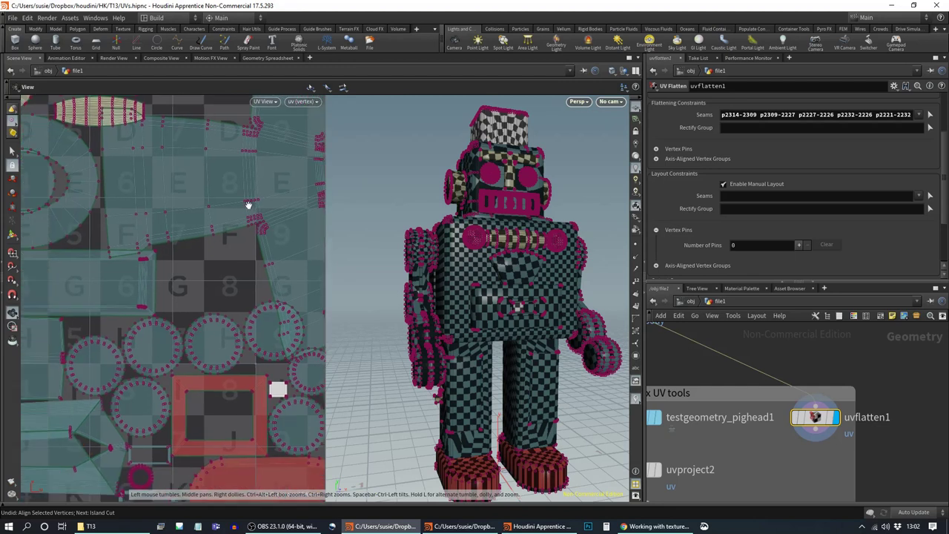
scroll(225, 264, up, 5)
key(Return)
middle_drag(276, 309, 279, 331)
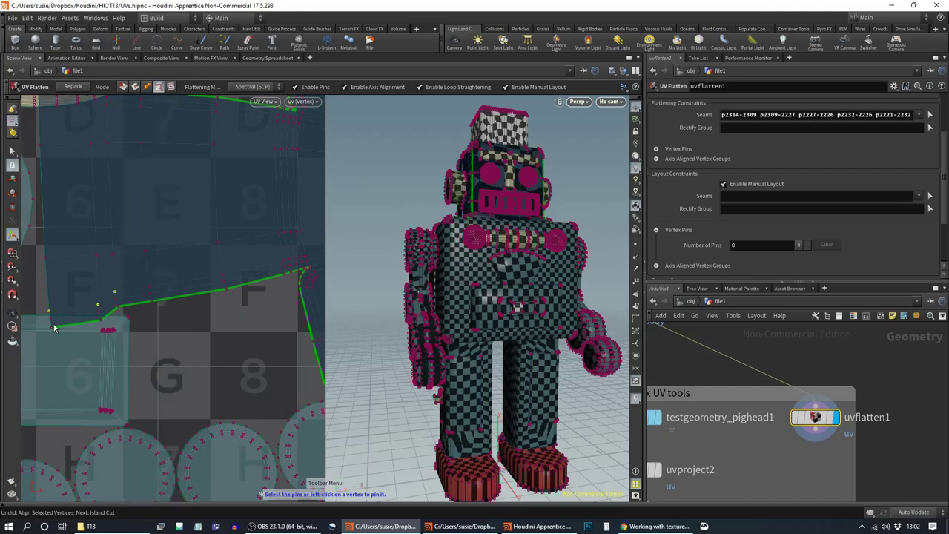
drag(147, 267, 47, 328)
click(95, 326)
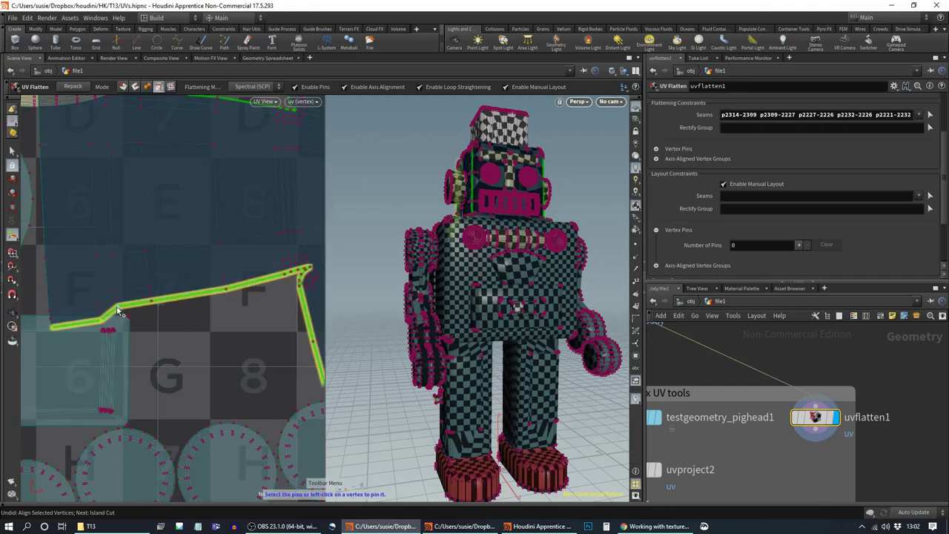
click(304, 269)
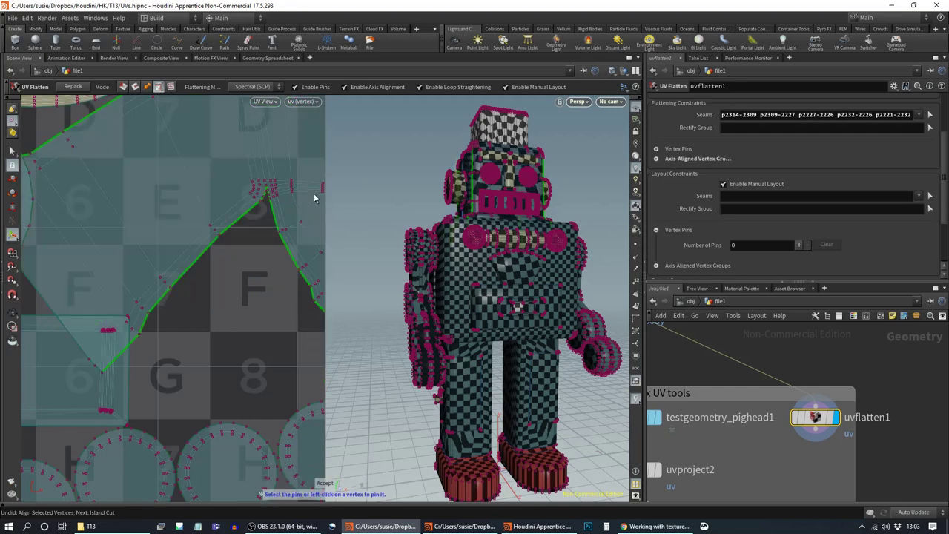
Step: View the whole reshaped head island and undo the alignment along the long arm's lower border
key(space)
scroll(257, 195, down, 3)
middle_drag(257, 195, 174, 310)
key(Return)
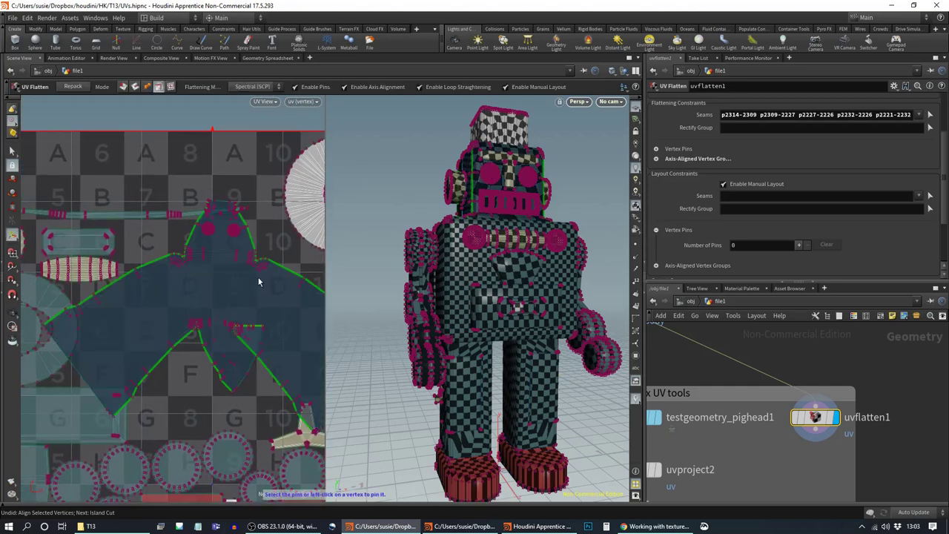
middle_drag(280, 297, 227, 287)
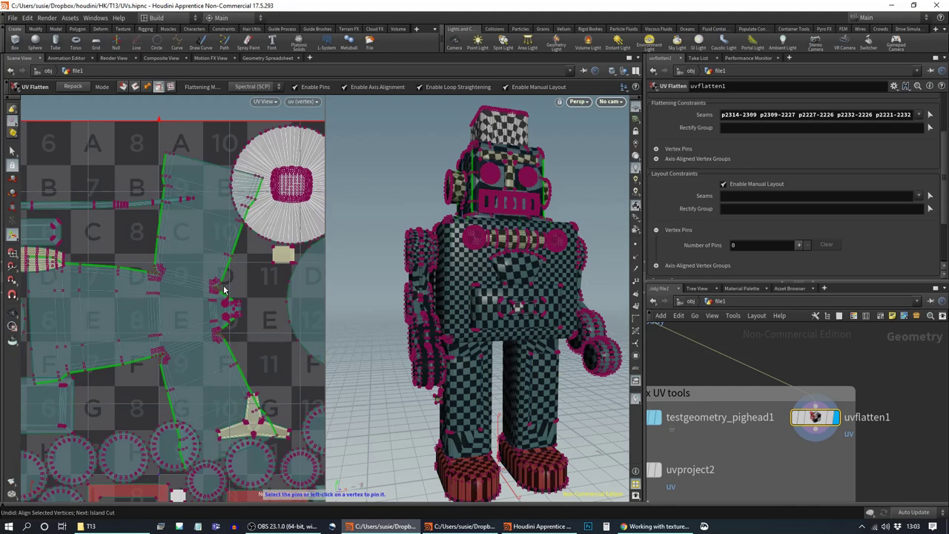
Step: Align the vertical row of vertices beside the face seam on the ear side of the head, picking them on the 3D model
middle_drag(187, 324, 218, 278)
drag(479, 288, 463, 261)
middle_drag(463, 260, 473, 360)
right_drag(473, 360, 593, 338)
middle_drag(483, 329, 489, 304)
scroll(490, 304, up, 6)
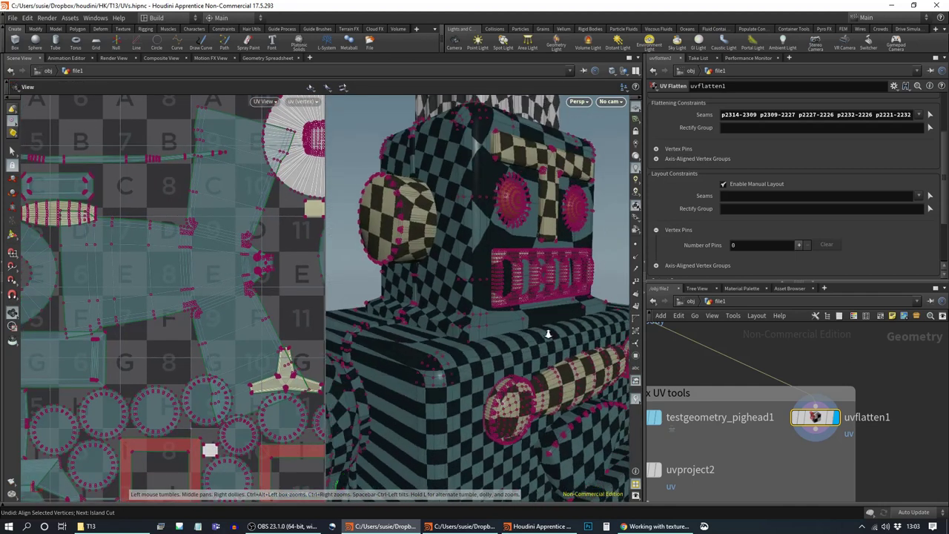
key(Return)
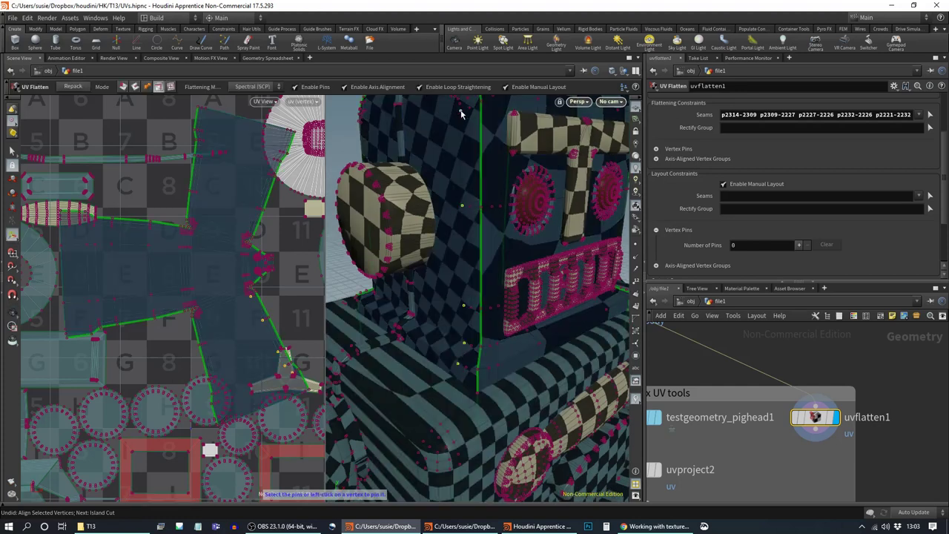
key(a)
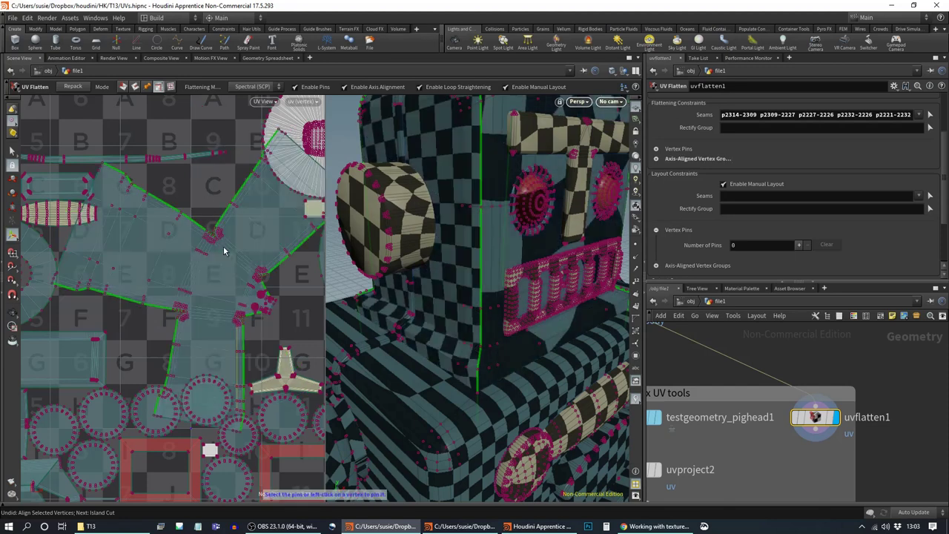
Step: Align the vertices beside the head's corner seam along the lower arm of the head's UV island
alt+middle_drag(264, 345, 269, 261)
key(Return)
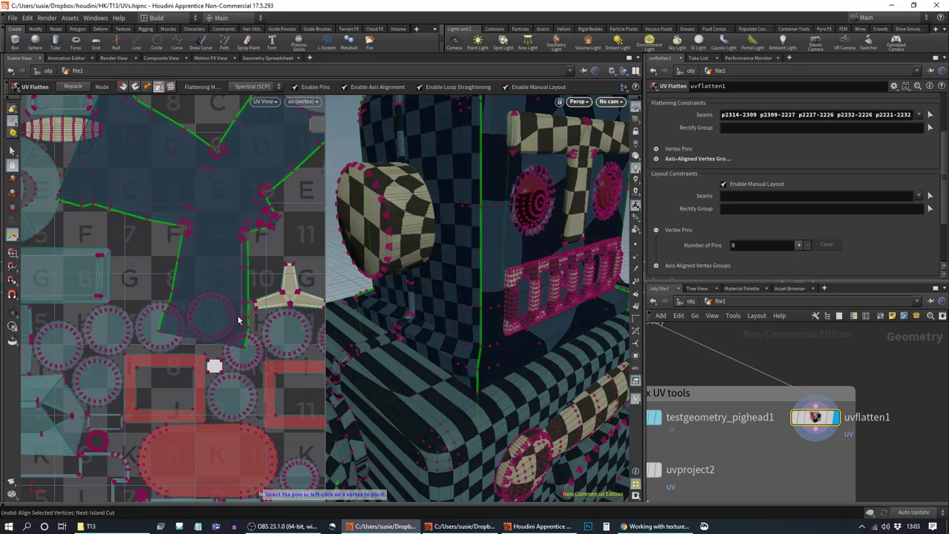
scroll(898, 232, down, 2)
scroll(898, 232, down, 1)
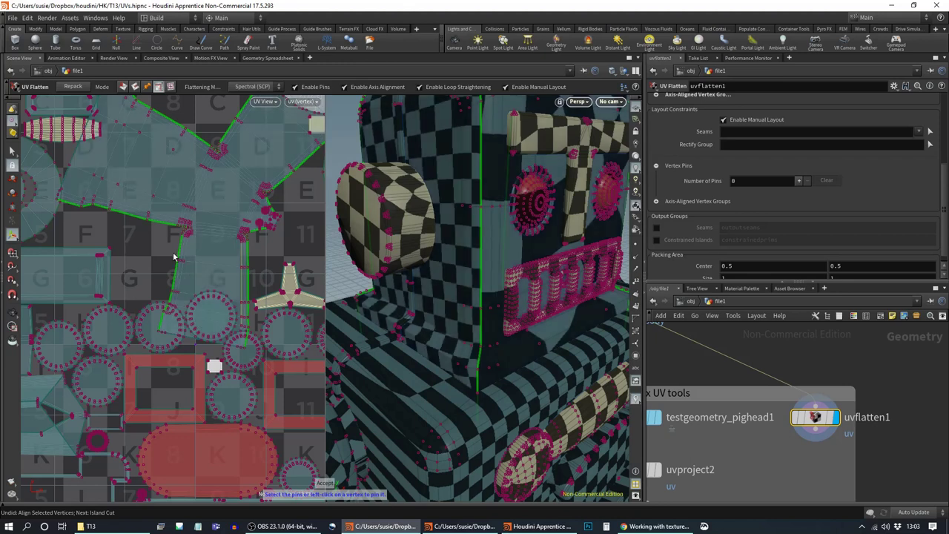
scroll(201, 282, up, 4)
key(Escape)
drag(460, 311, 457, 385)
key(Return)
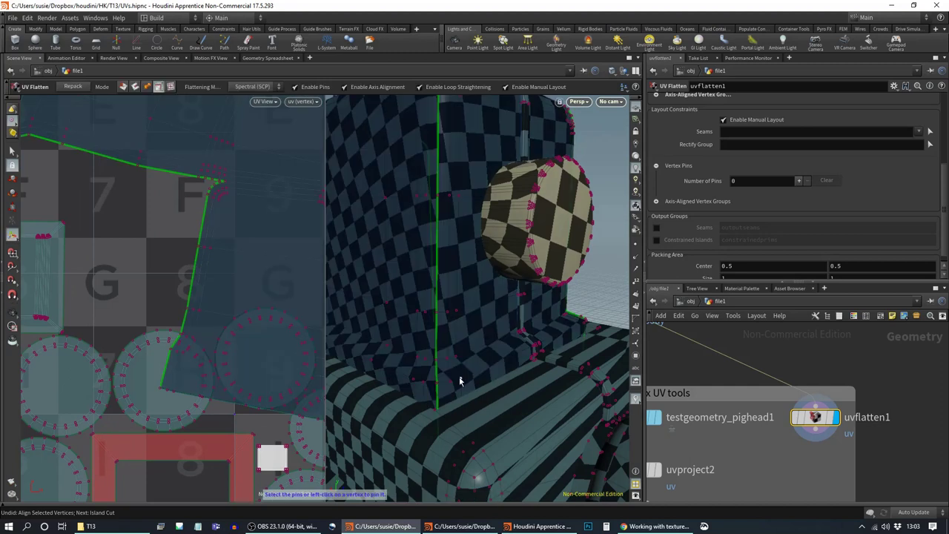
click(455, 355)
click(456, 310)
click(459, 195)
alt+drag(454, 141, 451, 205)
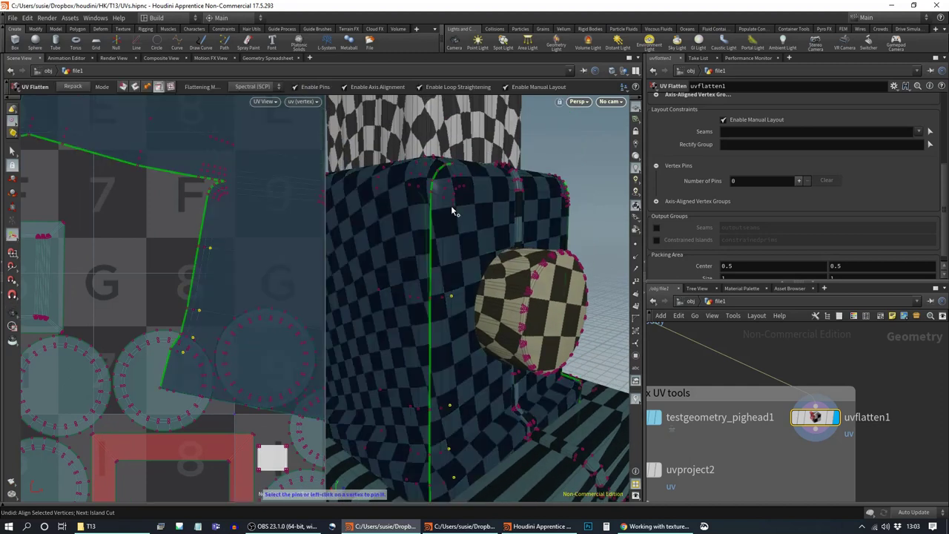
key(a)
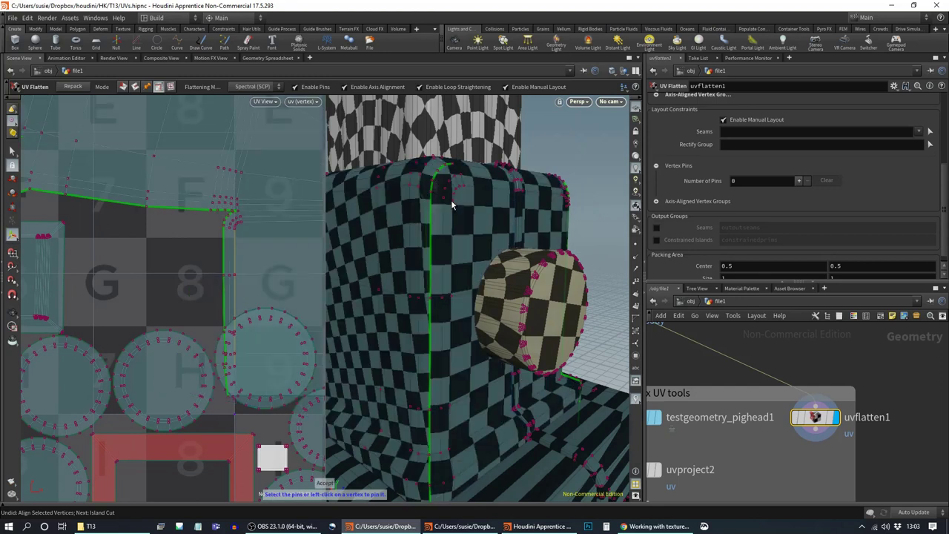
Step: Align the seam-side vertices along both edges of the upper arm of the head's UV island
alt+middle_drag(284, 262, 152, 272)
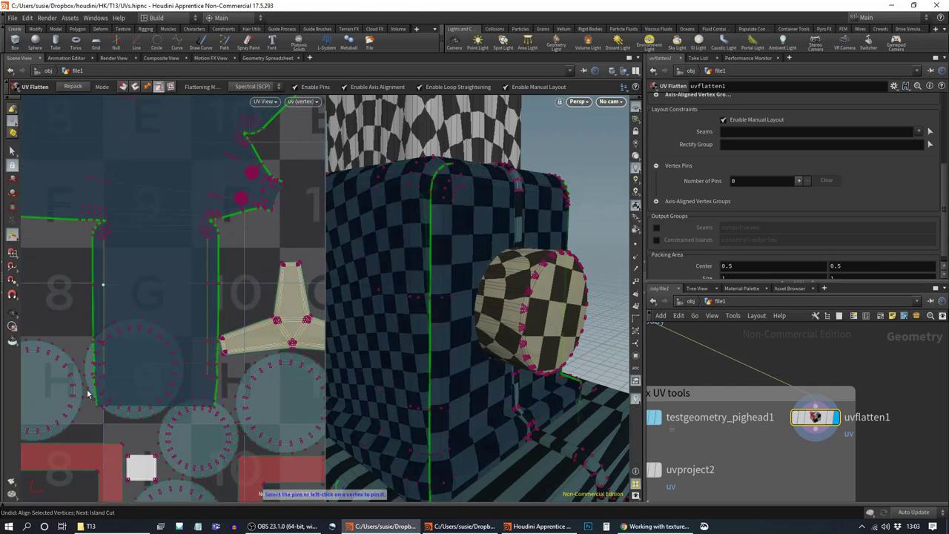
alt+middle_drag(184, 219, 184, 453)
alt+middle_drag(238, 276, 220, 286)
alt+drag(386, 349, 449, 365)
alt+right_drag(450, 364, 428, 375)
alt+drag(429, 376, 614, 329)
alt+middle_drag(521, 455, 530, 434)
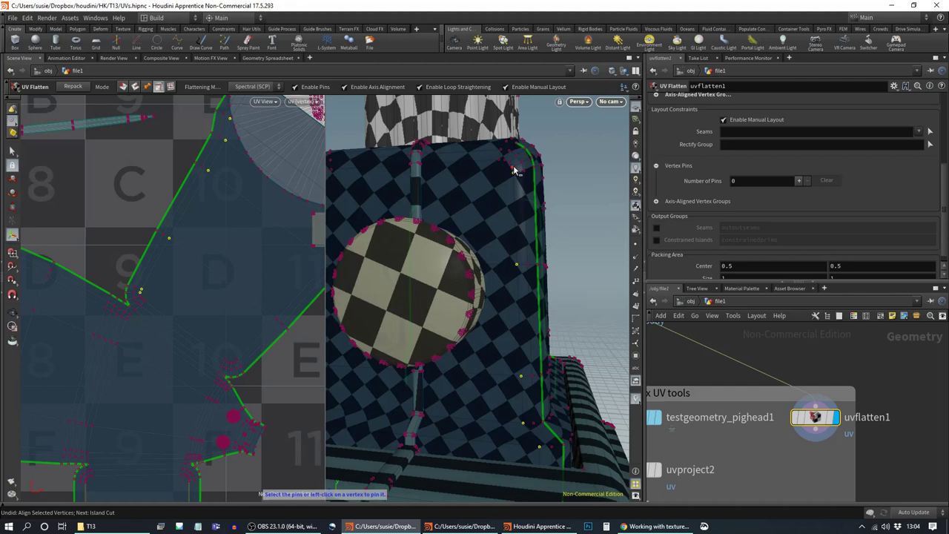
key(Escape)
drag(435, 388, 435, 448)
key(Return)
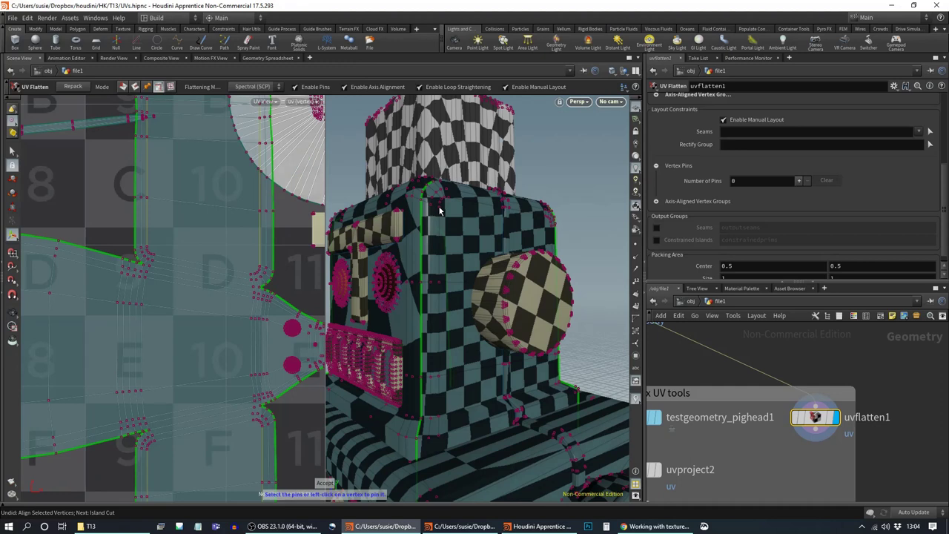
Step: Align the vertices beside the seam along the upper edge of the face panel in the head's UV island
scroll(240, 287, down, 5)
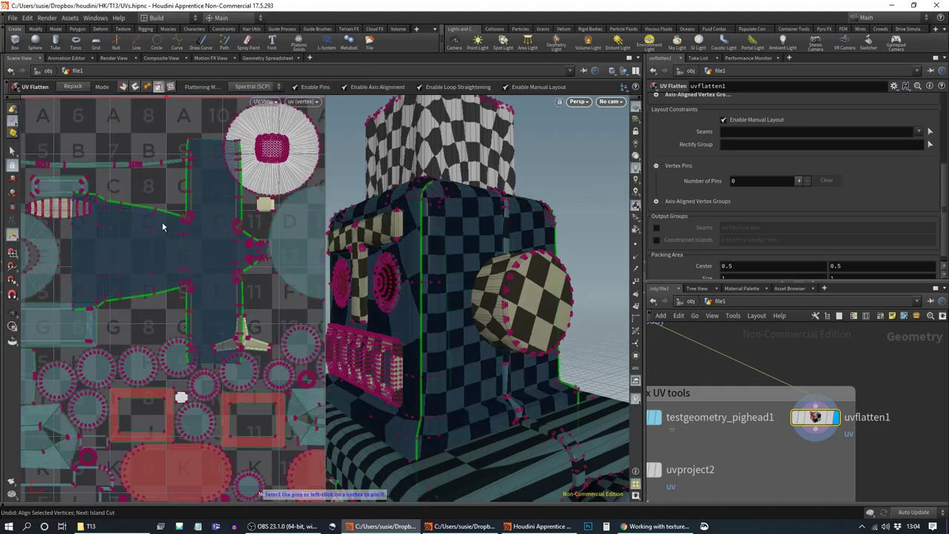
scroll(289, 362, up, 4)
right_drag(289, 362, 376, 373)
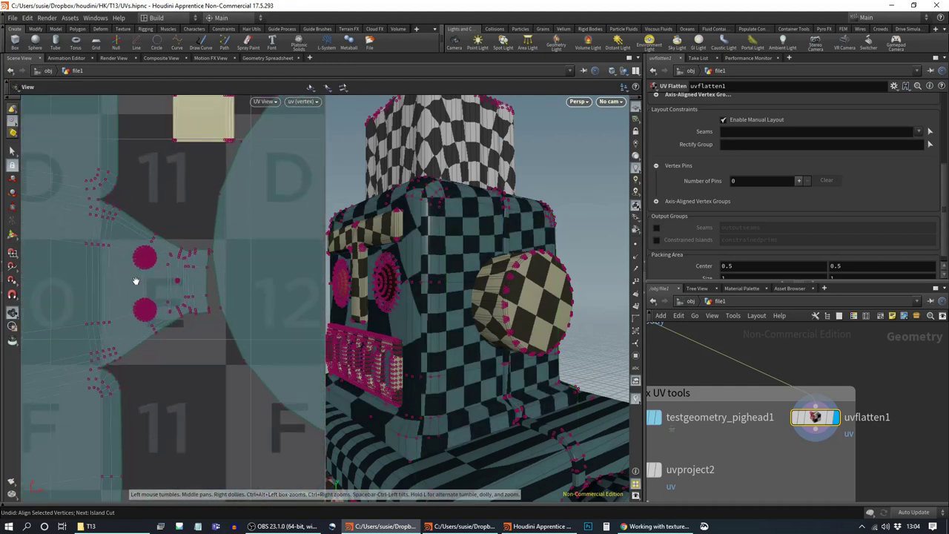
middle_drag(135, 280, 141, 321)
right_drag(142, 322, 178, 325)
drag(407, 336, 495, 360)
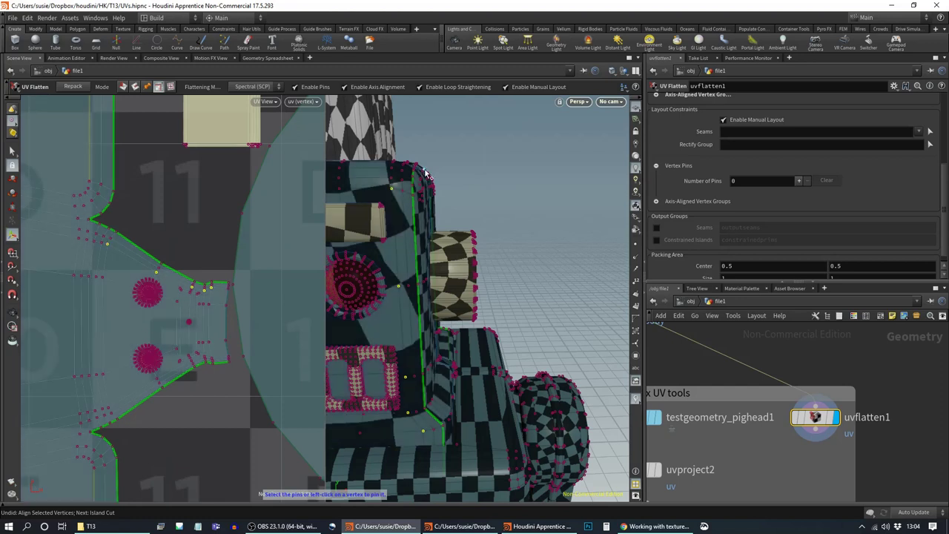
key(a)
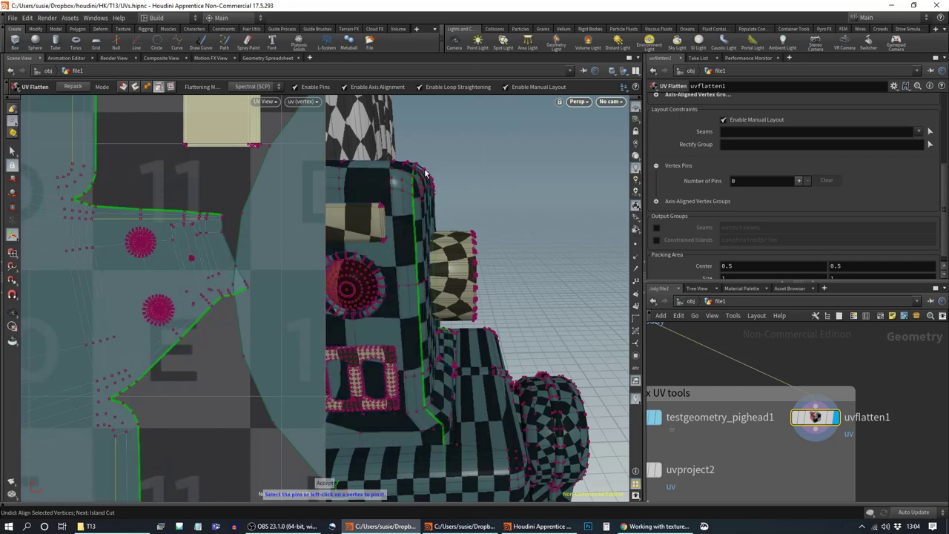
Step: Align the vertices beside the face panel's opposite seam, along its lower edge in the head's UV island
alt+middle_drag(411, 363, 504, 360)
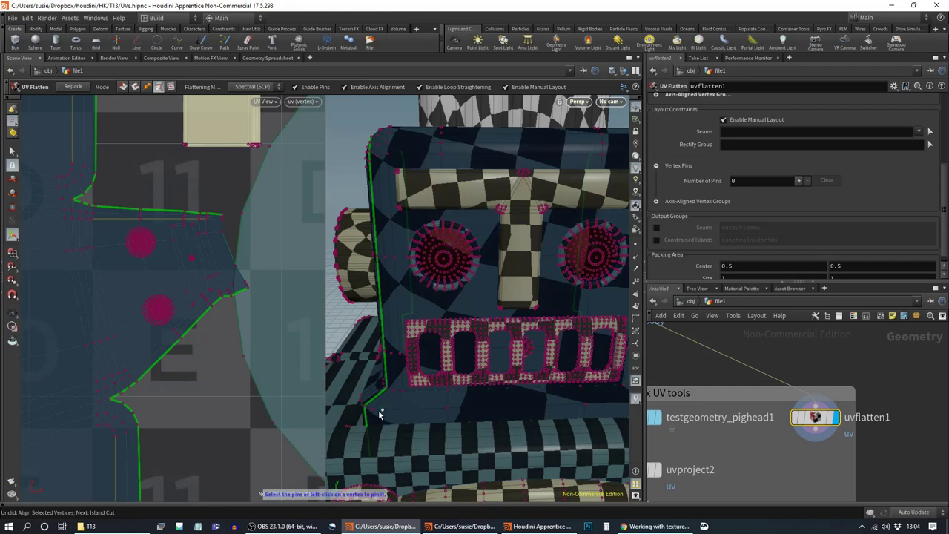
click(399, 355)
click(394, 257)
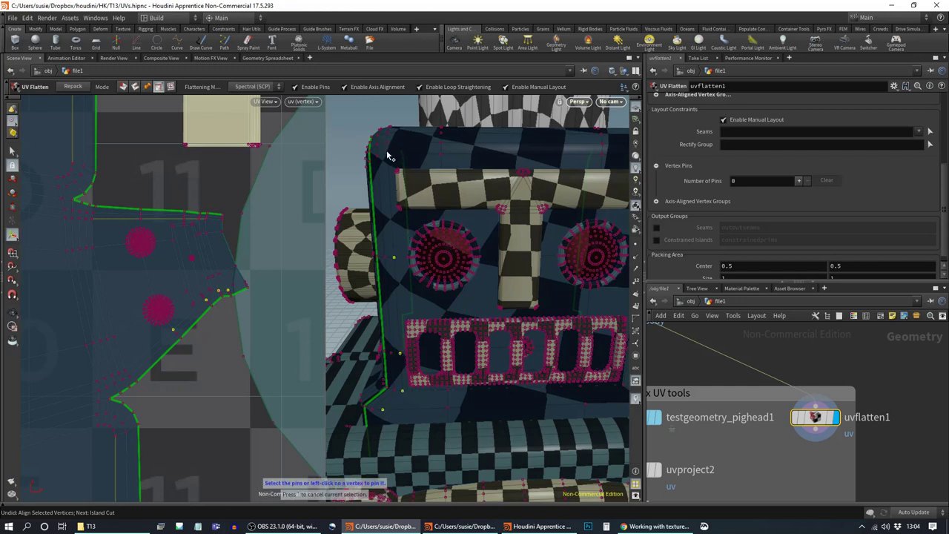
click(388, 155)
key(a)
Step: Align the vertices beside the back corner seam of the head to straighten the back panel's upper UV edge
alt+right_drag(276, 295, 171, 296)
alt+middle_drag(204, 296, 318, 278)
alt+drag(530, 284, 539, 354)
key(Return)
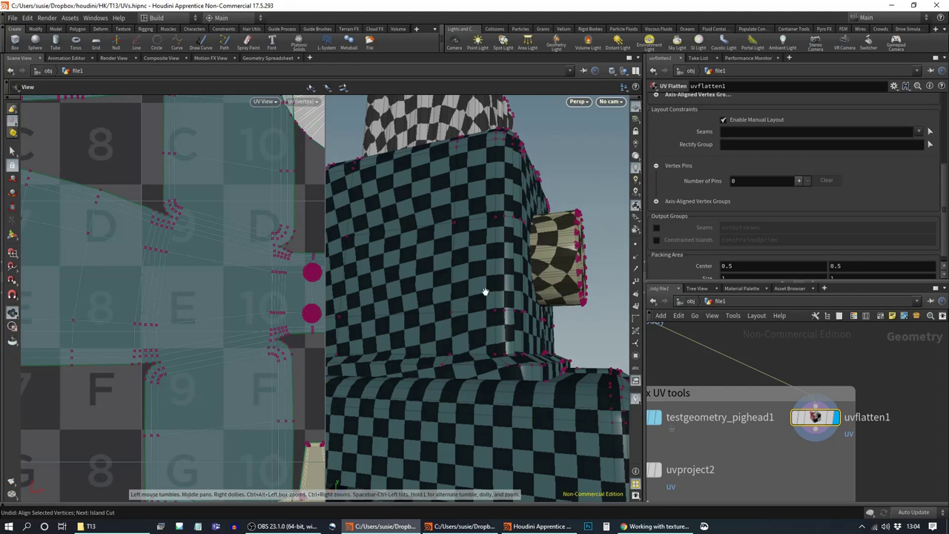
alt+drag(462, 289, 528, 294)
alt+right_drag(528, 293, 454, 299)
alt+drag(454, 299, 524, 301)
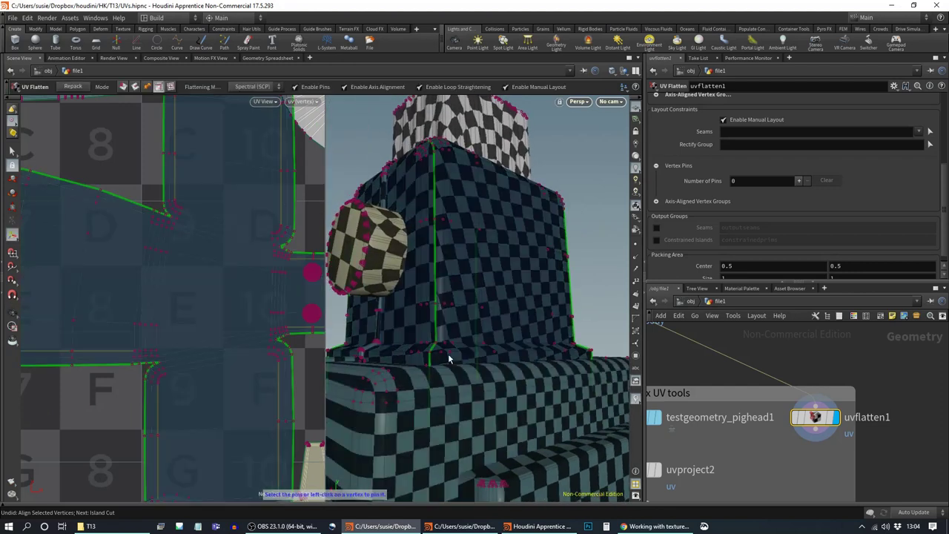
click(451, 220)
key(Escape)
scroll(105, 302, up, 5)
key(Return)
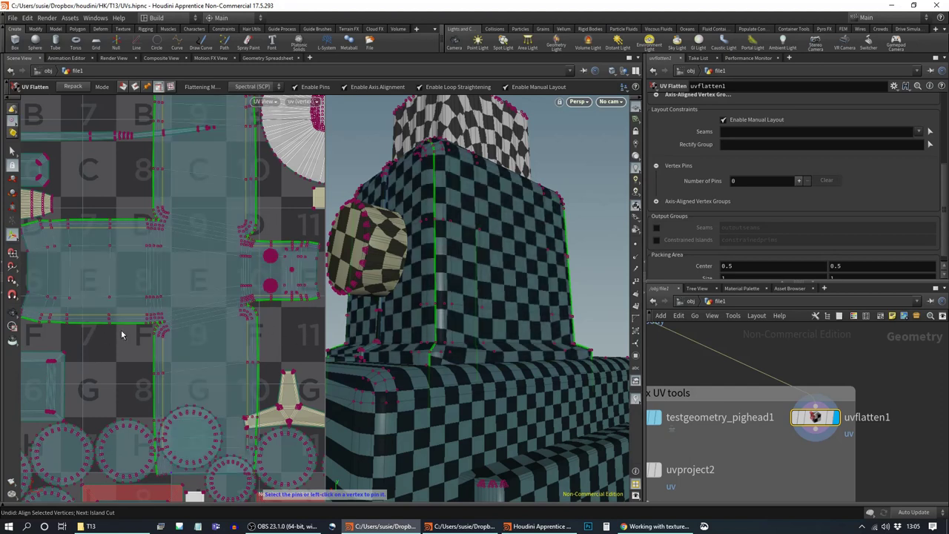
Step: Examine the checker pattern on the robot's head from the side and the front
key(Escape)
drag(494, 282, 519, 297)
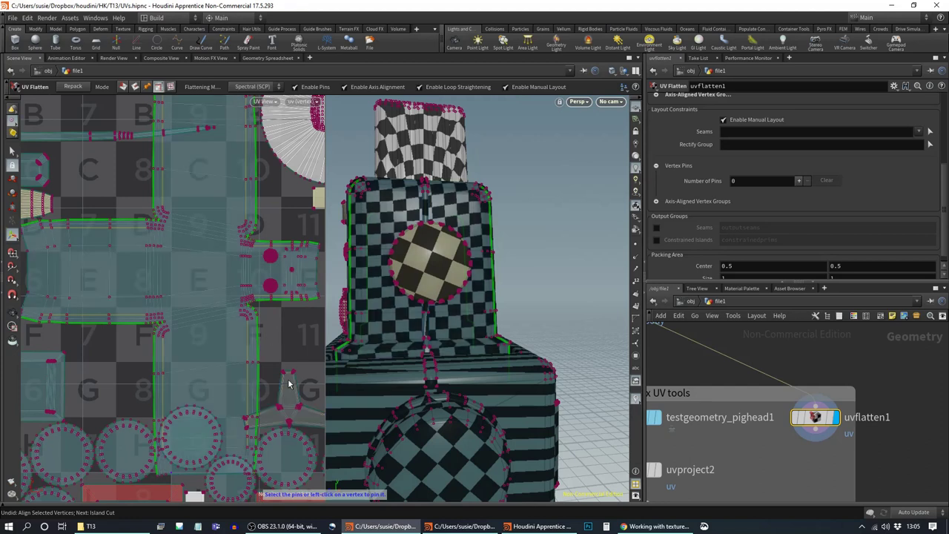
alt+drag(451, 293, 507, 297)
alt+right_drag(525, 306, 434, 295)
drag(434, 295, 504, 296)
key(Return)
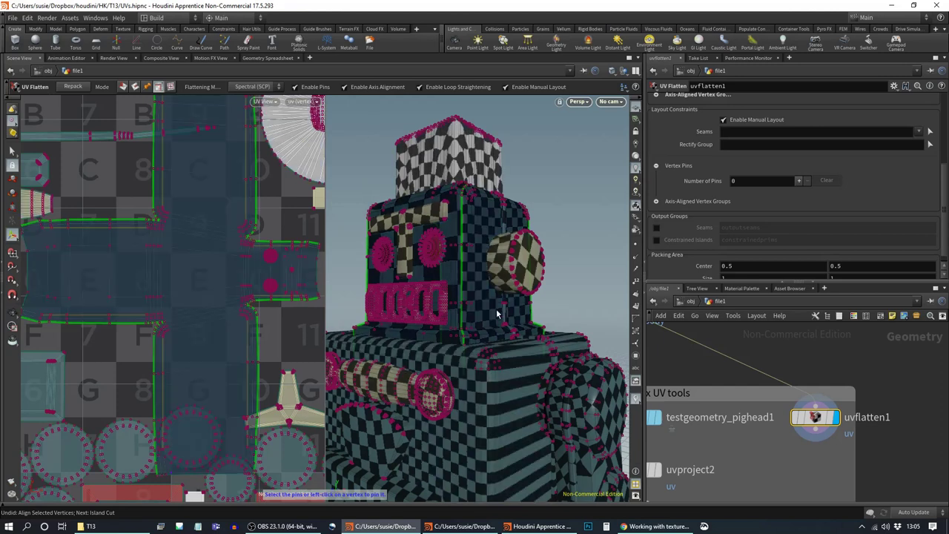
key(Escape)
drag(549, 316, 501, 297)
key(Return)
Step: Turn off Enable Manual Layout in the UV Flatten node's layout constraints
scroll(835, 193, down, 1)
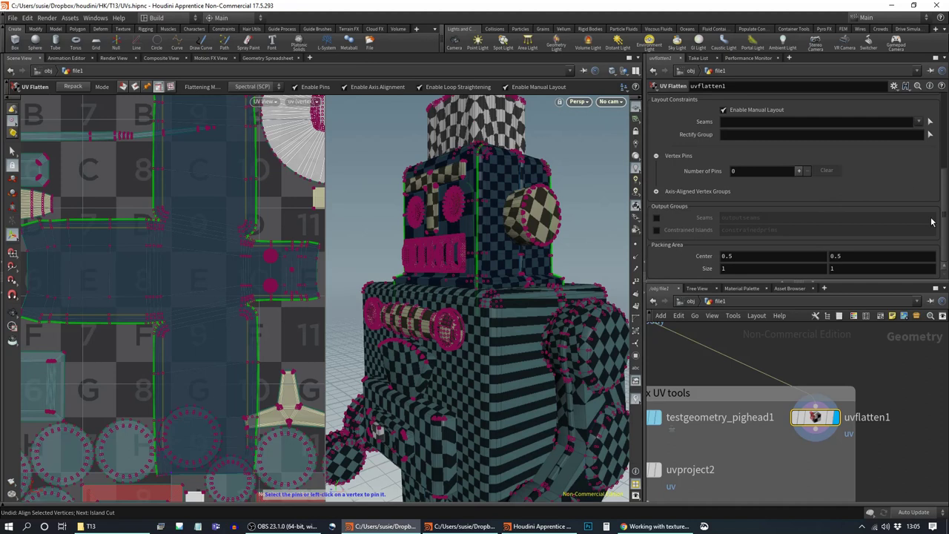
scroll(705, 173, up, 3)
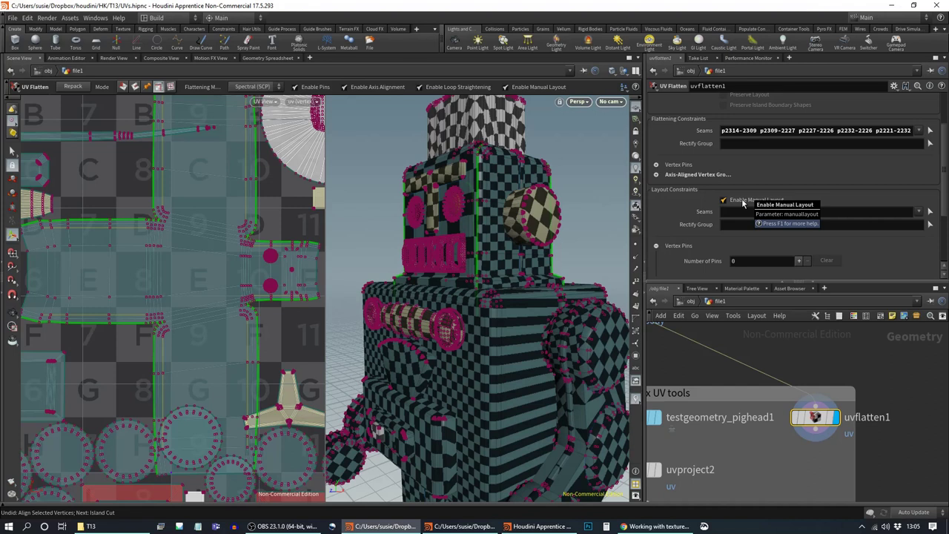
click(741, 200)
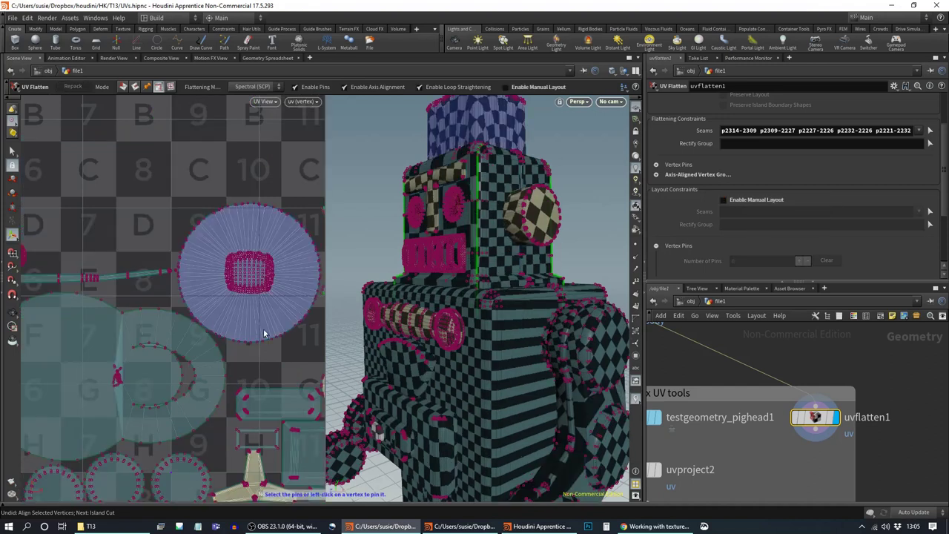
Step: Examine the repacked UV islands across the whole tile and review the UV Flatten node's settings
alt+right_drag(252, 324, 138, 331)
alt+middle_drag(187, 338, 135, 201)
alt+middle_drag(231, 257, 208, 309)
middle_drag(227, 279, 227, 299)
right_drag(227, 299, 272, 311)
middle_drag(270, 277, 269, 297)
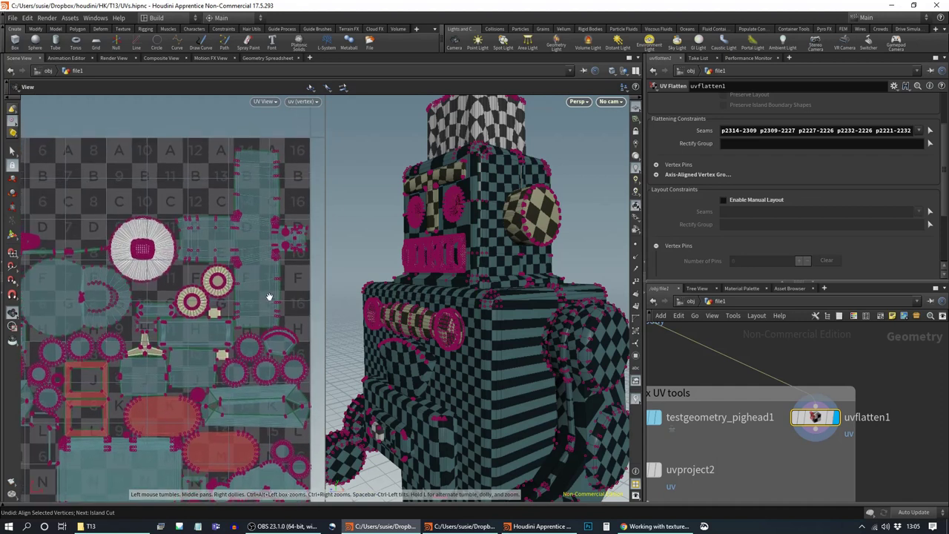
alt+right_drag(286, 305, 252, 304)
alt+middle_drag(272, 312, 290, 249)
scroll(875, 237, up, 2)
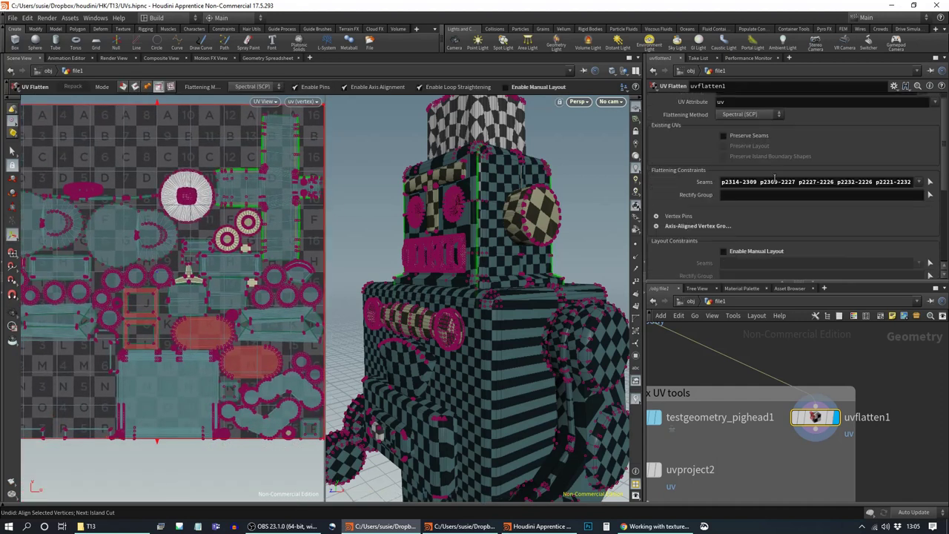
scroll(774, 178, up, 1)
scroll(800, 140, down, 1)
scroll(800, 137, down, 3)
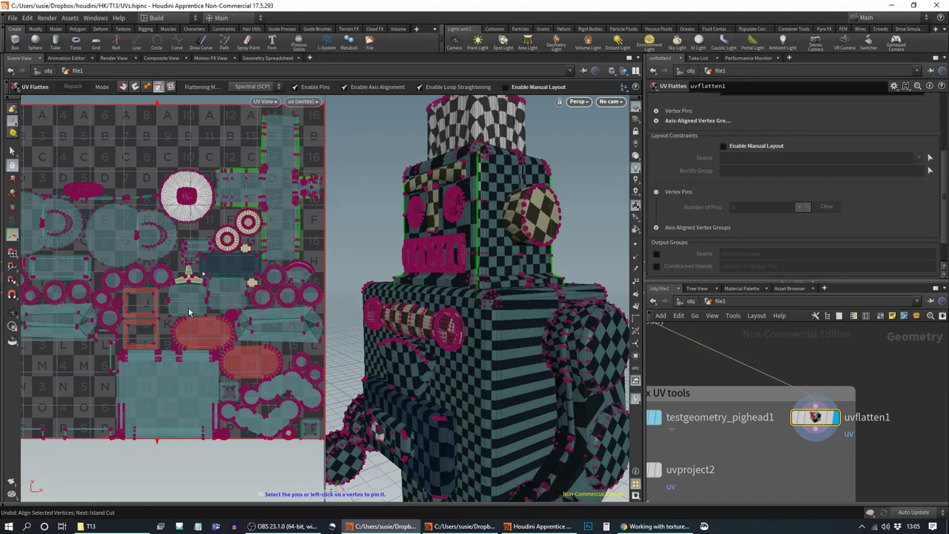
click(735, 148)
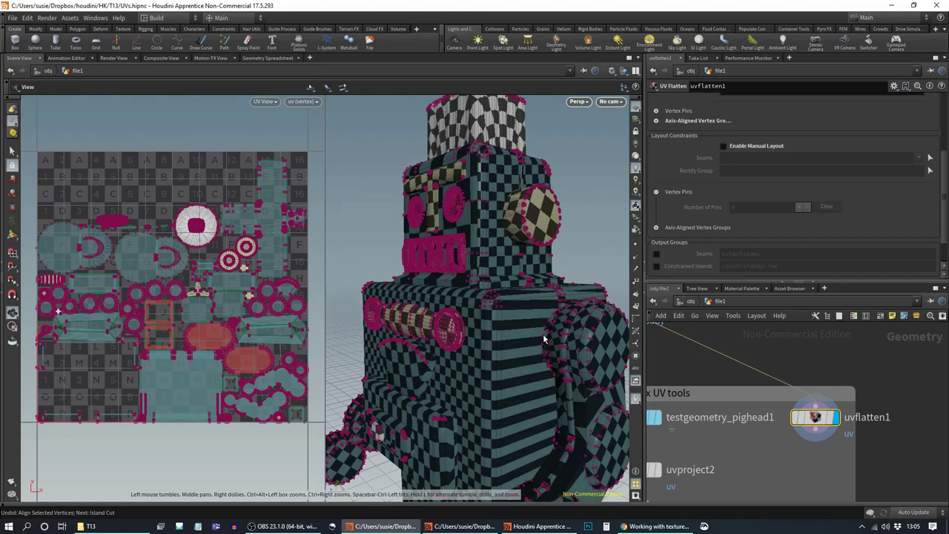
key(Return)
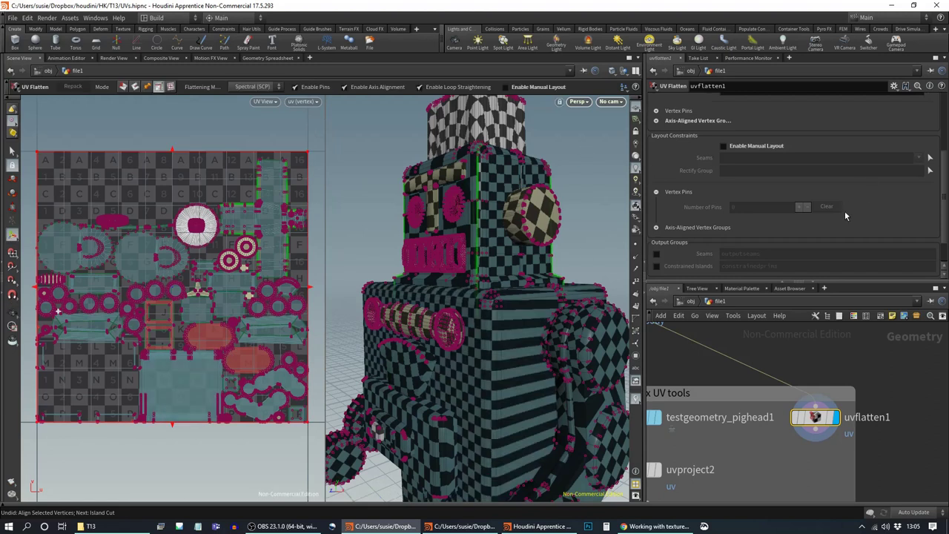
scroll(845, 211, up, 3)
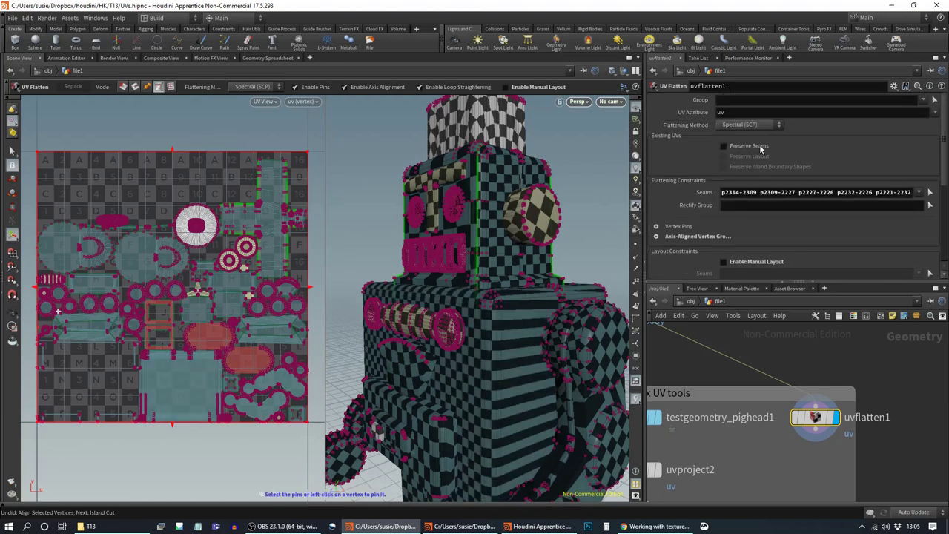
Step: Move the uvflatten1 node lower in the network and add a UV Autoseam node above it
drag(817, 418, 820, 469)
middle_drag(895, 418, 868, 372)
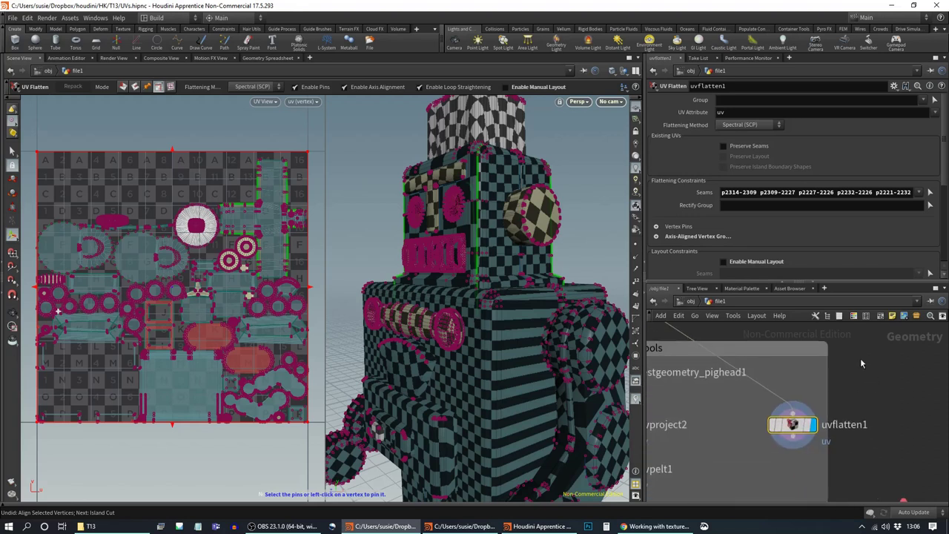
key(Tab)
text(uv)
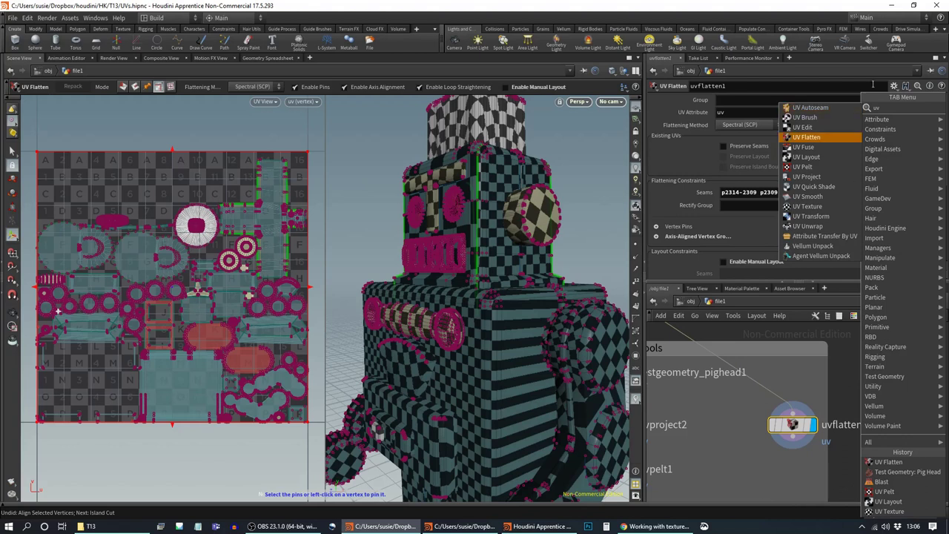
click(824, 108)
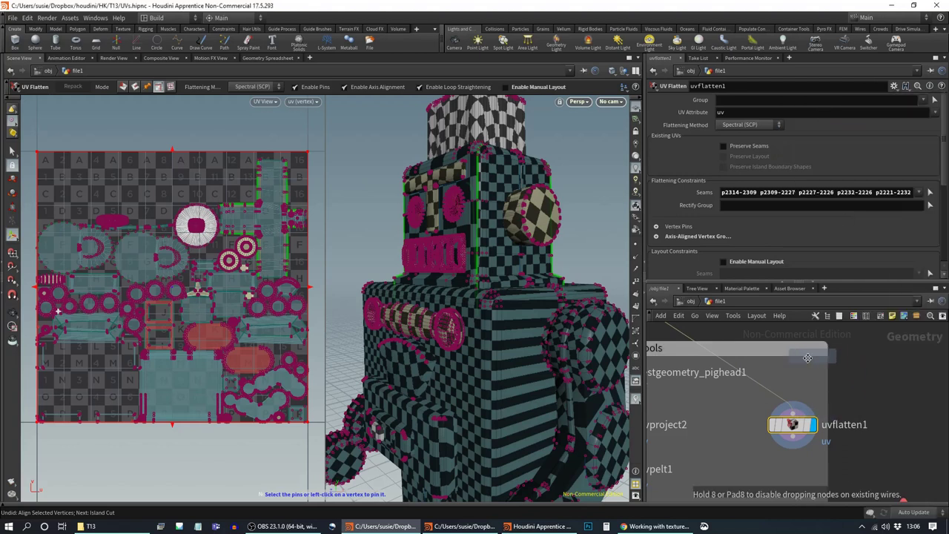
click(790, 374)
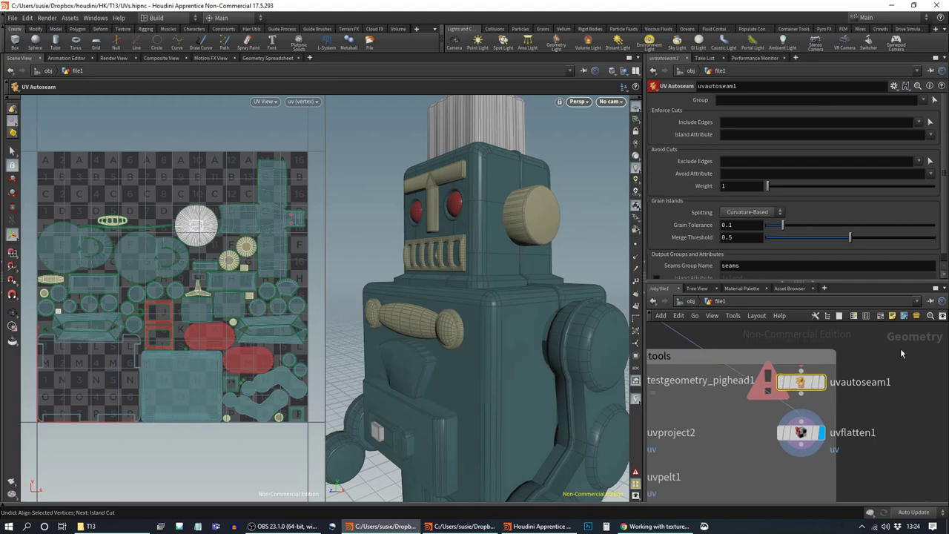
Step: Move the UV Autoseam node above the Complex UV tools box, connect the file1 output to it and display it
middle_drag(900, 348, 927, 420)
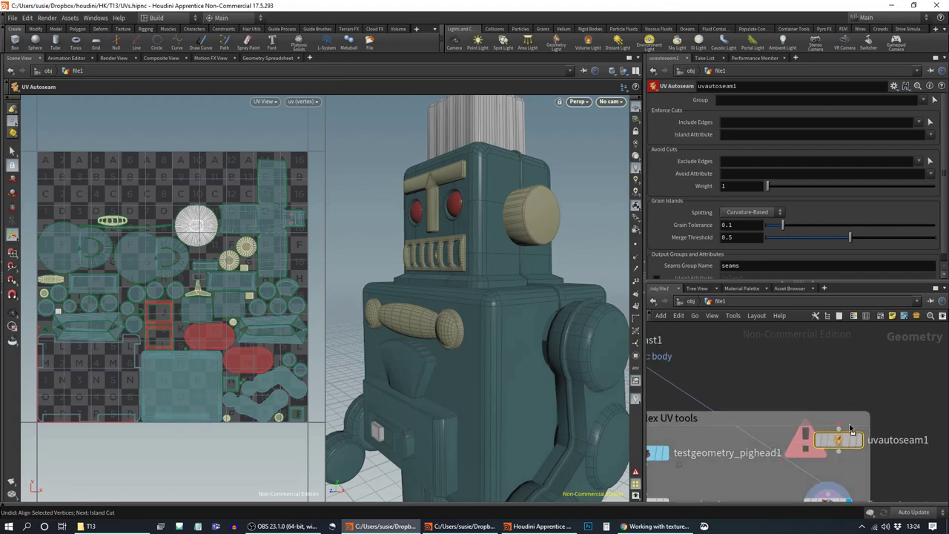
drag(836, 469, 835, 406)
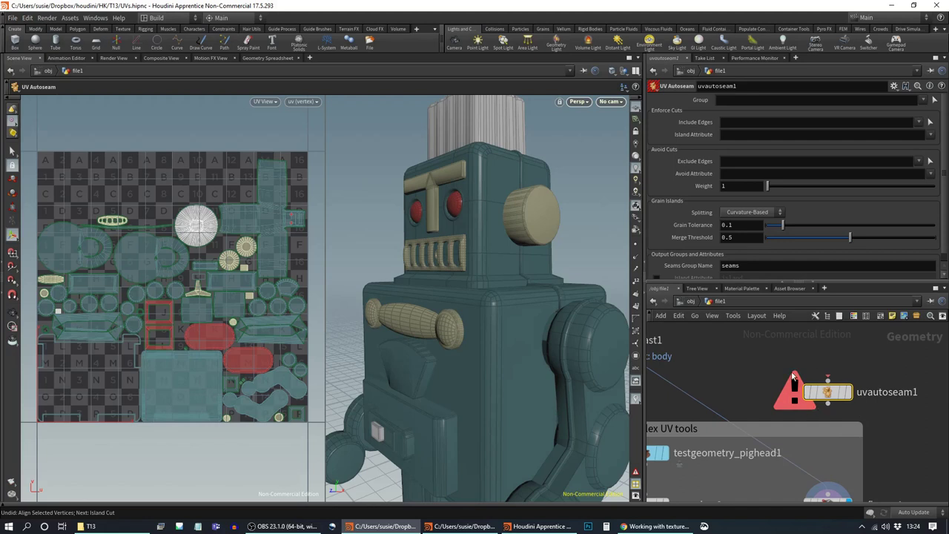
middle_drag(898, 415, 906, 458)
middle_drag(733, 371, 847, 375)
scroll(847, 375, down, 2)
drag(734, 355, 936, 418)
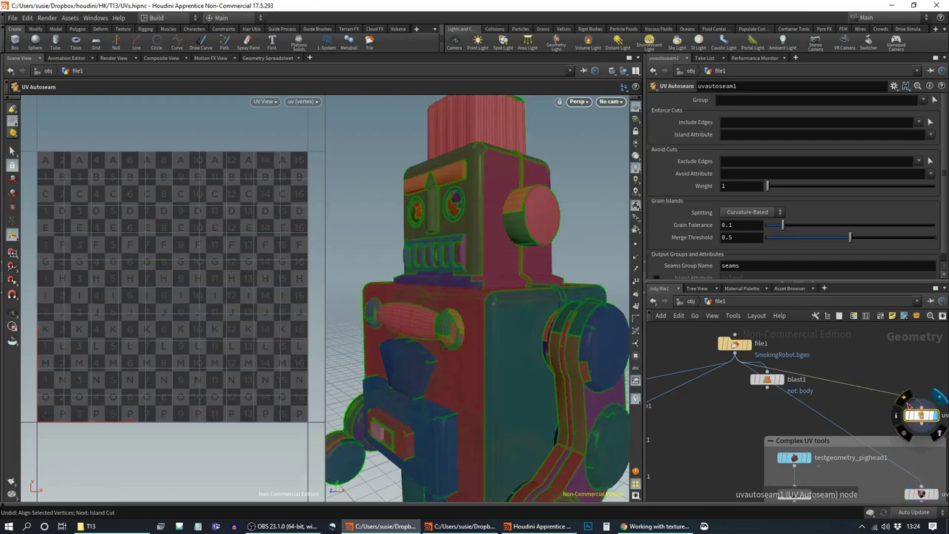
Step: Examine the seams and coloured islands that UV Autoseam generated across the robot's front, side, arms and legs
key(space)
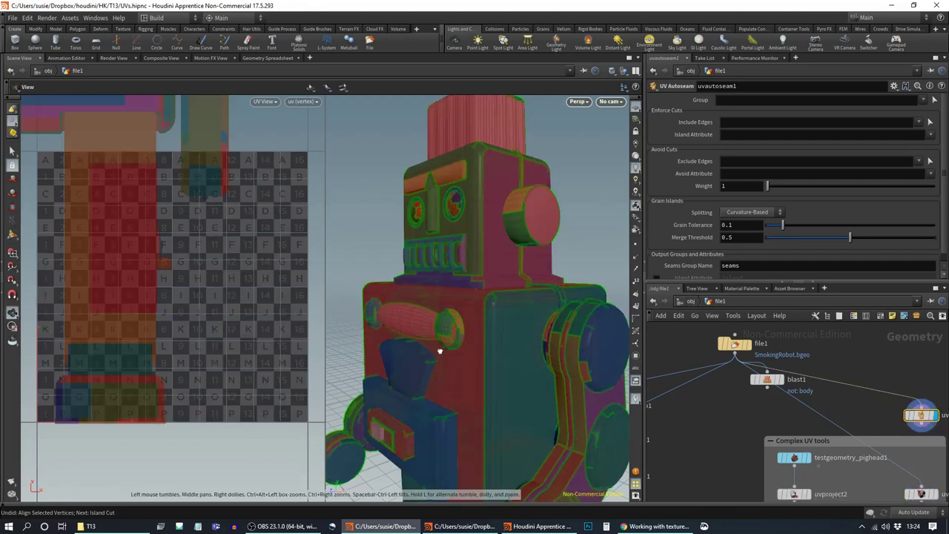
drag(435, 350, 502, 352)
right_drag(502, 351, 431, 354)
drag(430, 355, 582, 278)
key(Return)
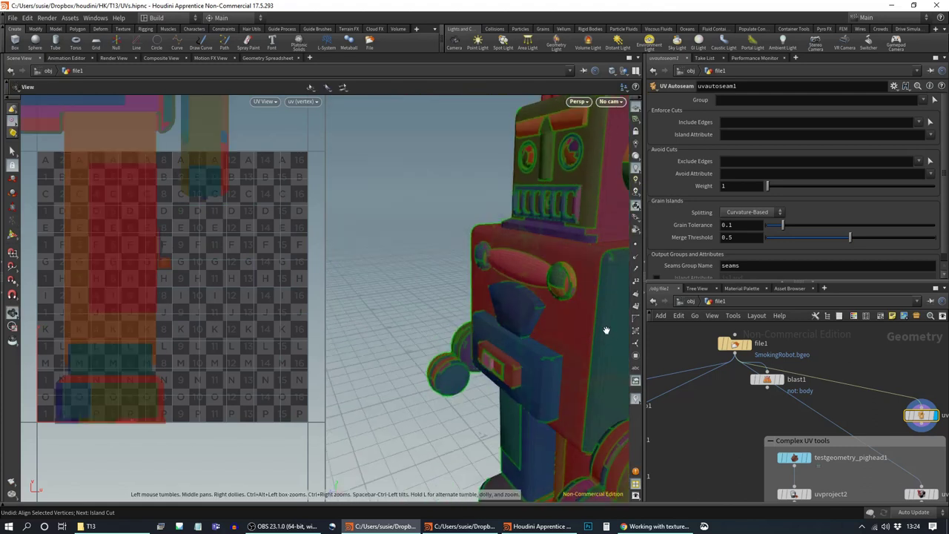
alt+middle_drag(606, 331, 532, 303)
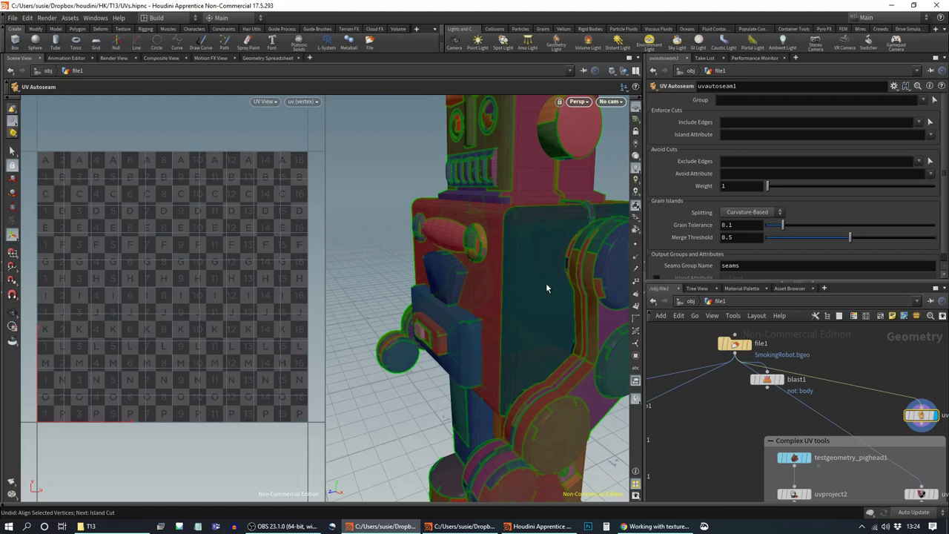
drag(433, 347, 475, 247)
drag(427, 320, 623, 260)
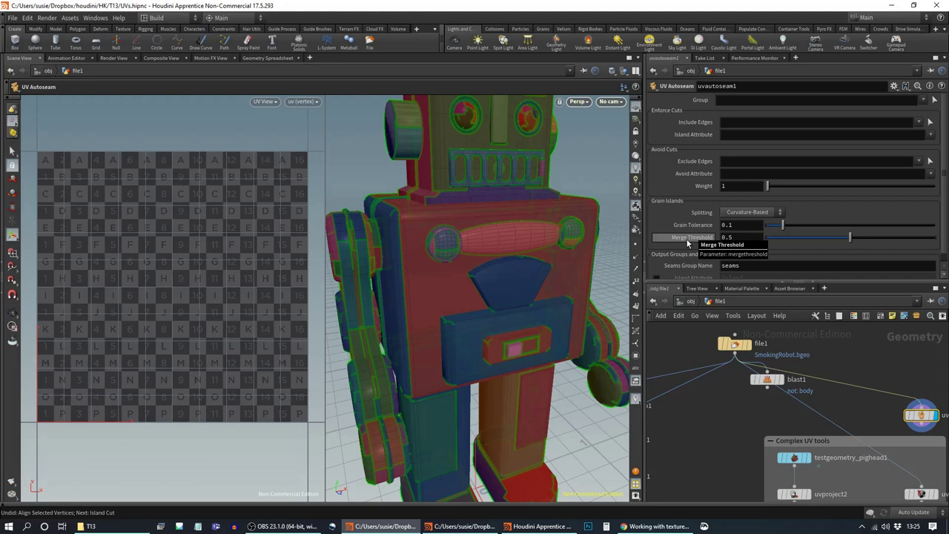
Step: Set the UV Autoseam node's Grain Tolerance to 0.253 and Merge Threshold to 0.462
drag(783, 225, 841, 236)
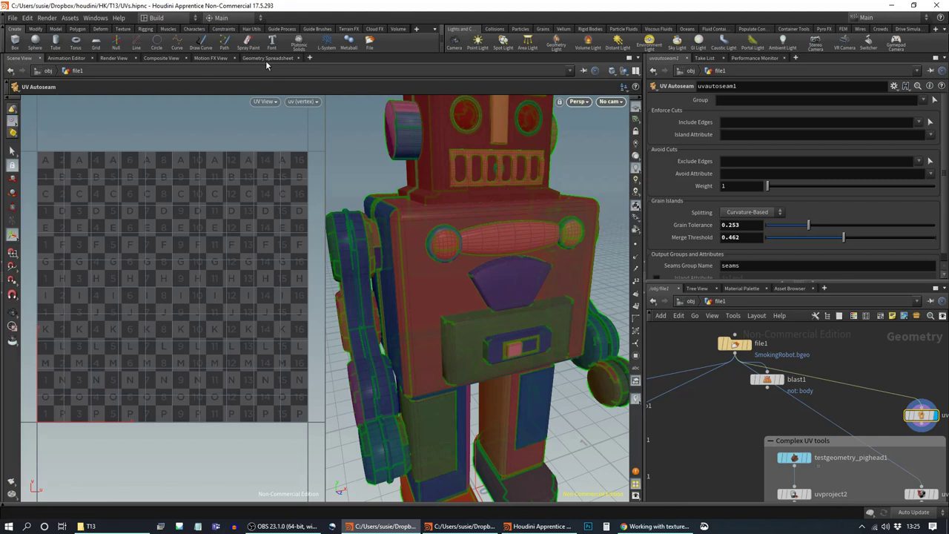
Step: Inspect uvautoseam1's primitive attributes in the Geometry Spreadsheet, then return to the Scene View
click(266, 58)
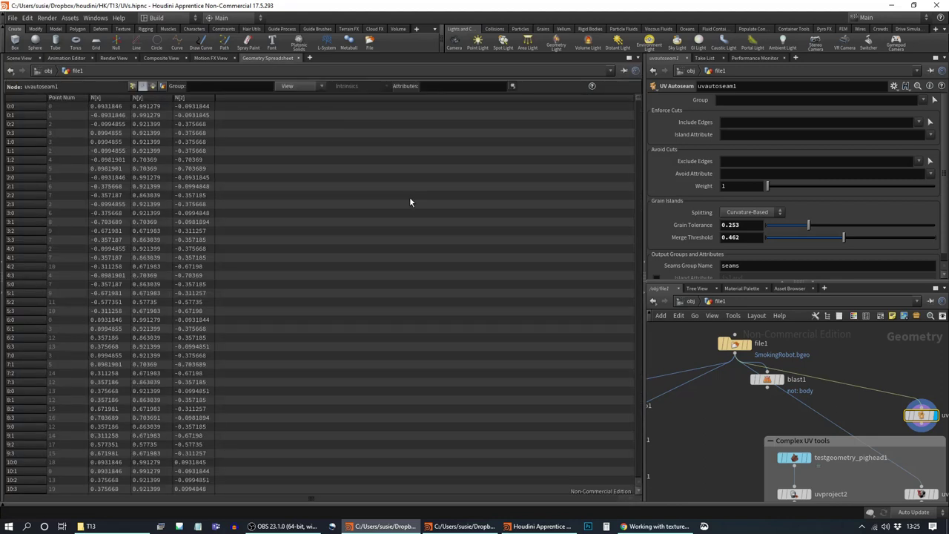
click(153, 86)
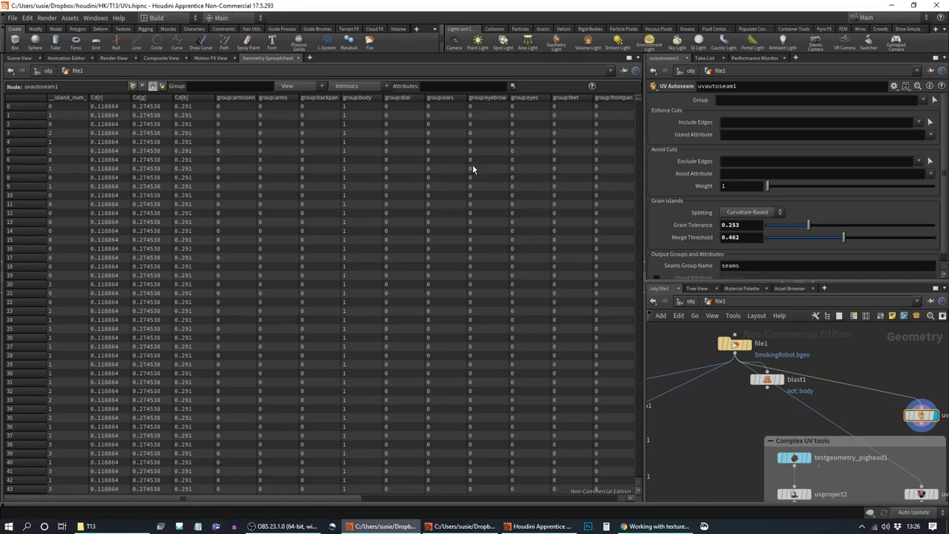
mouse_move(639, 107)
mouse_down()
mouse_move(636, 443)
mouse_move(638, 200)
mouse_move(650, 96)
mouse_up()
drag(637, 98, 634, 78)
click(20, 58)
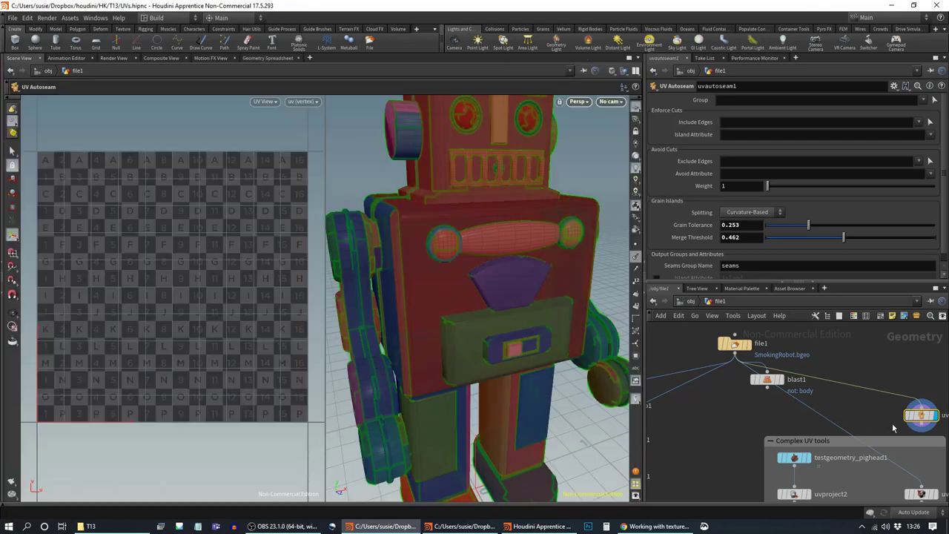
Step: Add a Color node connected to the uvautoseam1 output and place it just below that node
middle_drag(871, 411, 784, 370)
scroll(785, 369, down, 1)
middle_drag(904, 417, 885, 382)
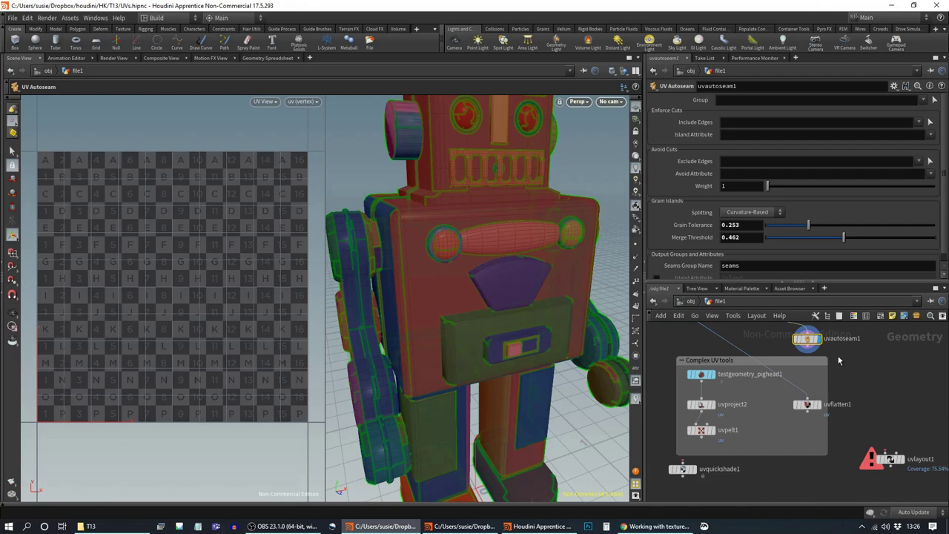
click(808, 350)
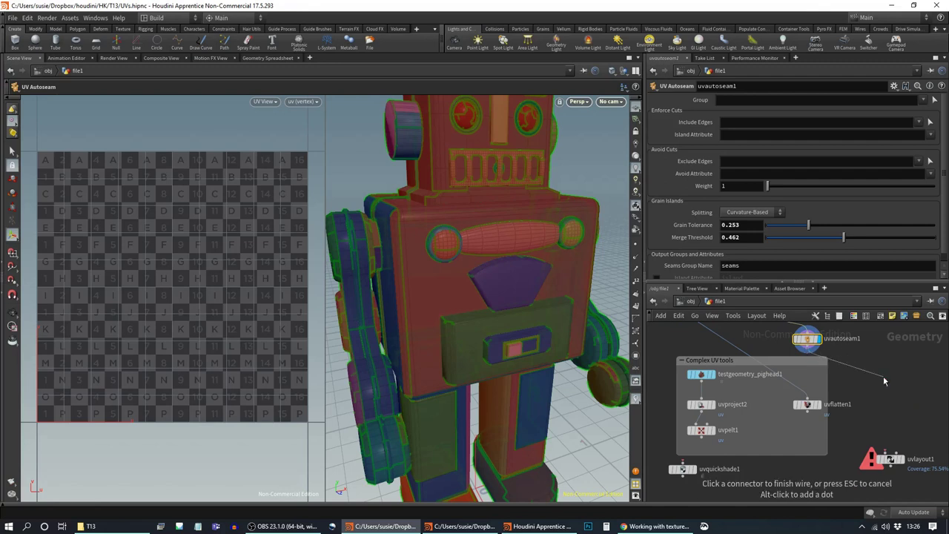
key(Tab)
text(colo)
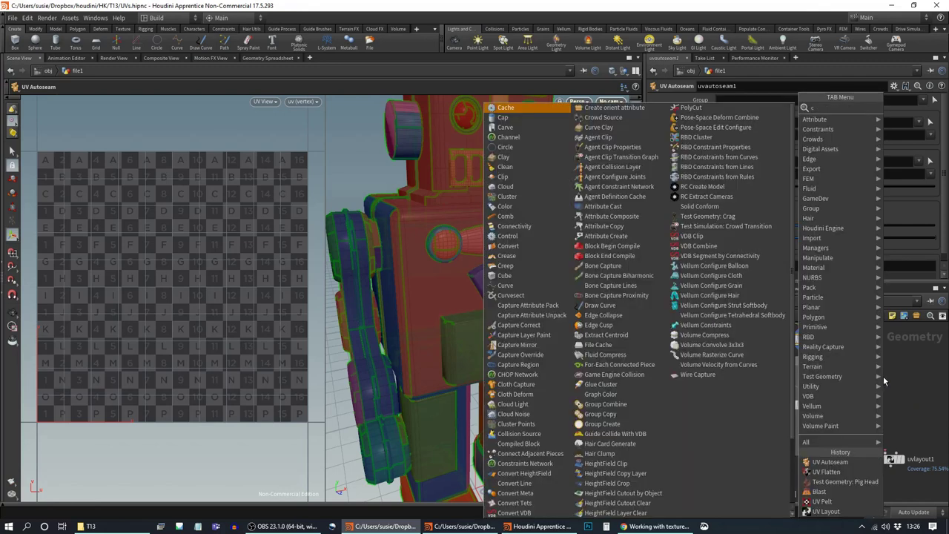
key(Return)
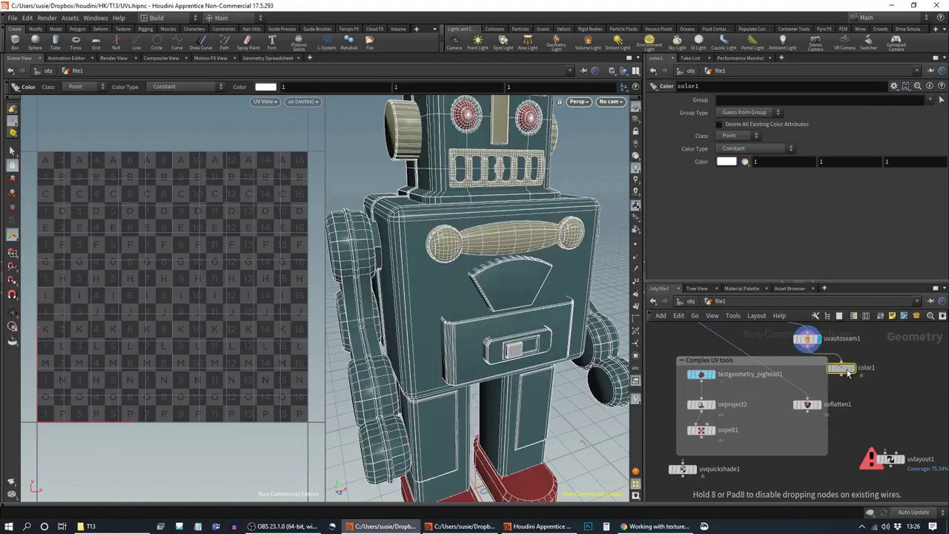
click(849, 371)
Step: Set the Color node's Class to Primitive and its Color Type to Random from Attribute
click(745, 137)
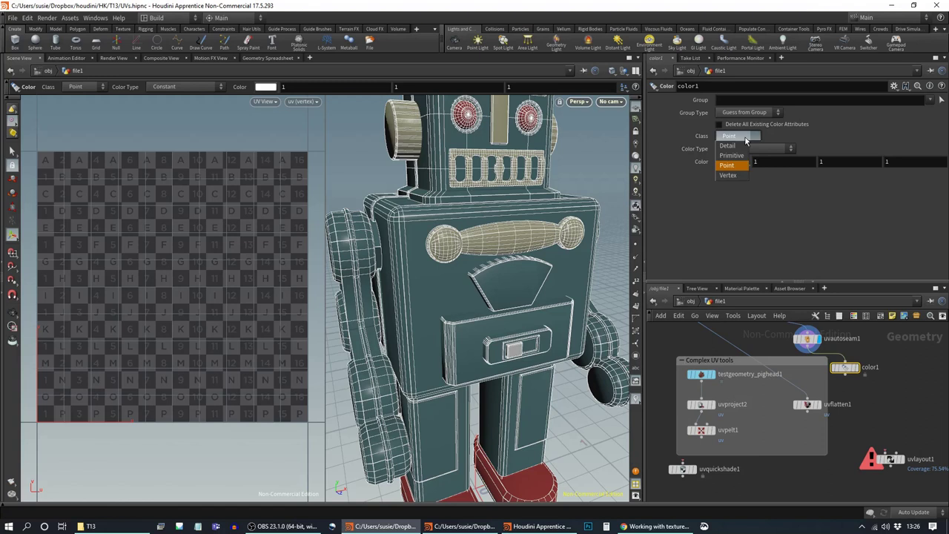
click(738, 162)
click(759, 150)
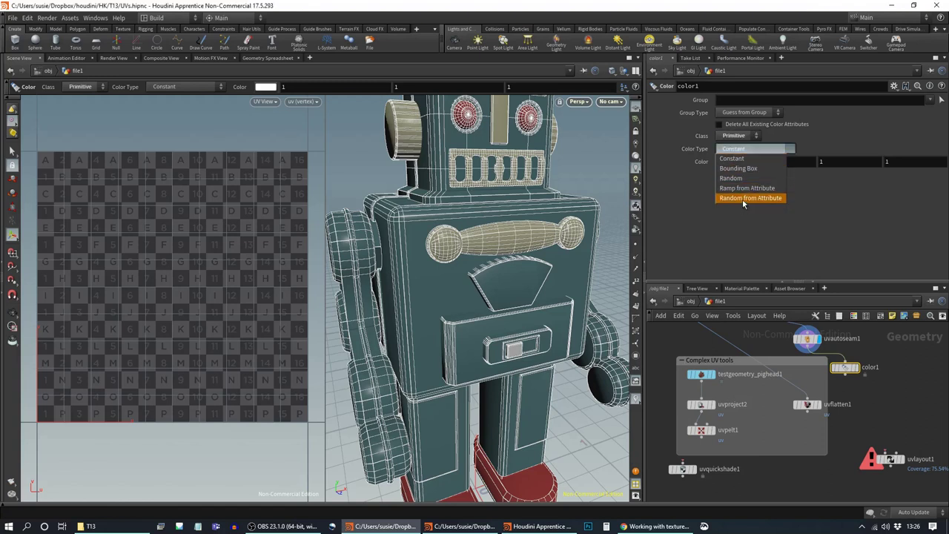
click(741, 198)
click(740, 174)
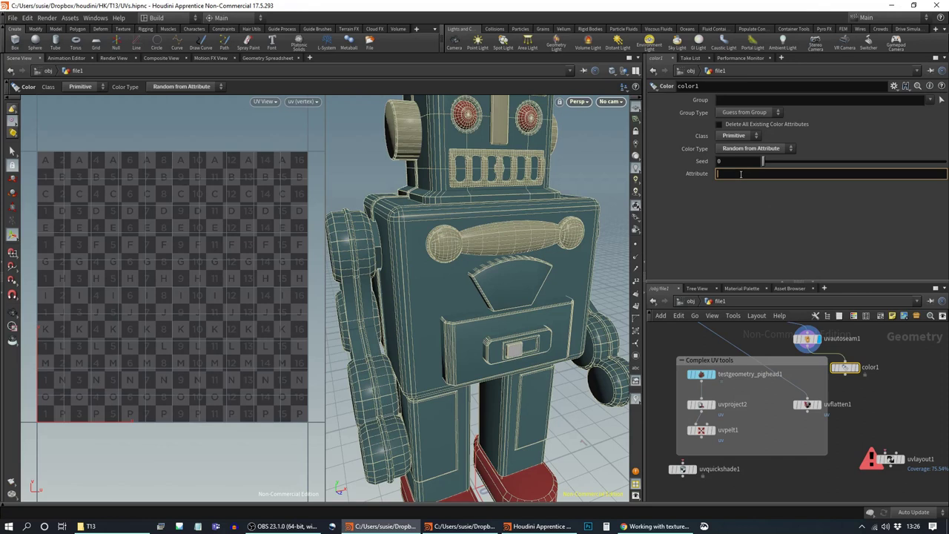
Step: Widen the first attribute column of uvautoseam1 in the Geometry Spreadsheet to read the island attribute's full name, then return to the Scene View
click(280, 59)
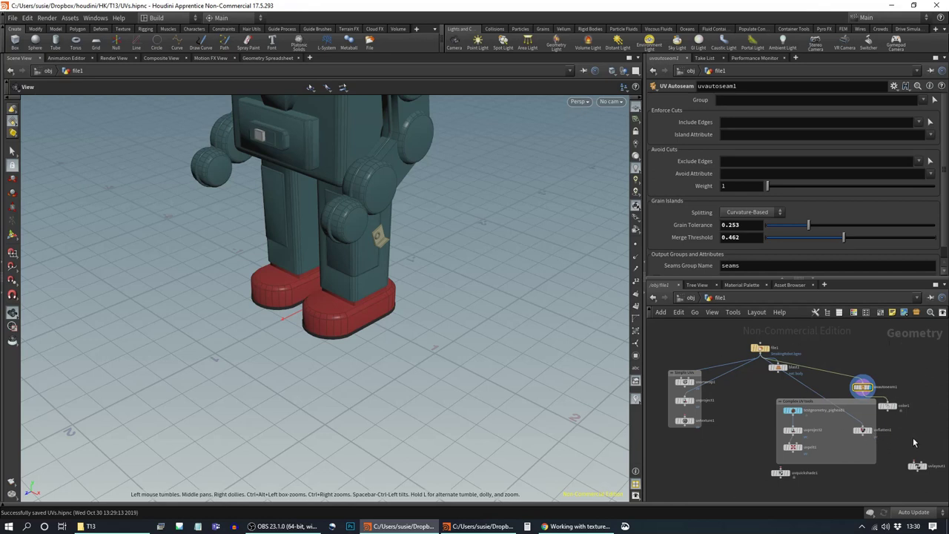
scroll(913, 414, up, 4)
middle_drag(916, 399, 930, 451)
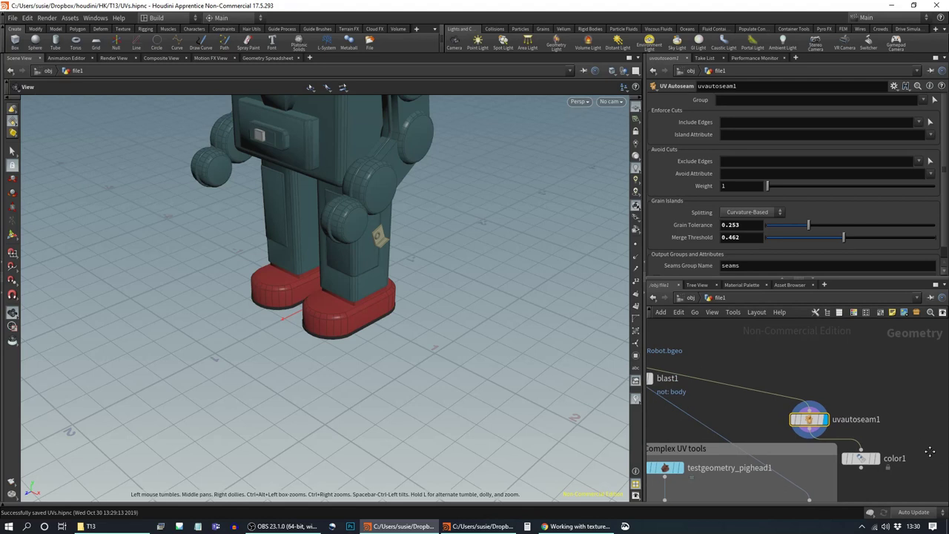
click(268, 58)
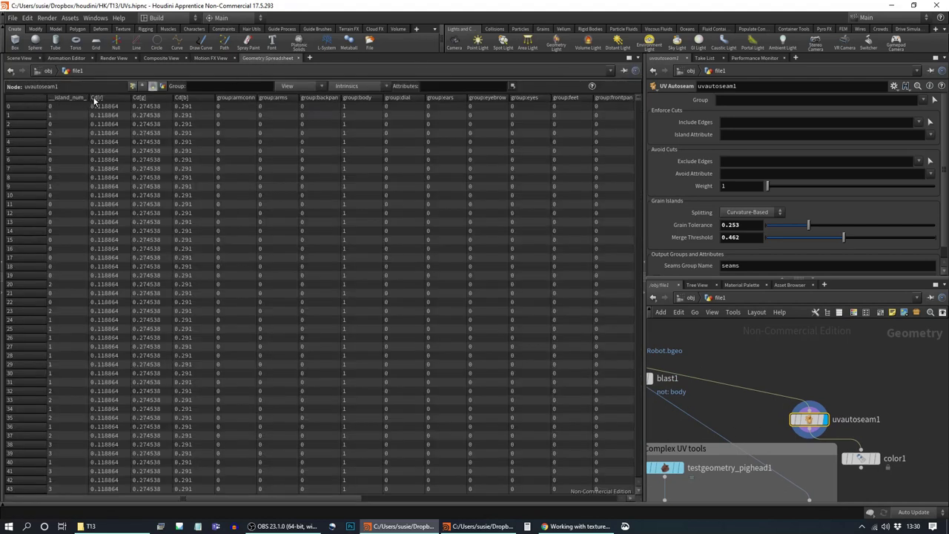
drag(88, 98, 94, 99)
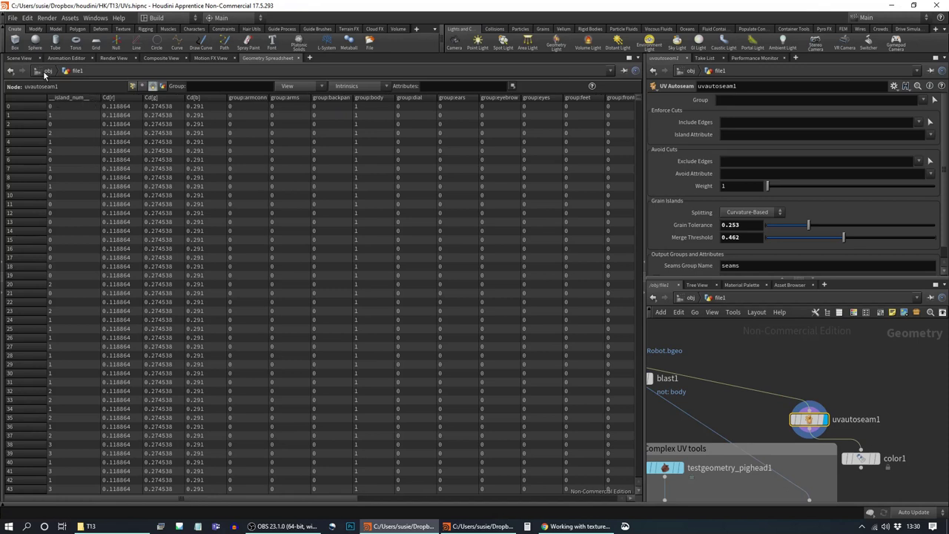
click(17, 59)
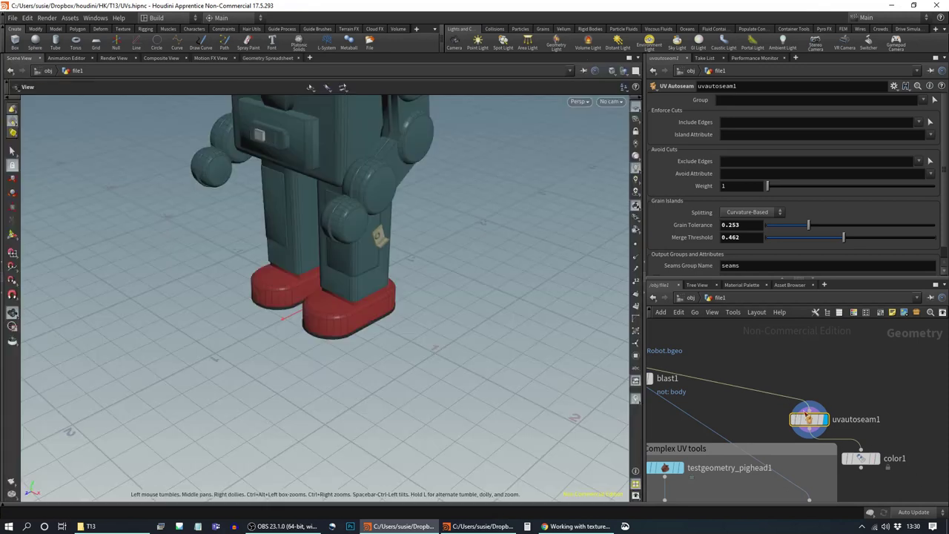
Step: Set the Color node's Attribute to __island_num__ and display the color1 node
click(859, 459)
click(742, 172)
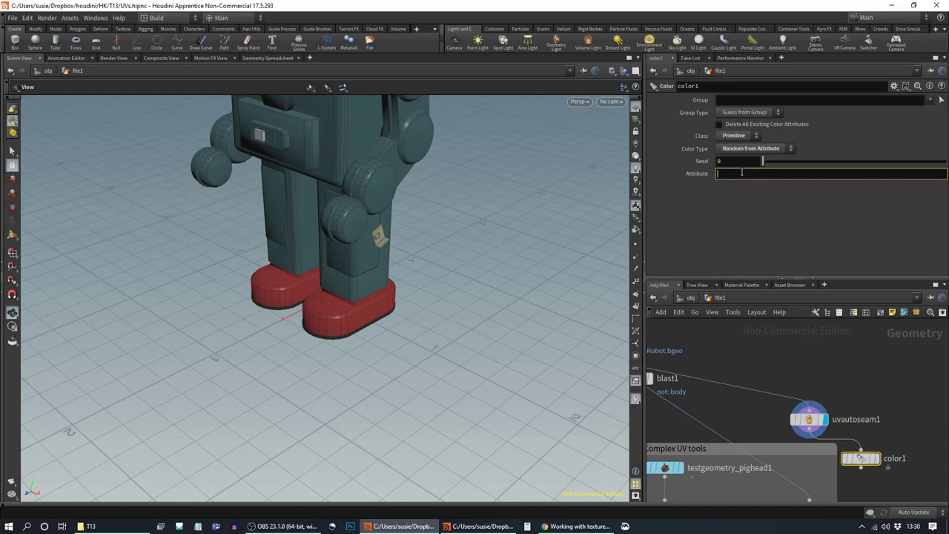
text(__island_num__)
key(Return)
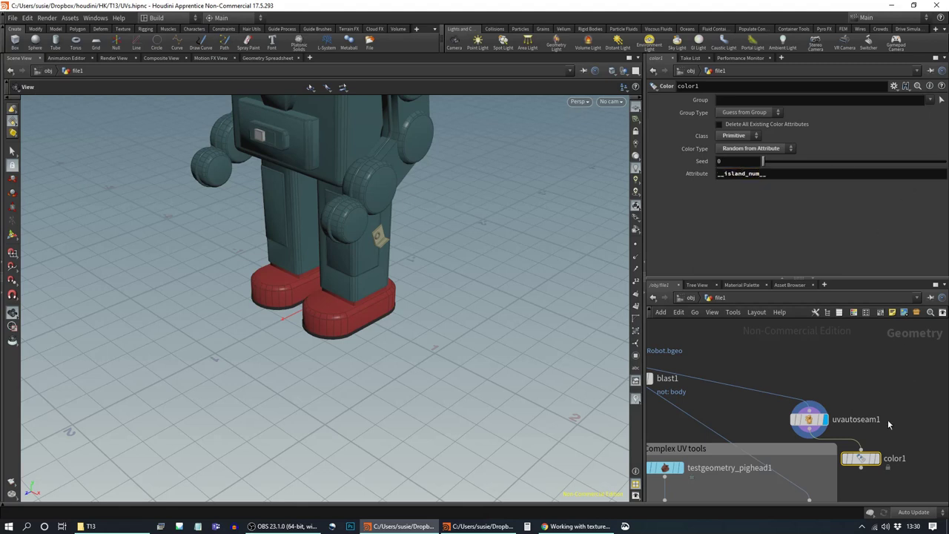
click(879, 460)
Step: Examine the randomly coloured islands on the robot's body, arms and legs
drag(511, 311, 424, 204)
middle_drag(424, 204, 442, 300)
drag(331, 275, 349, 233)
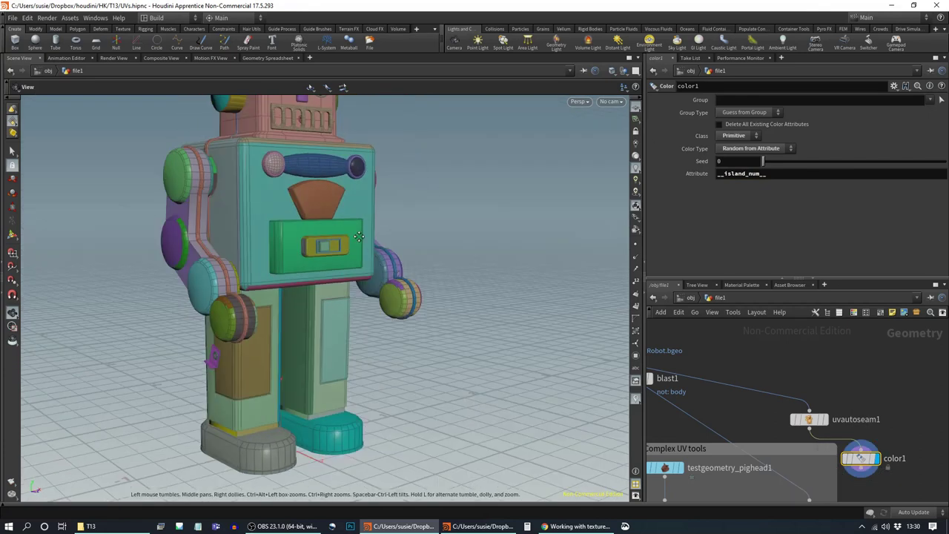
middle_drag(349, 233, 473, 278)
drag(472, 278, 490, 247)
drag(417, 310, 363, 297)
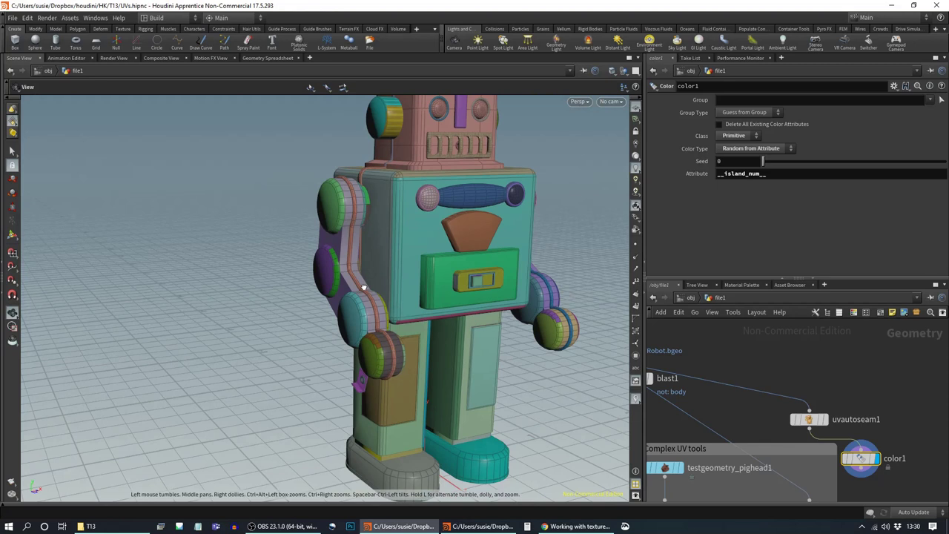
Step: With color1 displayed, set uvautoseam1's Grain Tolerance to 0.176 and Merge Threshold to 0.459
click(811, 421)
click(825, 420)
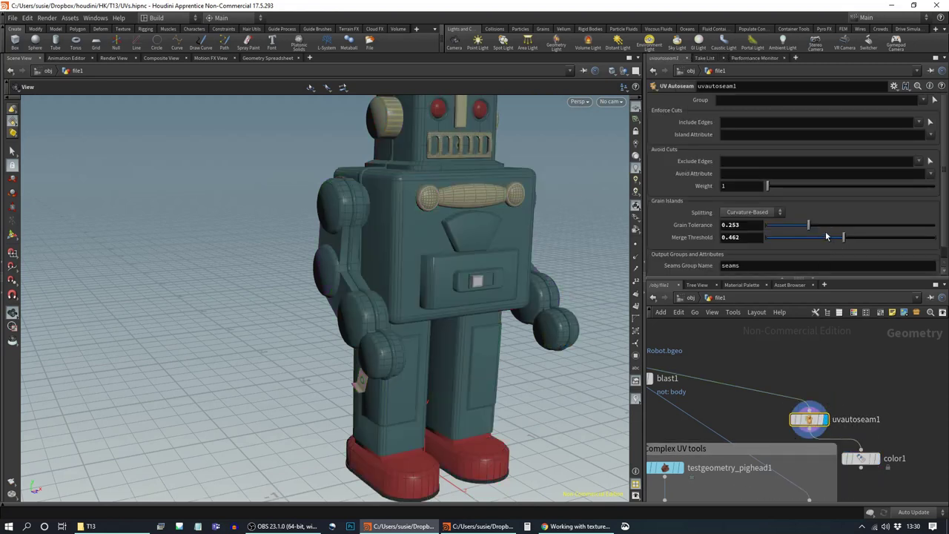
click(878, 458)
drag(809, 226, 843, 237)
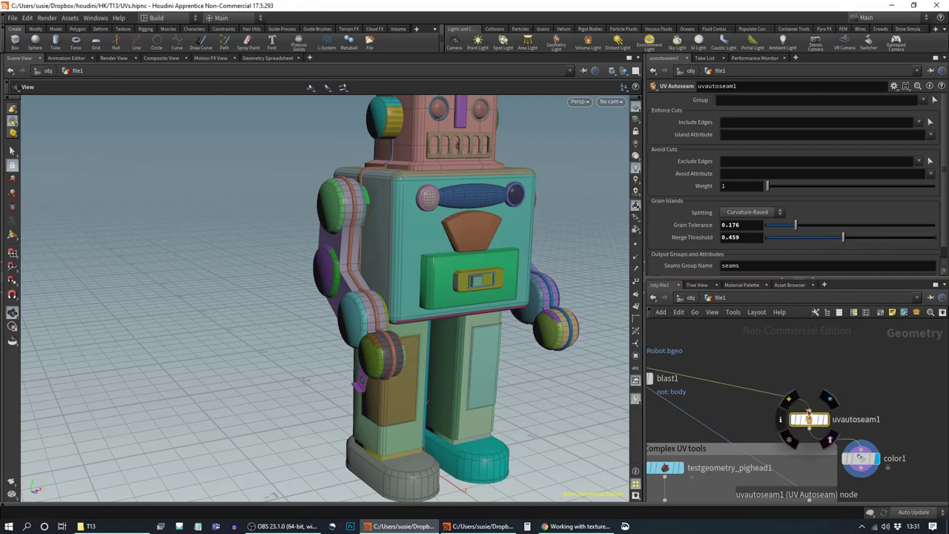
Step: Examine the island colours on the robot's head and torso, then display the uvautoseam1 node
middle_drag(474, 242, 456, 301)
drag(457, 301, 462, 293)
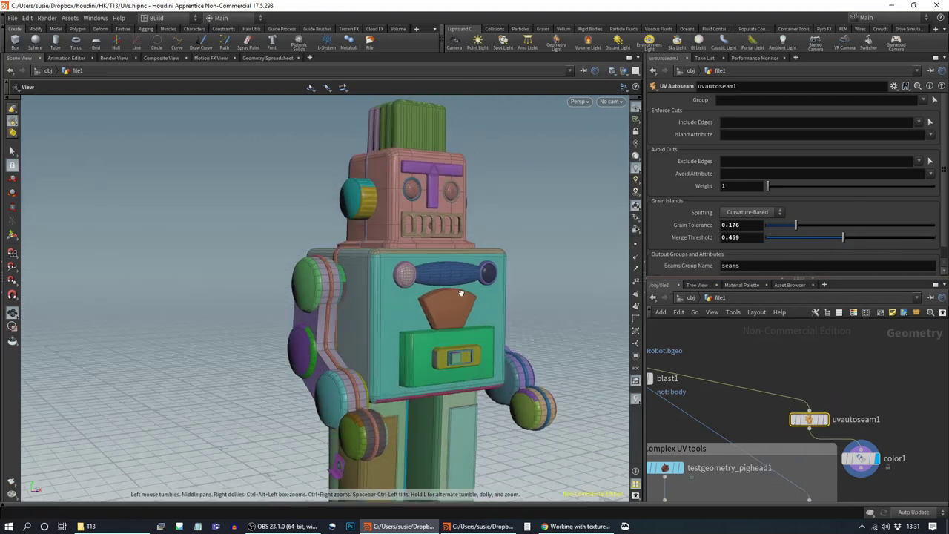
middle_drag(468, 312, 456, 267)
click(826, 421)
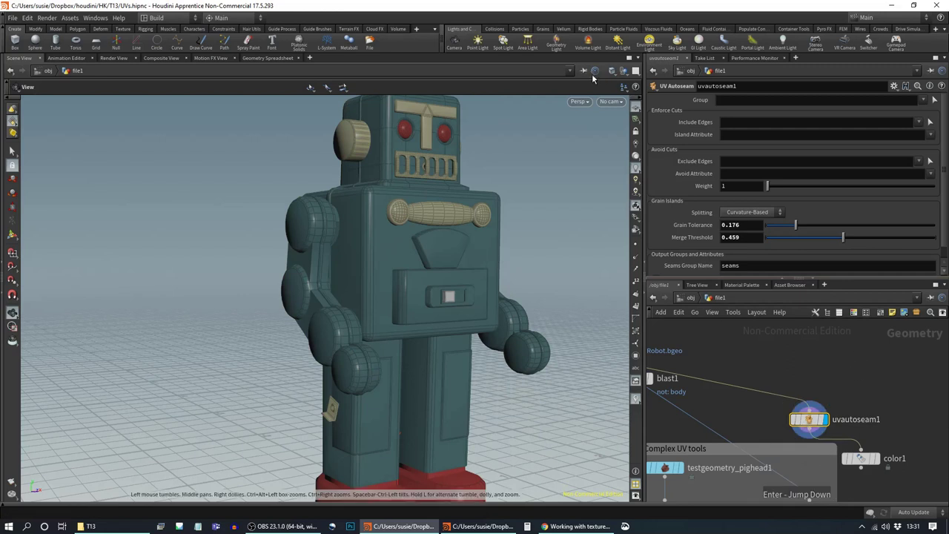
Step: Split the viewport into two views side by side and switch the Top view to the UV view, framing the UV tile
click(636, 70)
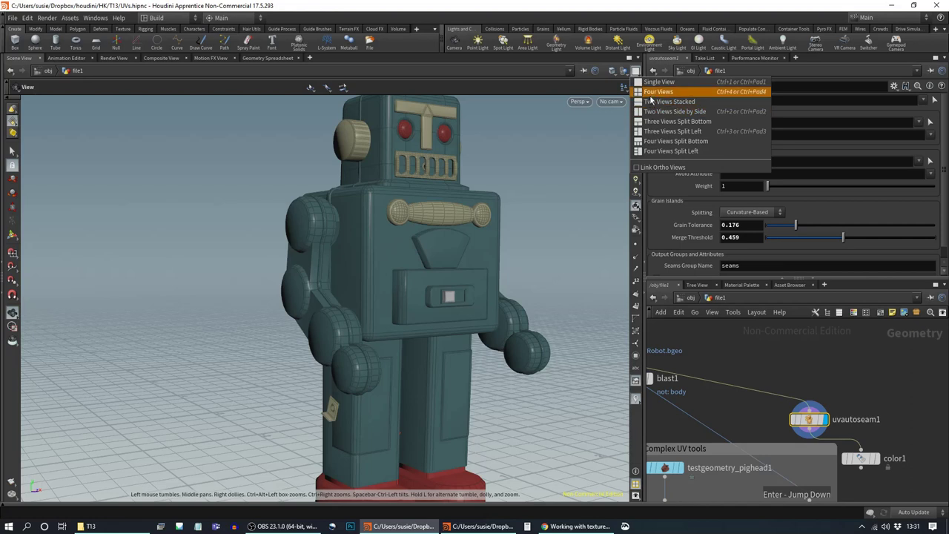
click(671, 111)
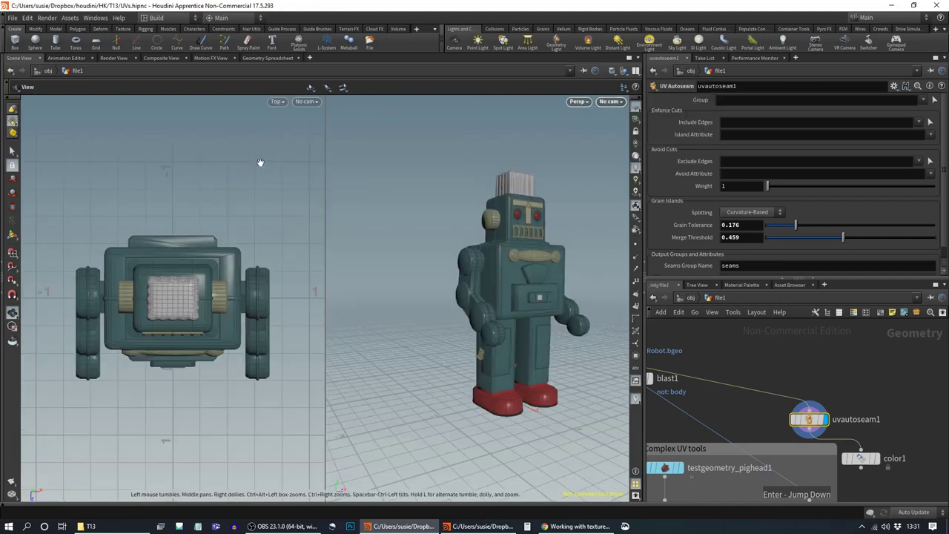
key(space+5)
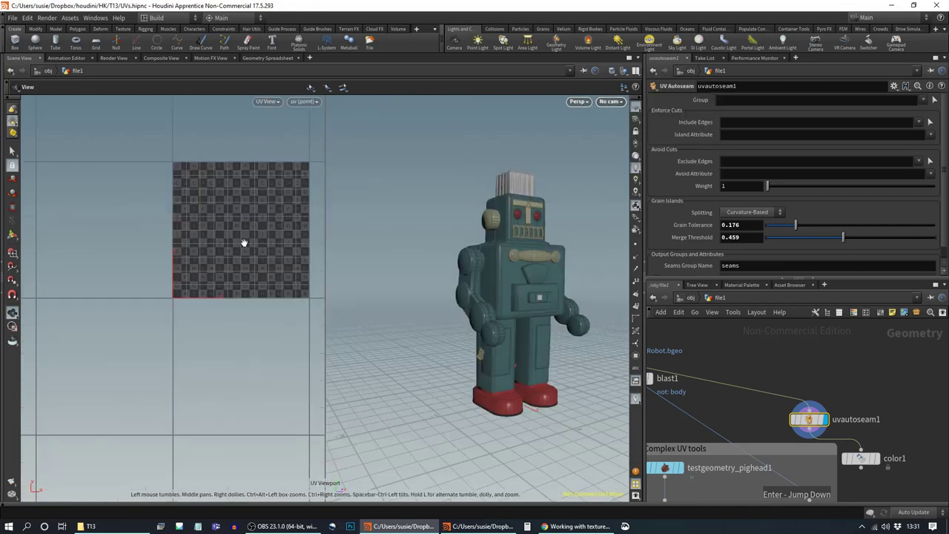
middle_drag(244, 248, 159, 345)
scroll(159, 346, up, 2)
scroll(267, 322, up, 1)
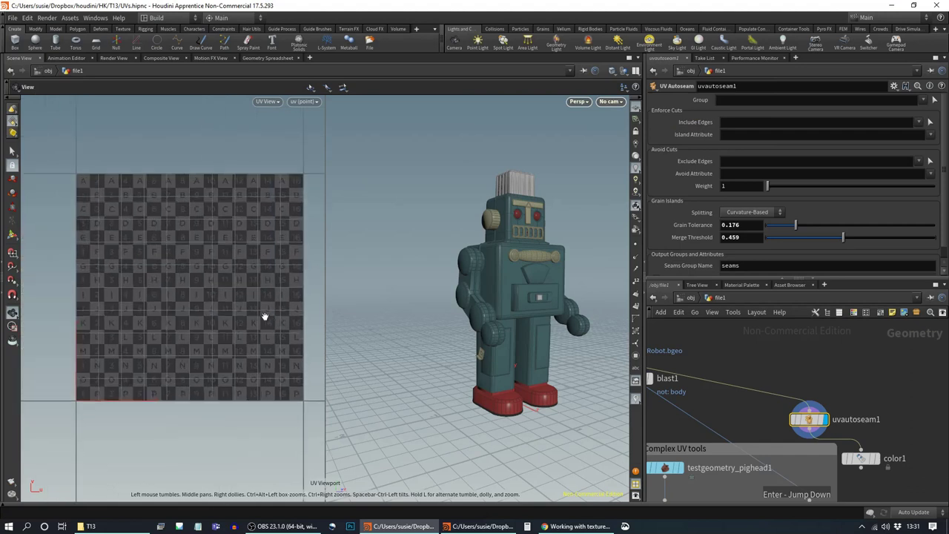
middle_drag(265, 316, 251, 318)
Step: Move the uvautoseam1 node directly above color1, then select and display color1
drag(812, 420, 858, 407)
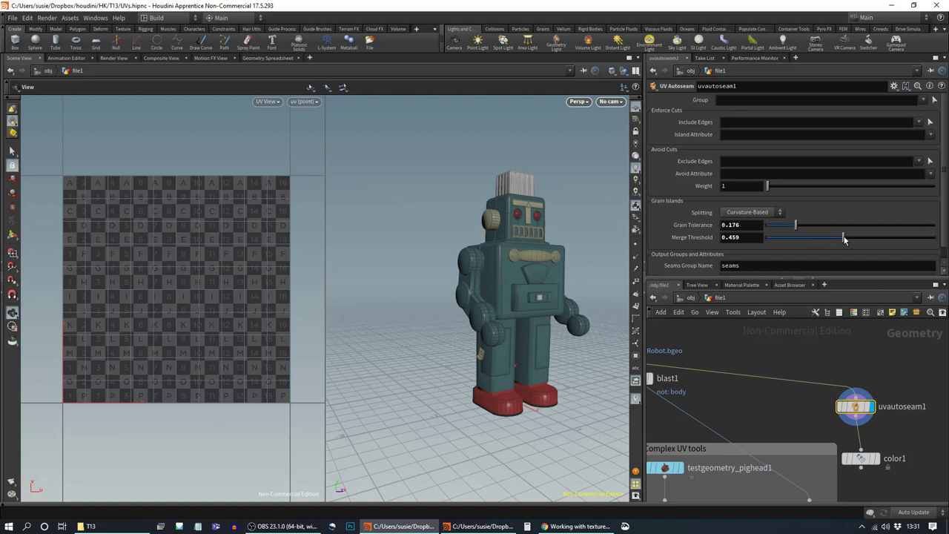
click(875, 458)
click(861, 459)
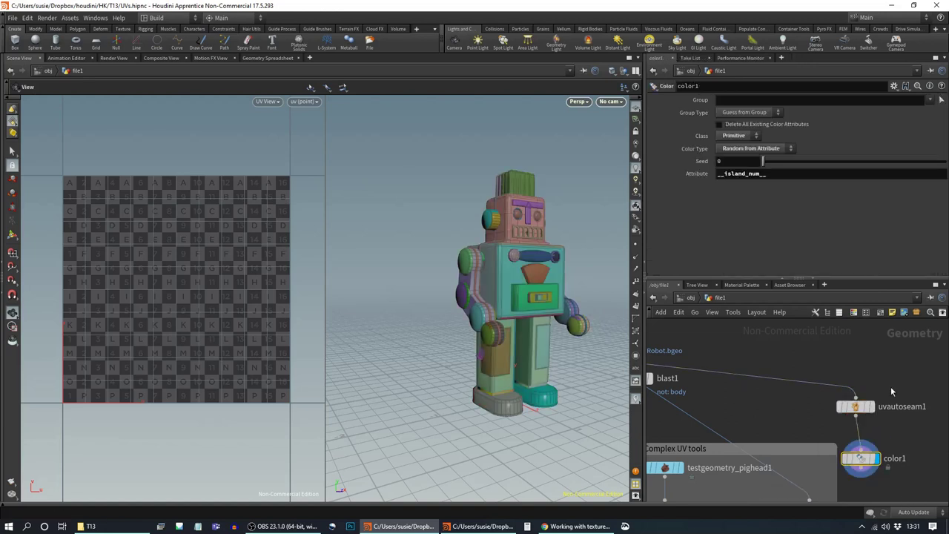
Step: Set uvautoseam1's Merge Threshold to 0.868 and Grain Tolerance to 0.188
click(864, 407)
drag(802, 230, 912, 237)
drag(769, 226, 799, 226)
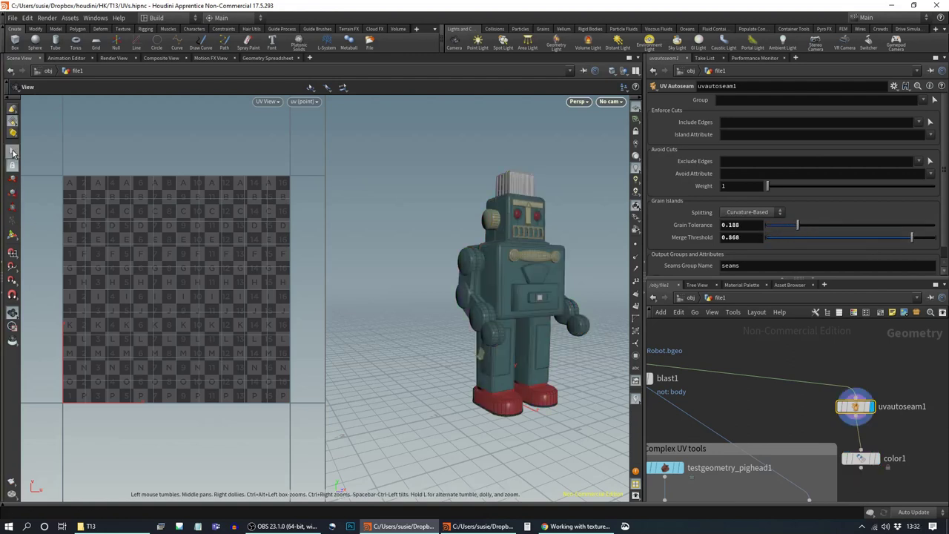
Step: Set uvautoseam1's Grain Tolerance to 0.229 and check the islands on the robot
key(Return)
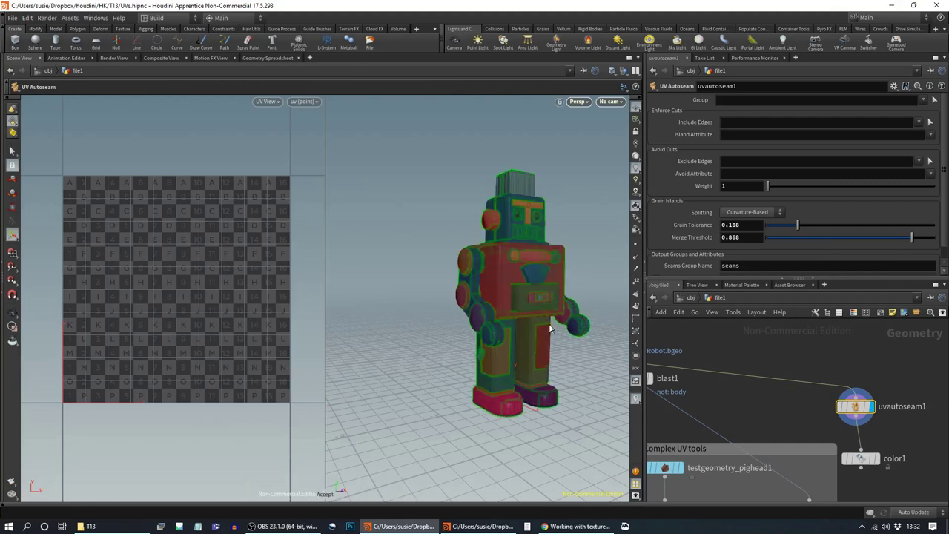
mouse_move(799, 226)
mouse_down()
mouse_move(829, 226)
mouse_move(774, 226)
mouse_move(801, 224)
mouse_up()
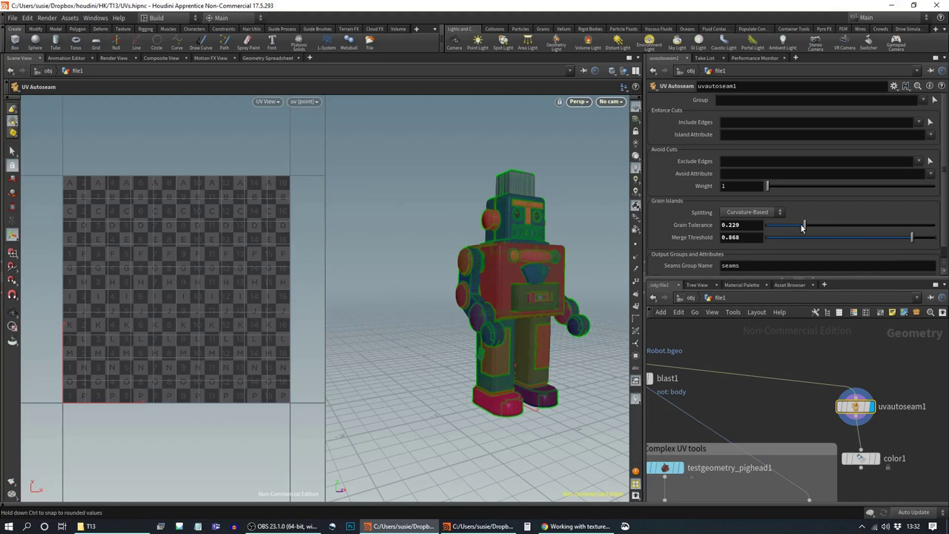
key(Escape)
drag(507, 293, 433, 322)
right_drag(430, 320, 545, 343)
middle_drag(500, 321, 502, 286)
drag(502, 285, 493, 288)
key(Return)
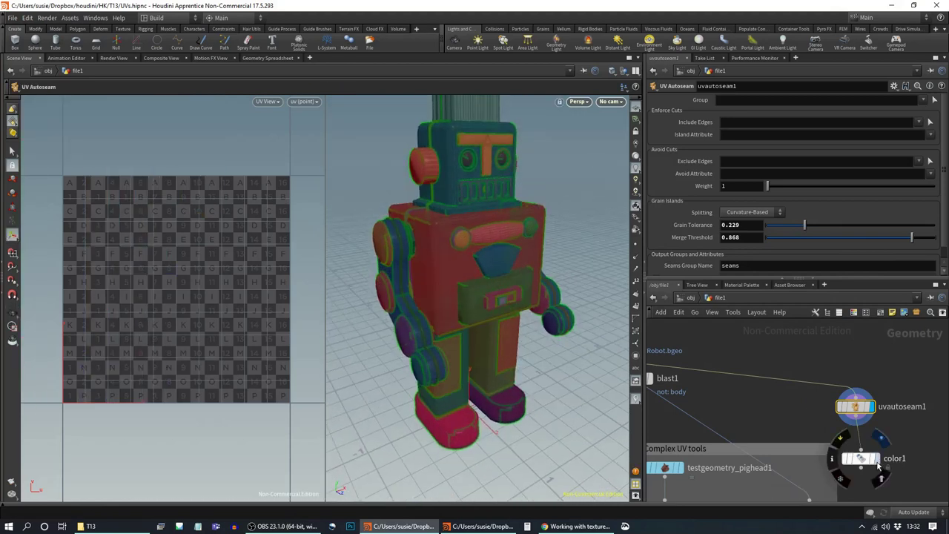
Step: Display color1 and set uvautoseam1's Grain Tolerance to 0.335 and Merge Threshold to 0.338
click(876, 462)
key(Escape)
drag(433, 278, 443, 267)
middle_drag(443, 267, 504, 252)
right_drag(504, 252, 563, 266)
drag(564, 265, 512, 282)
drag(805, 226, 823, 242)
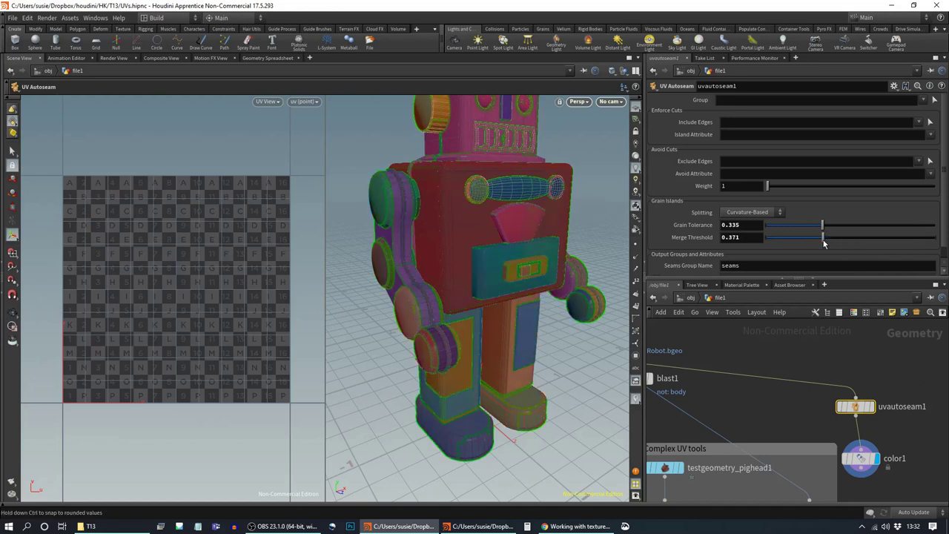
Step: Add a UV Flatten node to the network beside color1
middle_drag(917, 433, 933, 357)
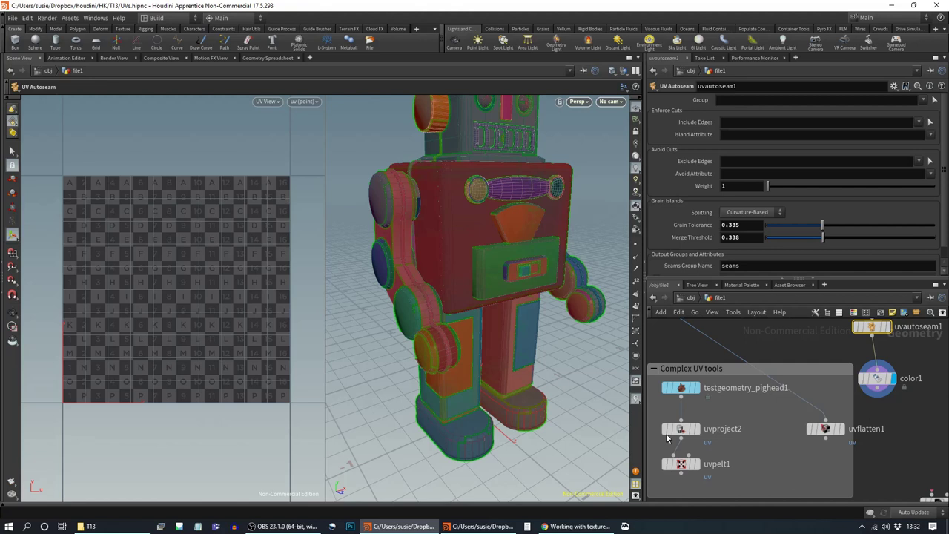
scroll(903, 455, down, 3)
middle_drag(909, 432, 806, 447)
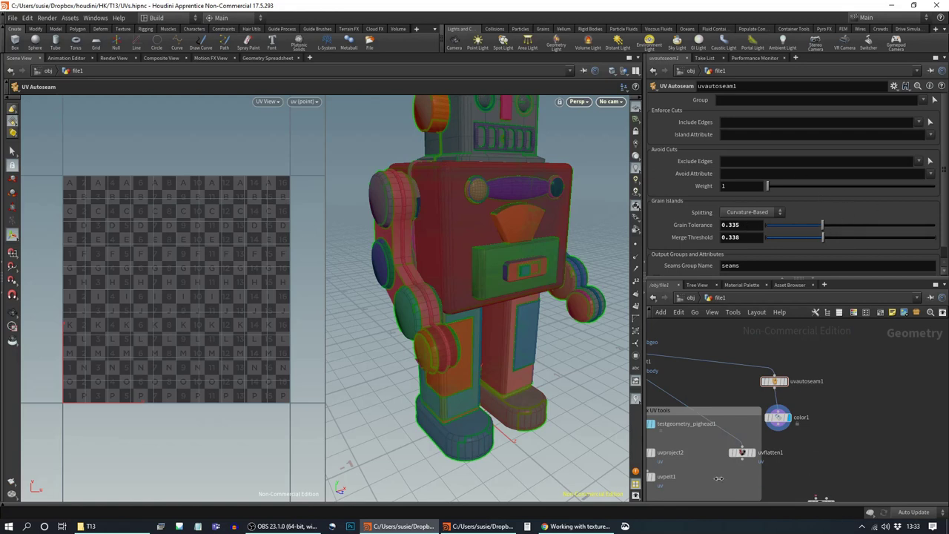
key(Tab)
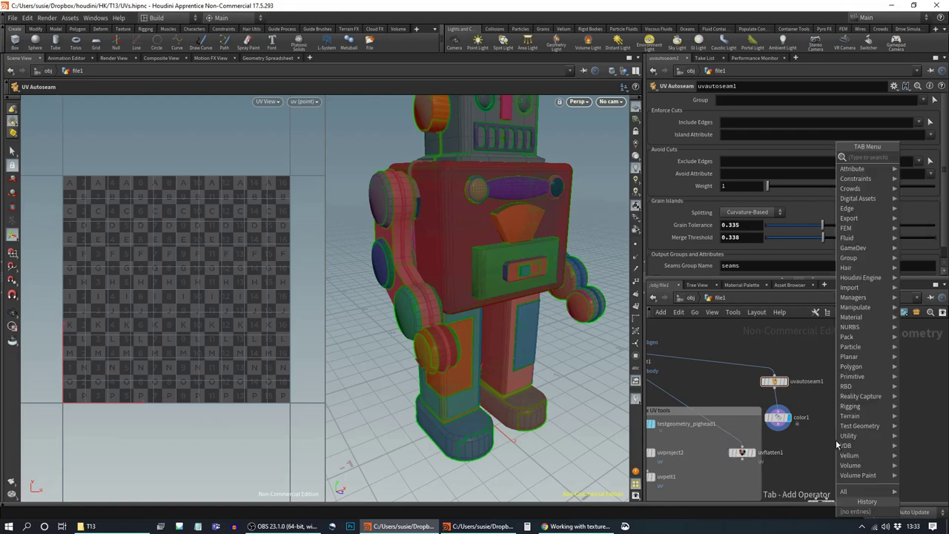
text(uvflatt)
key(Return)
click(846, 434)
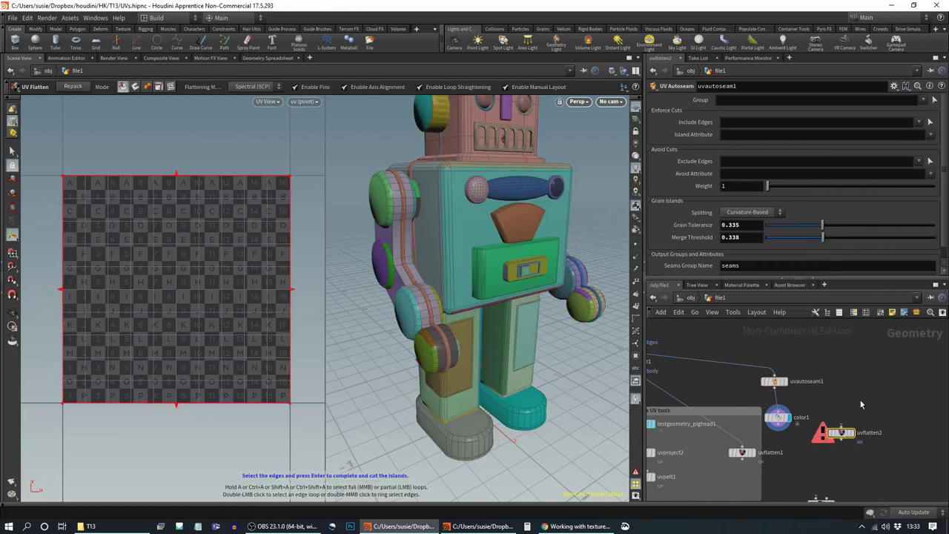
Step: Connect color1's output to uvflatten2, display uvflatten2, and align the two nodes vertically
scroll(854, 350, up, 2)
middle_drag(854, 350, 874, 402)
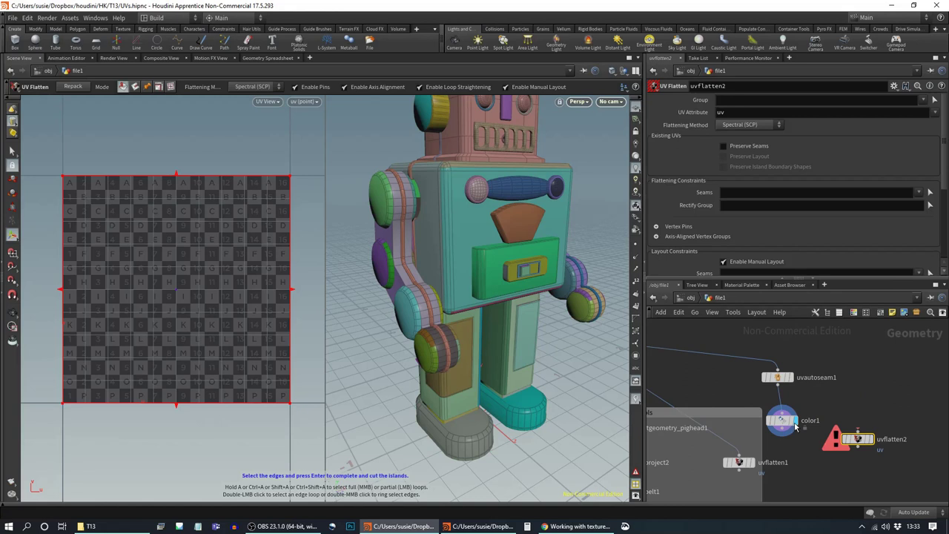
drag(780, 421, 840, 455)
click(847, 457)
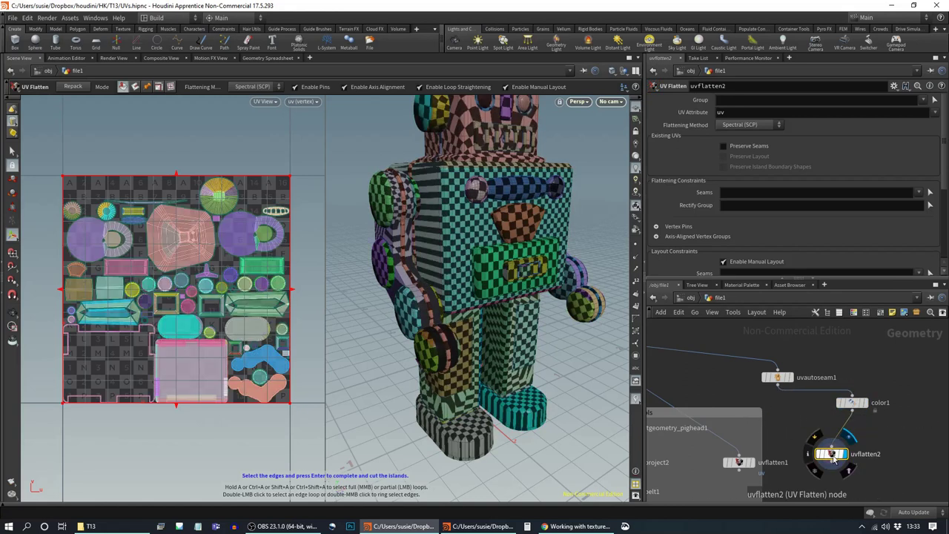
drag(851, 403, 831, 413)
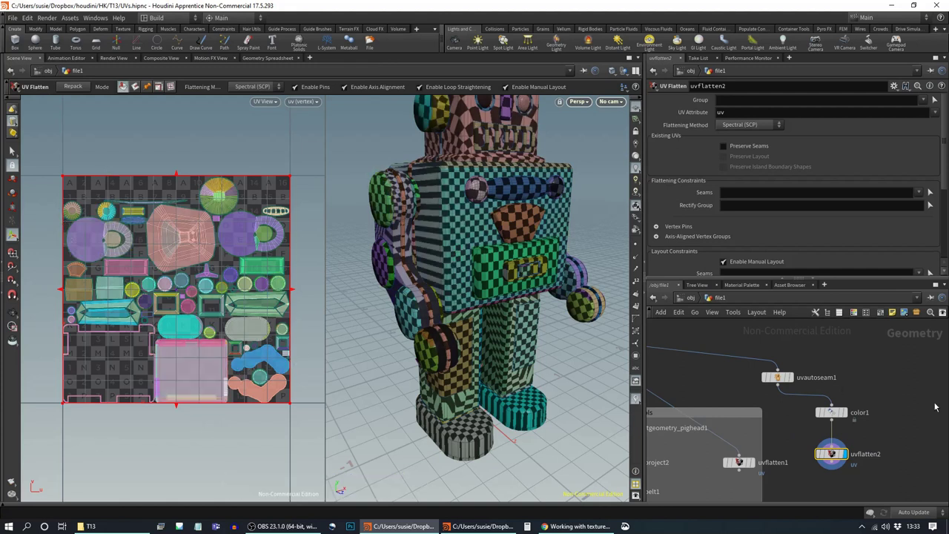
mouse_move(844, 454)
drag(843, 454, 843, 445)
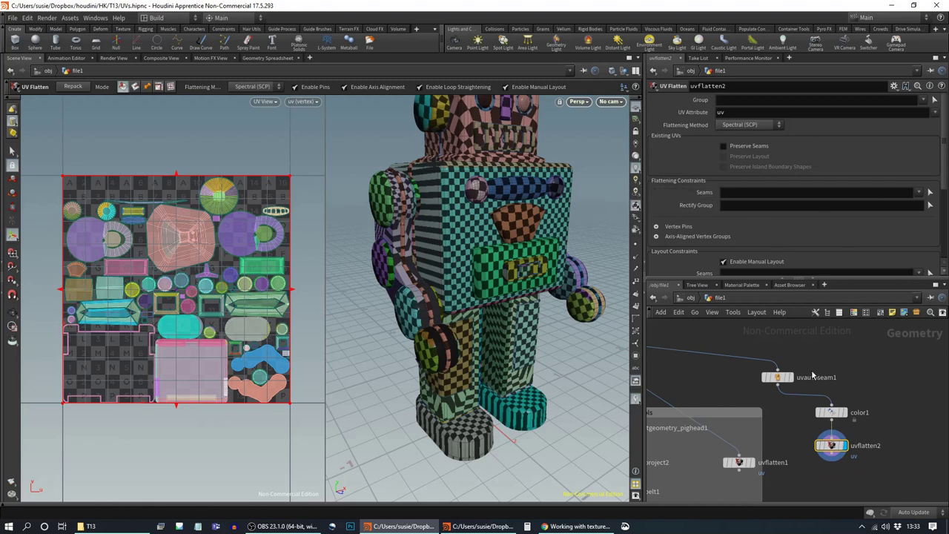
Step: Select and display uvautoseam1 and check its node information for the output seams group
mouse_move(778, 380)
middle_click(778, 380)
click(778, 378)
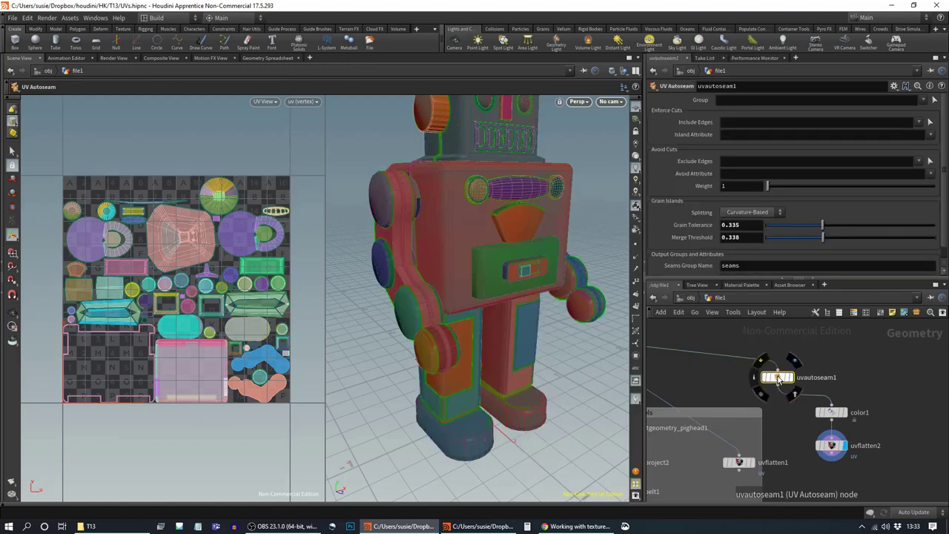
middle_click(777, 380)
middle_click(778, 379)
middle_click(791, 380)
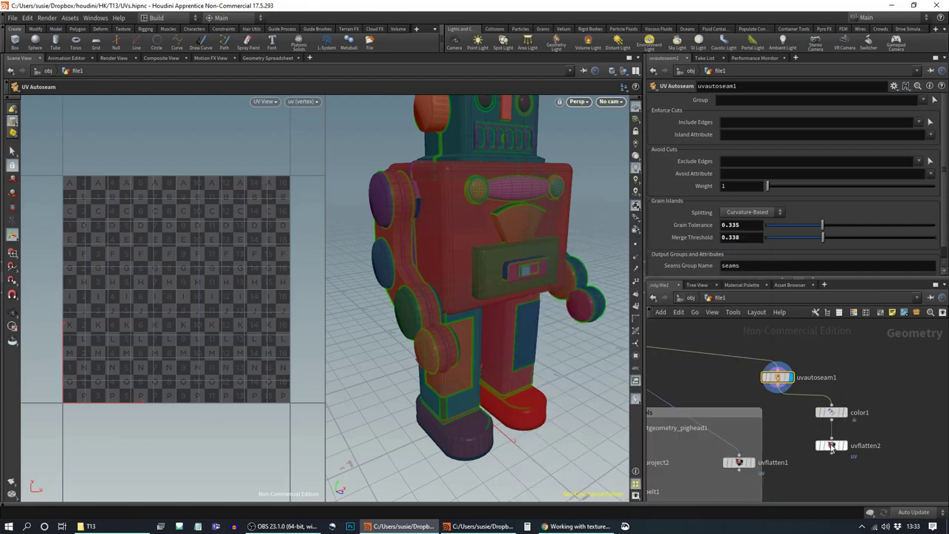
Step: Select and display uvflatten2, then set its Flattening Constraints Seams to the seams group
click(840, 447)
click(844, 451)
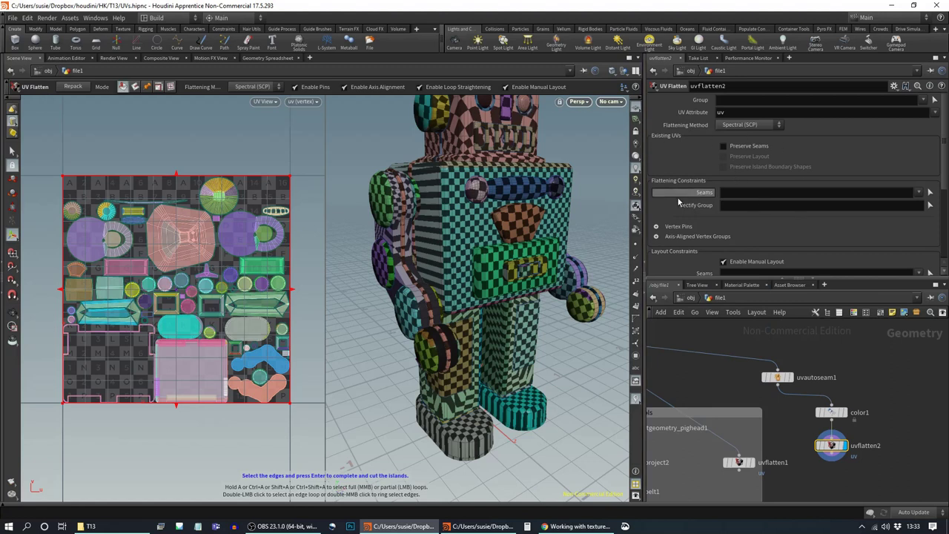
click(921, 192)
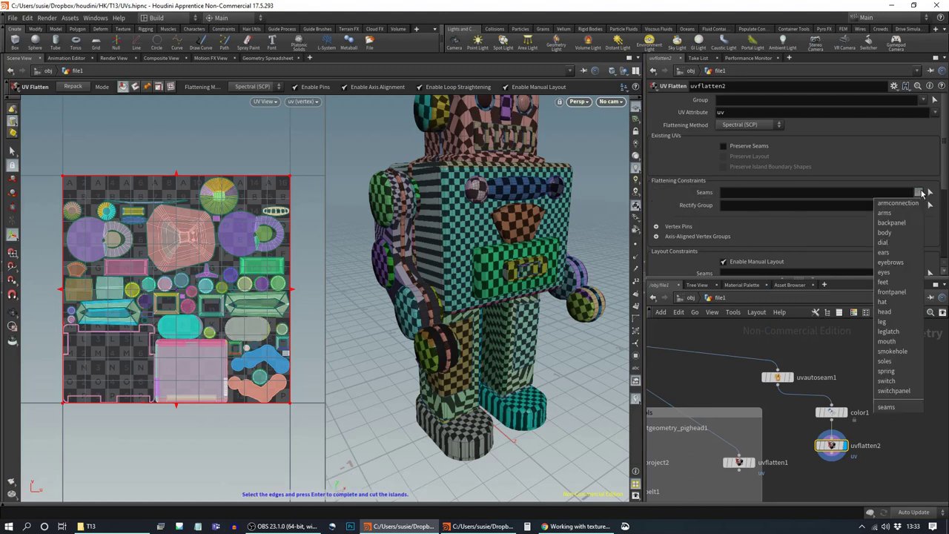
click(887, 408)
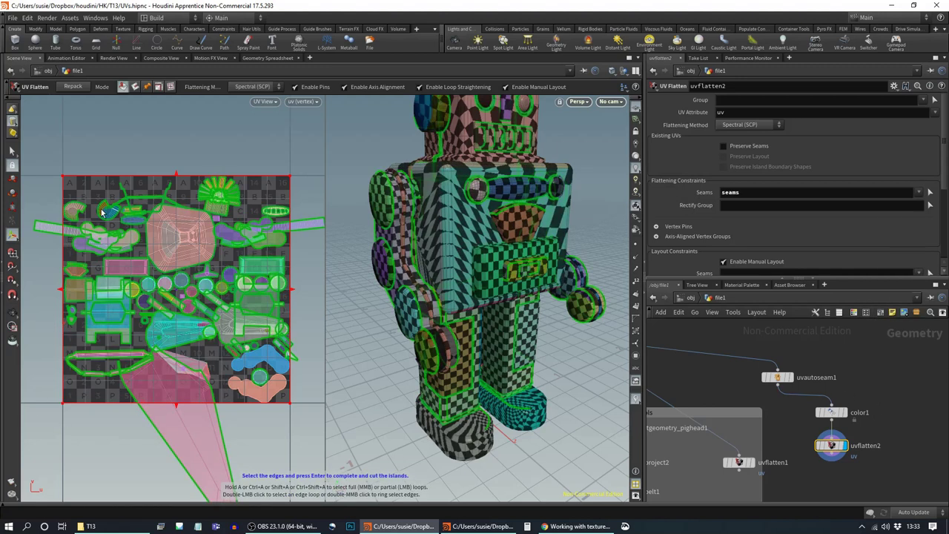
click(188, 257)
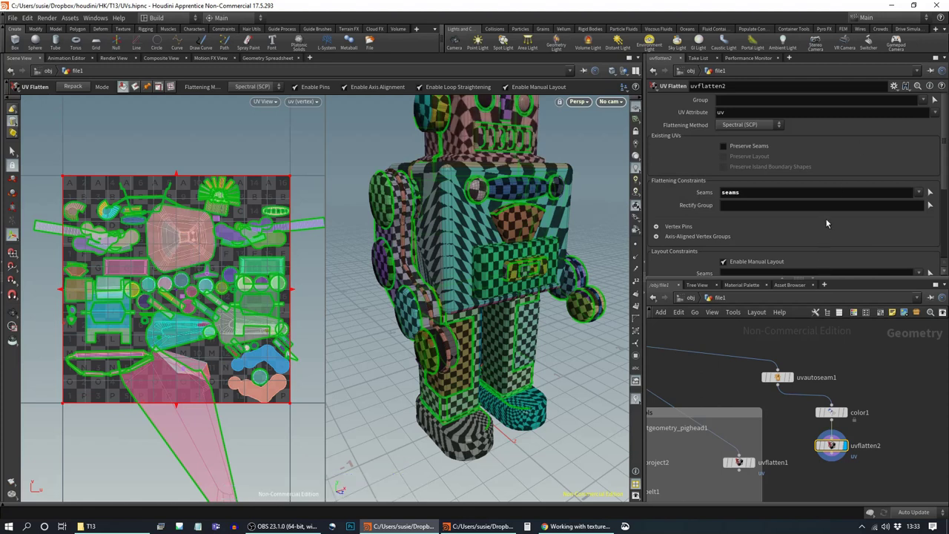
Step: Disable Enable Manual Layout in uvflatten2's Layout Constraints
scroll(825, 218, down, 5)
scroll(822, 214, down, 1)
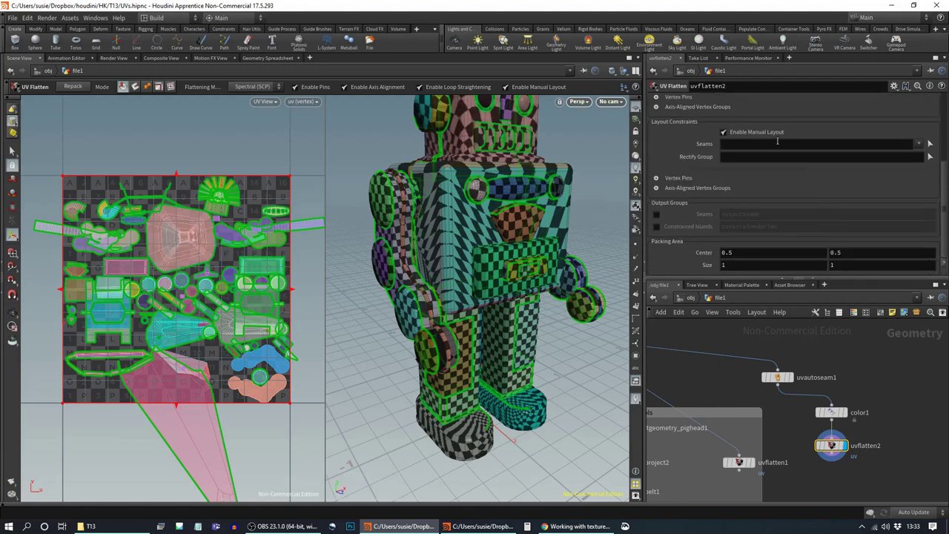
click(756, 133)
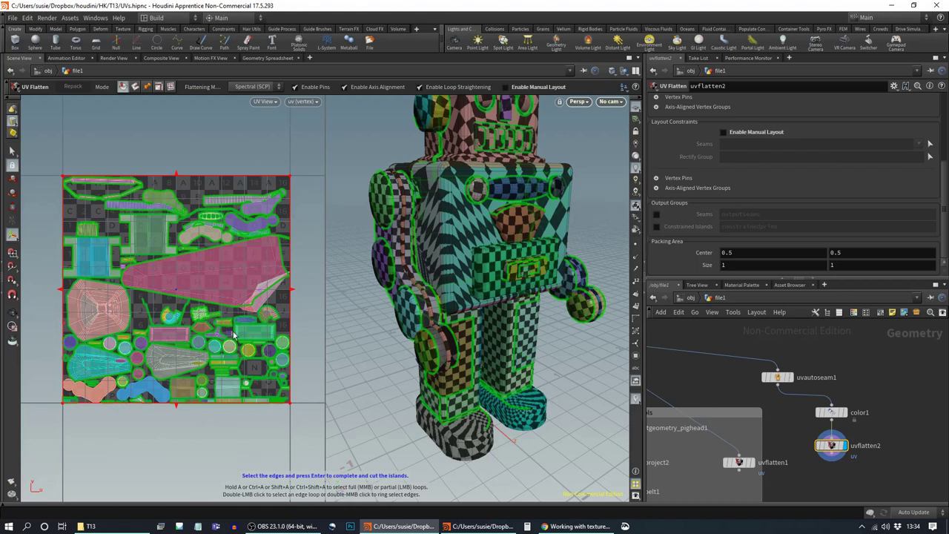
click(267, 248)
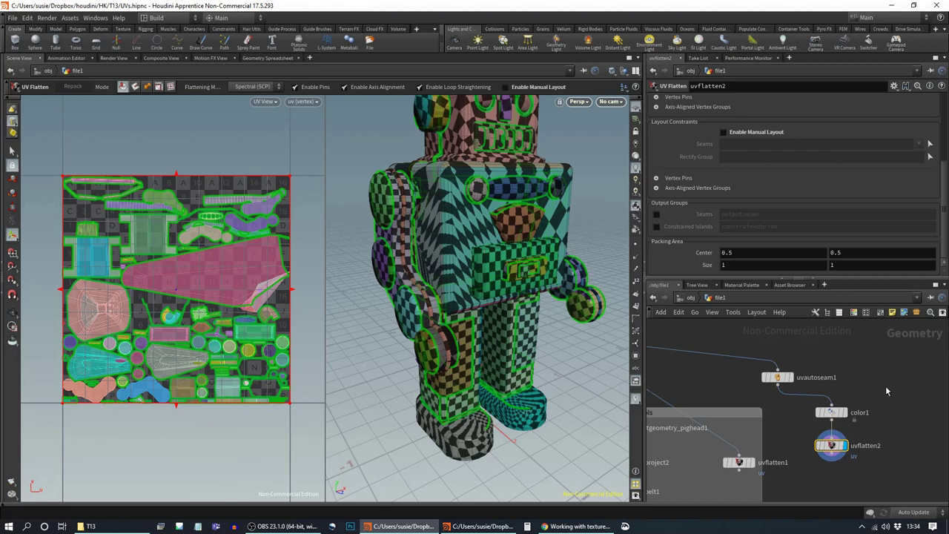
Step: Select uvautoseam1, set its Grain Tolerance to 0.344, and check the seams on the robot's head
click(769, 378)
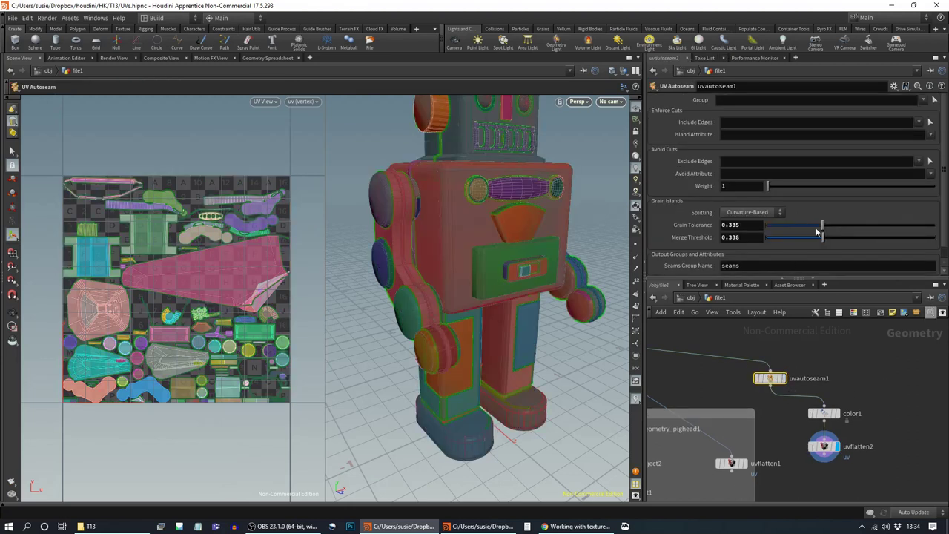
mouse_move(820, 229)
mouse_down()
mouse_move(792, 232)
mouse_move(825, 232)
mouse_up()
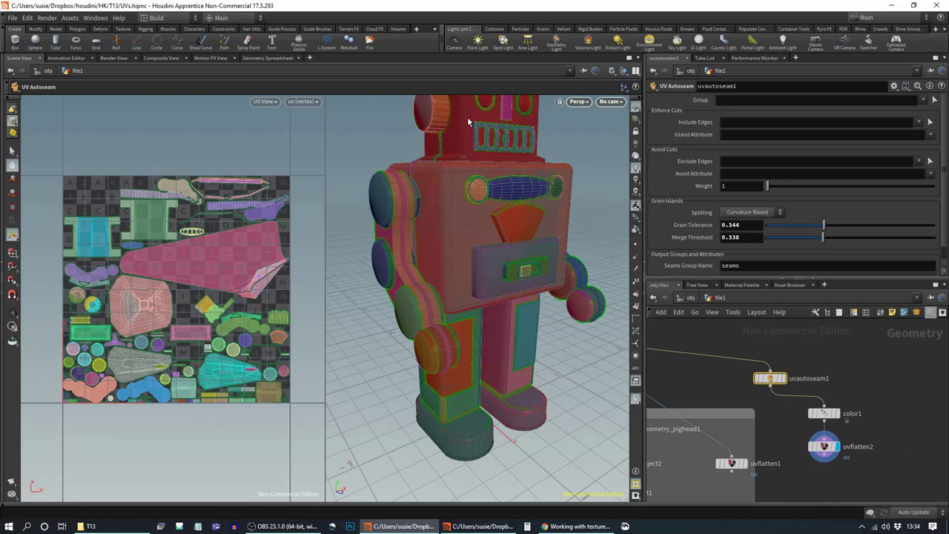
alt+middle_drag(559, 216, 563, 277)
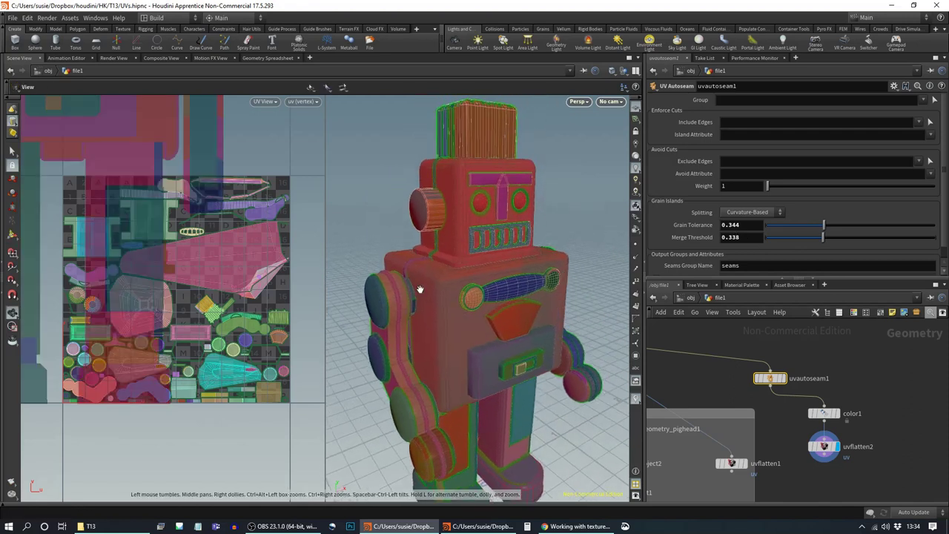
alt+right_drag(420, 288, 486, 287)
alt+middle_drag(486, 288, 482, 318)
alt+drag(481, 318, 489, 305)
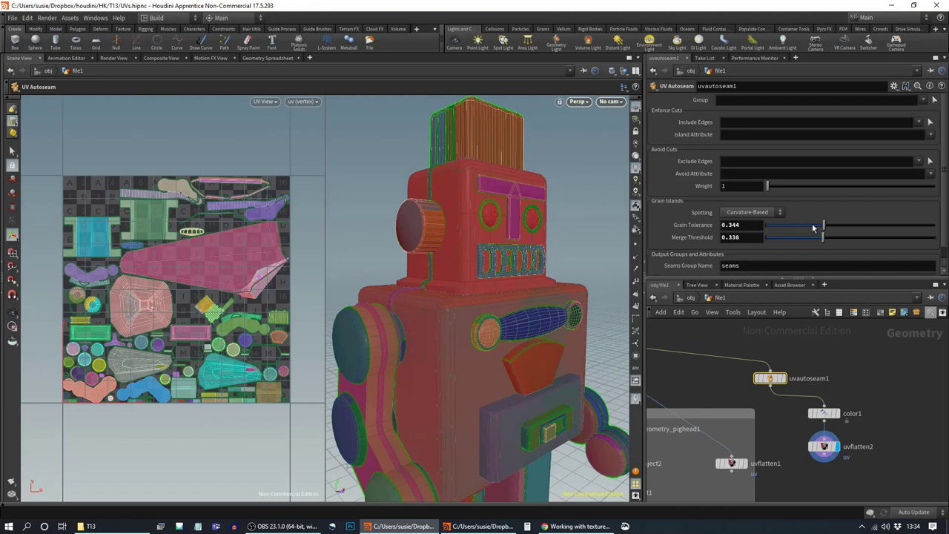
Step: Set uvautoseam1's Grain Tolerance to 0.162 and Merge Threshold to 0.265, then check the flattened UV islands
drag(806, 229, 794, 229)
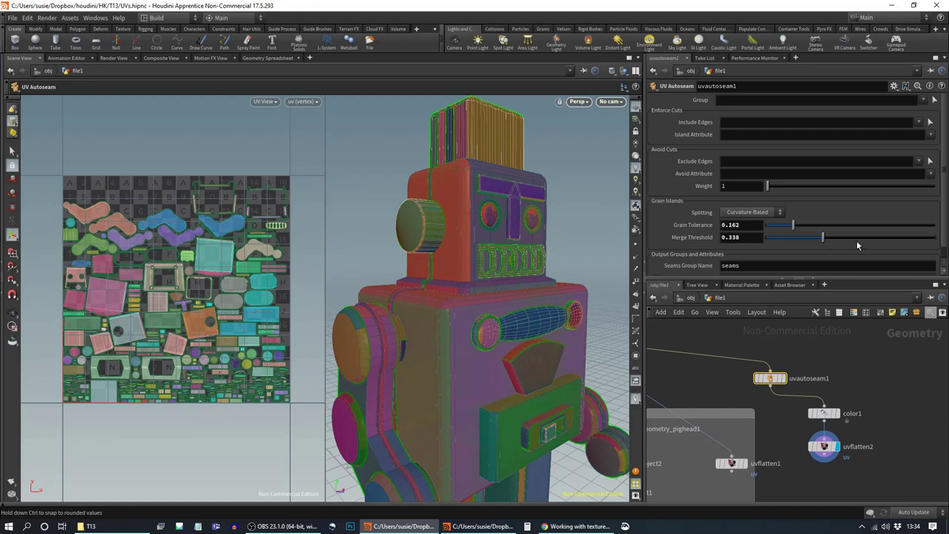
drag(842, 242, 852, 239)
scroll(121, 238, up, 5)
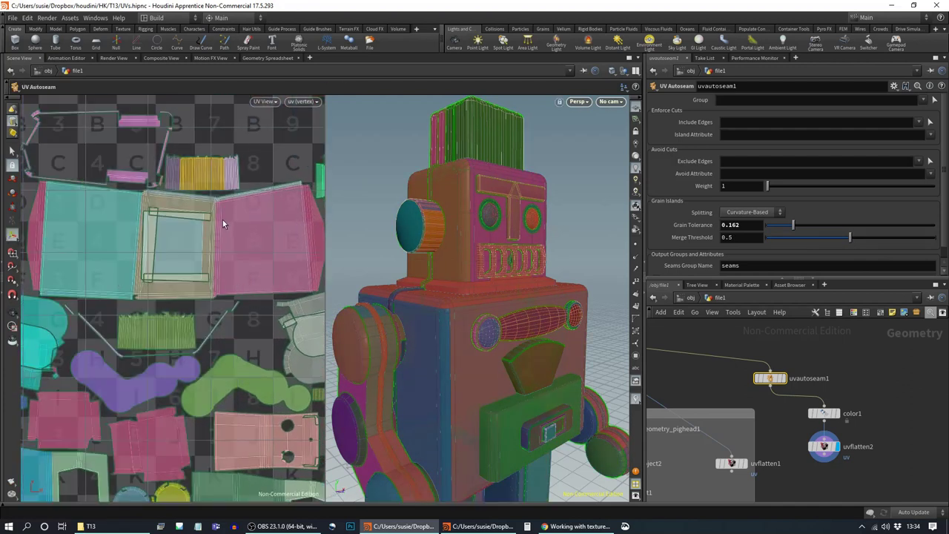
scroll(222, 219, up, 3)
click(811, 239)
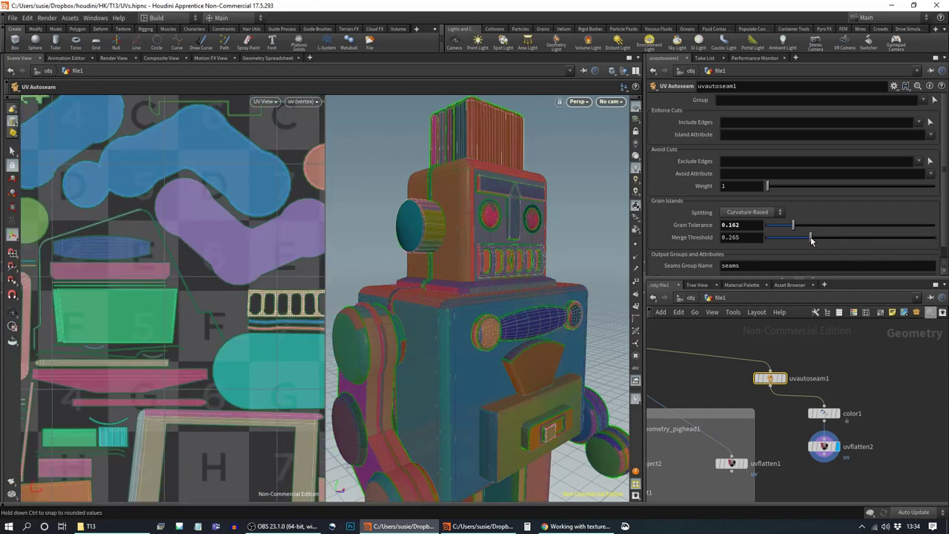
right_drag(300, 341, 200, 363)
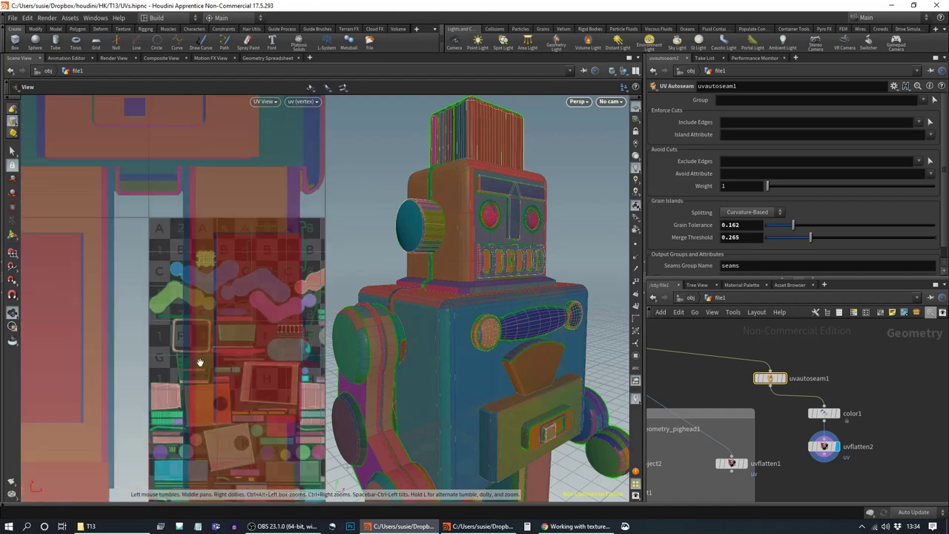
middle_drag(259, 361, 96, 274)
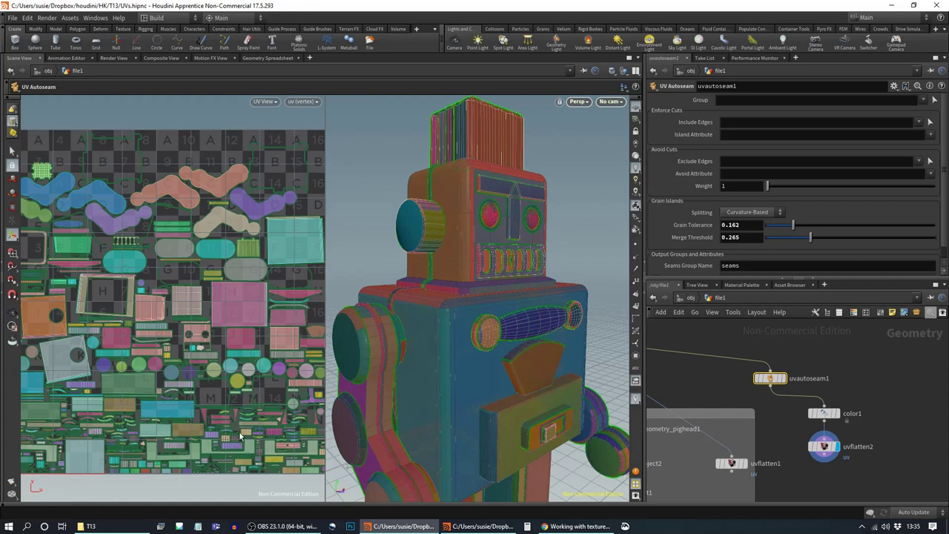
middle_drag(264, 400, 255, 278)
middle_drag(227, 101, 234, 202)
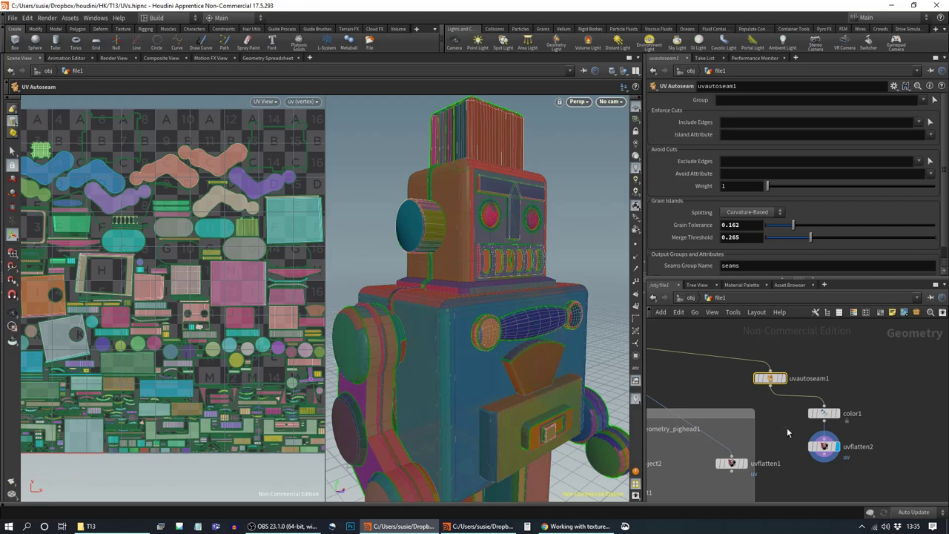
Step: Move uvlayout1 below uvflatten2, connect uvflatten2's output to it, and display and select uvlayout1
middle_drag(865, 482, 850, 415)
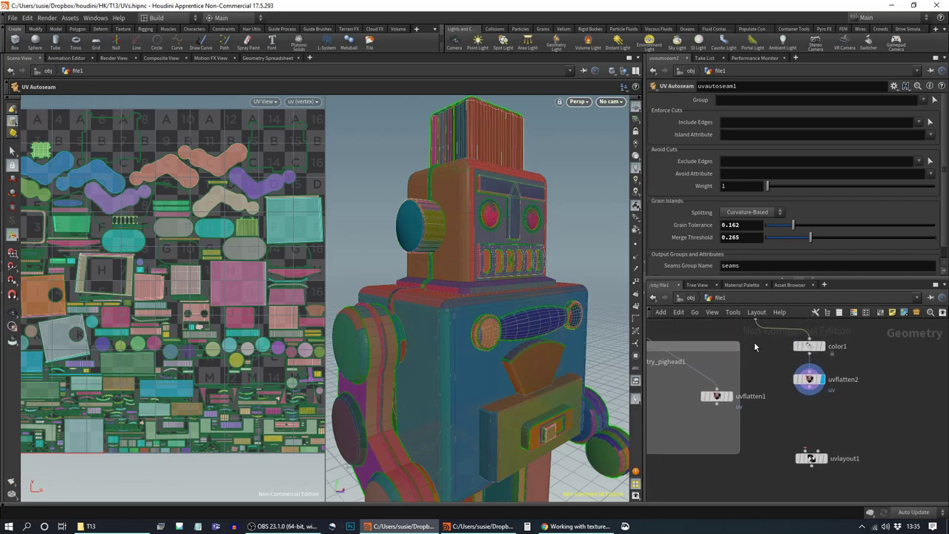
drag(811, 458, 810, 424)
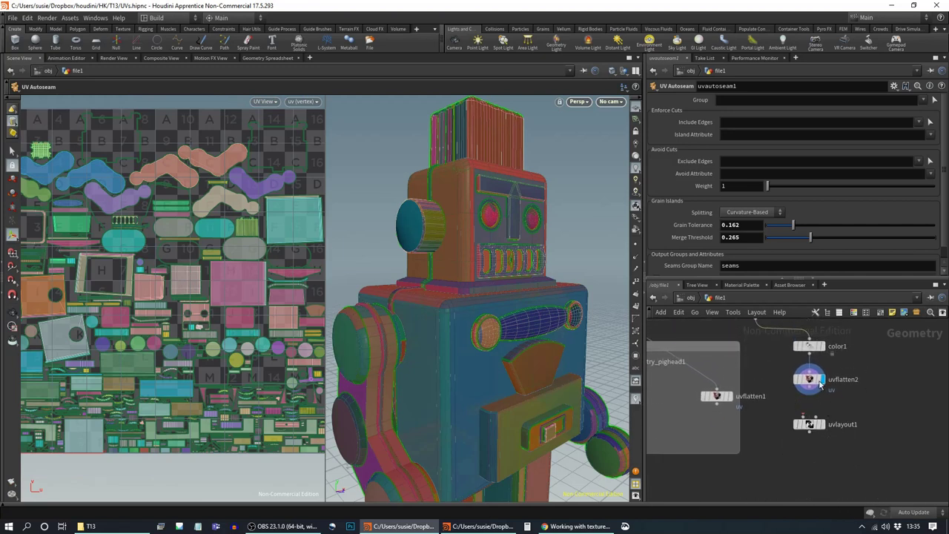
mouse_move(808, 387)
drag(809, 391, 821, 426)
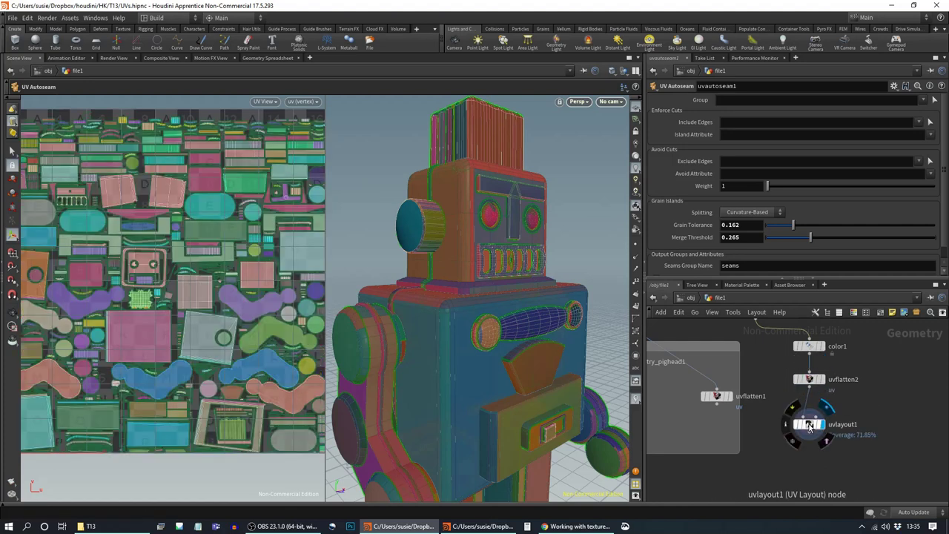
click(809, 424)
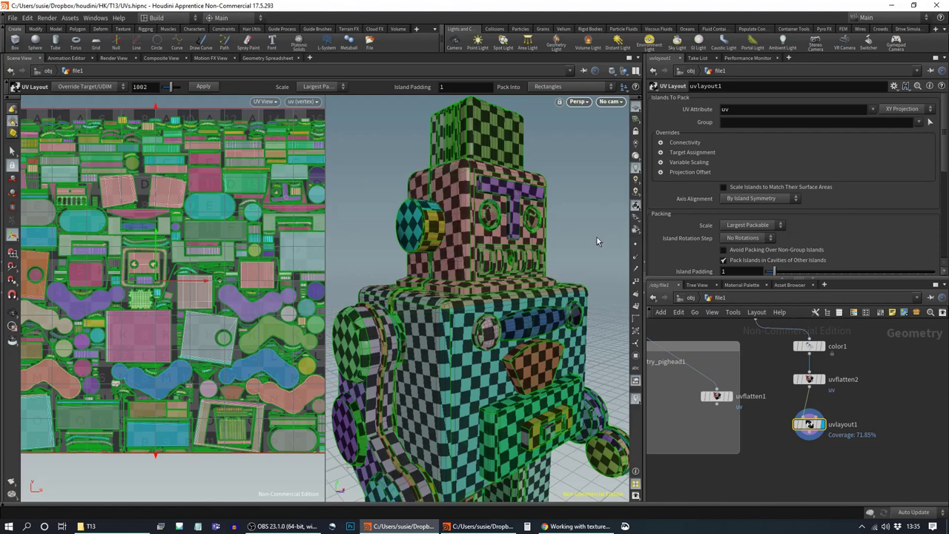
Step: Examine the packed robot in the 3D view from the front and frame the whole UV layout
key(Escape)
right_drag(600, 282, 484, 316)
middle_drag(551, 350, 467, 306)
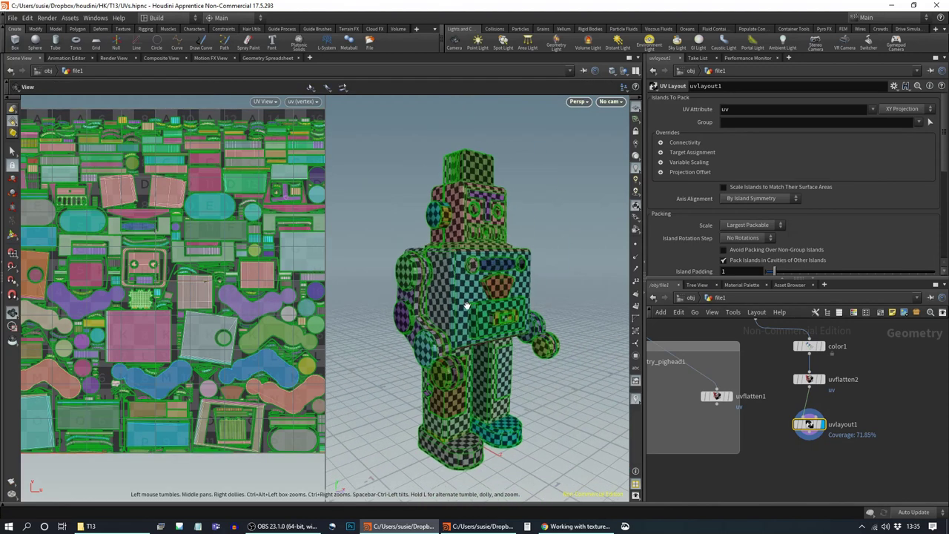
drag(467, 306, 457, 337)
middle_drag(457, 337, 444, 295)
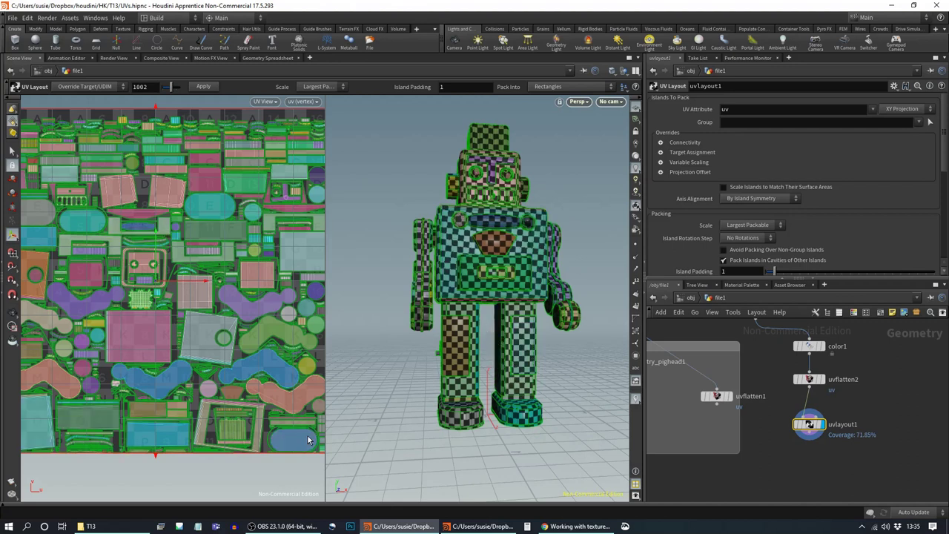
alt+right_drag(278, 375, 158, 372)
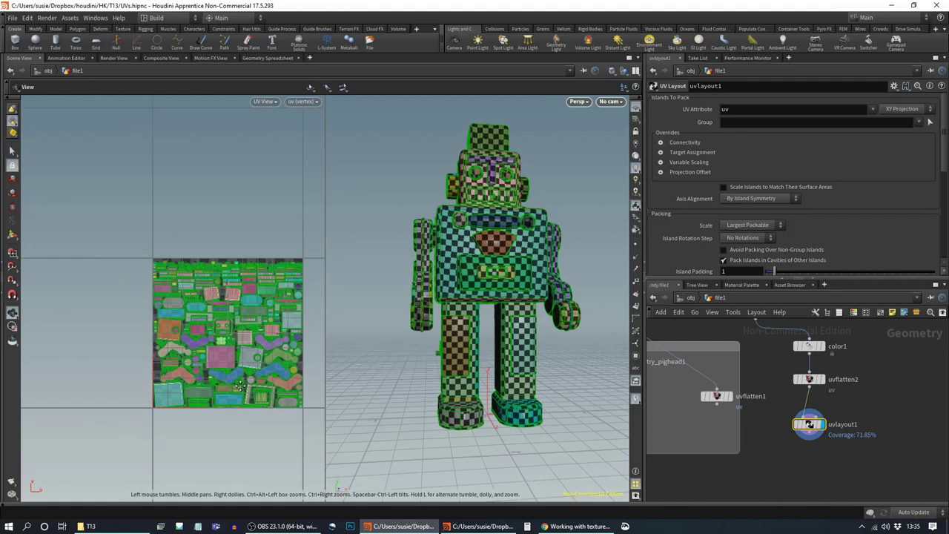
alt+middle_drag(243, 388, 174, 345)
alt+right_drag(147, 353, 204, 356)
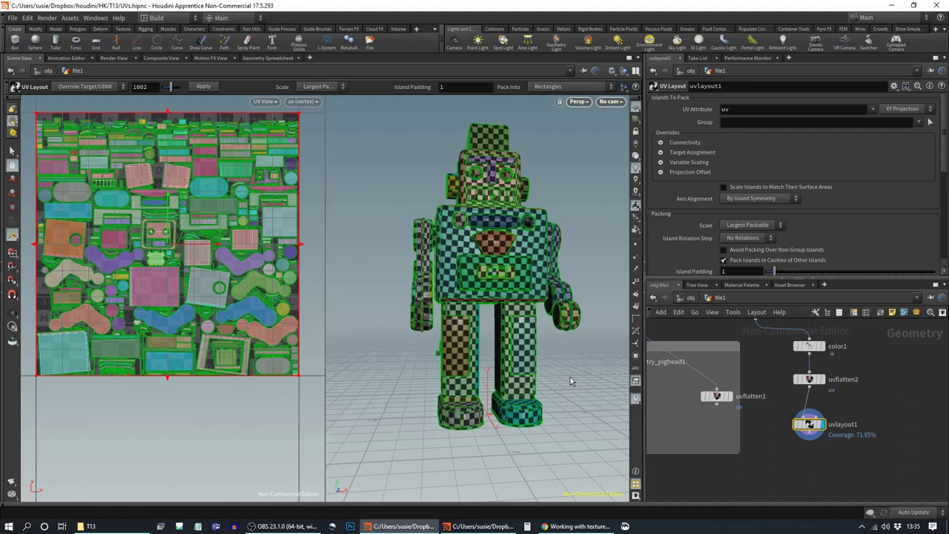
Step: Select uvflatten2 and compare its flattened islands with the checker pattern on the robot from several angles
mouse_move(815, 427)
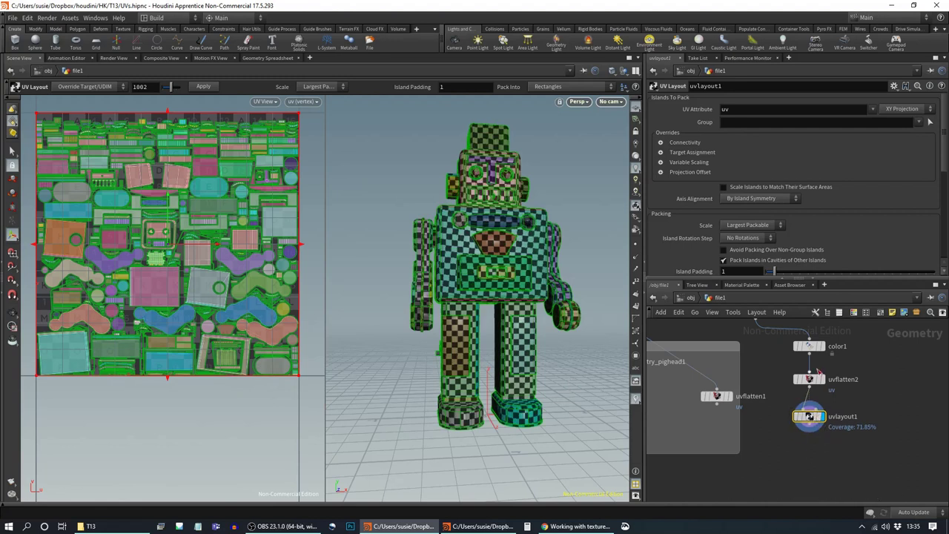
click(810, 380)
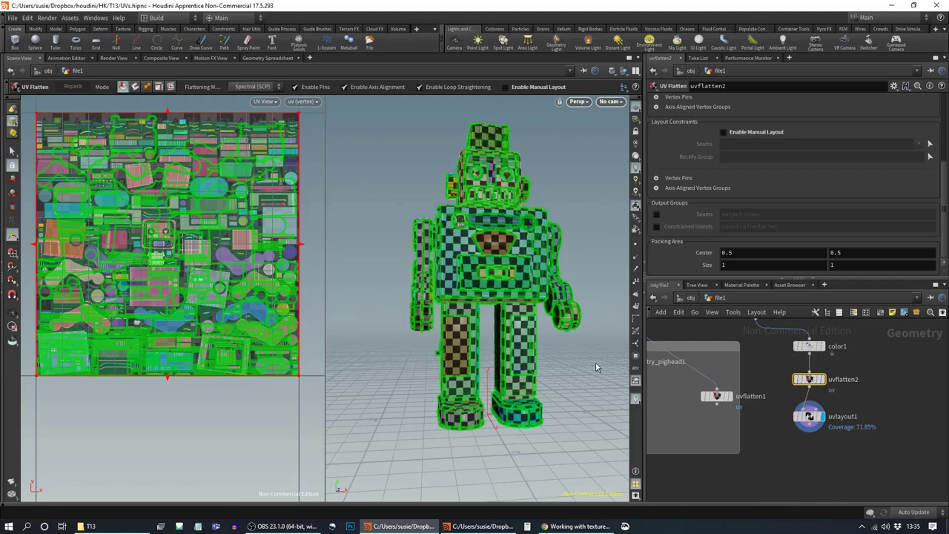
key(Escape)
drag(482, 282, 534, 395)
right_drag(534, 394, 575, 407)
middle_drag(529, 392, 538, 373)
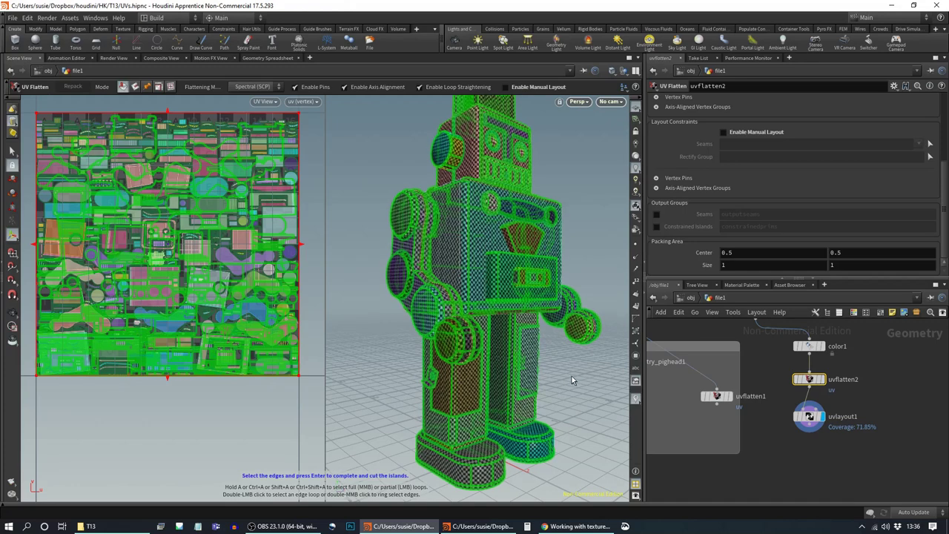
alt+drag(572, 403, 479, 378)
alt+middle_drag(479, 379, 452, 358)
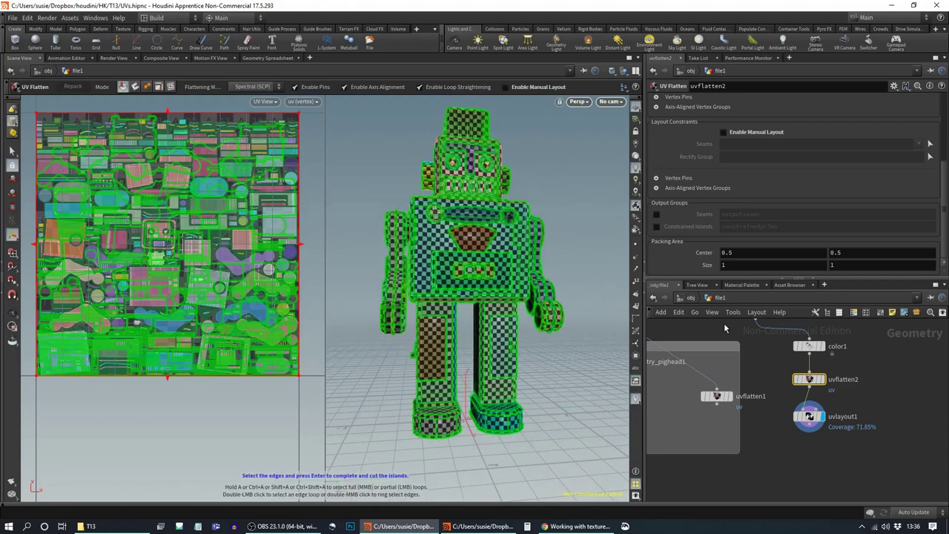
Step: Move uvlayout1 further below uvflatten2 in the network to clear space between the two nodes
middle_drag(891, 393, 887, 413)
drag(774, 381, 815, 393)
drag(829, 440, 828, 432)
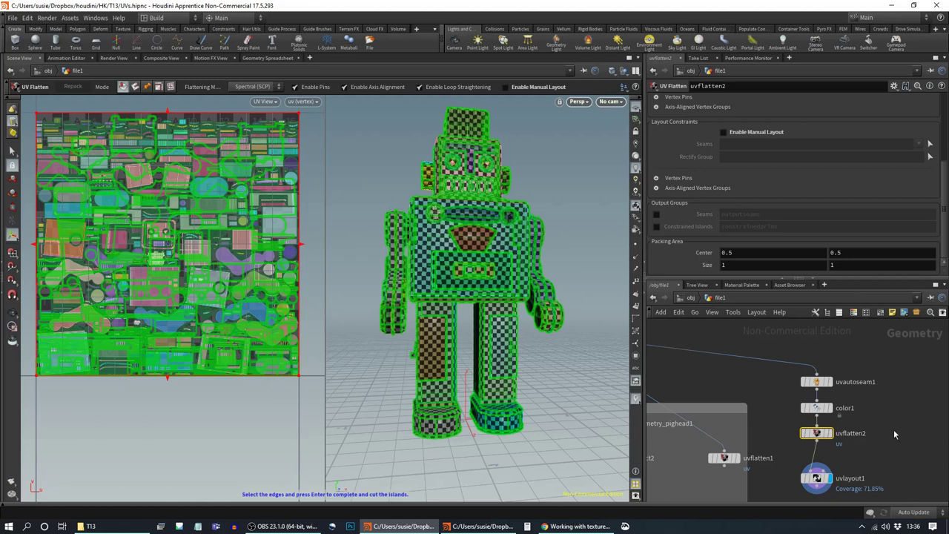
scroll(882, 456, down, 3)
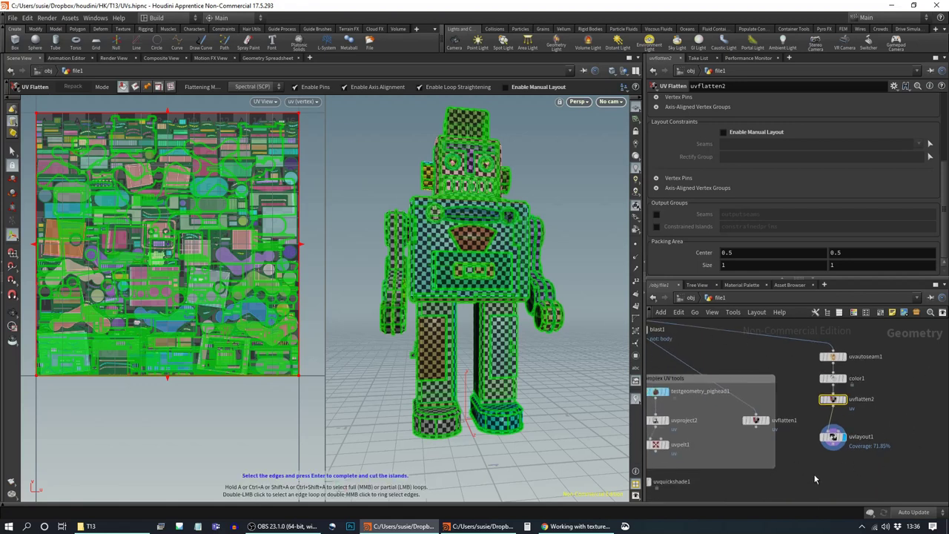
scroll(814, 479, down, 5)
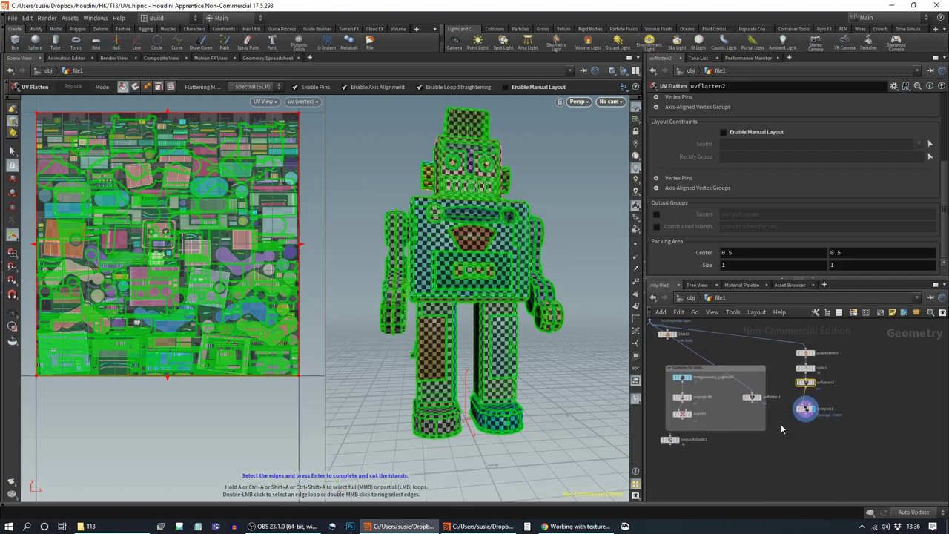
drag(806, 408, 810, 479)
middle_drag(770, 412, 828, 416)
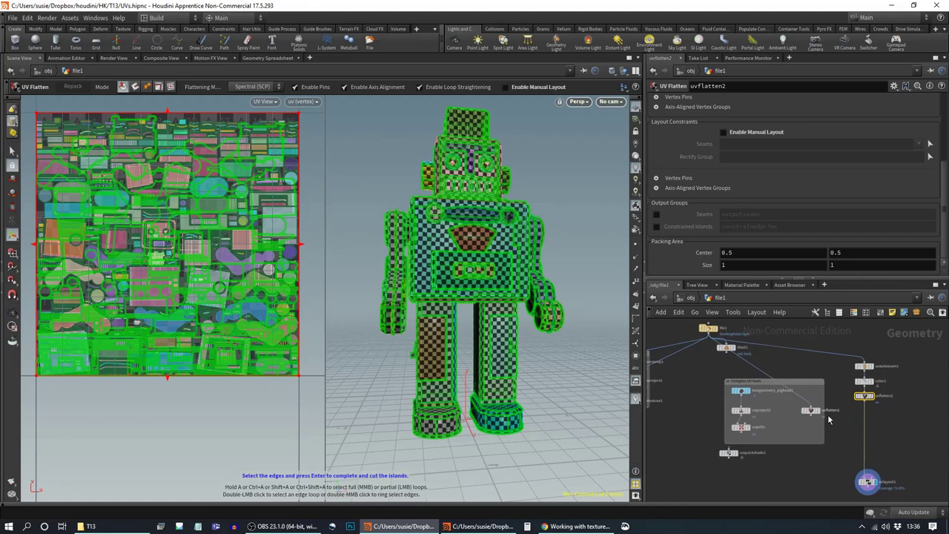
Step: Widen the Complex UV tools network box, move uvautoseam1, color1 and uvflatten2 into it beside uvflatten1, and select uvflatten1
drag(814, 416, 906, 412)
drag(884, 343, 855, 409)
drag(865, 367, 855, 365)
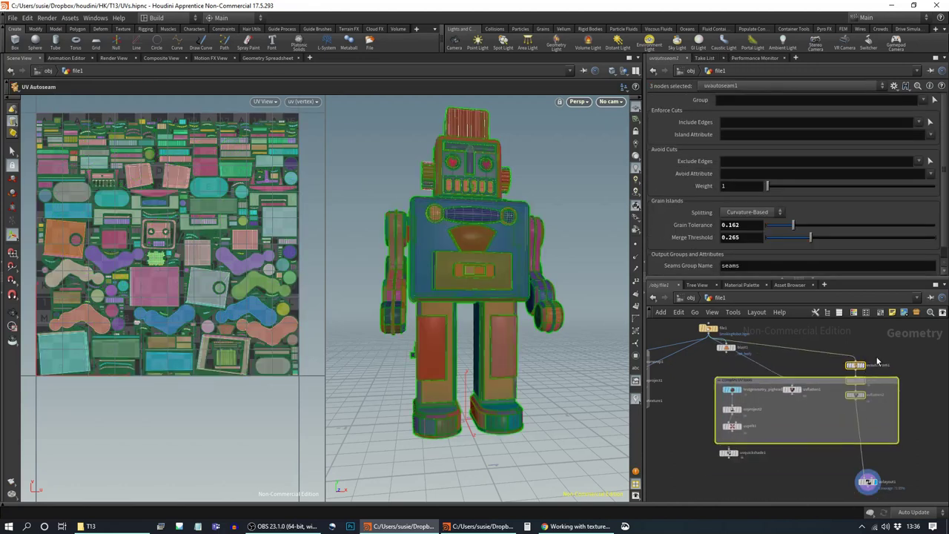
drag(858, 371, 802, 395)
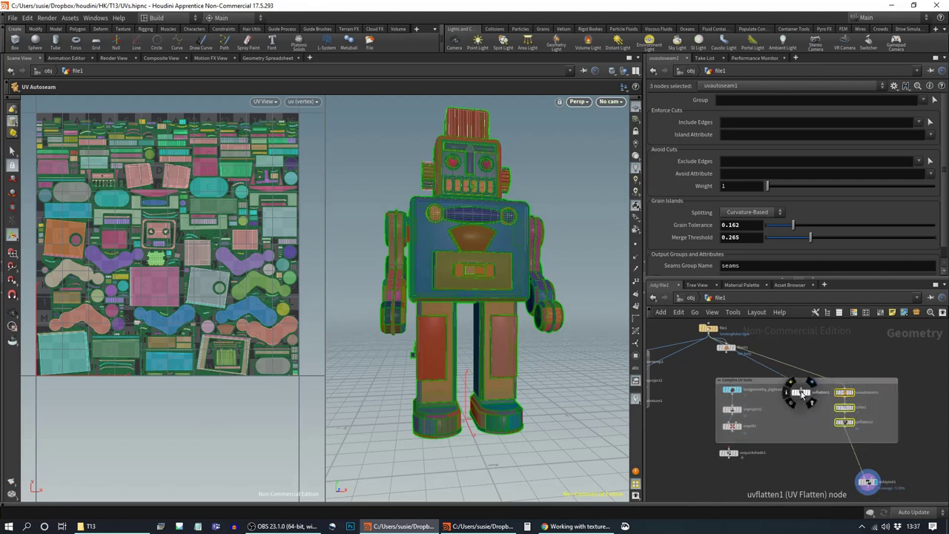
click(803, 395)
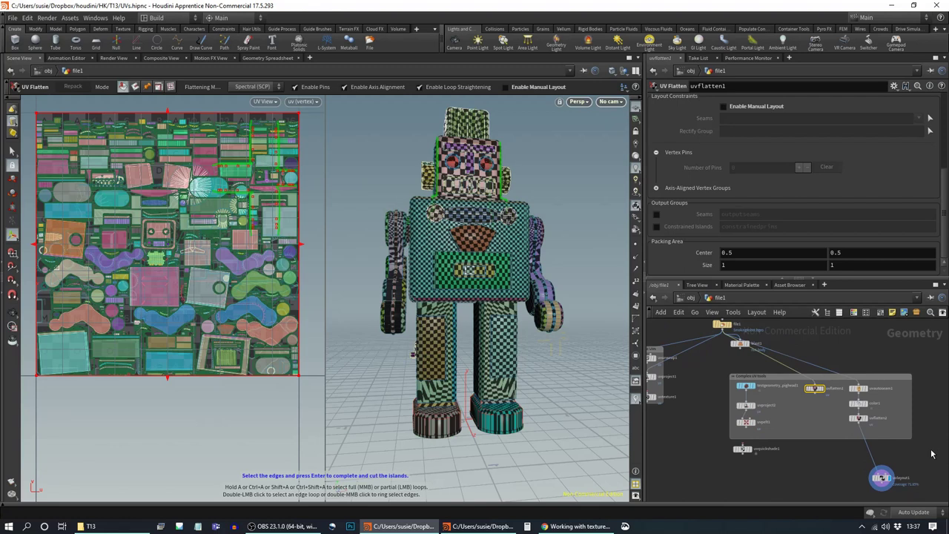
Step: Select uvlayout1, switch the viewport to the View tool, inspect the robot's coloured islands from an angle, and reposition the node beneath uvflatten2
scroll(932, 453, down, 1)
middle_drag(853, 462, 827, 420)
scroll(824, 424, up, 3)
scroll(828, 422, up, 1)
drag(783, 435, 753, 430)
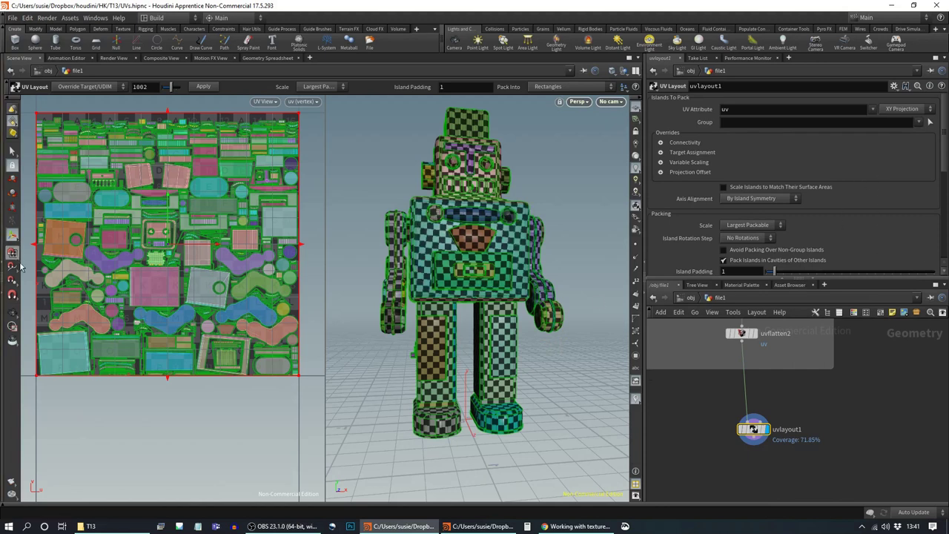
click(13, 316)
drag(437, 302, 303, 258)
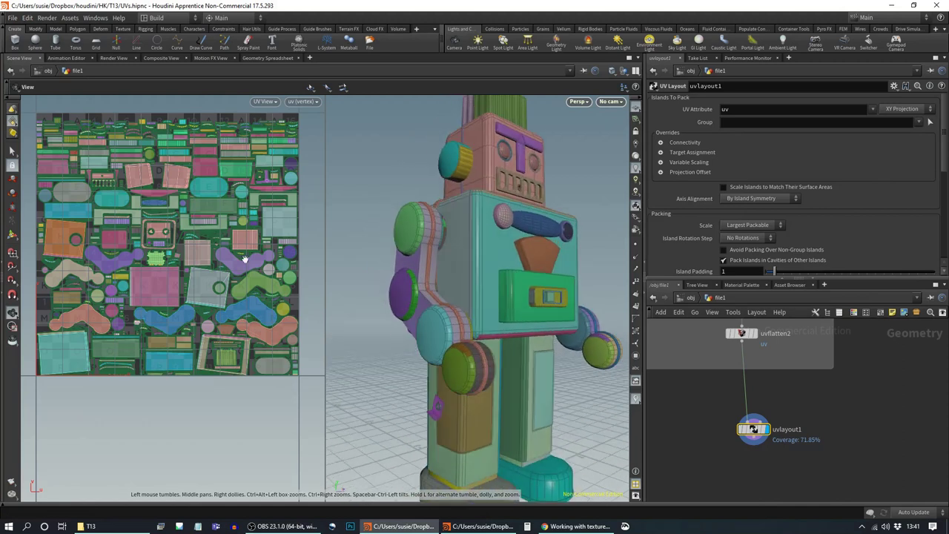
middle_drag(854, 396, 862, 364)
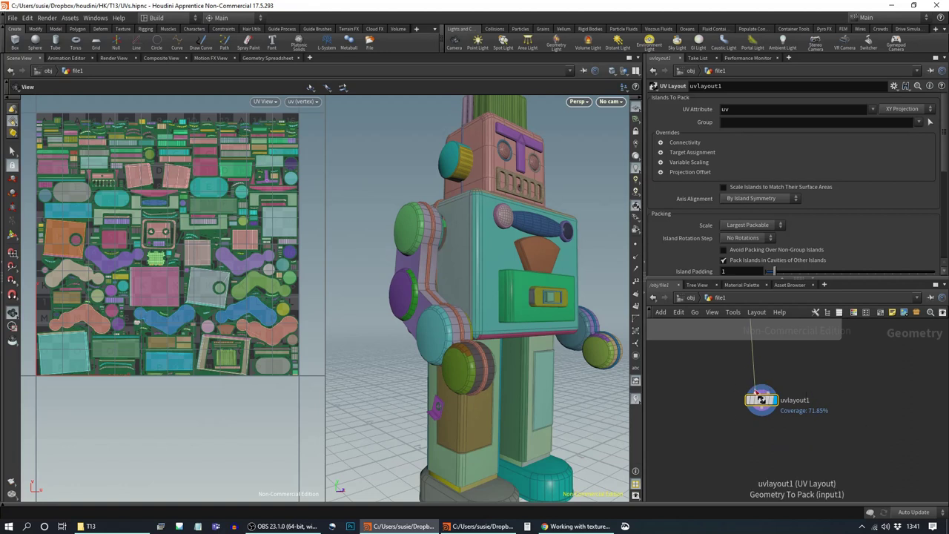
drag(763, 401, 740, 403)
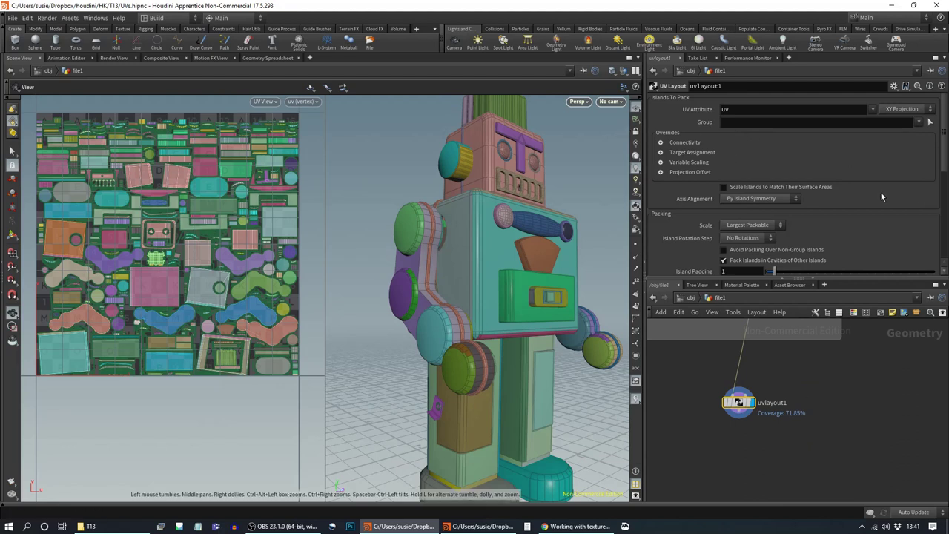
Step: Enable Scale Islands to Match Their Surface Areas on uvlayout1 and check the packed UV layout
scroll(882, 197, down, 2)
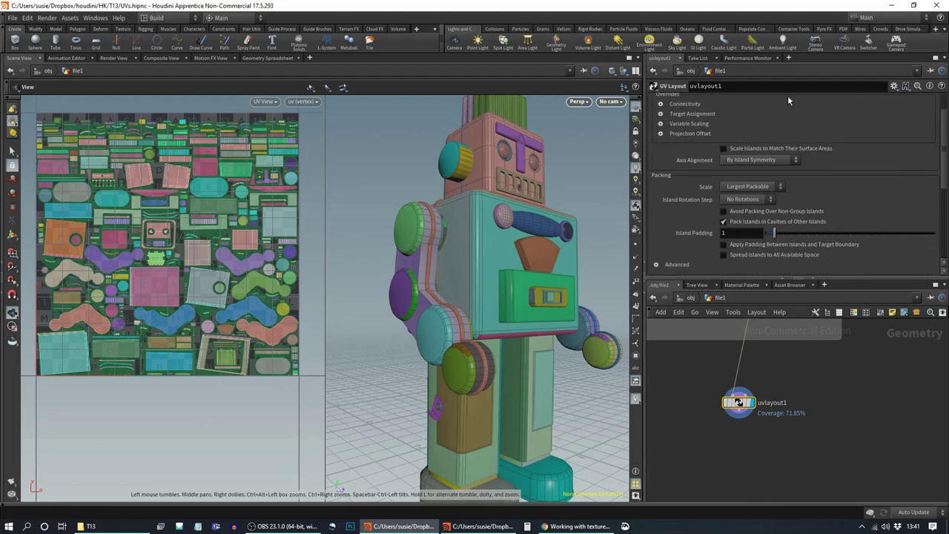
click(724, 147)
scroll(237, 319, up, 2)
scroll(284, 326, down, 3)
middle_drag(236, 274, 234, 317)
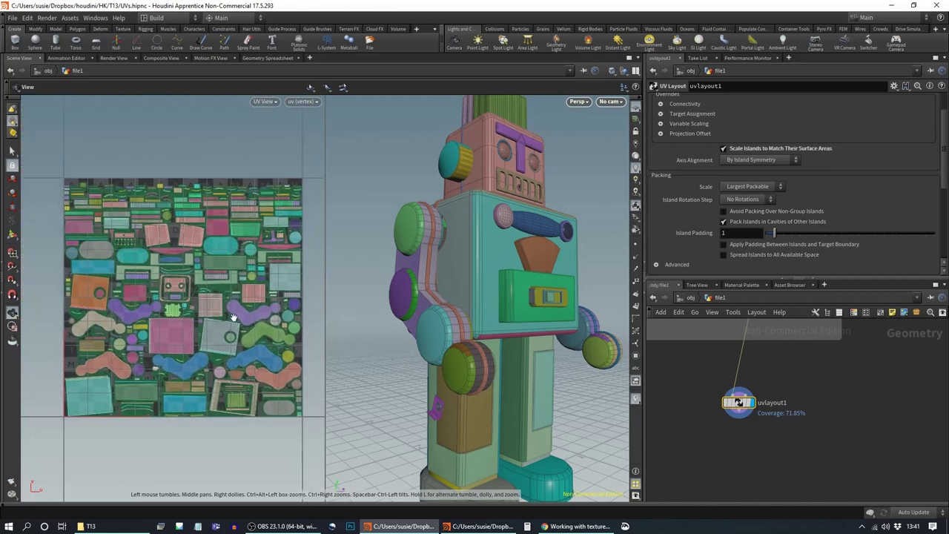
click(725, 149)
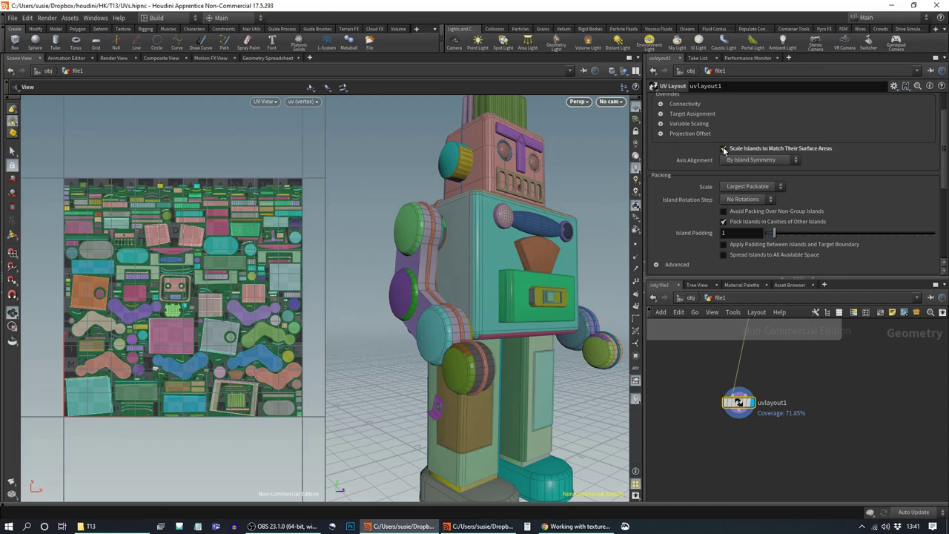
scroll(840, 204, down, 2)
scroll(801, 214, up, 2)
scroll(798, 197, down, 1)
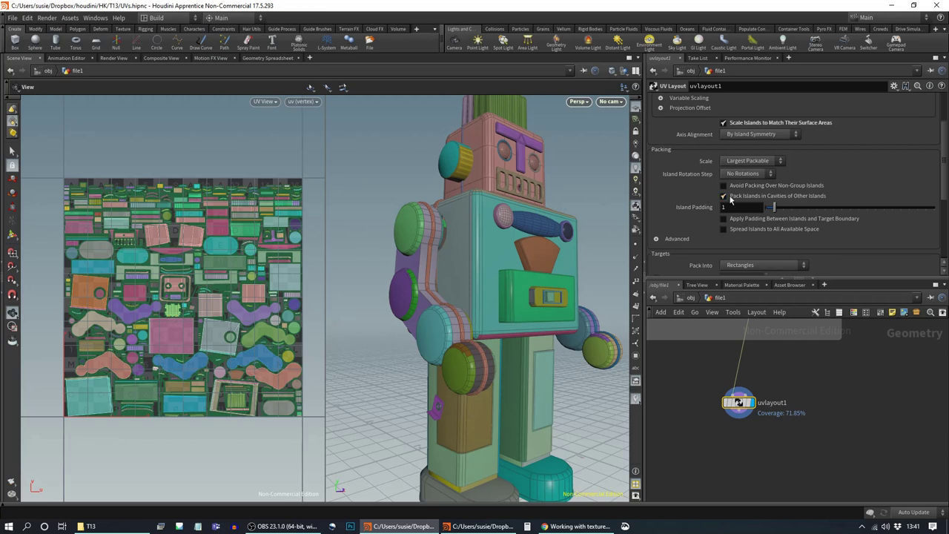
Step: Try packing without Pack Islands in Cavities of Other Islands, compare the space inside the head island, and restore the option
click(771, 198)
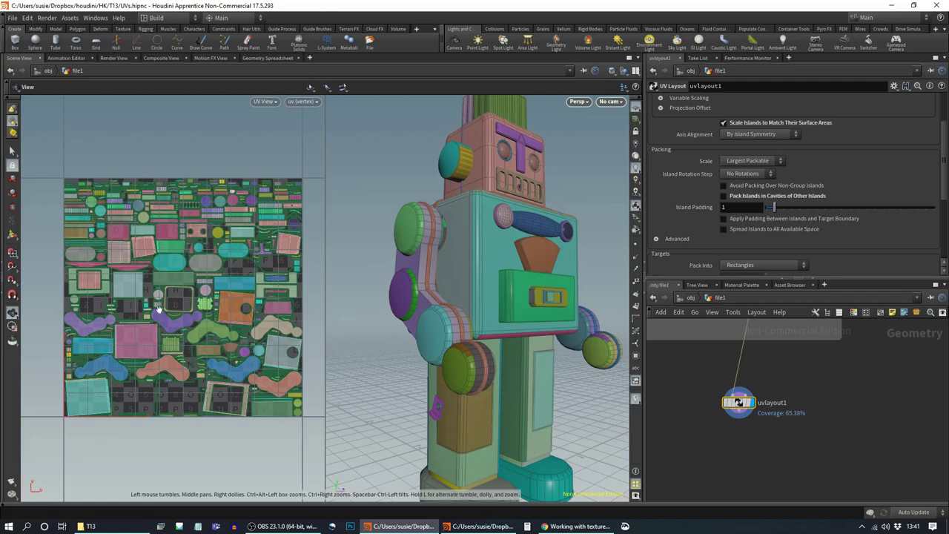
scroll(92, 350, up, 2)
scroll(153, 348, up, 2)
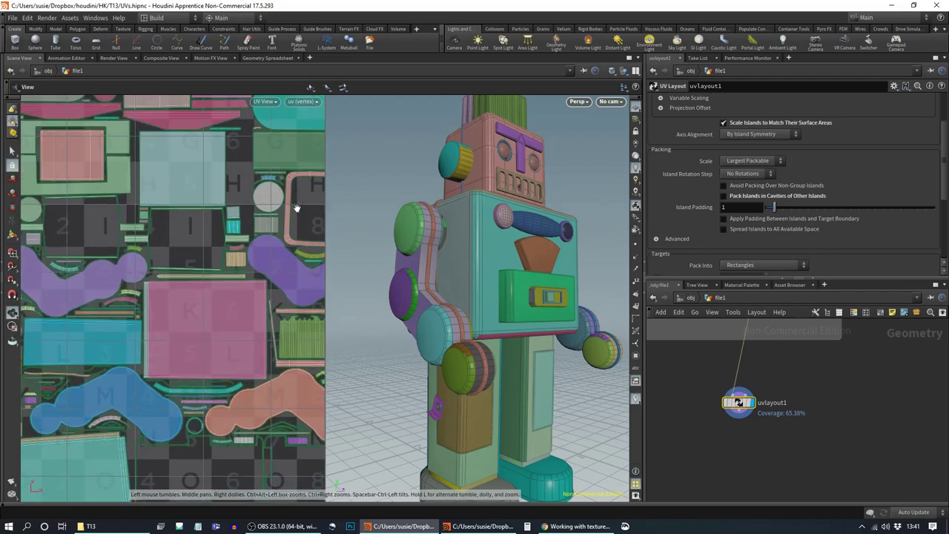
middle_drag(304, 234, 153, 256)
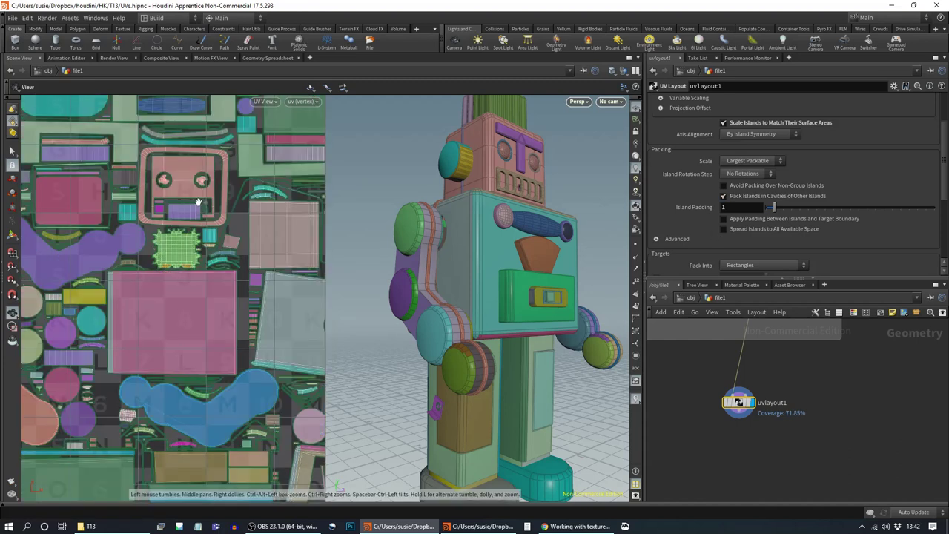
middle_drag(242, 308, 192, 304)
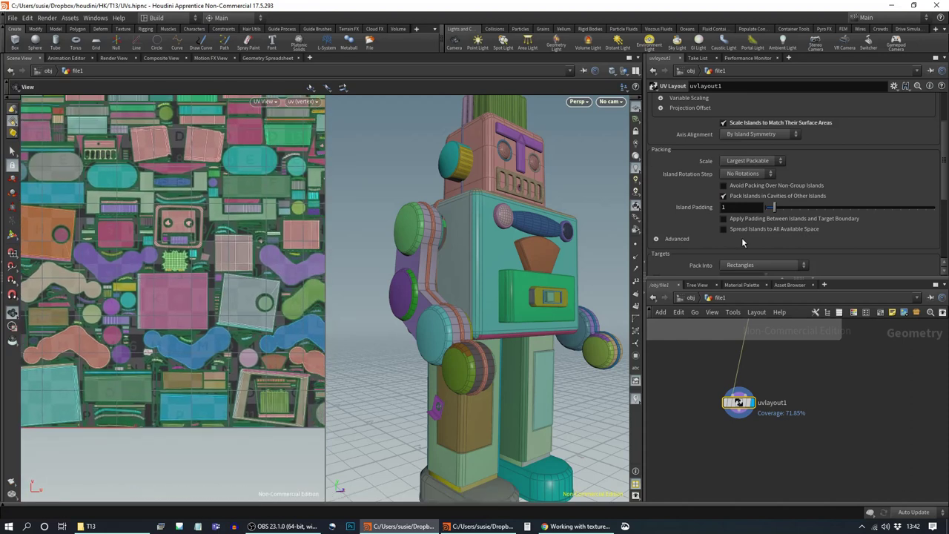
Step: Try Island Padding values of 3, 8 and 10 on uvlayout1, compare the packing, and return the padding to 1
drag(783, 207, 792, 209)
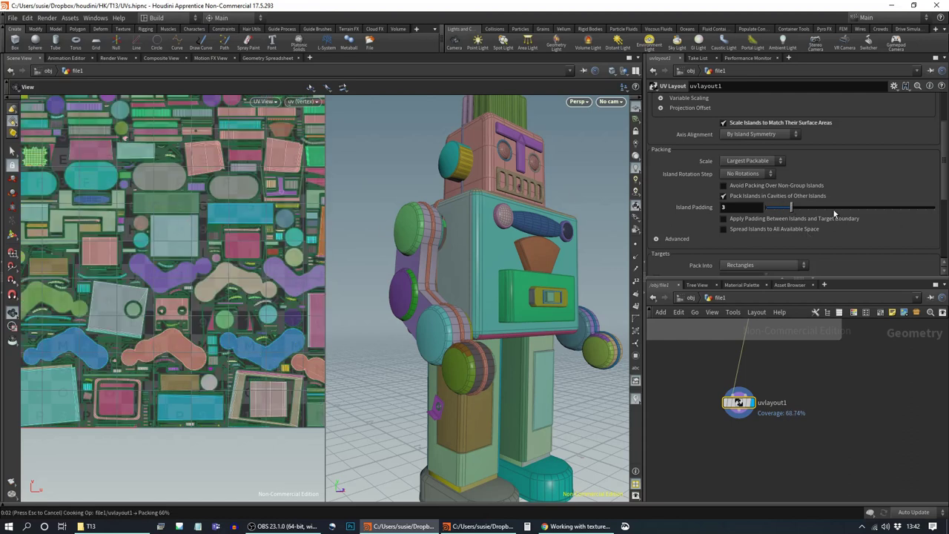
drag(835, 211, 817, 209)
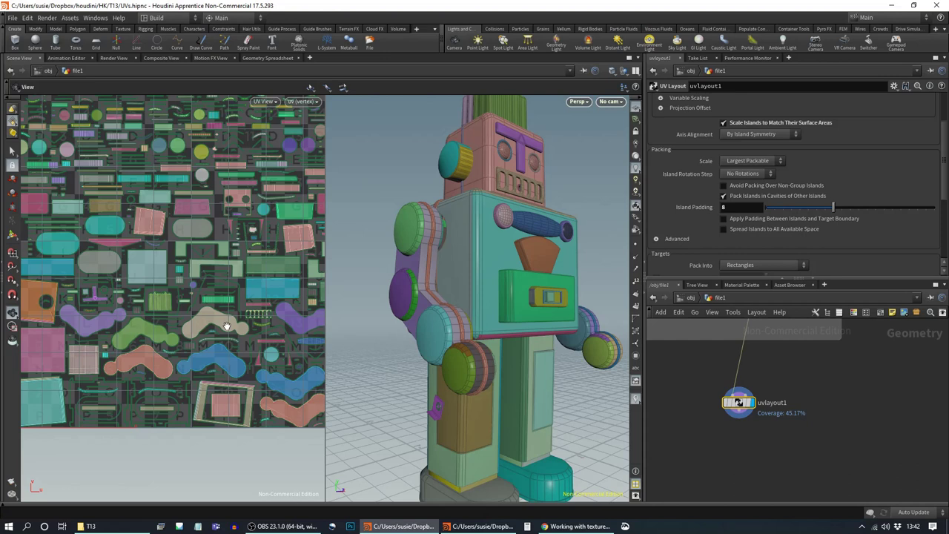
click(852, 211)
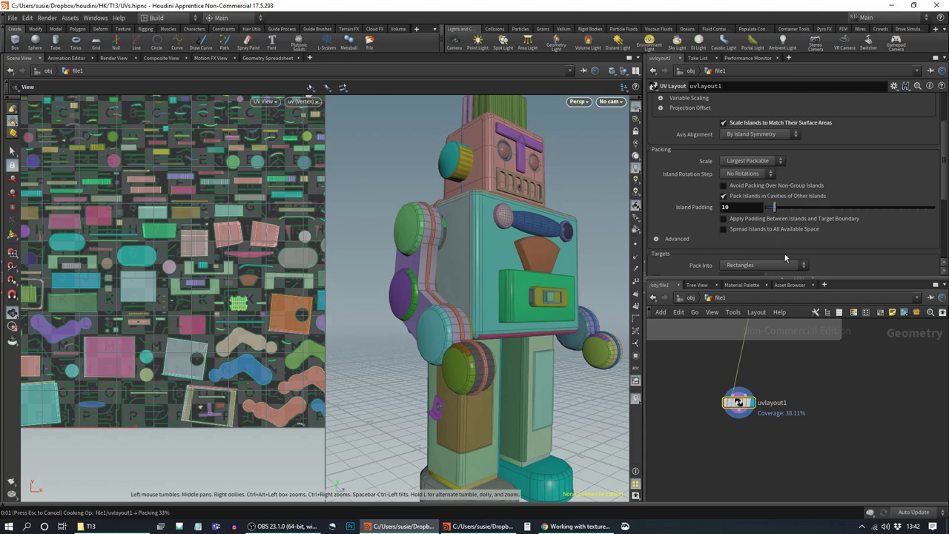
drag(771, 208, 769, 210)
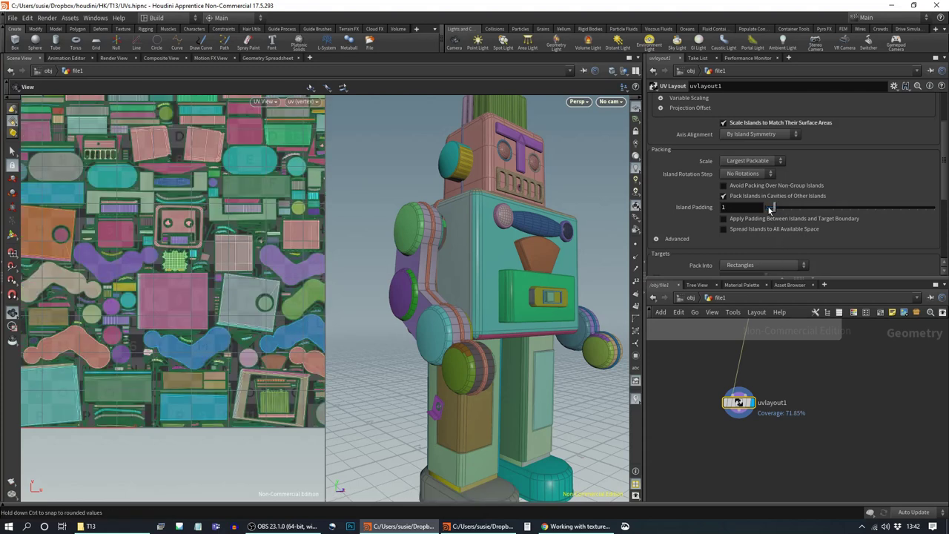
scroll(149, 298, down, 5)
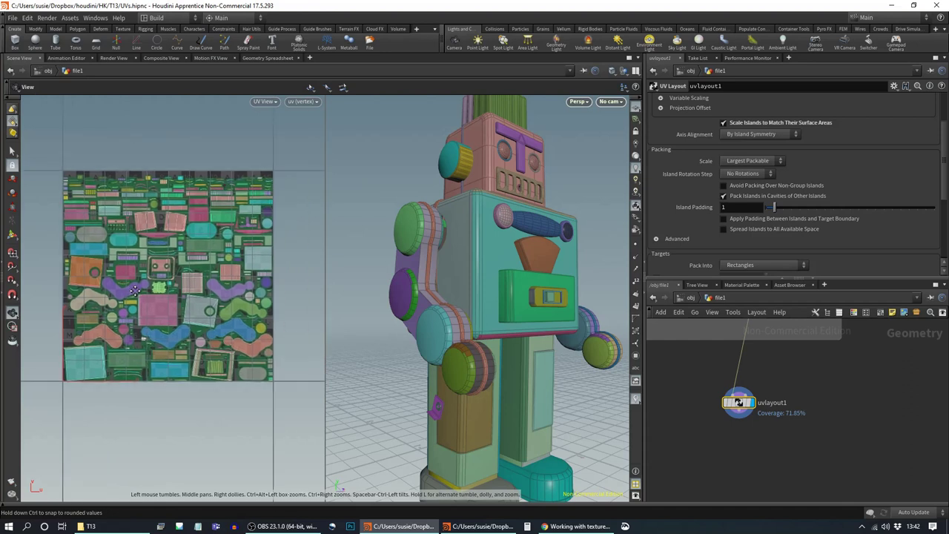
scroll(149, 299, up, 3)
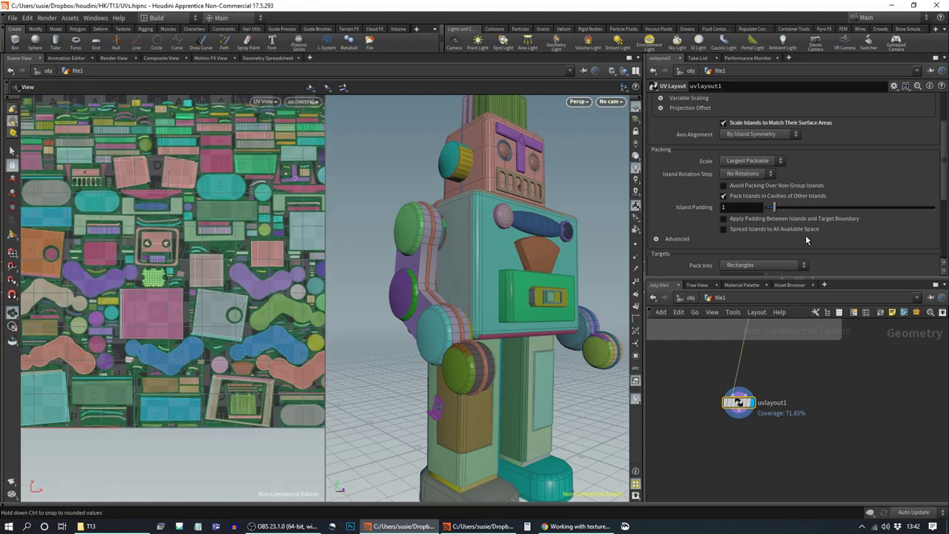
Step: Try Stack Identical Islands on uvlayout1 and inspect how the matching islands overlap in the UV layout
scroll(858, 237, down, 2)
scroll(859, 236, down, 2)
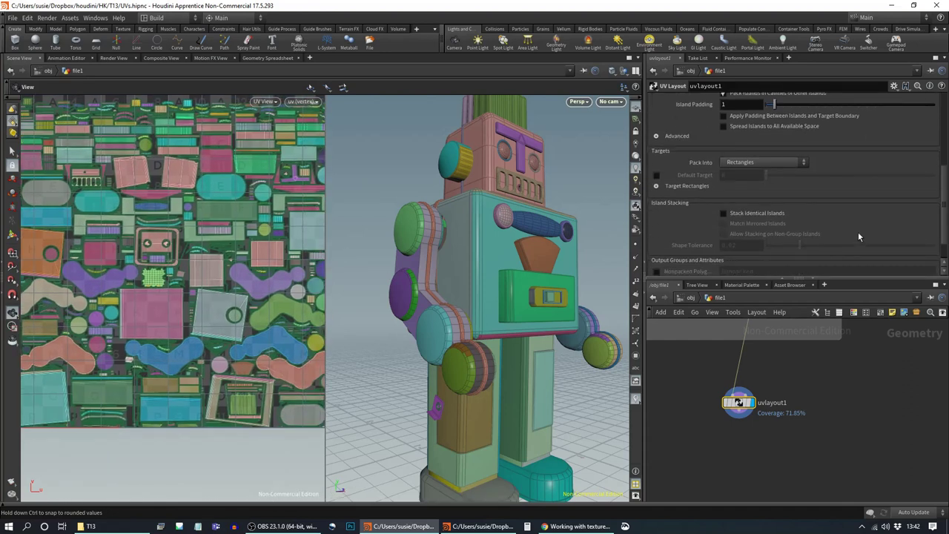
scroll(858, 237, down, 3)
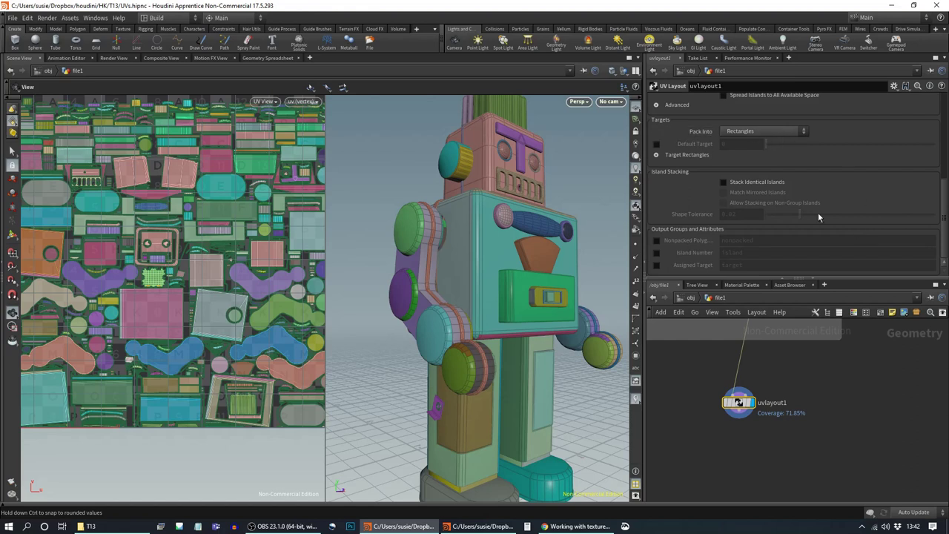
click(769, 182)
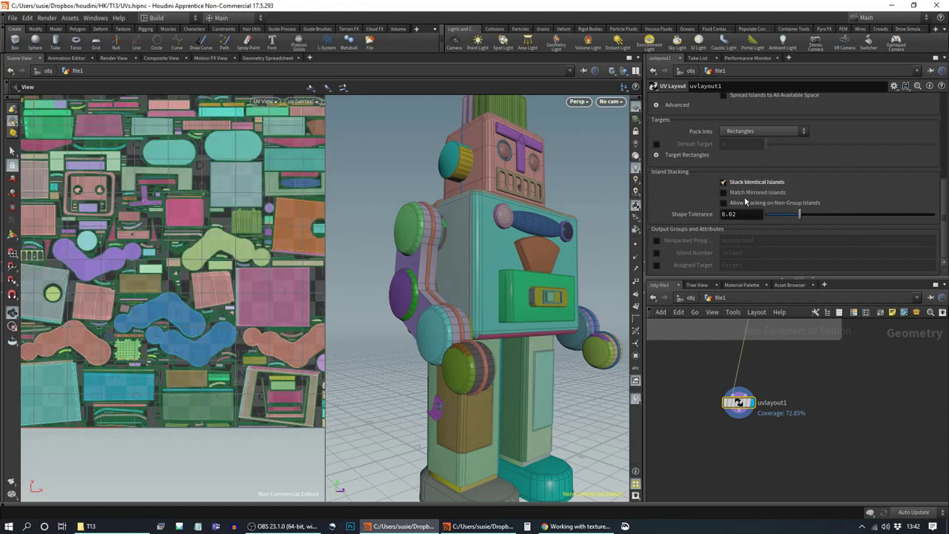
middle_drag(256, 187, 269, 292)
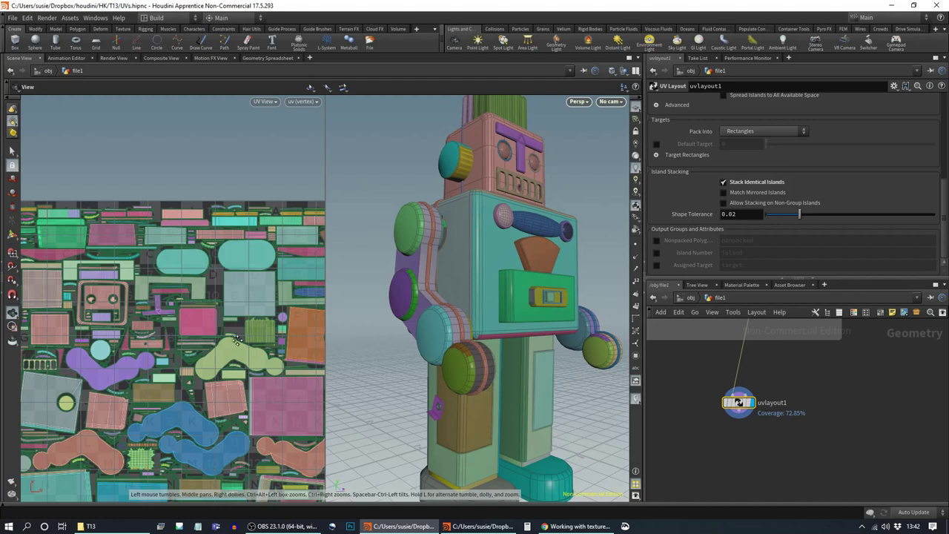
scroll(236, 326, up, 4)
middle_drag(261, 270, 246, 288)
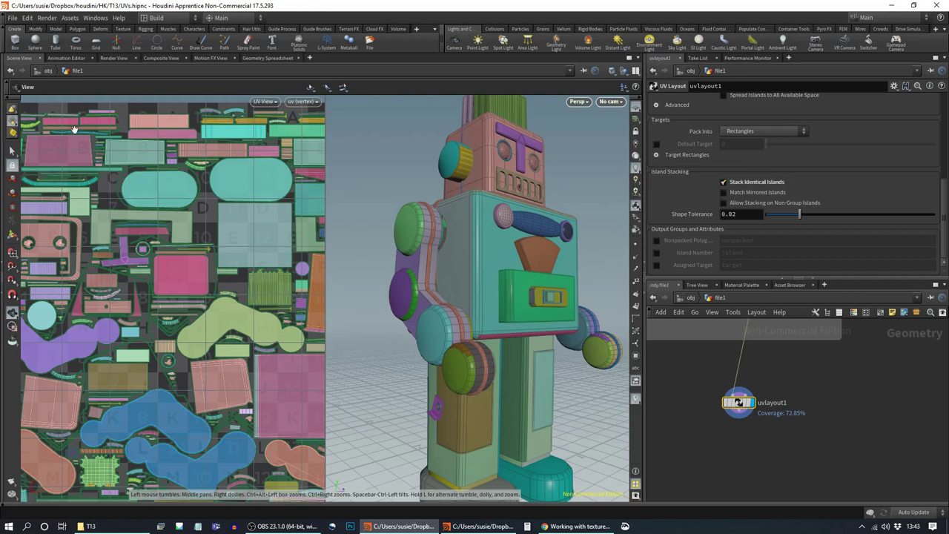
Step: Try Match Mirrored Islands on uvlayout1, inspect the whole packed layout, and turn Stack Identical Islands off
click(724, 193)
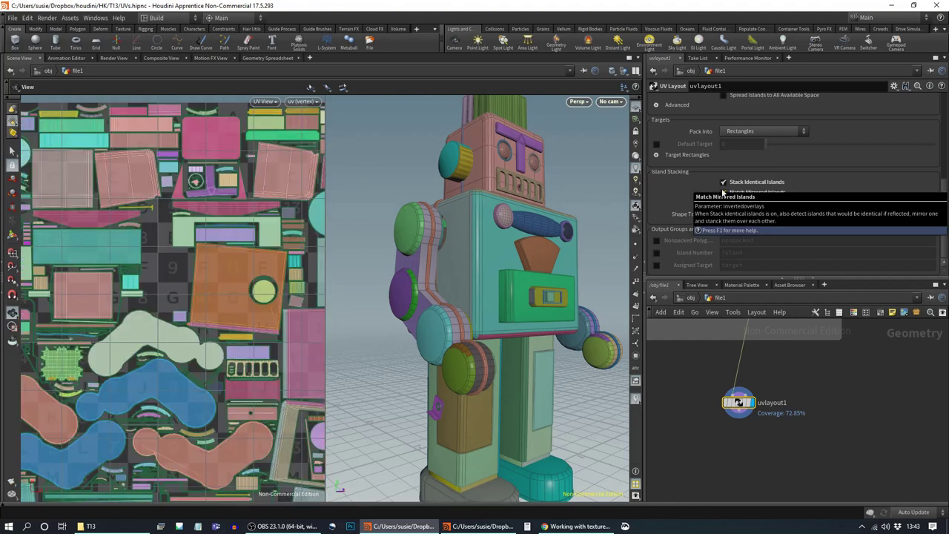
right_drag(277, 278, 208, 300)
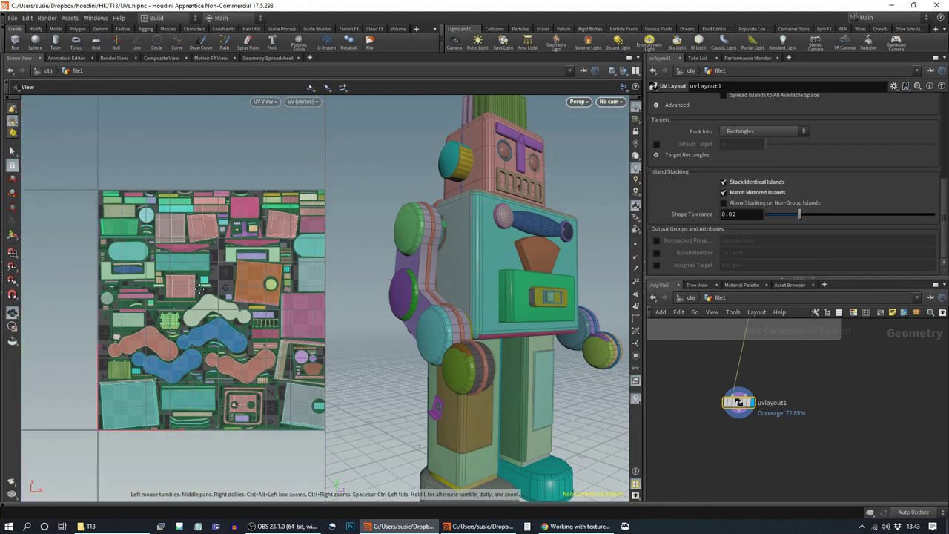
middle_drag(214, 300, 163, 270)
right_drag(164, 270, 184, 274)
middle_drag(182, 269, 193, 267)
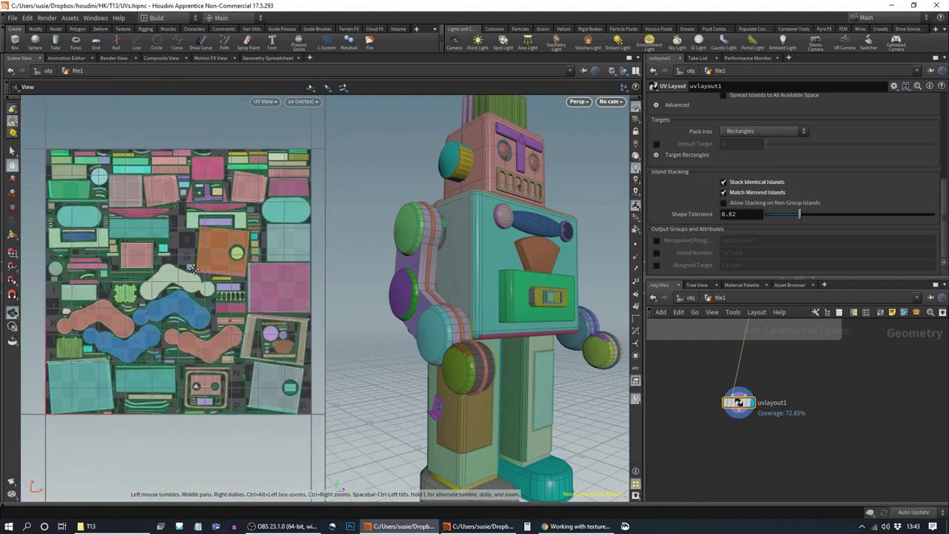
click(739, 186)
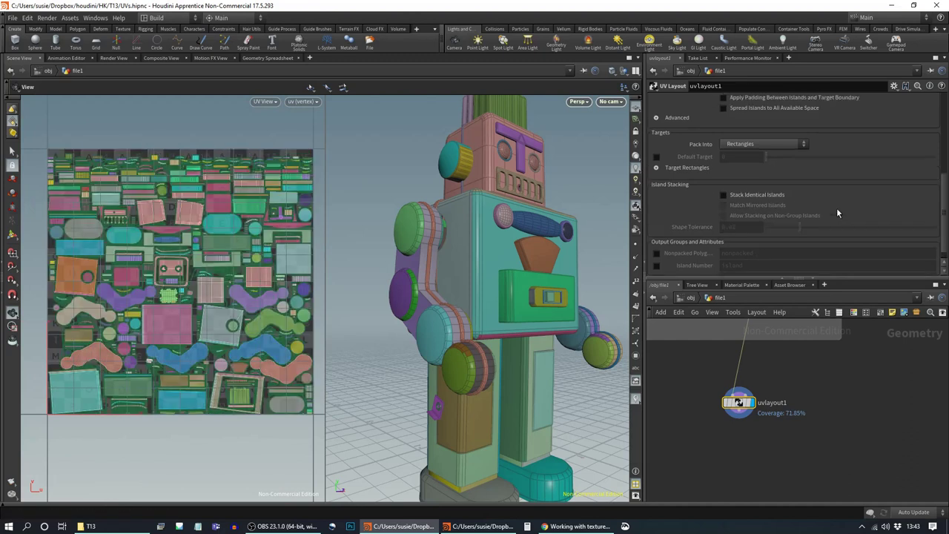
Step: Set uvlayout1's Axis Alignment to By Island Position in 3D and compare the island orientations with the whole robot
scroll(837, 213, up, 3)
scroll(838, 213, up, 1)
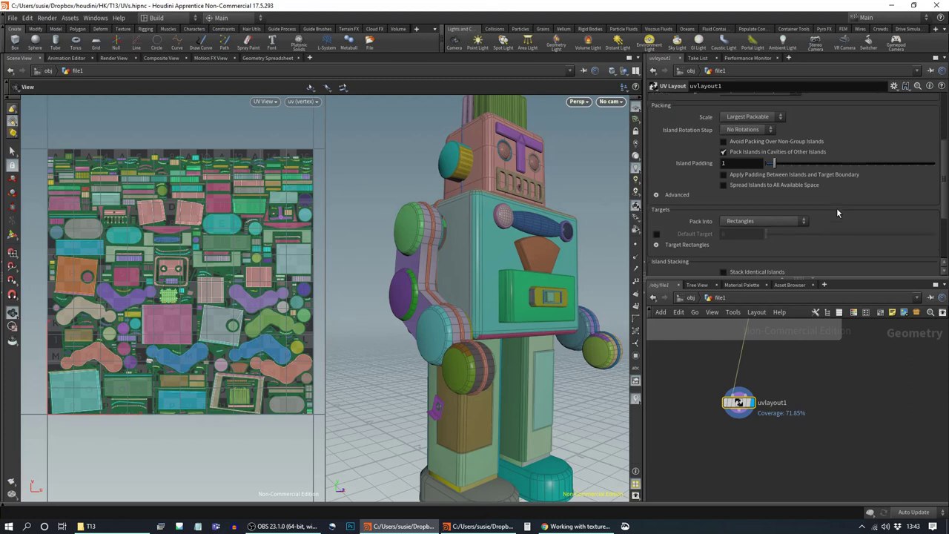
scroll(837, 208, up, 6)
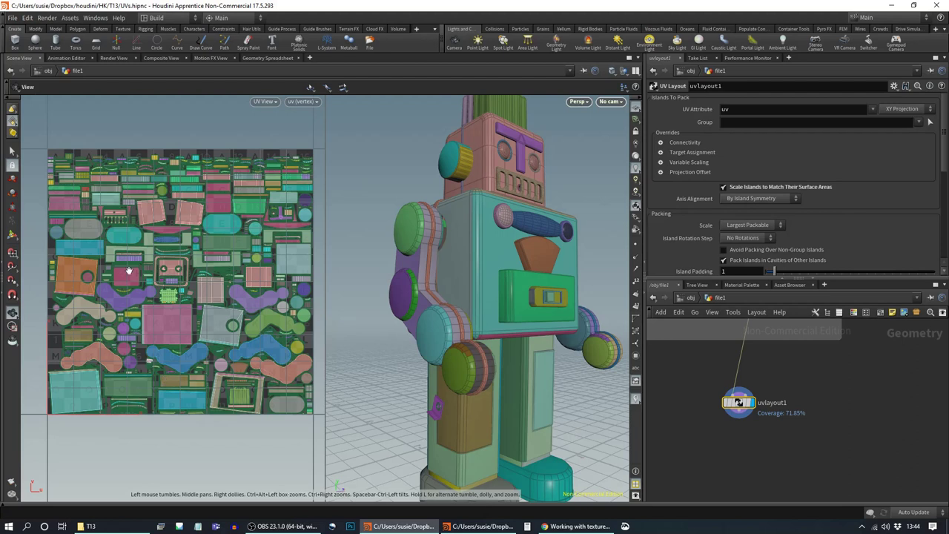
click(754, 198)
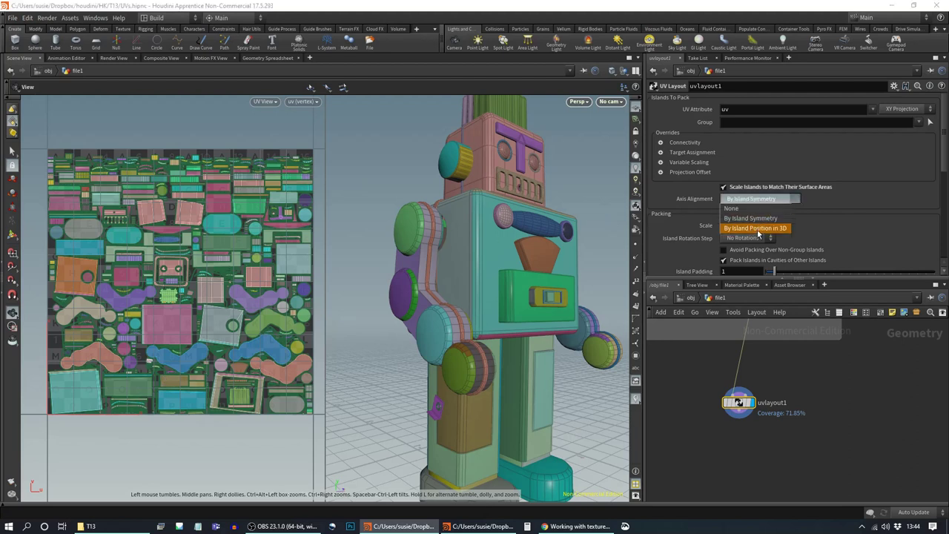
click(758, 230)
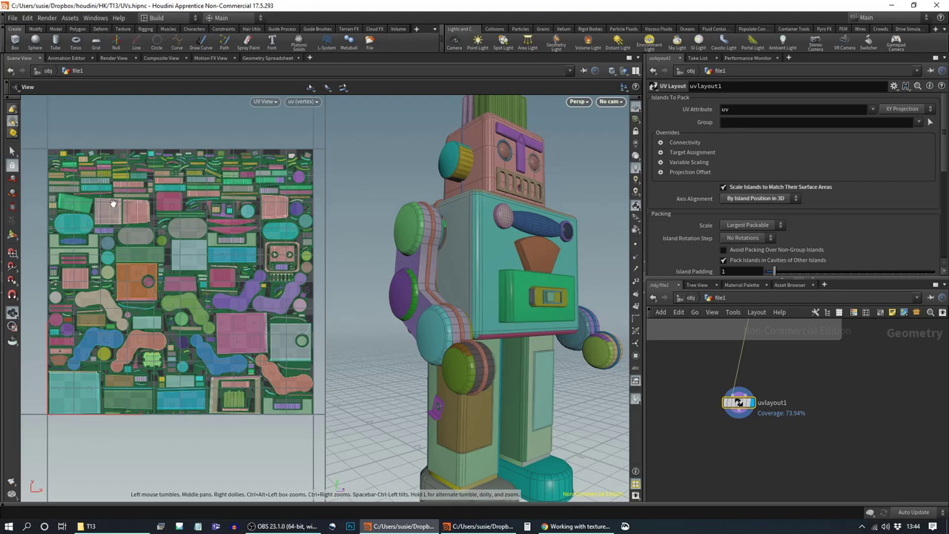
drag(512, 326, 444, 307)
drag(560, 296, 461, 332)
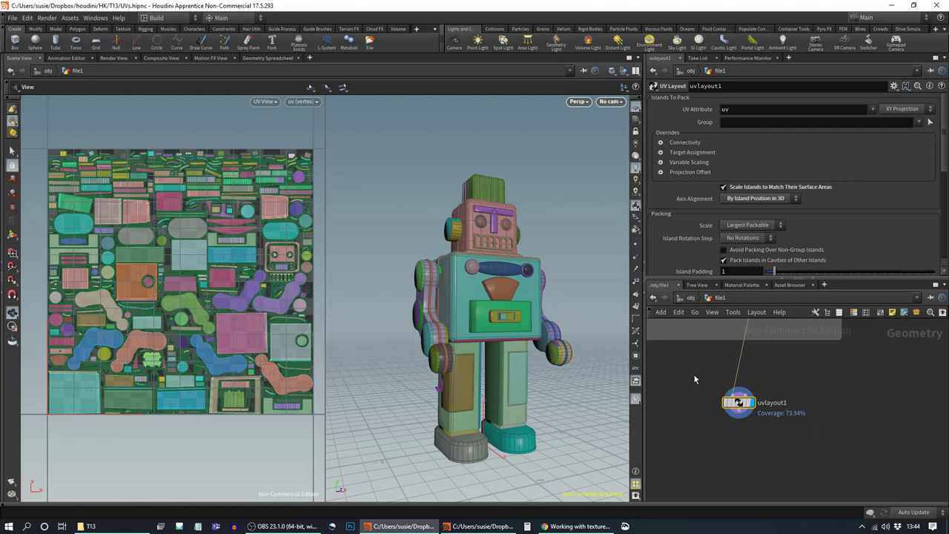
Step: Move the uvlayout1 node closer to the network box above it and narrow that box slightly to fit its nodes
drag(738, 403, 753, 371)
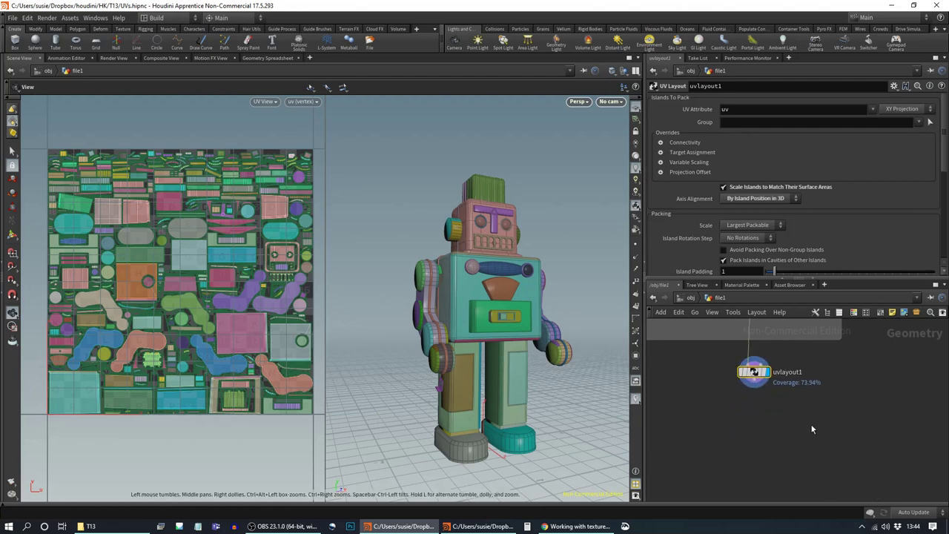
middle_drag(803, 432, 730, 528)
scroll(805, 418, down, 2)
middle_drag(817, 384, 842, 396)
scroll(841, 400, down, 3)
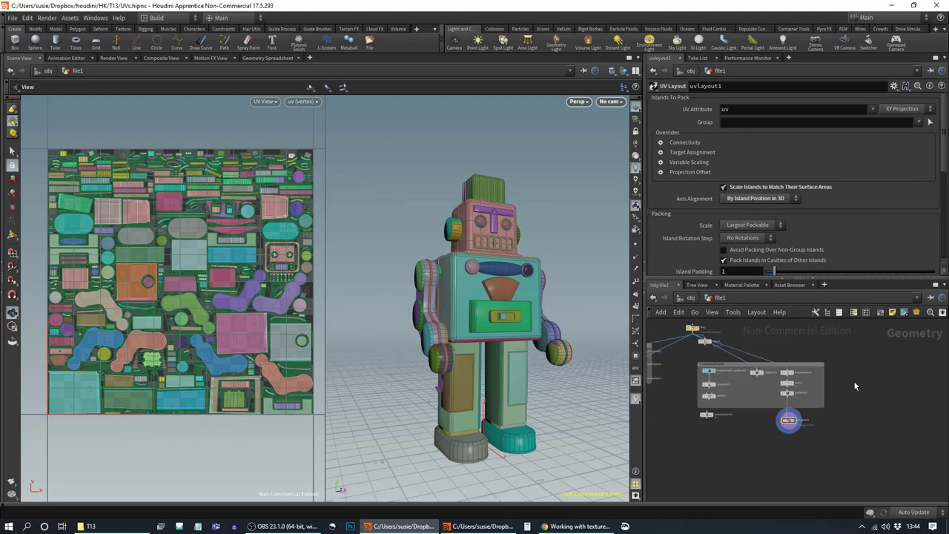
scroll(846, 401, down, 4)
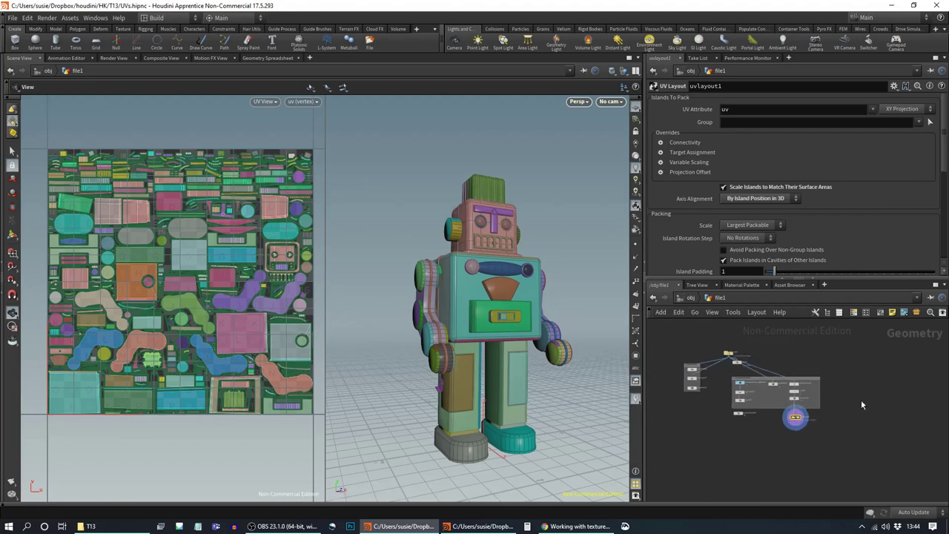
drag(819, 388, 813, 388)
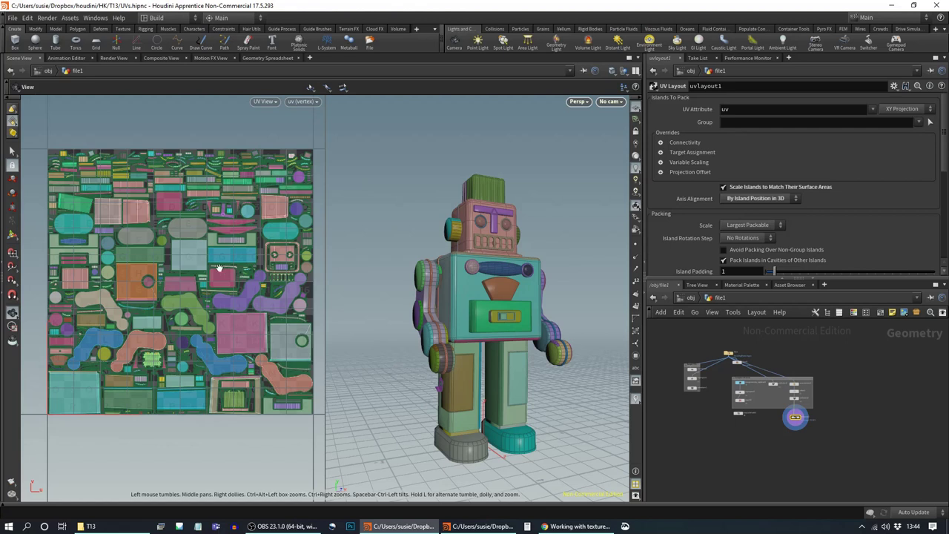
Step: Add unconnected UV Brush and UV Edit nodes, one above the other, in the empty space beside the network box
middle_drag(843, 399, 819, 405)
scroll(800, 402, up, 3)
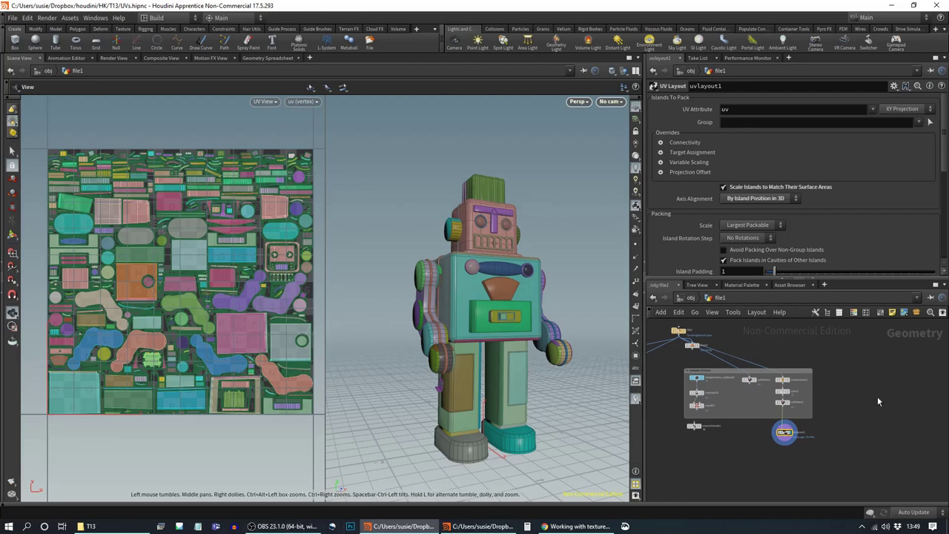
key(Tab)
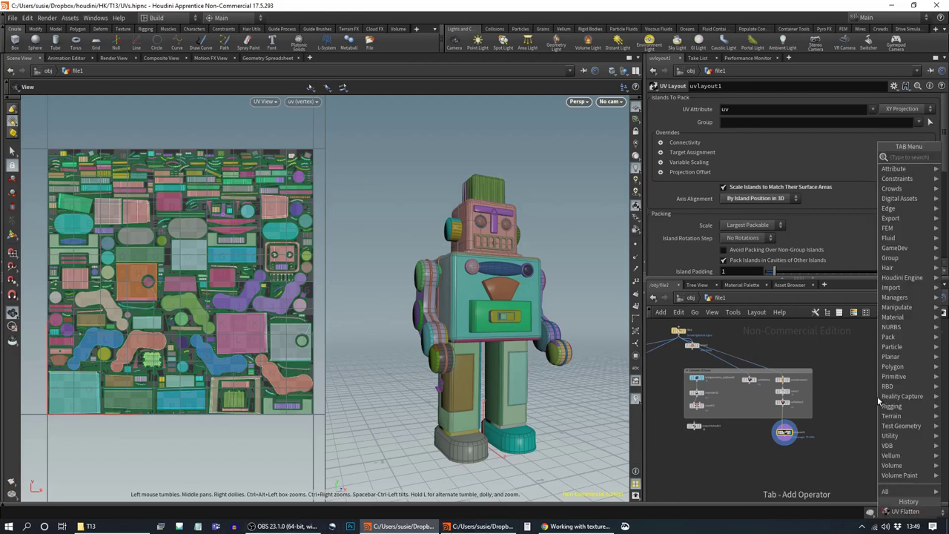
text(uvbrush)
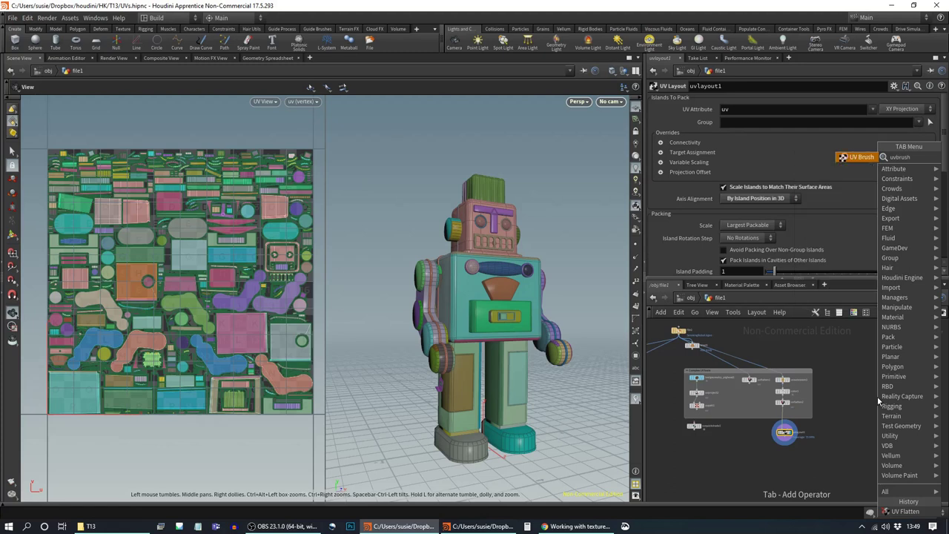
key(Return)
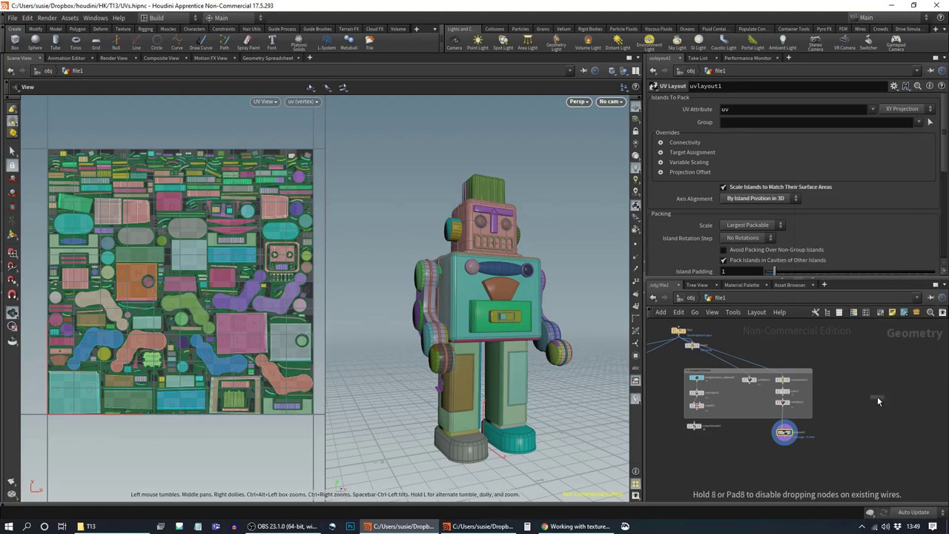
click(863, 379)
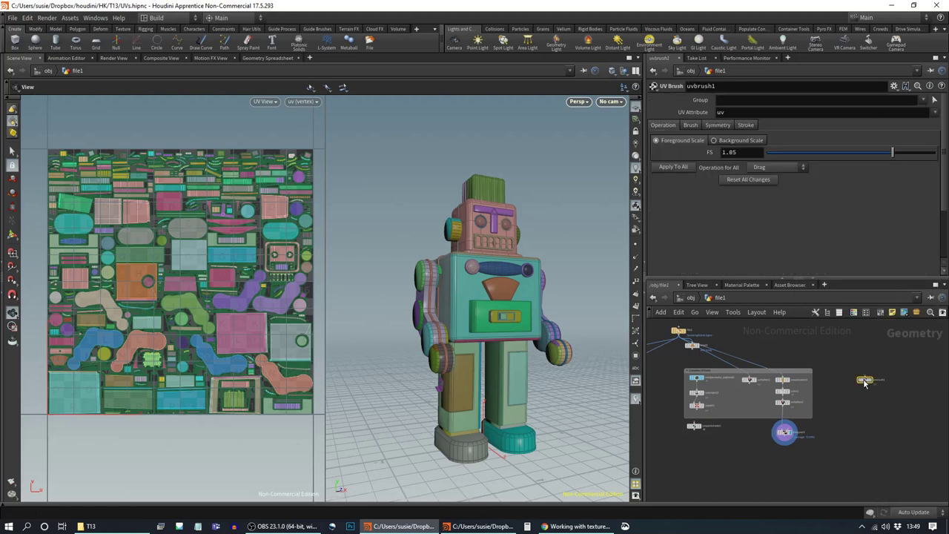
key(Tab)
text(uvedi)
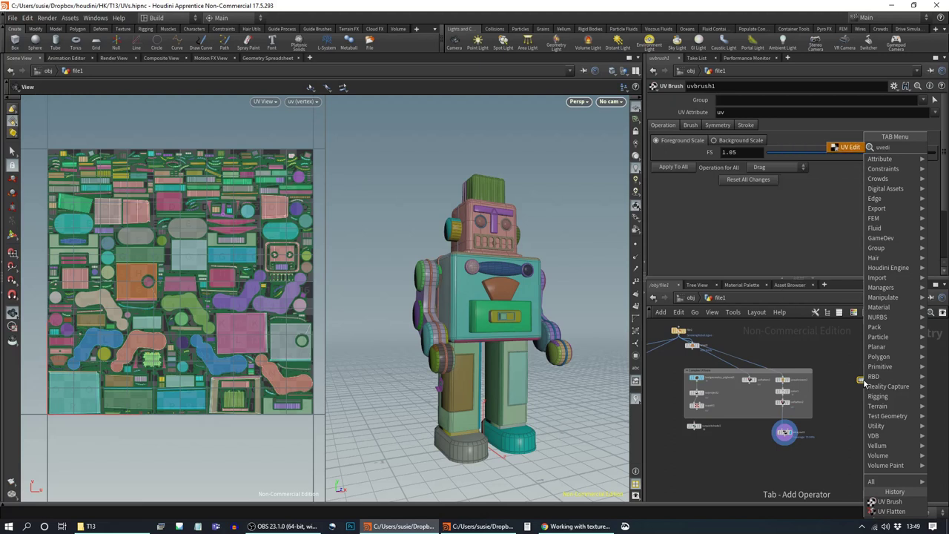
key(Return)
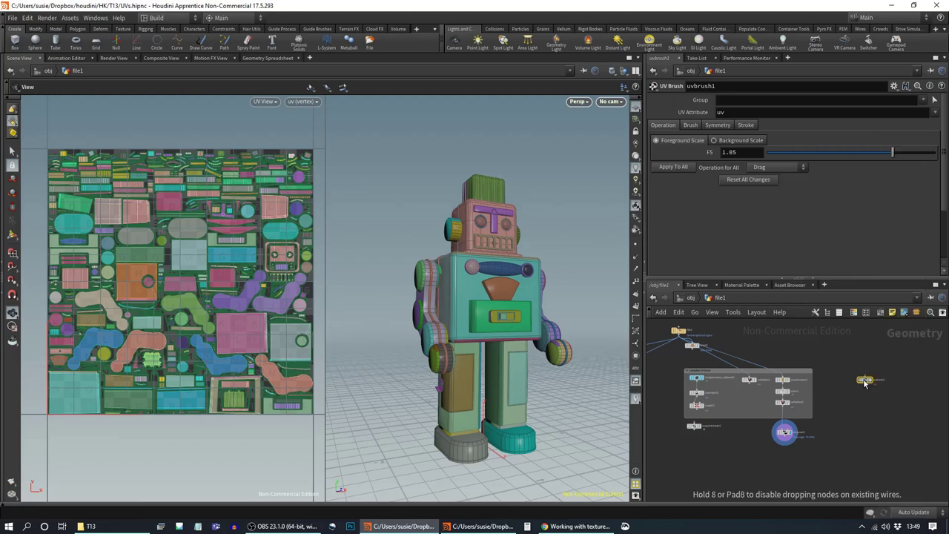
click(866, 395)
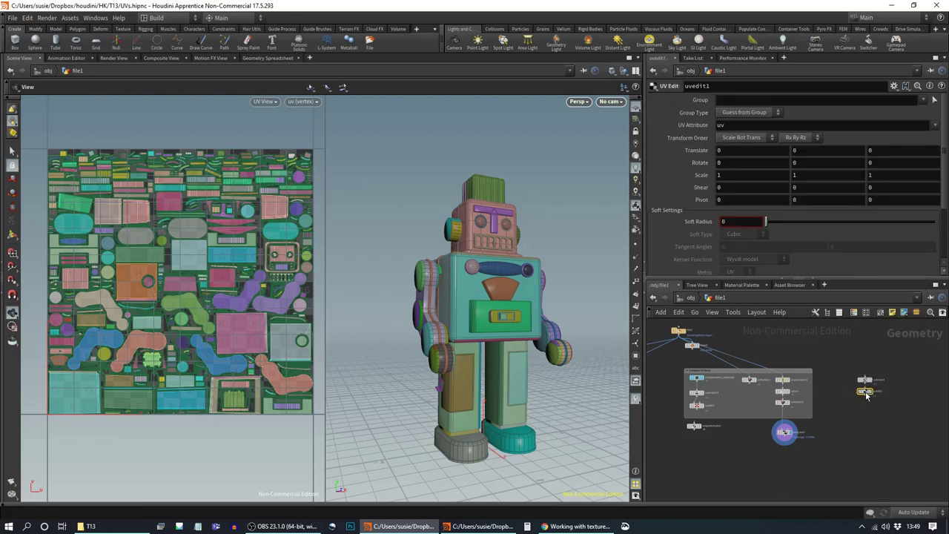
Step: Add unconnected UV Transform and UV Smooth nodes below the UV Edit node
key(Tab)
text(uvtr)
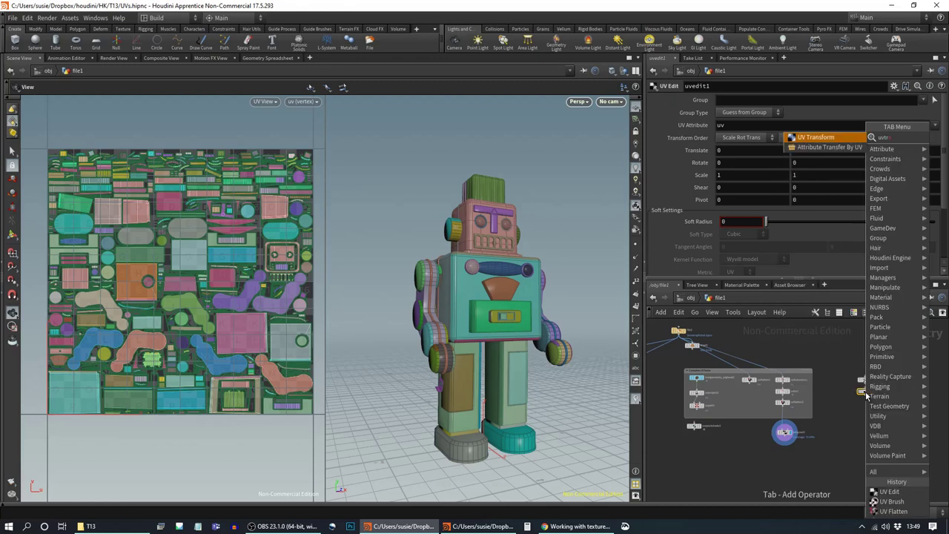
key(Return)
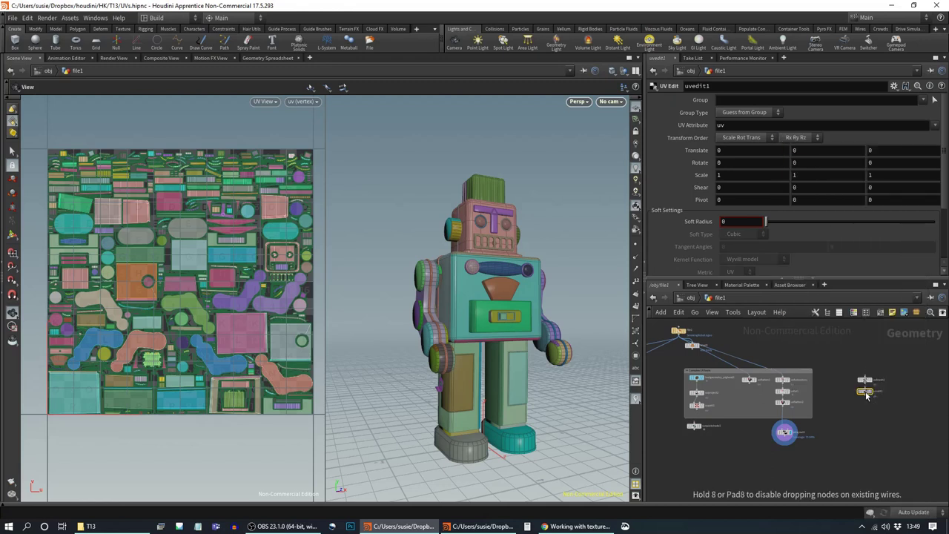
click(868, 414)
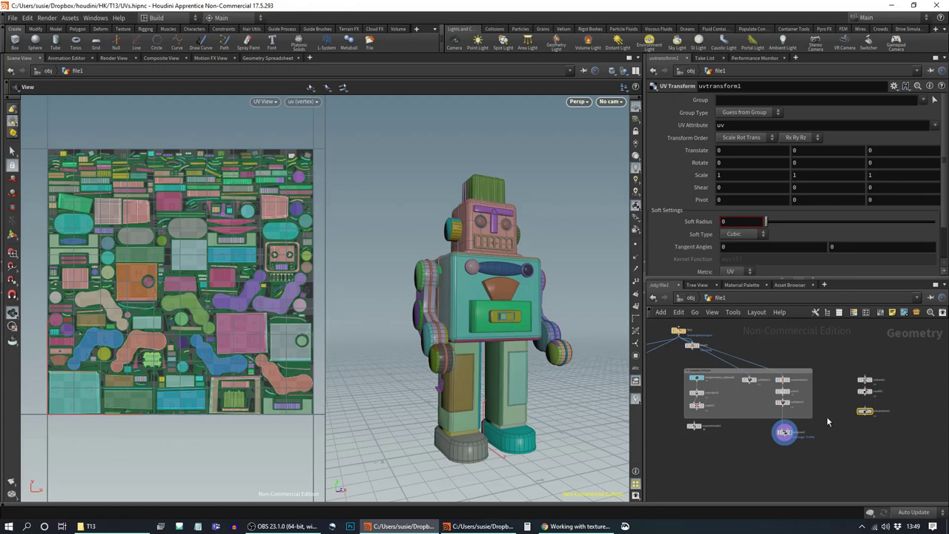
scroll(874, 420, up, 3)
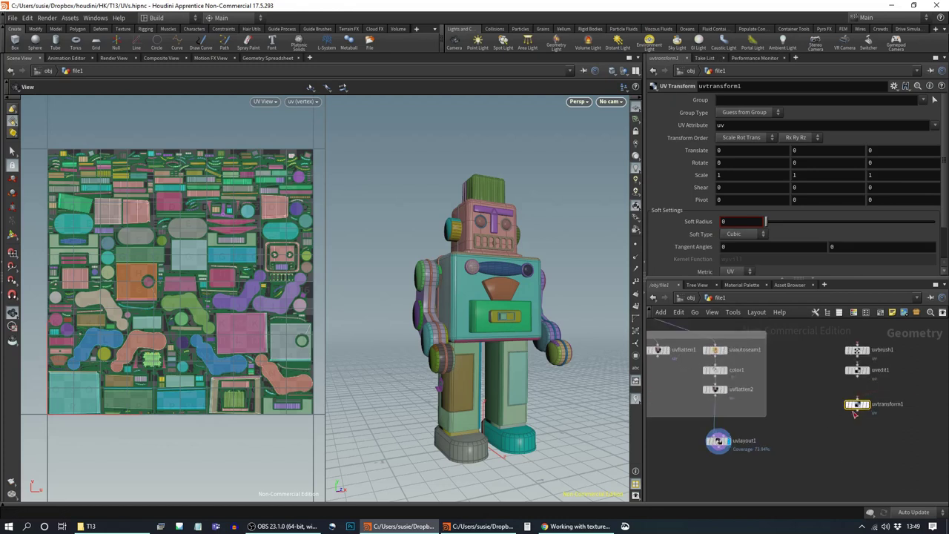
mouse_move(858, 405)
key(Tab)
text(uvsm)
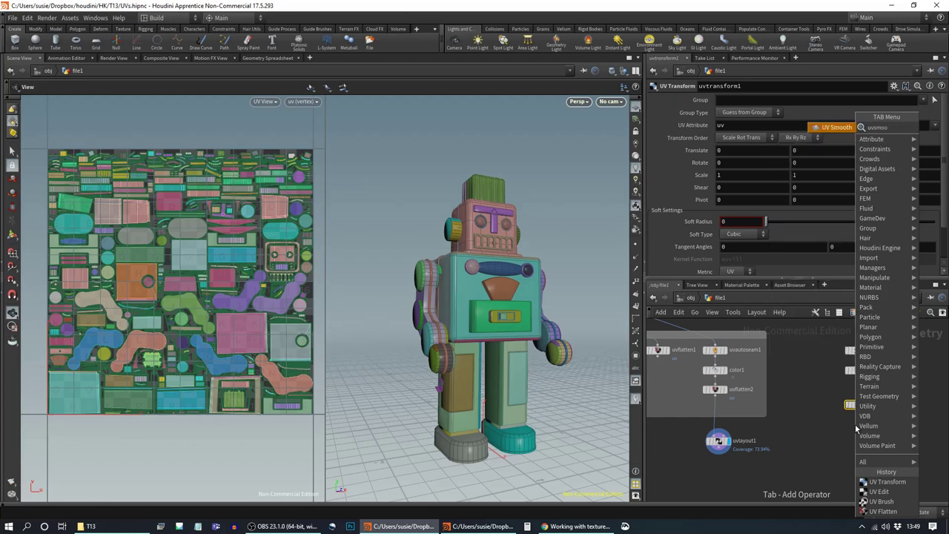
text(oo)
key(Return)
click(856, 428)
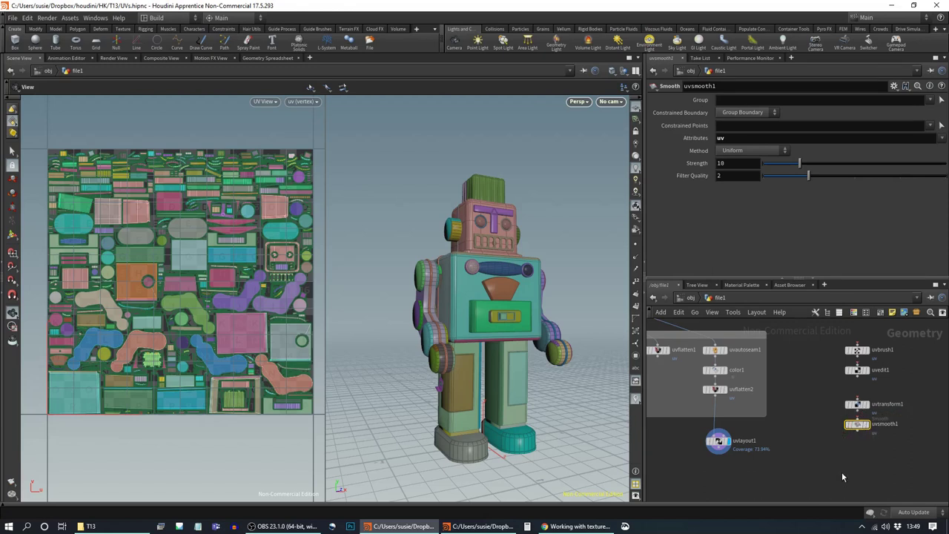
Step: Add an unconnected UV Fuse node below the UV Smooth node
key(Tab)
text(uvfu)
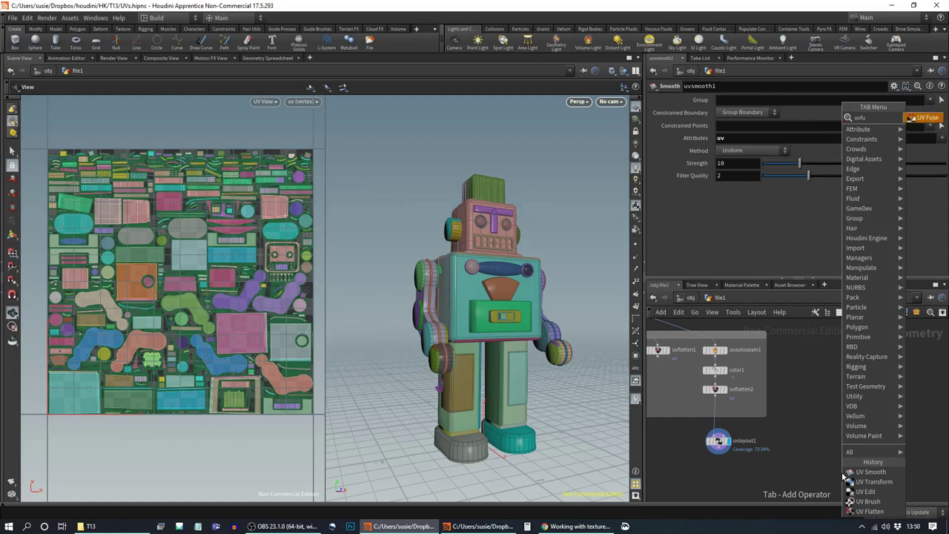
key(Return)
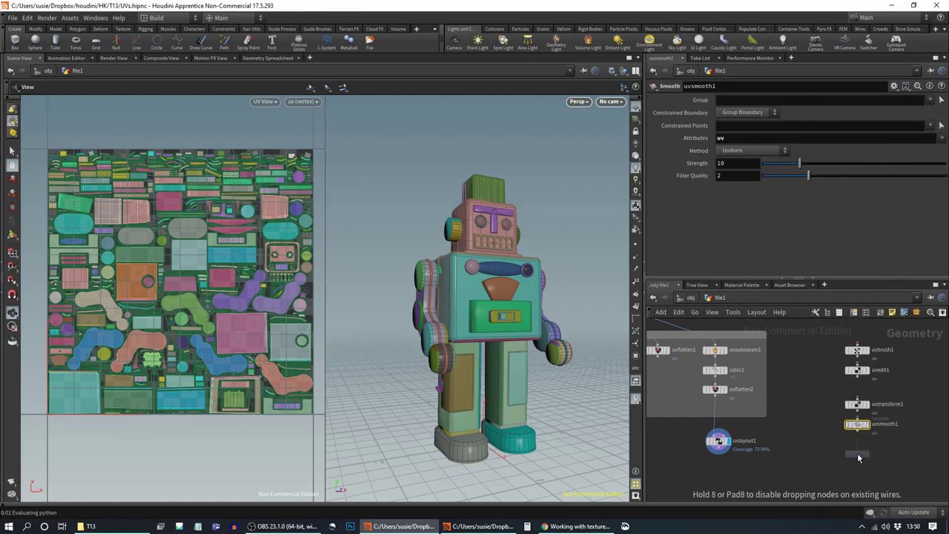
click(858, 456)
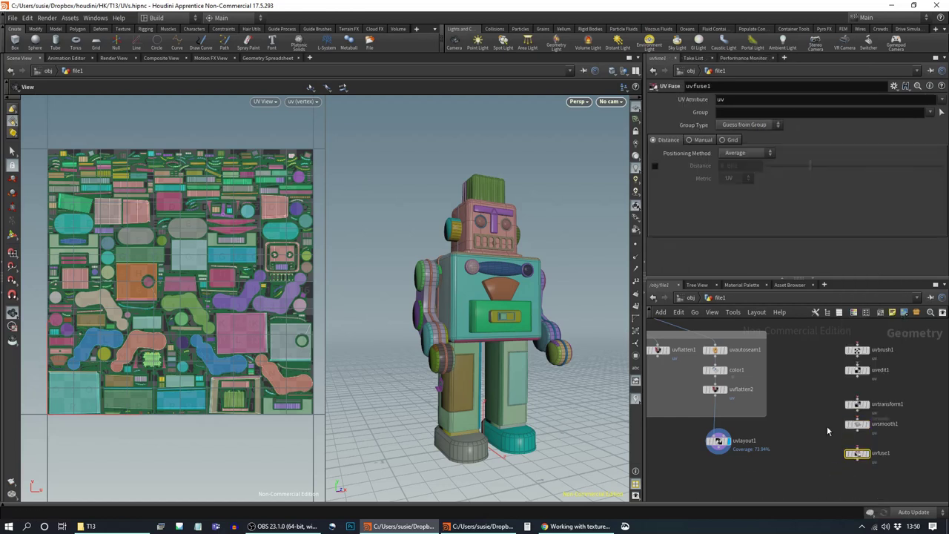
Step: Move the group of five unconnected UV editing nodes down so they sit below the level of uvlayout1
click(858, 353)
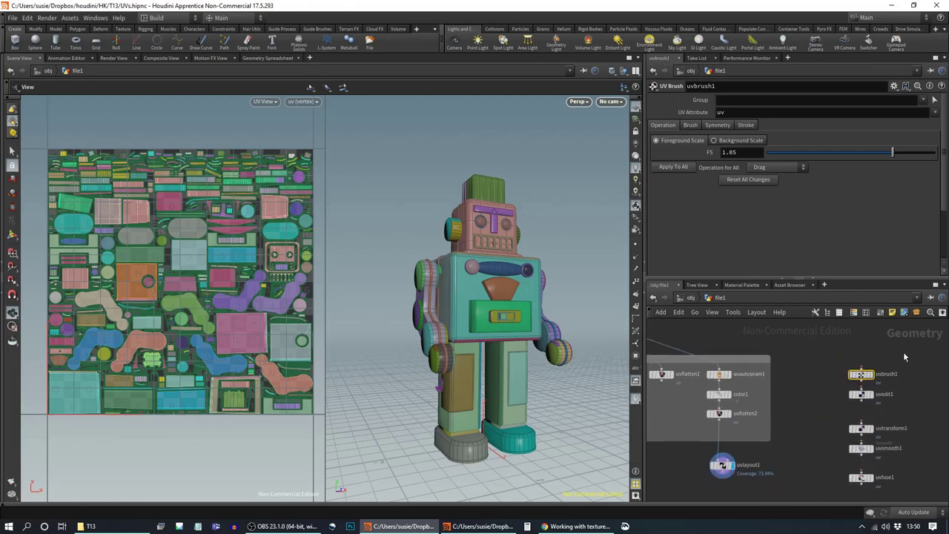
drag(904, 356, 825, 512)
middle_drag(807, 459, 830, 388)
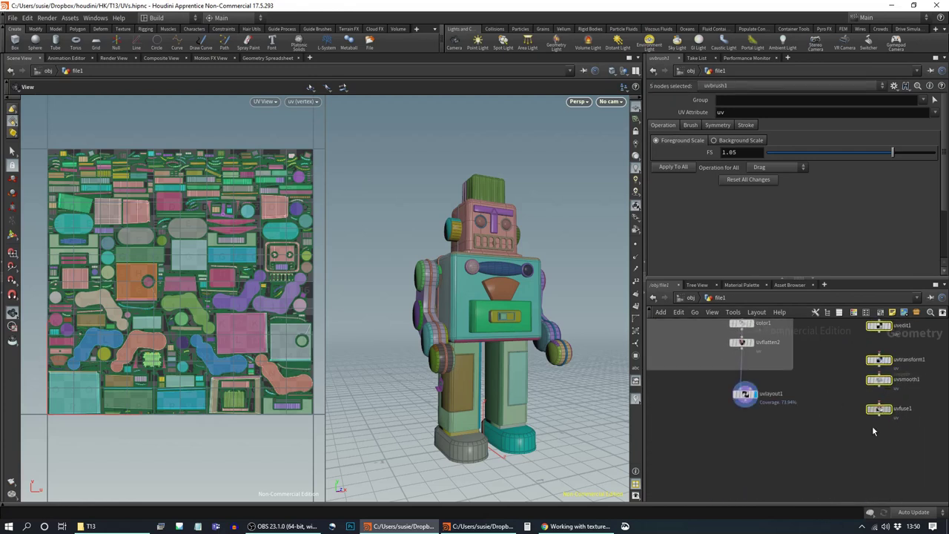
drag(888, 410, 830, 488)
middle_drag(831, 488, 835, 436)
Step: Position uvbrush1 above uvedit1, feed it from uvlayout1's output and display it
drag(830, 336, 848, 406)
click(850, 401)
drag(750, 349, 850, 394)
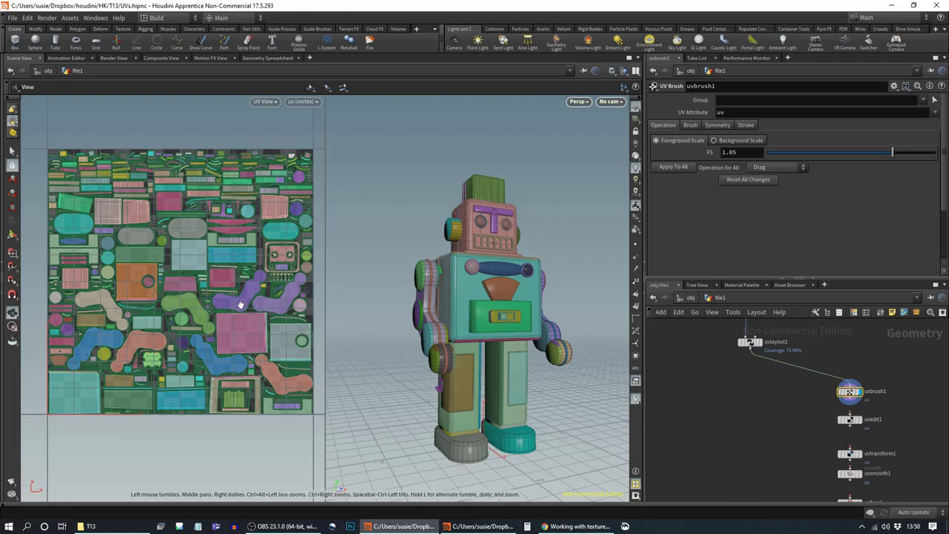
Step: Distort the UV islands around the orange and pale blue squares with freehand UV Brush strokes in Drag mode
mouse_move(213, 269)
middle_down()
mouse_move(208, 282)
mouse_move(199, 279)
middle_up()
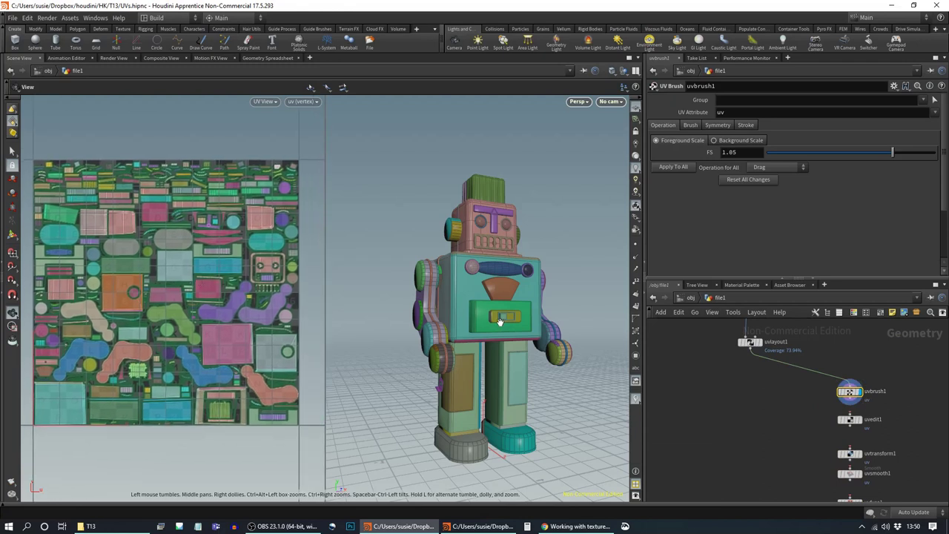
key(Return)
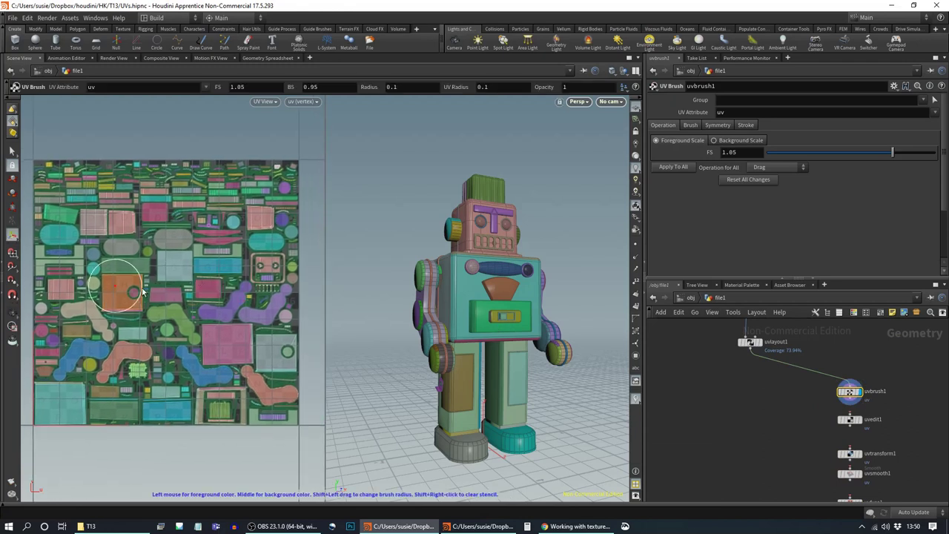
alt+right_drag(147, 300, 301, 322)
mouse_move(158, 272)
mouse_down()
mouse_move(157, 256)
mouse_move(156, 274)
mouse_move(173, 279)
mouse_move(186, 223)
mouse_move(101, 258)
mouse_move(106, 272)
mouse_move(119, 241)
mouse_move(141, 329)
mouse_move(201, 335)
mouse_move(182, 368)
mouse_move(249, 393)
mouse_move(254, 359)
mouse_move(242, 400)
mouse_up()
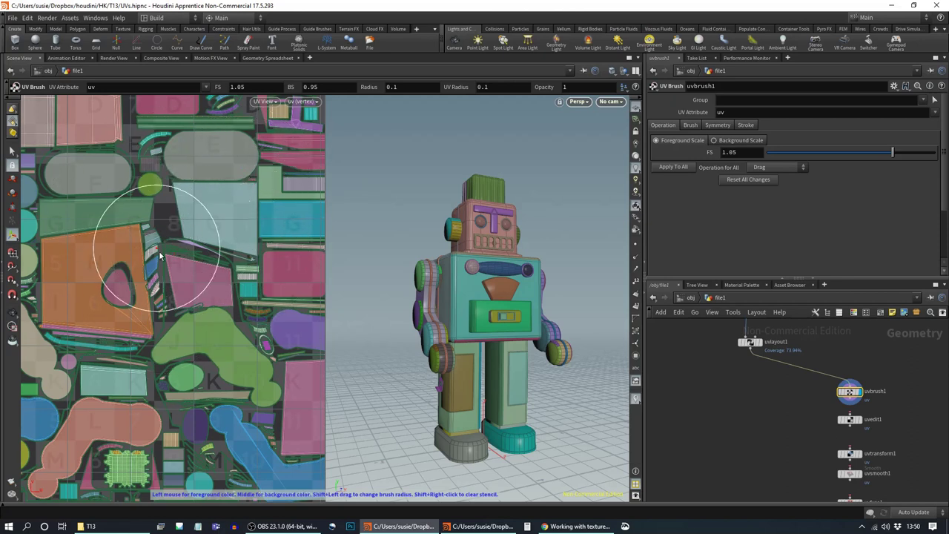
drag(249, 185, 257, 180)
mouse_move(195, 186)
mouse_down()
mouse_move(169, 187)
mouse_move(205, 159)
mouse_move(127, 186)
mouse_up()
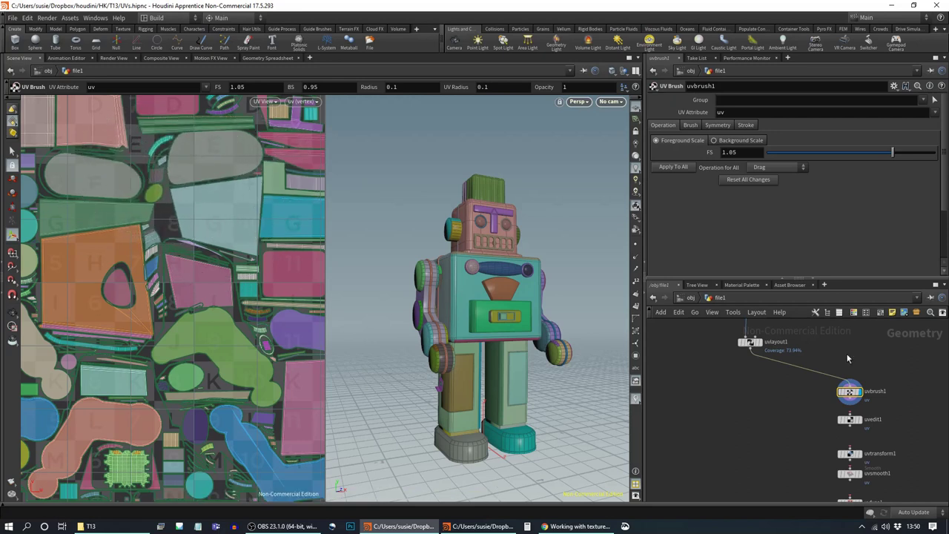
Step: Space uvedit1 slightly below uvbrush1, feed it from uvlayout1's output and display it
drag(847, 420, 847, 425)
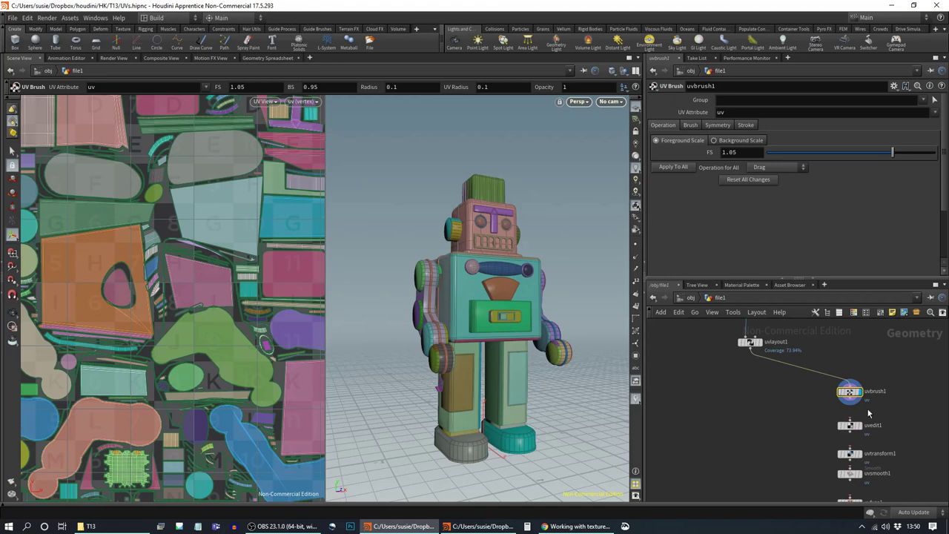
key(Return)
drag(750, 349, 858, 428)
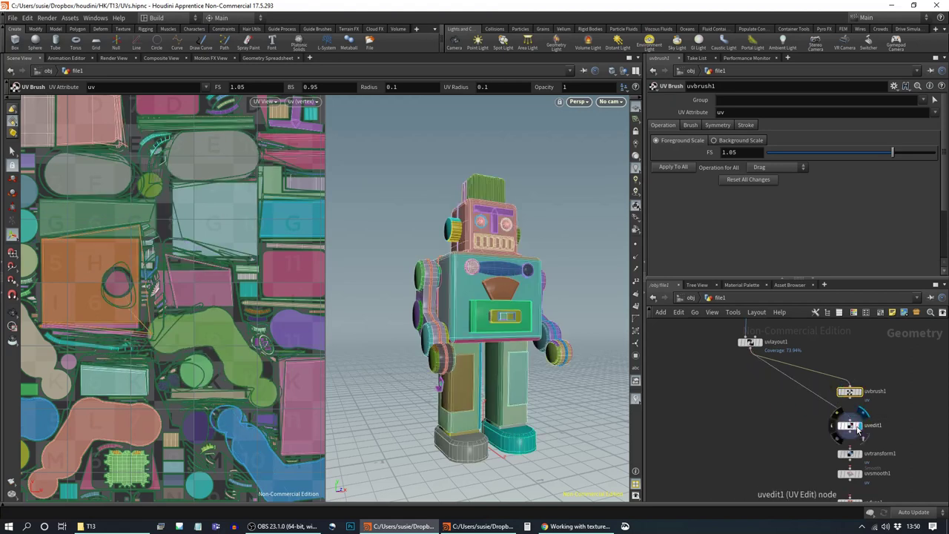
click(856, 427)
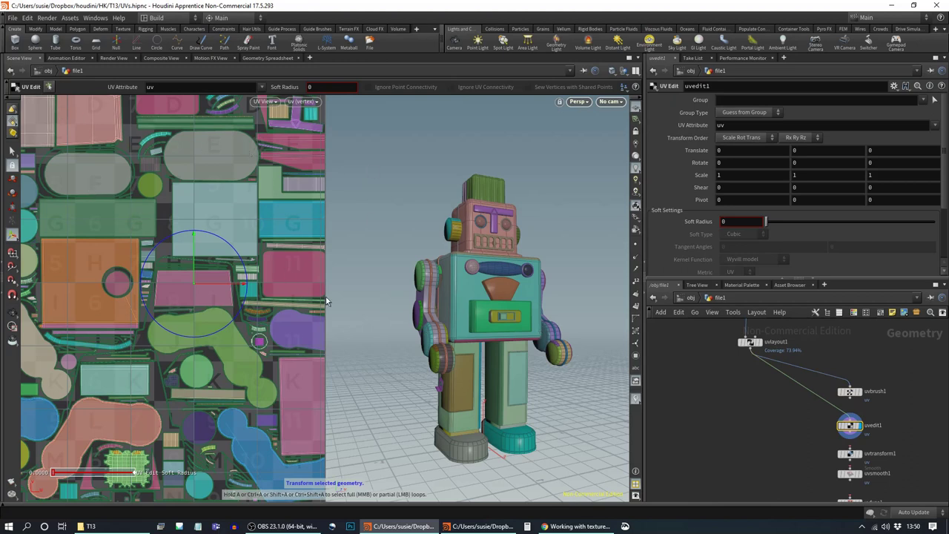
Step: Move a single UV point of the green curved island by about -0.025, -0.009 with UV Edit
click(11, 150)
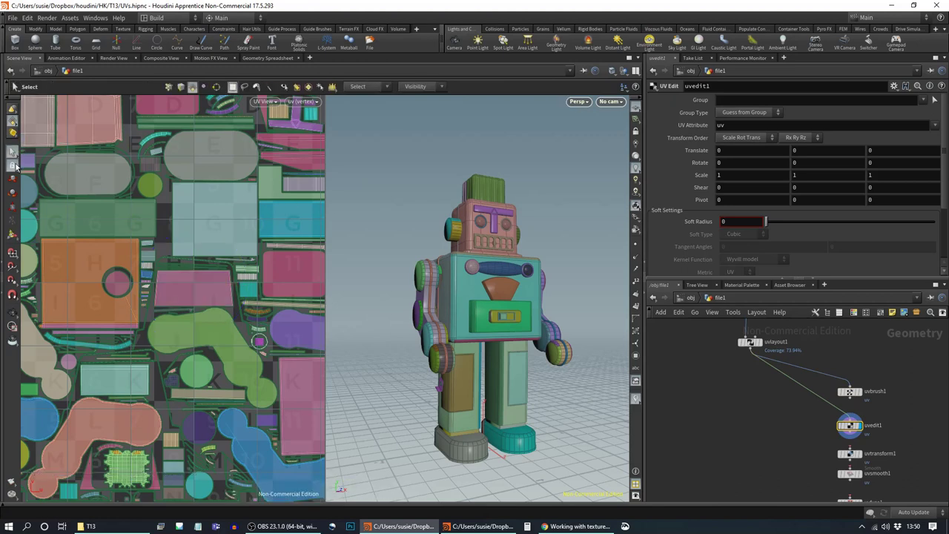
key(Return)
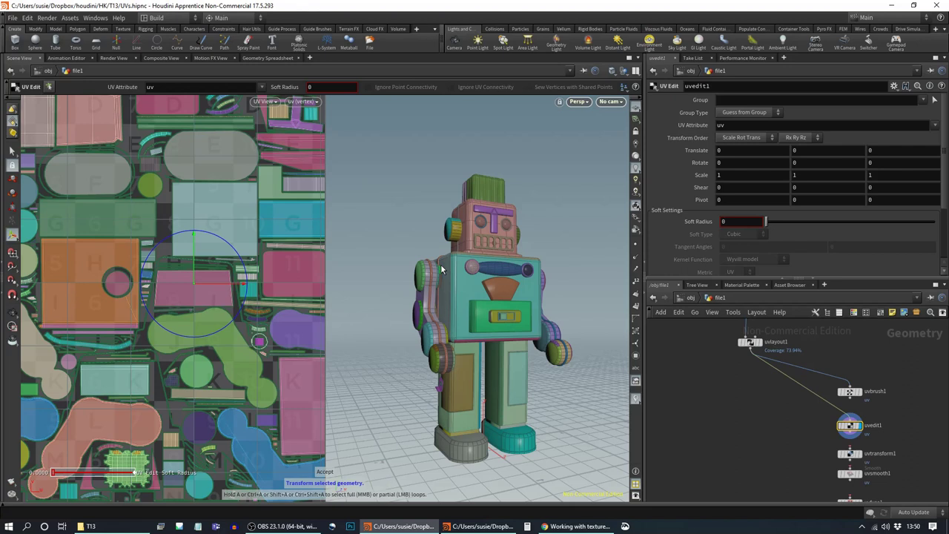
click(50, 87)
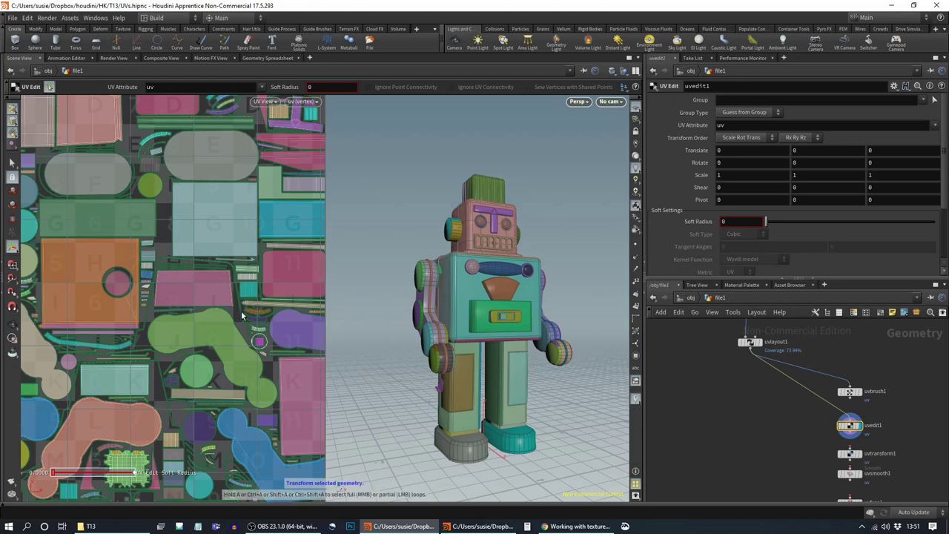
key(space)
scroll(231, 307, down, 2)
middle_drag(231, 307, 251, 266)
key(Return)
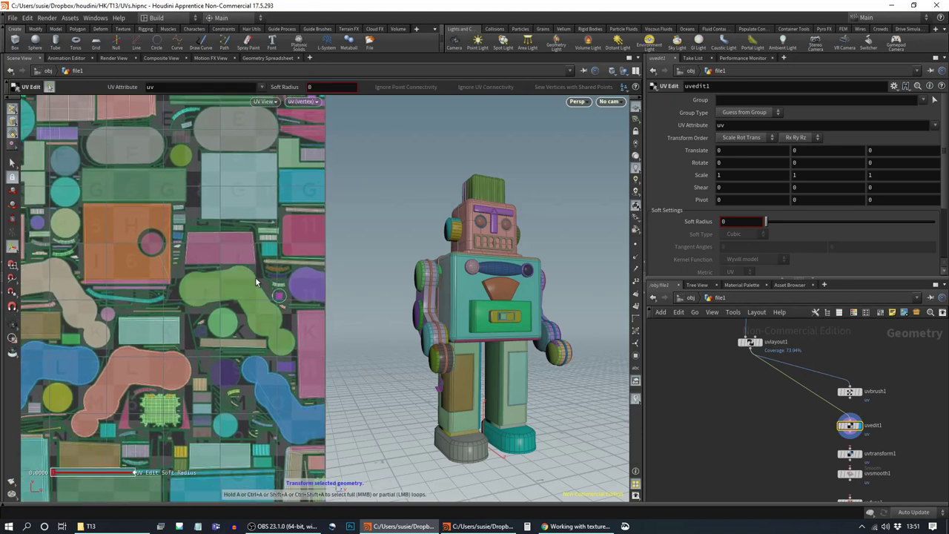
key(n)
drag(254, 279, 236, 284)
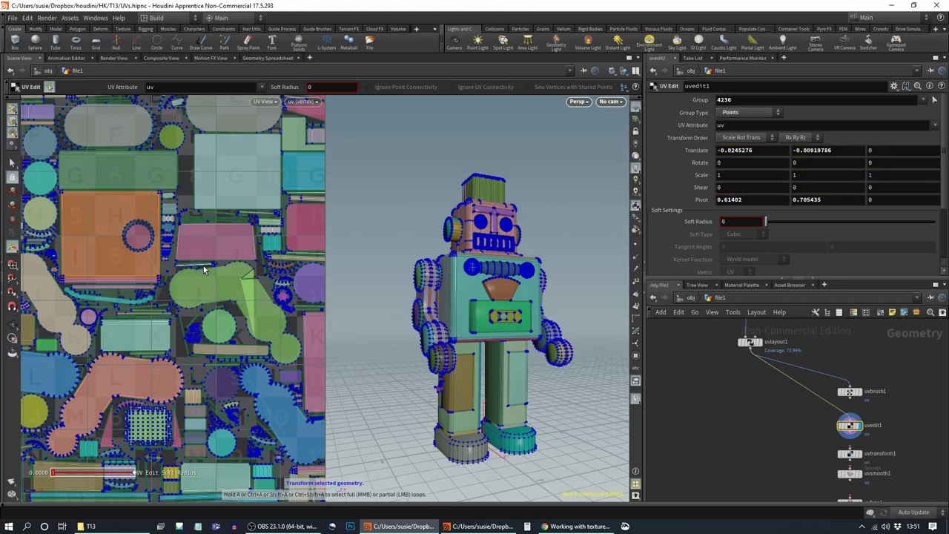
Step: Try moving further UV points in the UV layout with UV Edit, and undo those moves
drag(195, 285, 182, 277)
key(ctrl+z)
key(ctrl+z)
key(ctrl+z)
right_click(261, 280)
key(Escape)
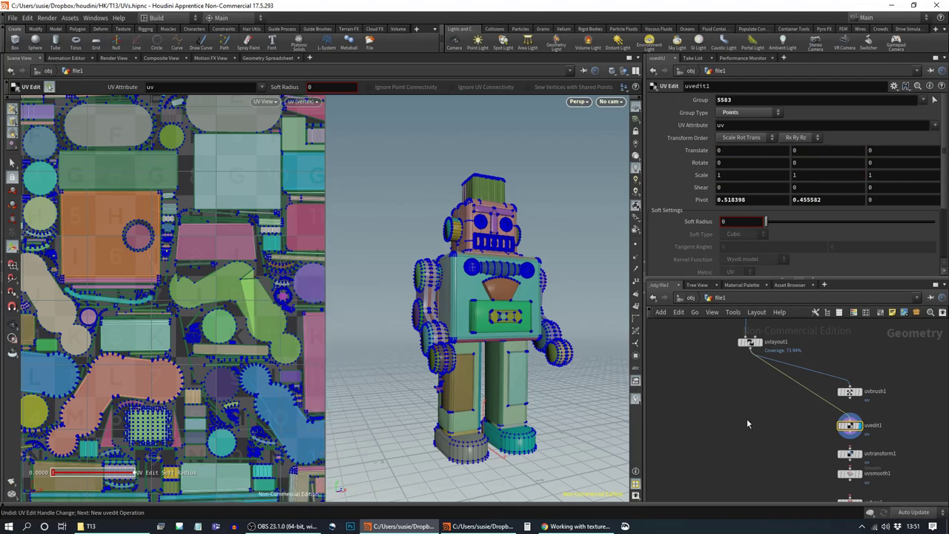
Step: Feed uvtransform1 from uvlayout1's output and display it
middle_drag(905, 445, 902, 412)
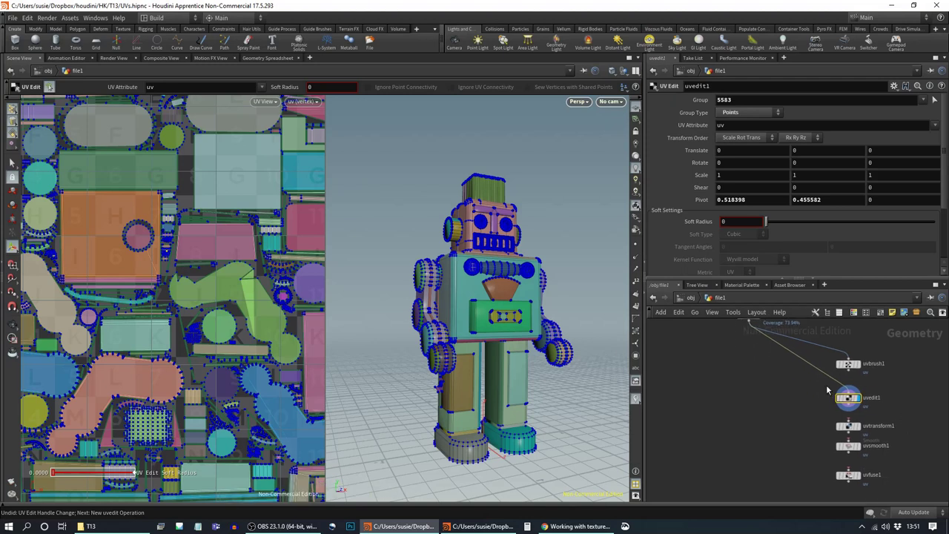
middle_drag(915, 387, 912, 410)
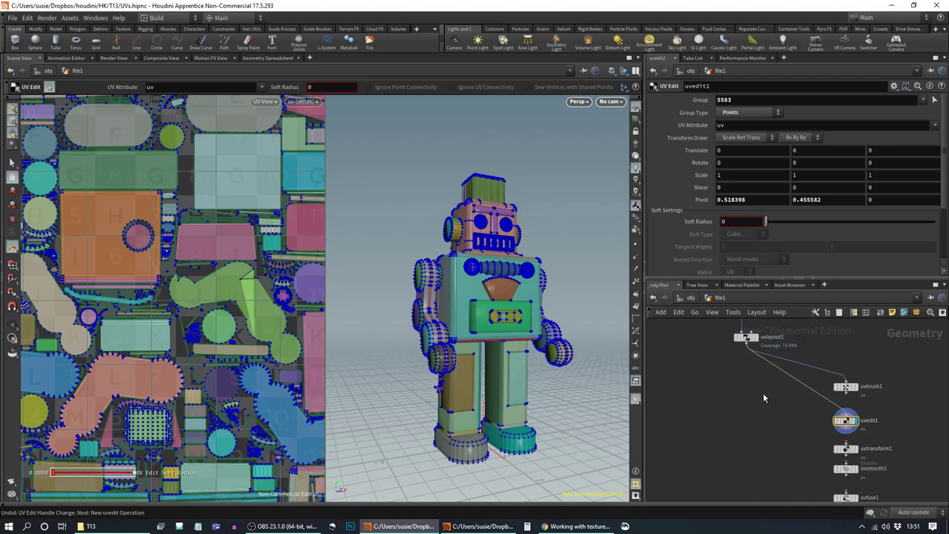
drag(747, 345, 846, 443)
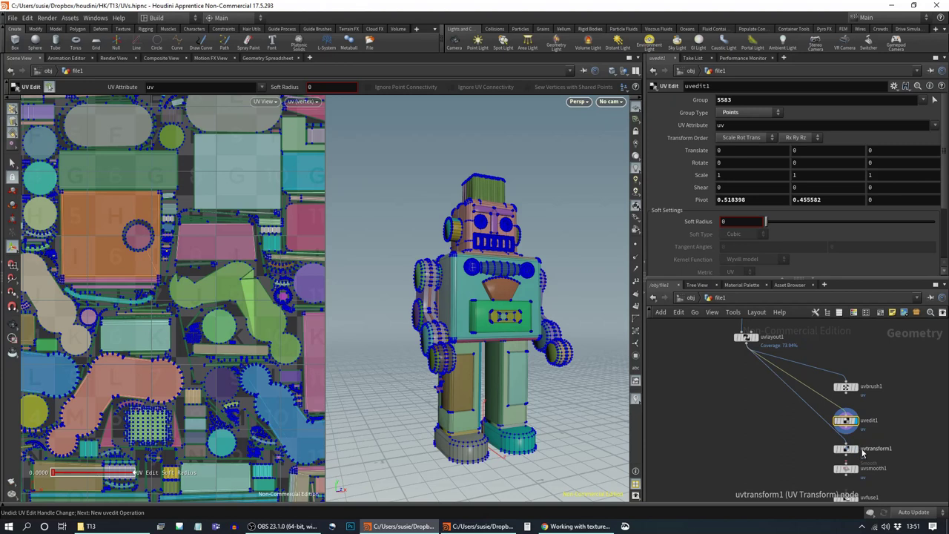
click(856, 449)
click(848, 450)
Step: Try transforming the whole UV layout with uvtransform1's translate and rotate values, undoing each change
alt+right_drag(200, 330, 268, 343)
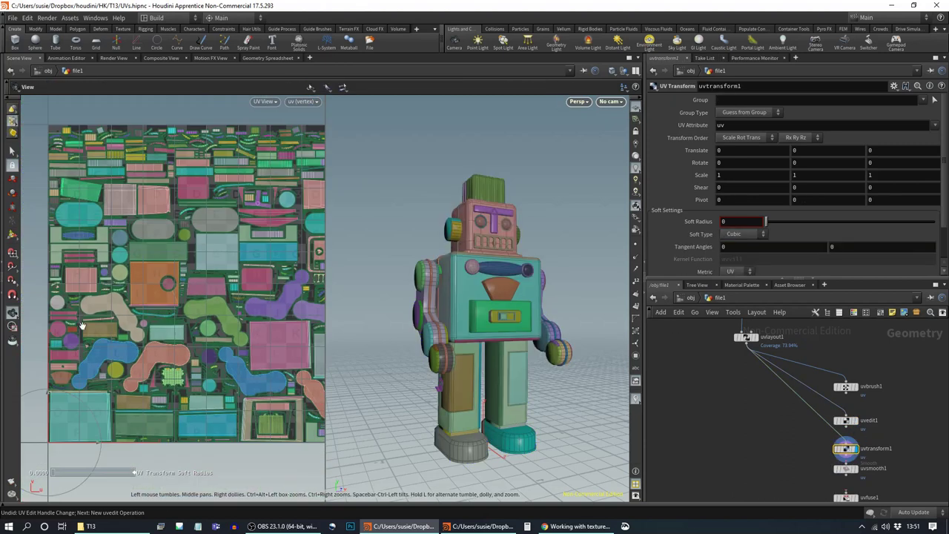
alt+middle_drag(268, 344, 251, 323)
middle_drag(710, 151, 876, 163)
key(ctrl+z)
key(ctrl+z)
middle_drag(809, 162, 708, 182)
key(ctrl+z)
key(space)
scroll(239, 284, down, 5)
key(Return)
key(ctrl+z)
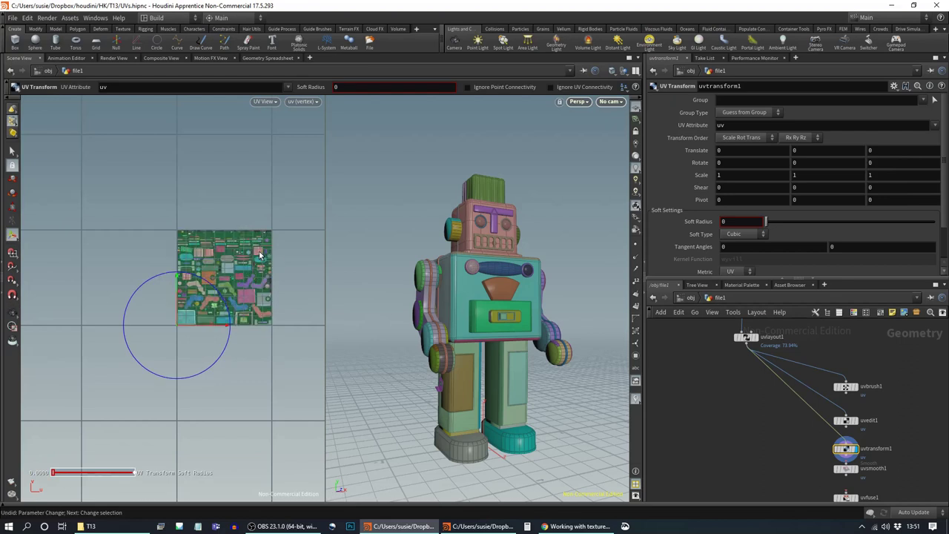
Step: Space uvsmooth1 and uvfuse1 further apart, feed uvsmooth1 from uvlayout1's output and display it
middle_drag(917, 468, 915, 380)
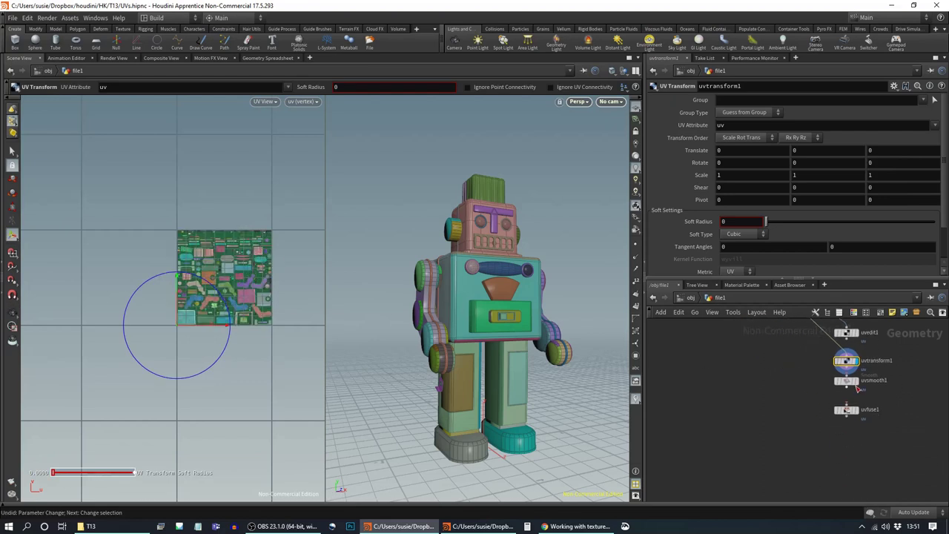
drag(850, 415, 850, 423)
drag(847, 389, 848, 395)
middle_drag(847, 332, 843, 382)
middle_drag(752, 372, 757, 391)
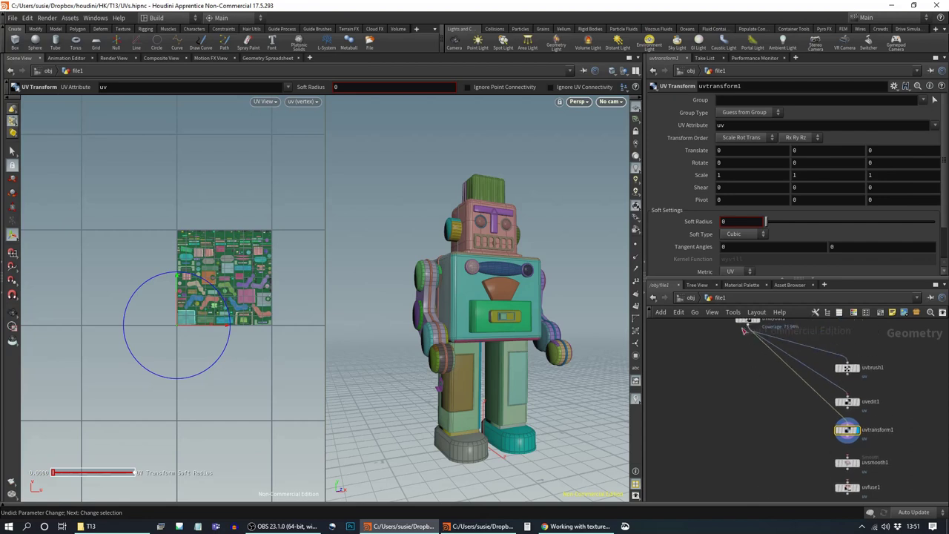
drag(752, 330, 847, 456)
click(857, 462)
click(847, 462)
Step: Test uvsmooth1 at a Strength of 48.9 on the UV islands, and reduce the Strength to 1.2
alt+right_drag(188, 282, 209, 287)
scroll(267, 284, up, 4)
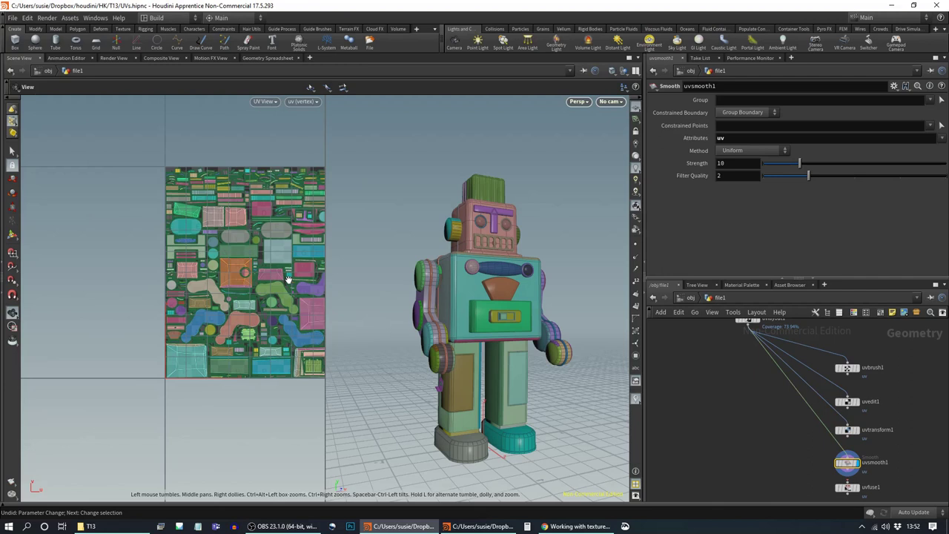
drag(807, 165, 942, 164)
alt+right_drag(234, 305, 475, 317)
alt+middle_drag(226, 335, 126, 296)
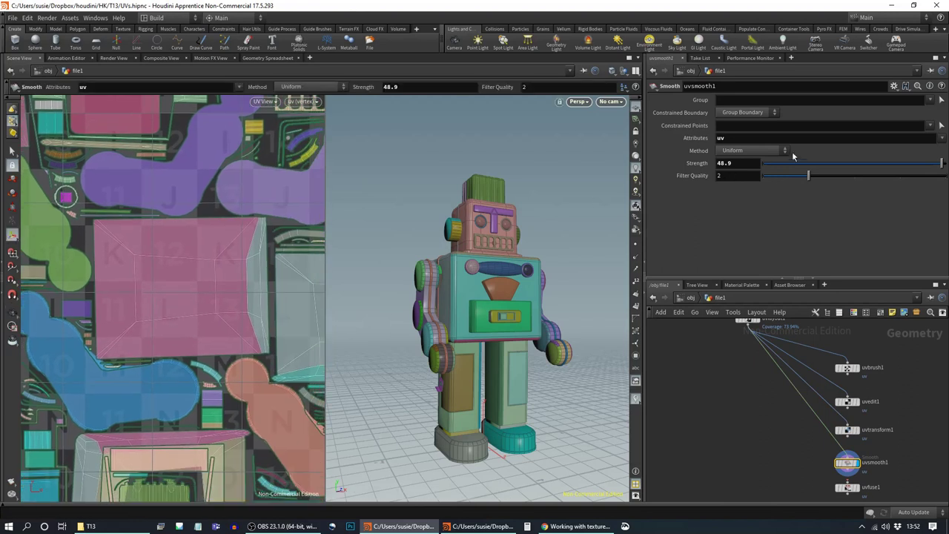
drag(946, 172, 767, 172)
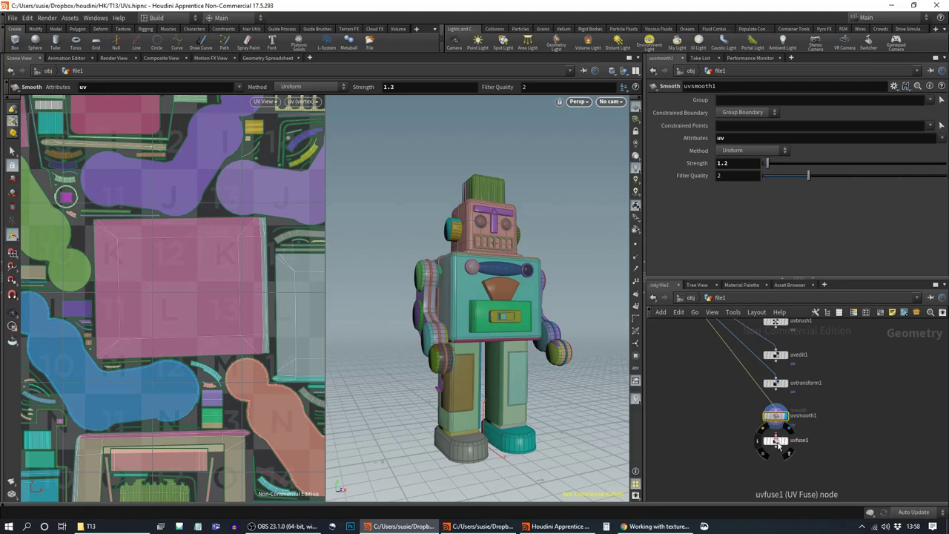
Step: Move uvfuse1 slightly further below uvsmooth1, feed it from uvlayout1's output and display it
click(771, 440)
mouse_move(846, 389)
middle_down()
mouse_move(850, 364)
mouse_move(858, 400)
middle_up()
drag(790, 453, 791, 459)
middle_drag(840, 444, 865, 461)
scroll(730, 373, down, 3)
drag(718, 332, 786, 441)
click(792, 446)
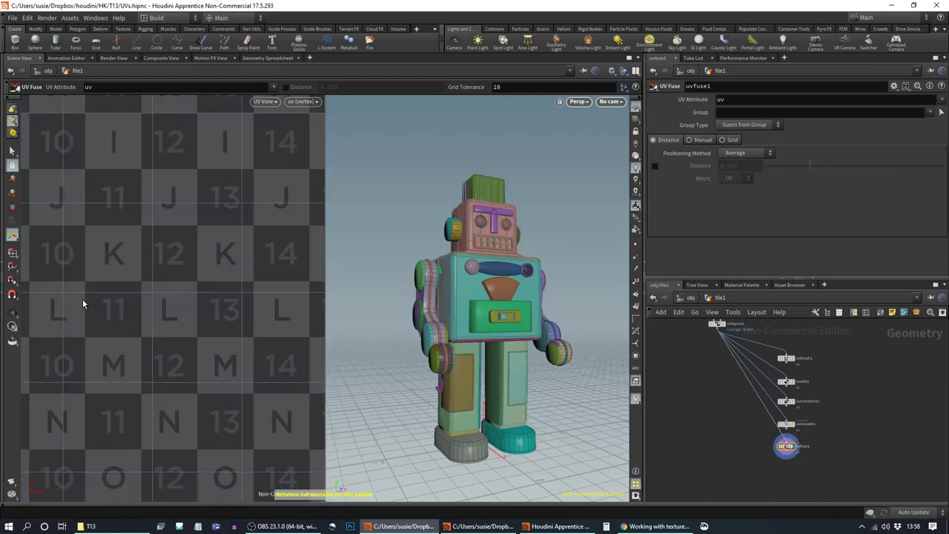
Step: Enable the Distance limit on uvfuse1 and lower it to 0.000233178
right_drag(153, 330, 53, 324)
middle_drag(53, 324, 207, 394)
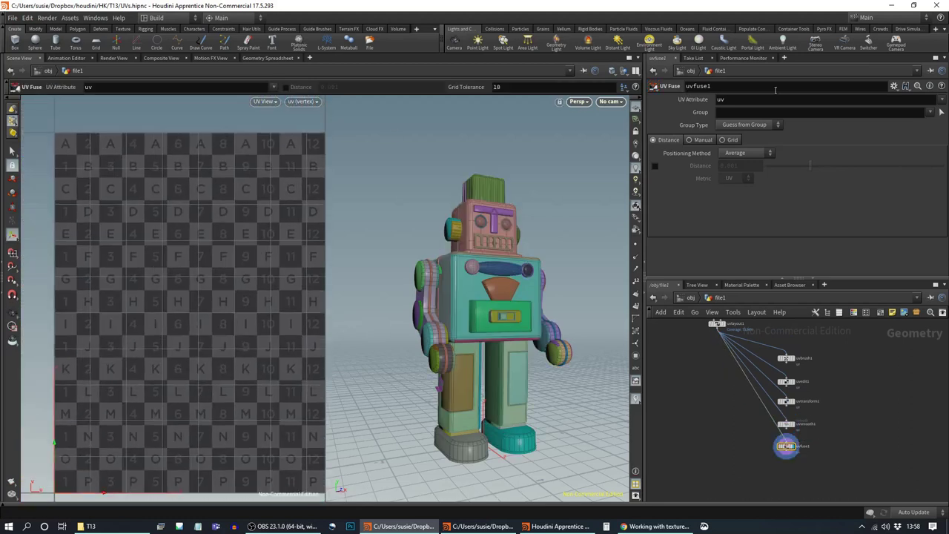
click(655, 166)
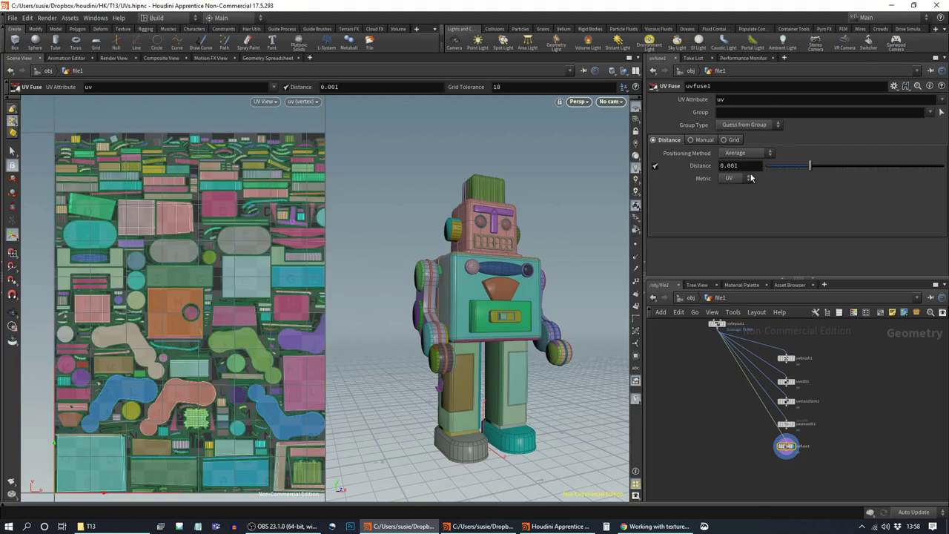
drag(810, 167, 782, 167)
alt+middle_drag(285, 343, 256, 325)
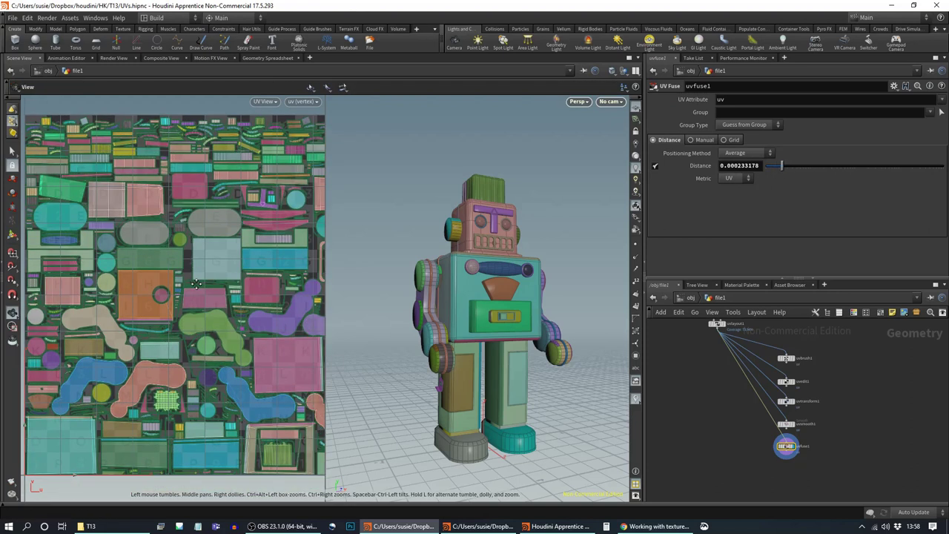
Step: Switch uvfuse1 to Grid fusing and reduce the Grid Tolerance to 0.000132606
click(726, 139)
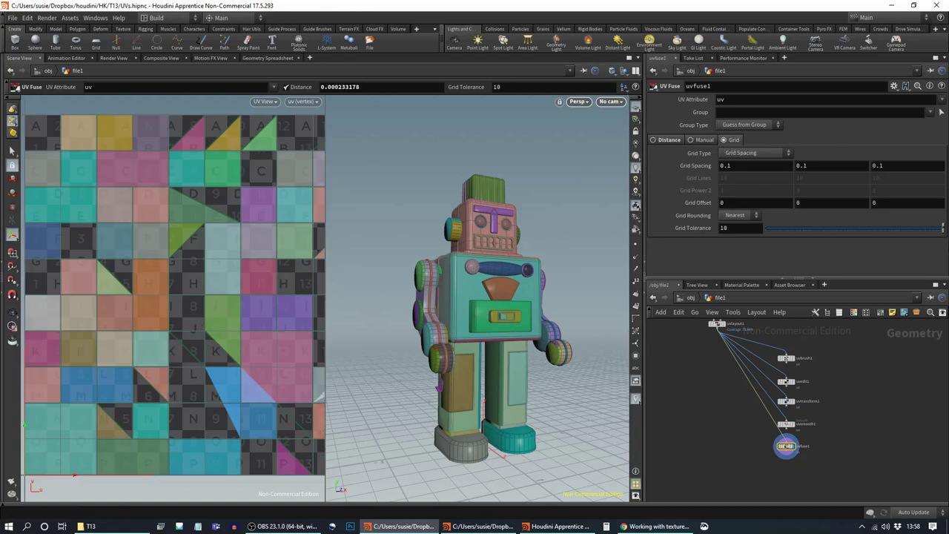
drag(941, 232, 772, 227)
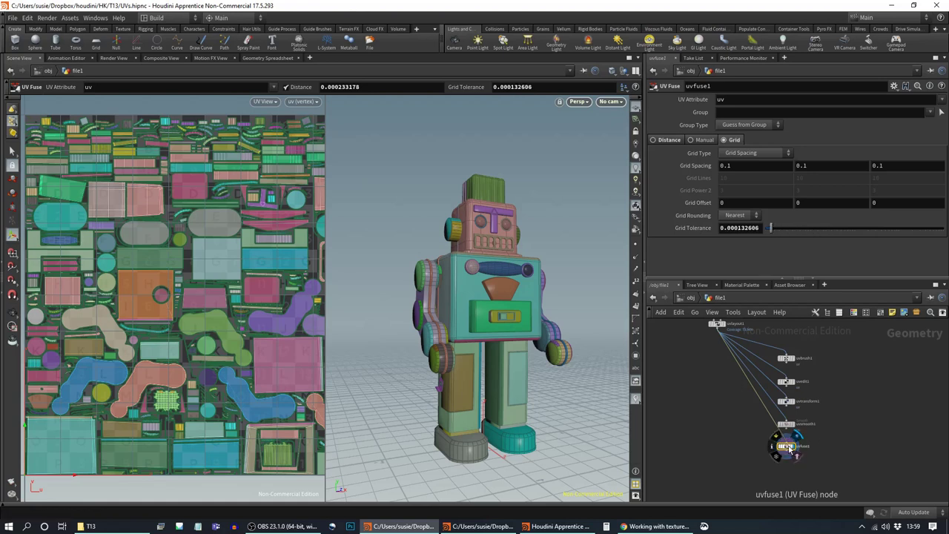
Step: Enclose the five UV editing nodes, from uvbrush1 to uvfuse1, in a new network box
middle_drag(852, 445, 828, 461)
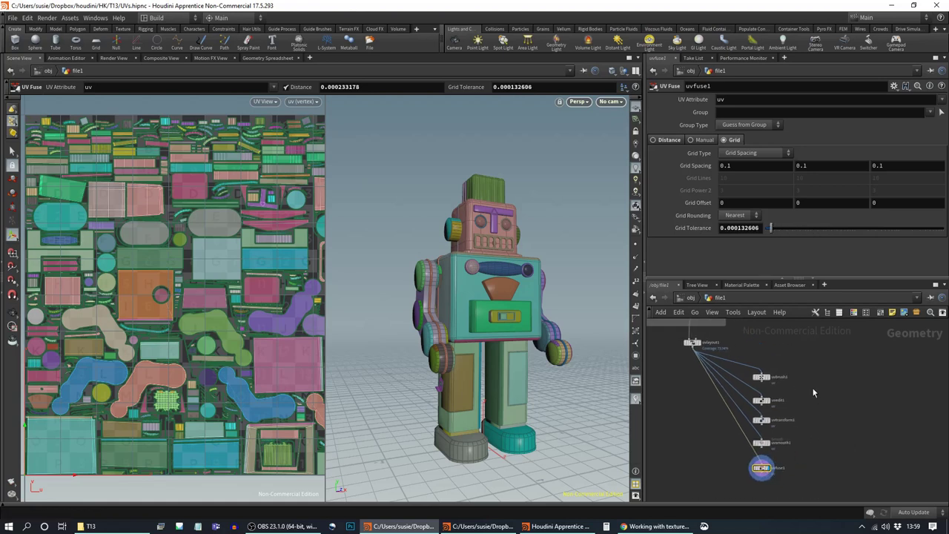
scroll(823, 348, down, 3)
drag(816, 346, 766, 460)
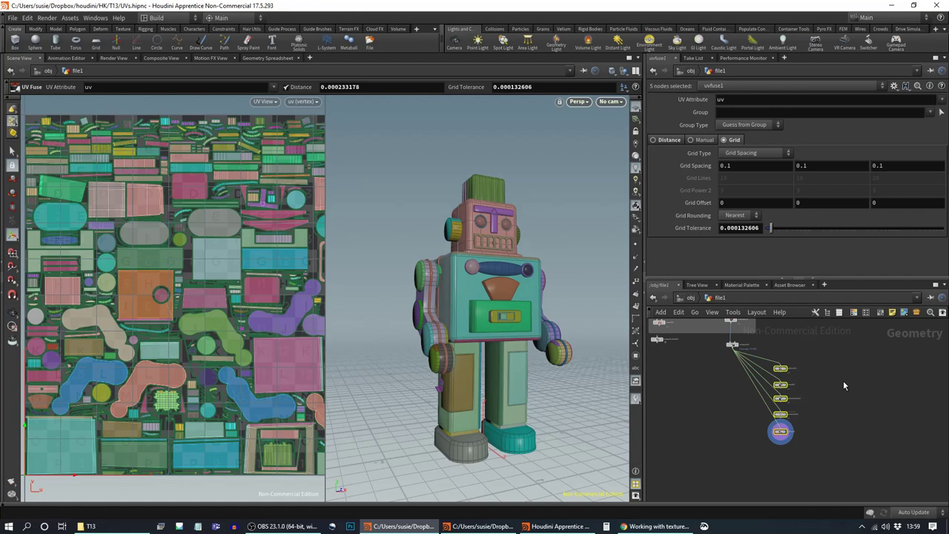
key(shift+o)
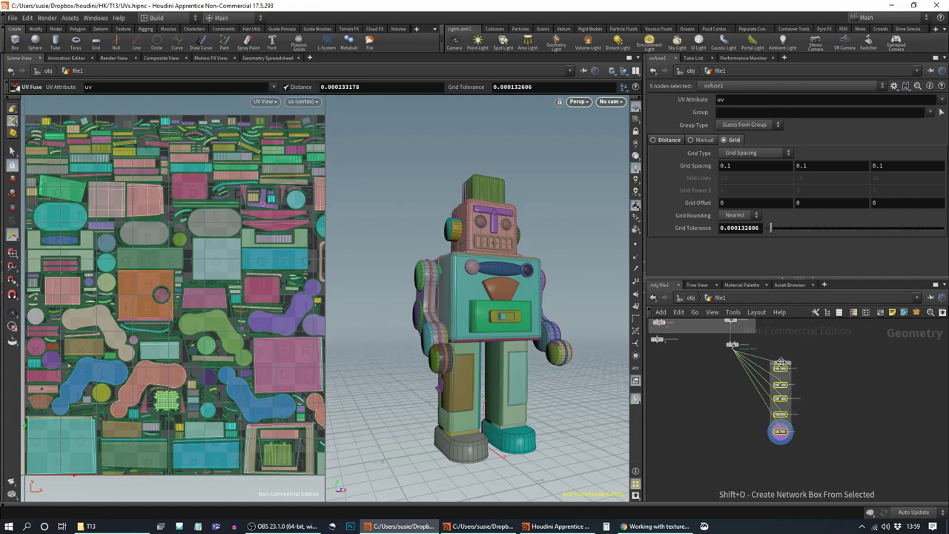
Step: Give the new network box a UV Editing title and move it farther away from uvlayout1
click(781, 364)
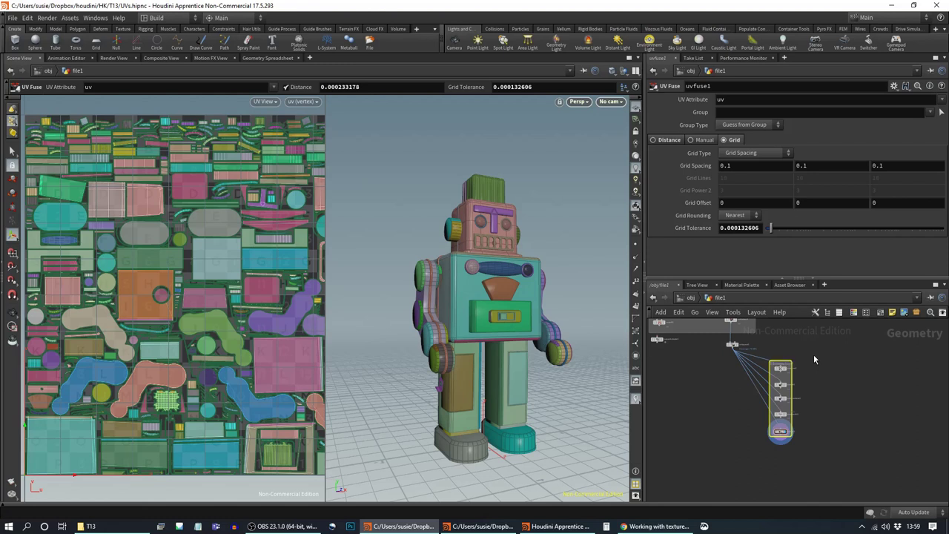
scroll(813, 364, up, 3)
scroll(821, 459, up, 2)
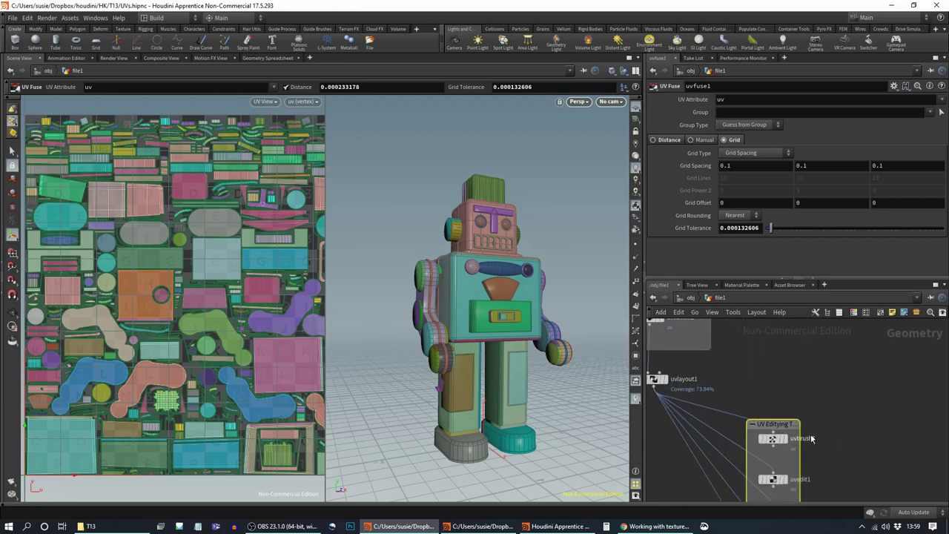
drag(769, 424, 821, 424)
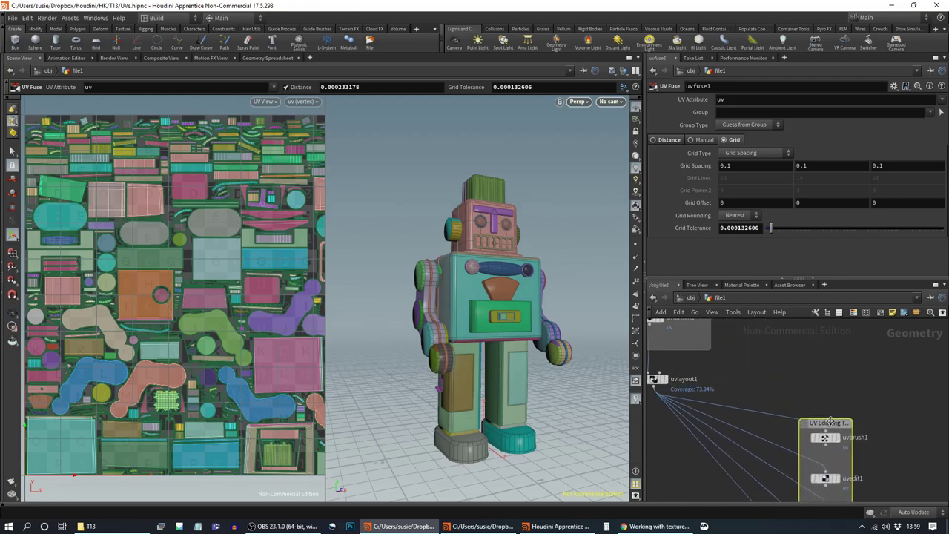
click(849, 374)
Step: Display the uvlayout1 node and examine the packed UVs alongside the robot model
scroll(848, 382, down, 4)
middle_drag(880, 439, 878, 463)
scroll(855, 391, down, 3)
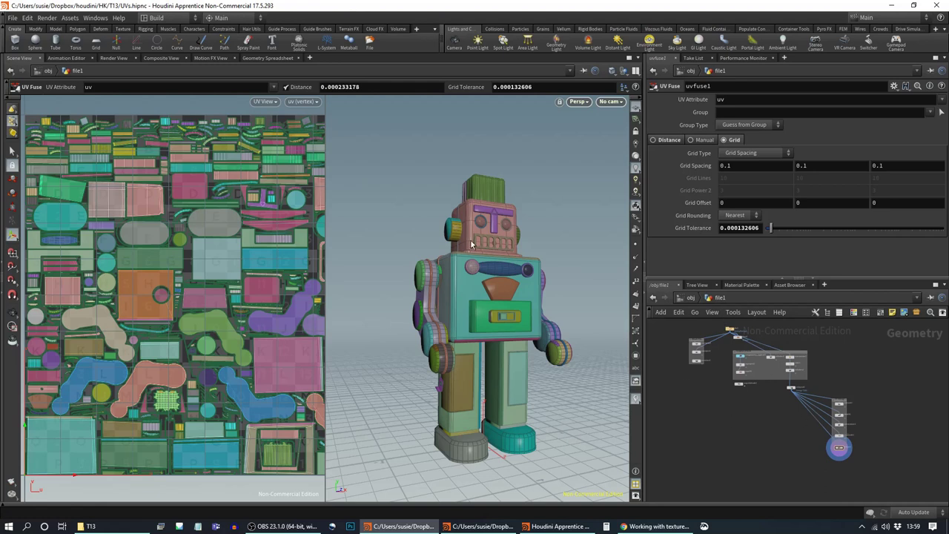
alt+drag(483, 314, 512, 316)
scroll(795, 376, up, 5)
click(809, 420)
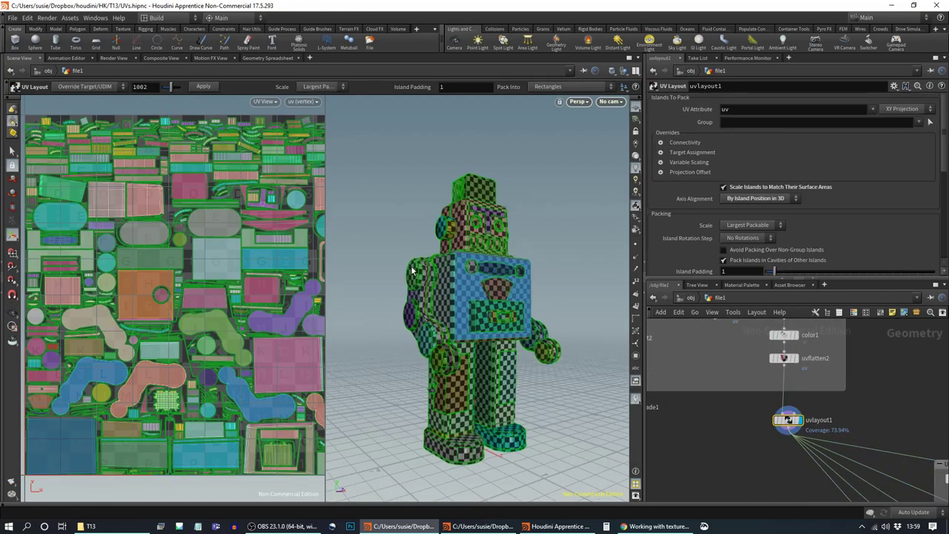
drag(445, 312, 422, 309)
key(Return)
key(Escape)
middle_drag(189, 283, 202, 300)
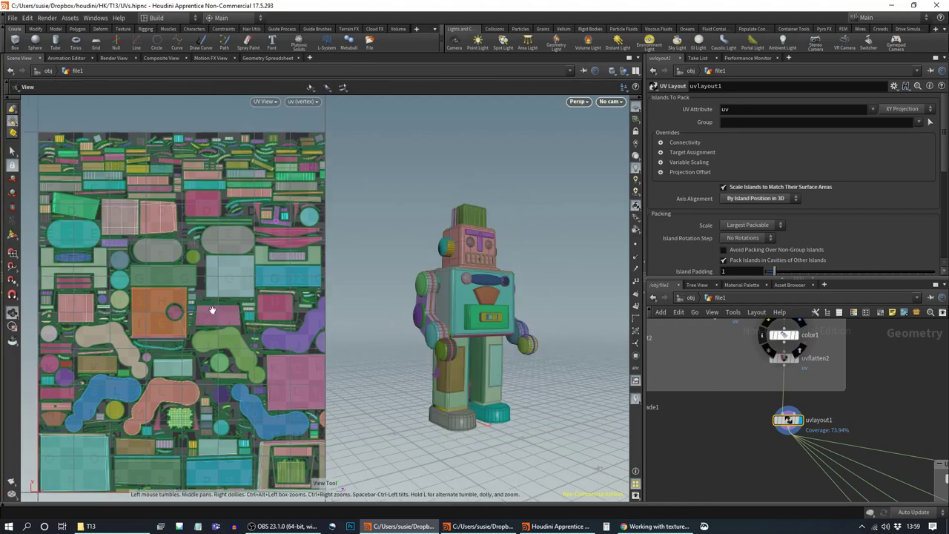
drag(544, 406, 531, 327)
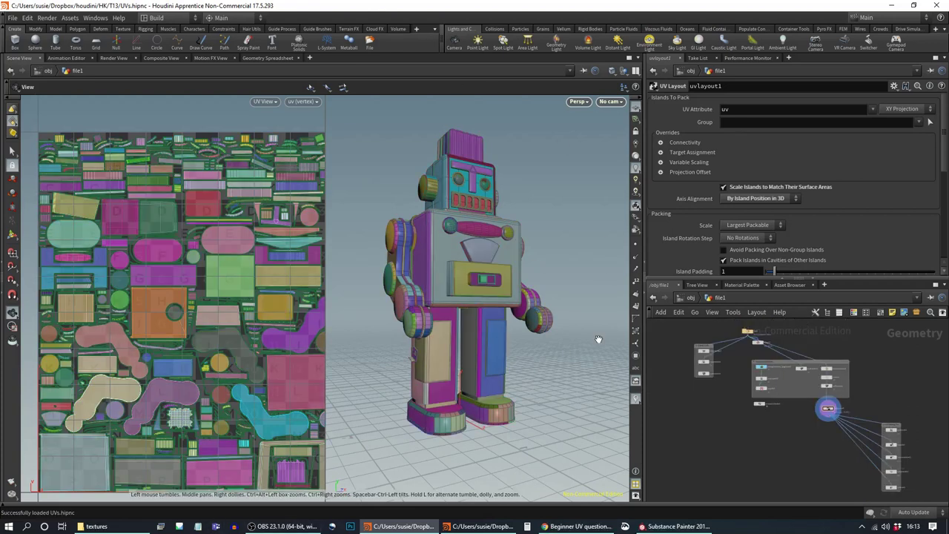
Step: Check the SmokingRobot texture maps in the textures folder and put the folder window away
click(95, 525)
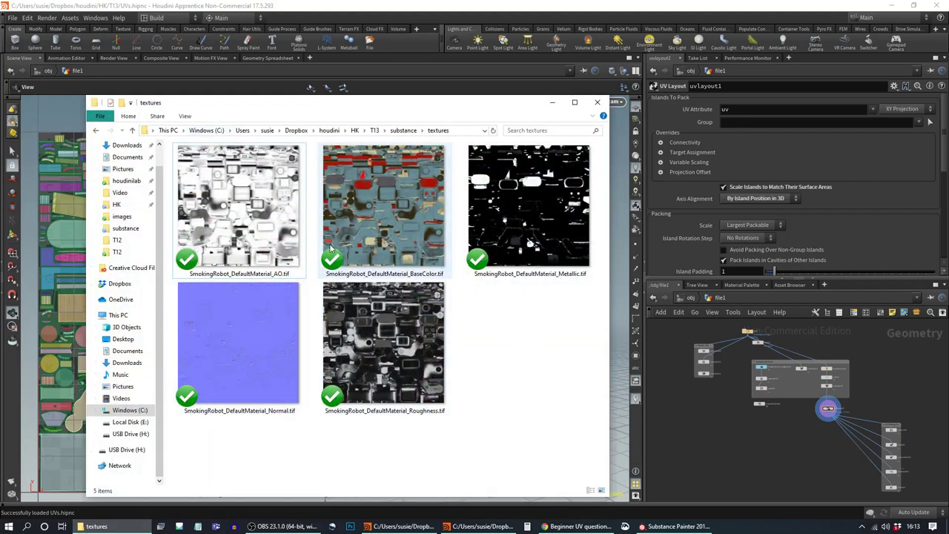
click(552, 101)
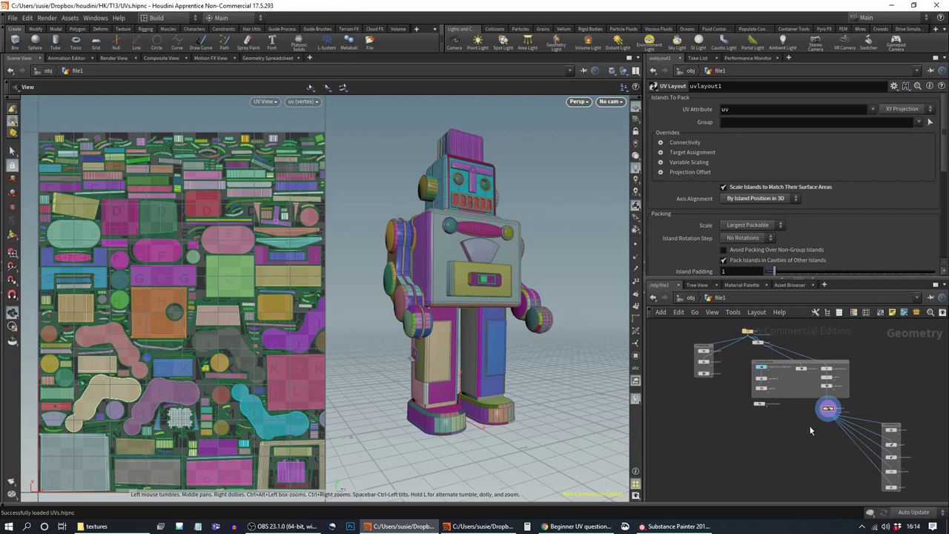
Step: Examine the UV node network from the file node through the grouped UV tools to uvlayout1
scroll(816, 430, up, 2)
scroll(802, 421, up, 2)
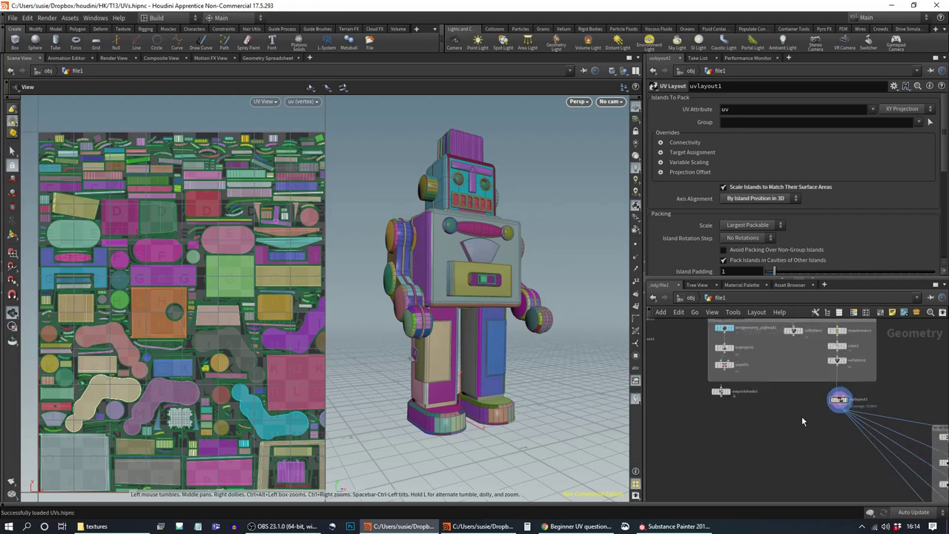
scroll(803, 421, down, 2)
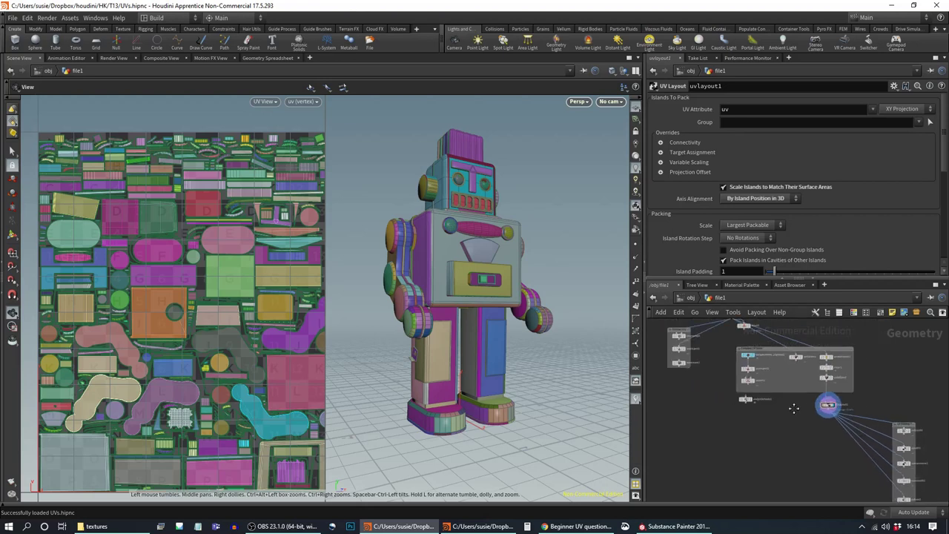
middle_drag(795, 409, 792, 421)
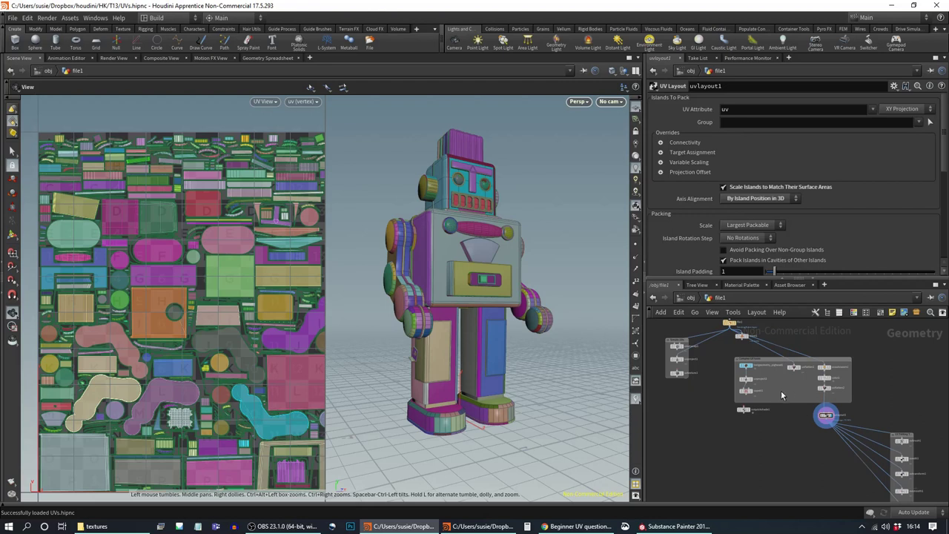
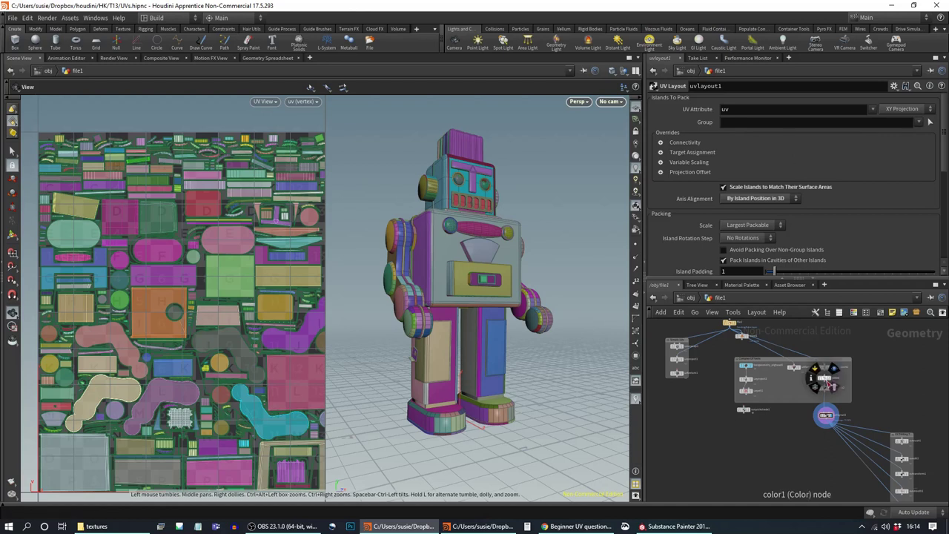
scroll(815, 446, up, 1)
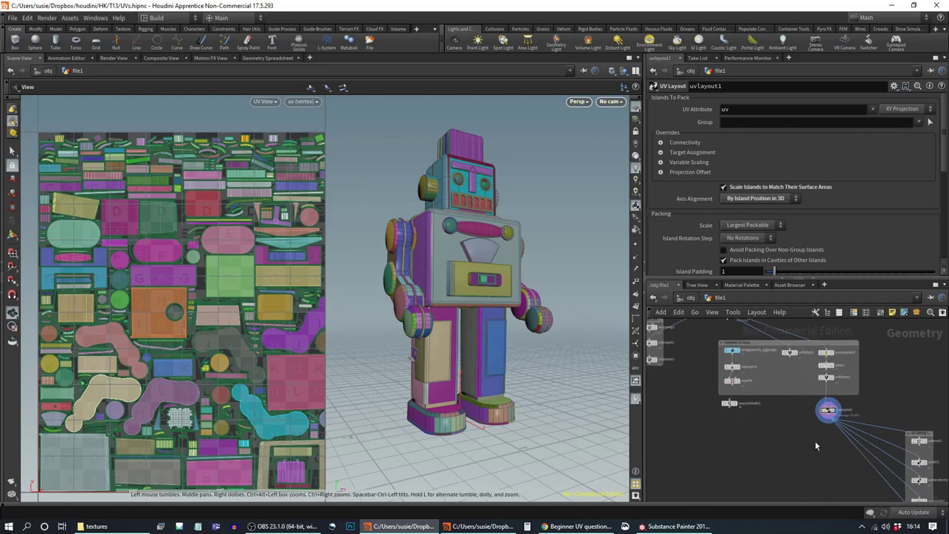
middle_drag(784, 405, 784, 438)
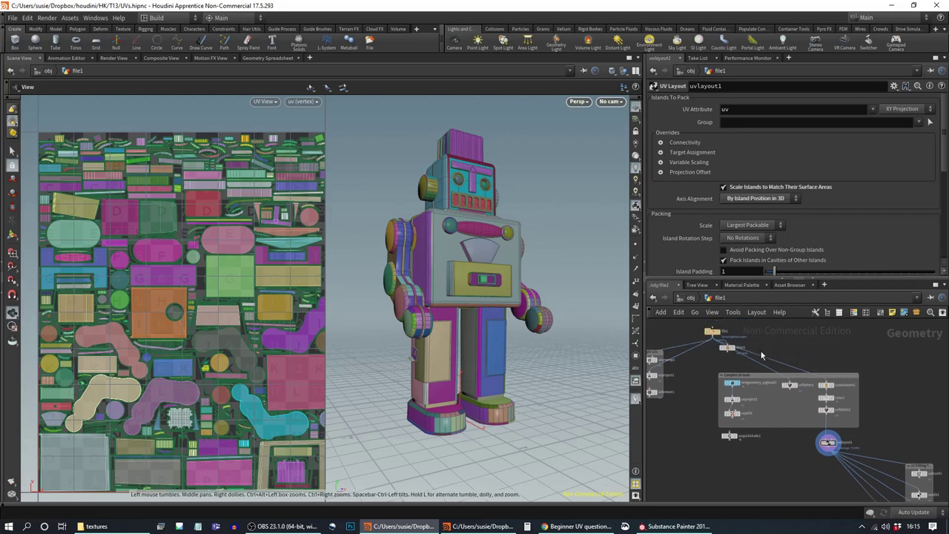
middle_drag(793, 458, 782, 418)
Step: Add a UV Project node fed from uvlayout1's output and display it
scroll(807, 431, up, 1)
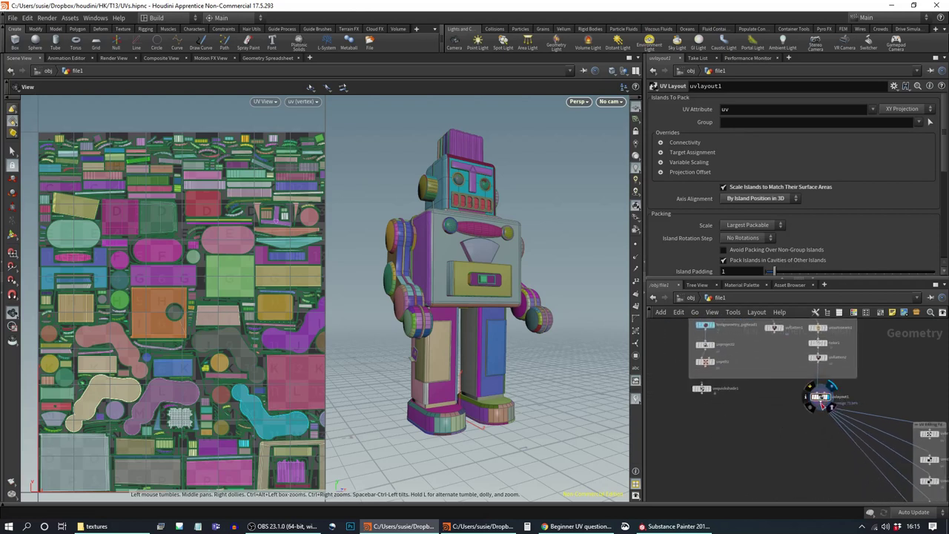
click(820, 406)
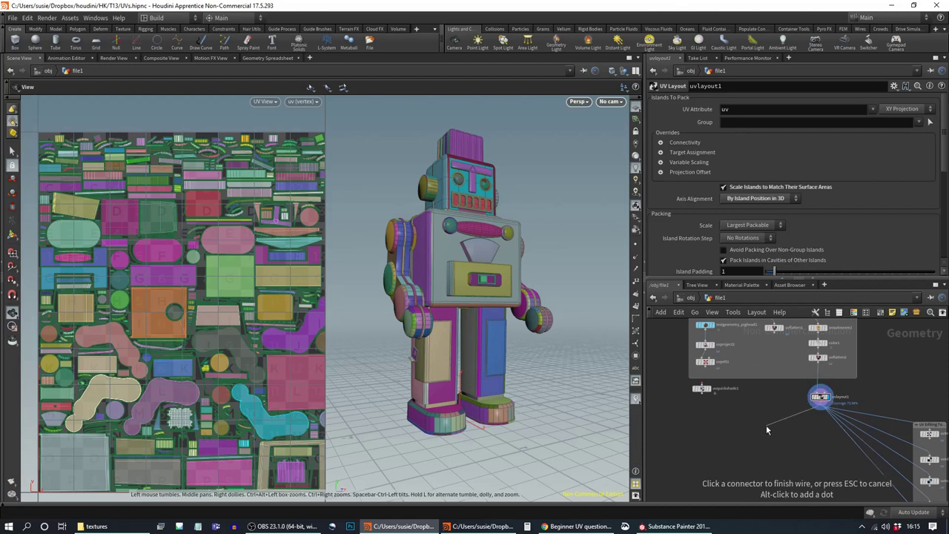
key(Tab)
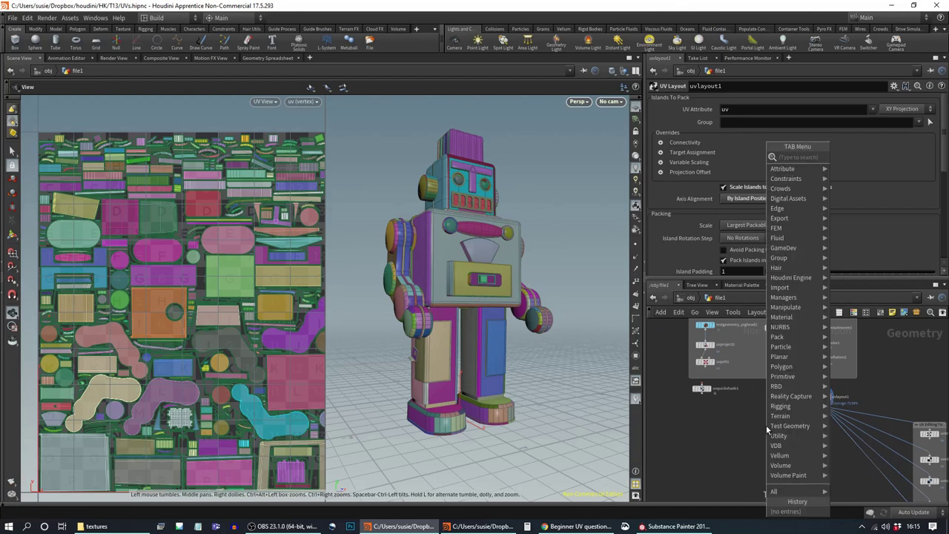
text(uvpr)
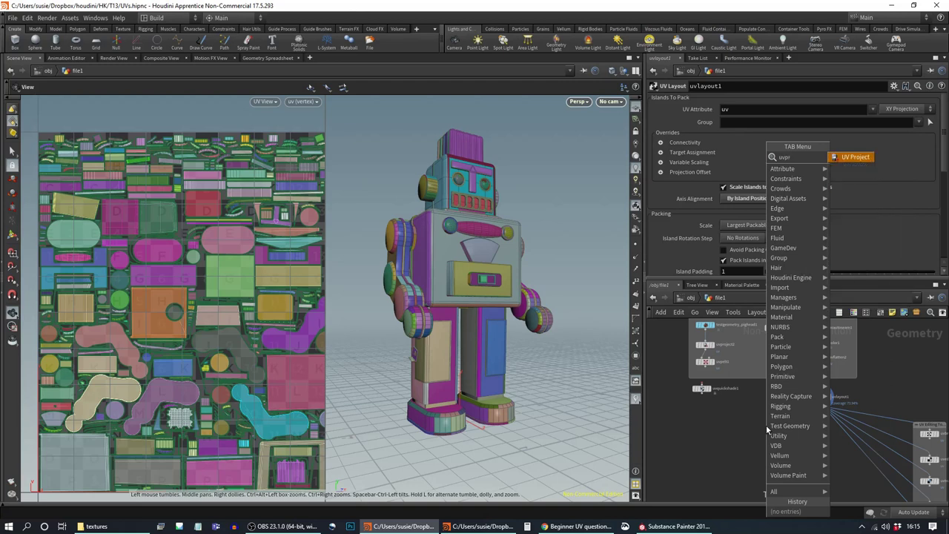
key(Return)
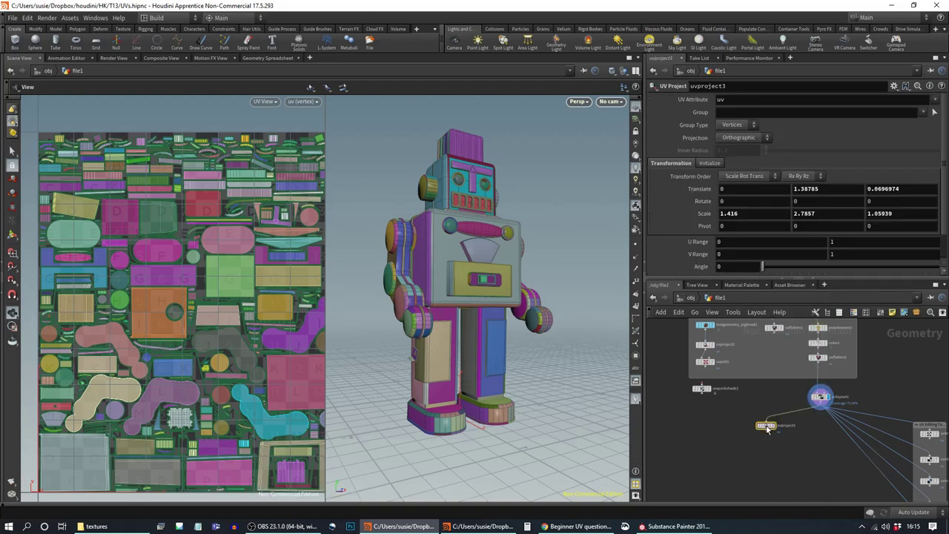
click(782, 427)
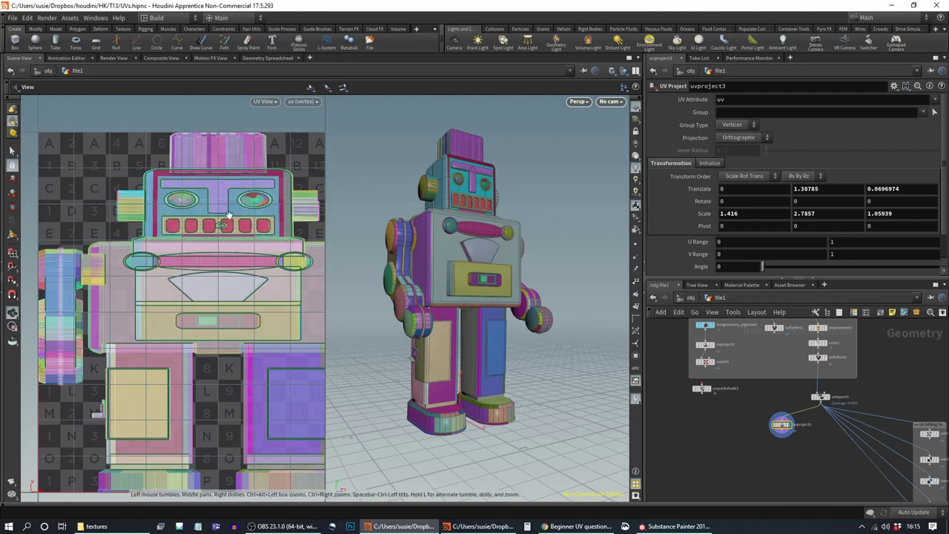
Step: Set uvproject3's UV Attribute to uv2 and check the uv and uv2 vertex attributes in the Geometry Spreadsheet
click(749, 99)
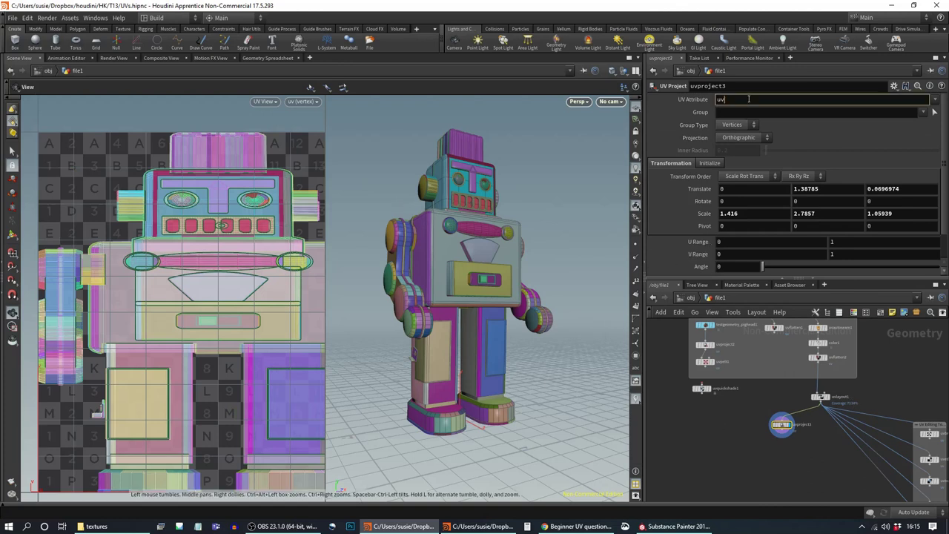
text(2)
key(Return)
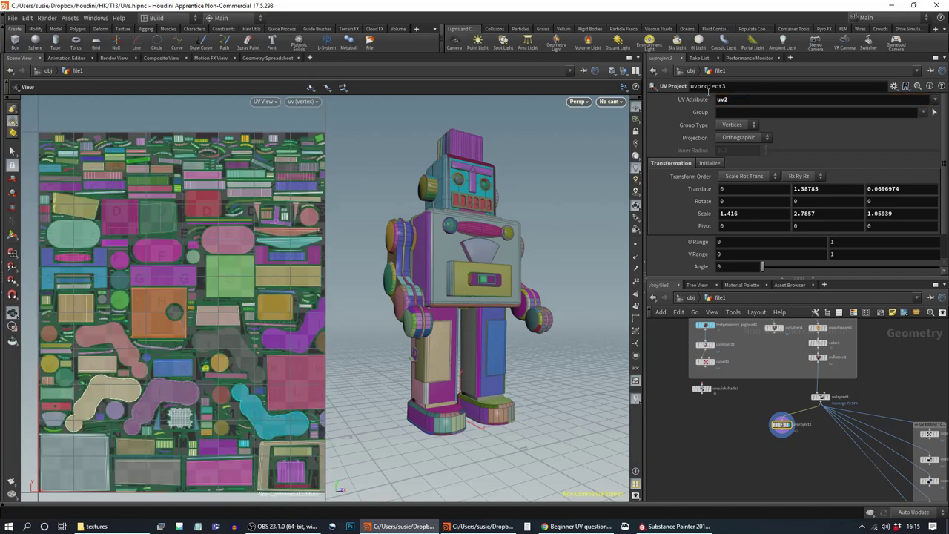
click(265, 58)
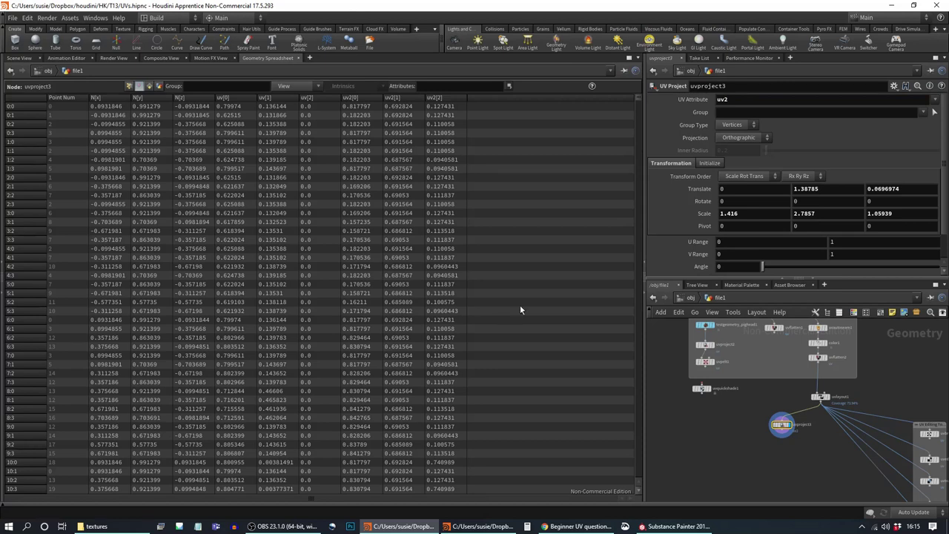
click(21, 59)
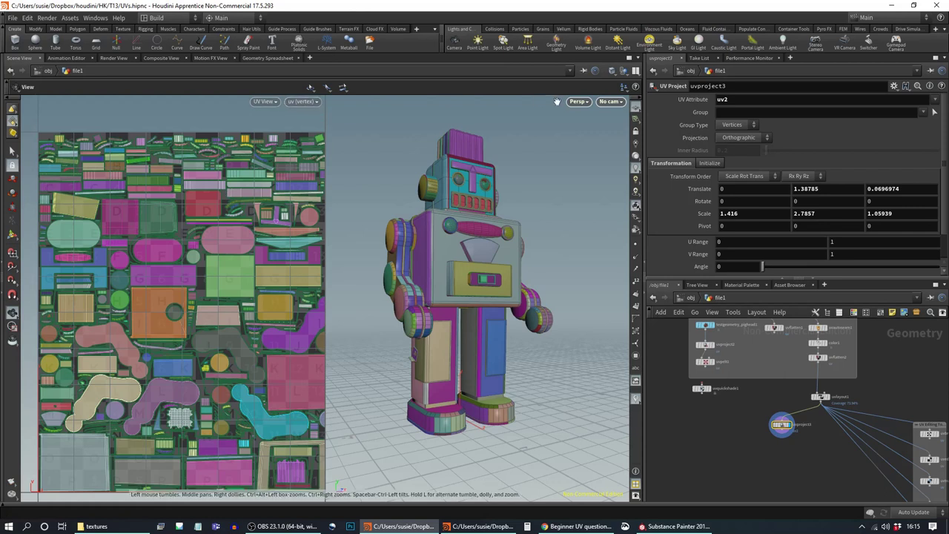
Step: Compare the uv, uv2 and Auto UV attributes in the UV view, ending with uv2 shown
click(311, 102)
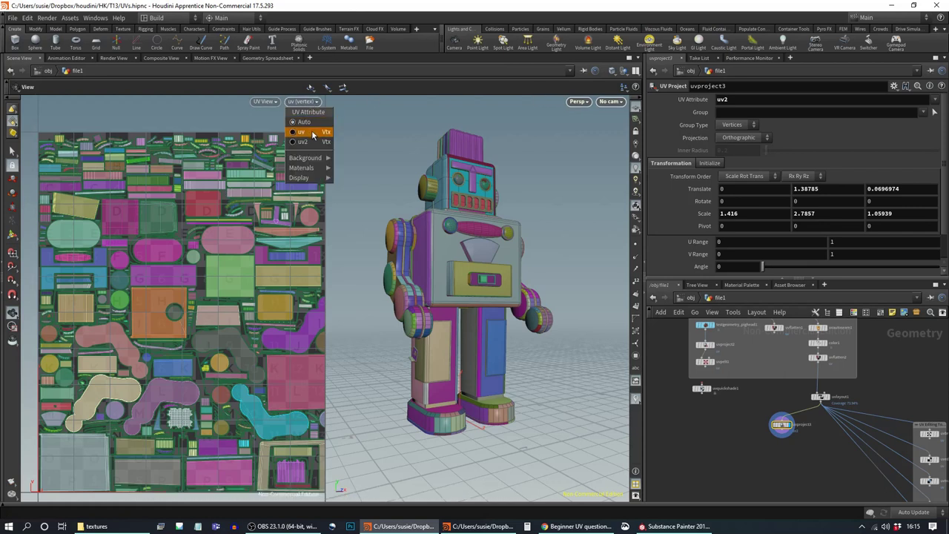
click(312, 135)
click(310, 102)
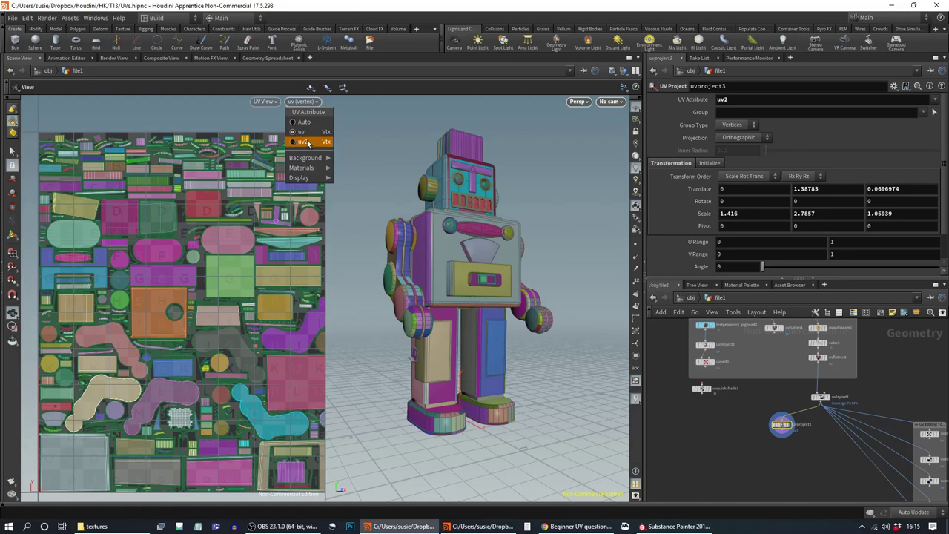
click(306, 138)
click(312, 102)
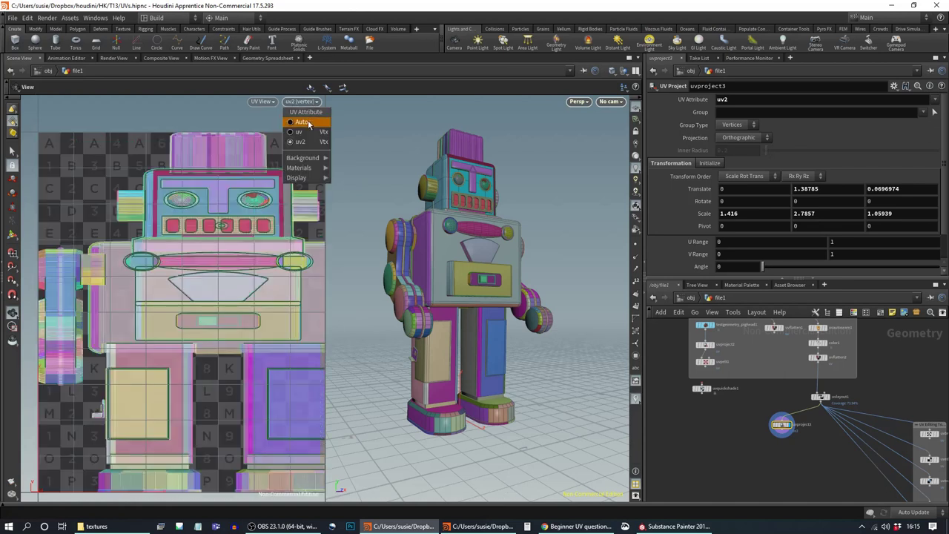
click(310, 123)
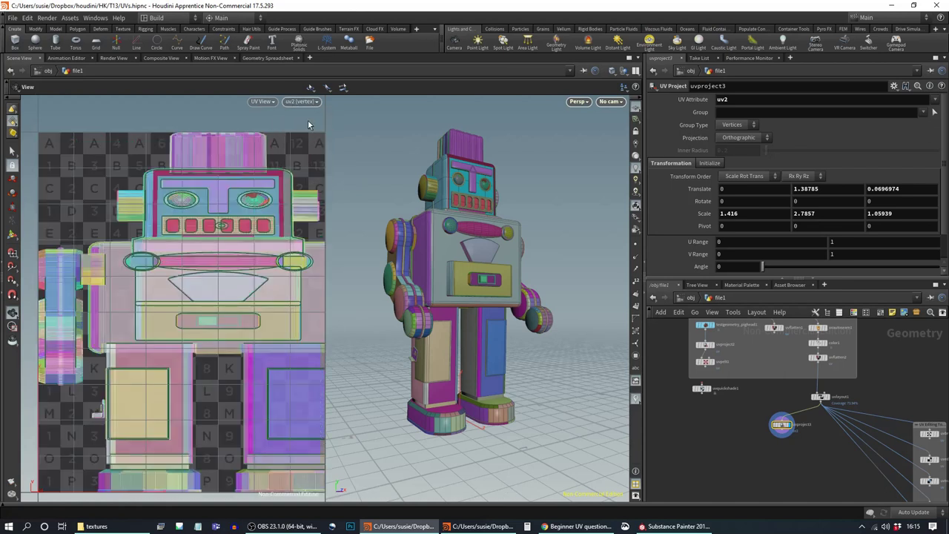
click(302, 101)
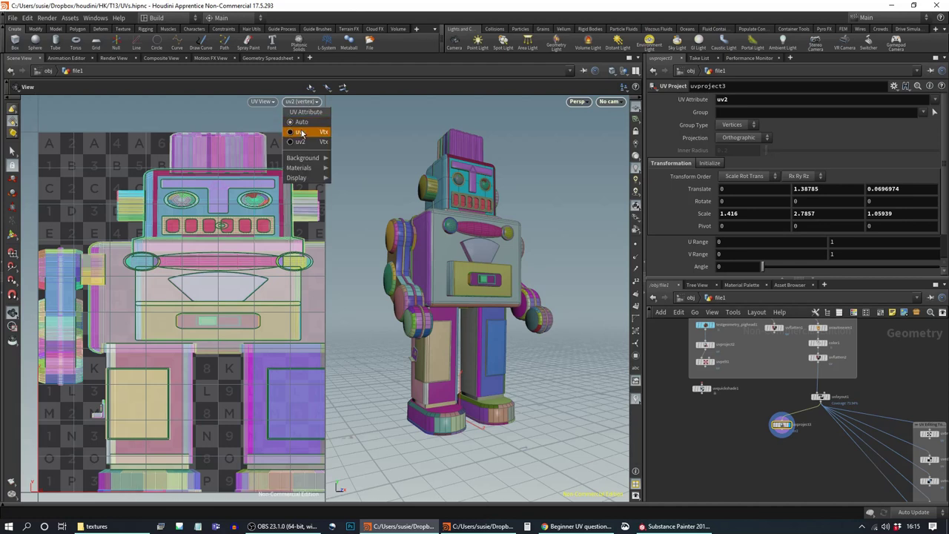
click(301, 142)
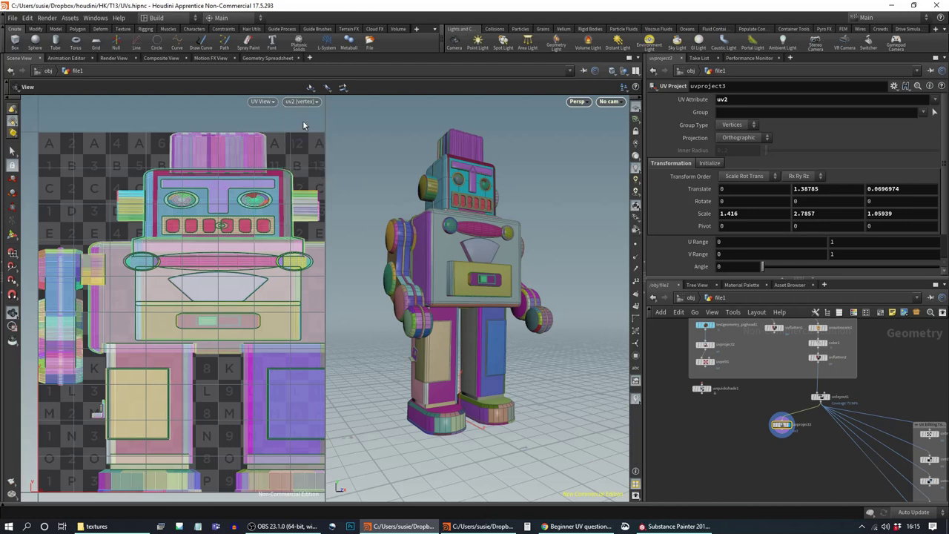
Step: Delete the uvproject3 node
click(789, 413)
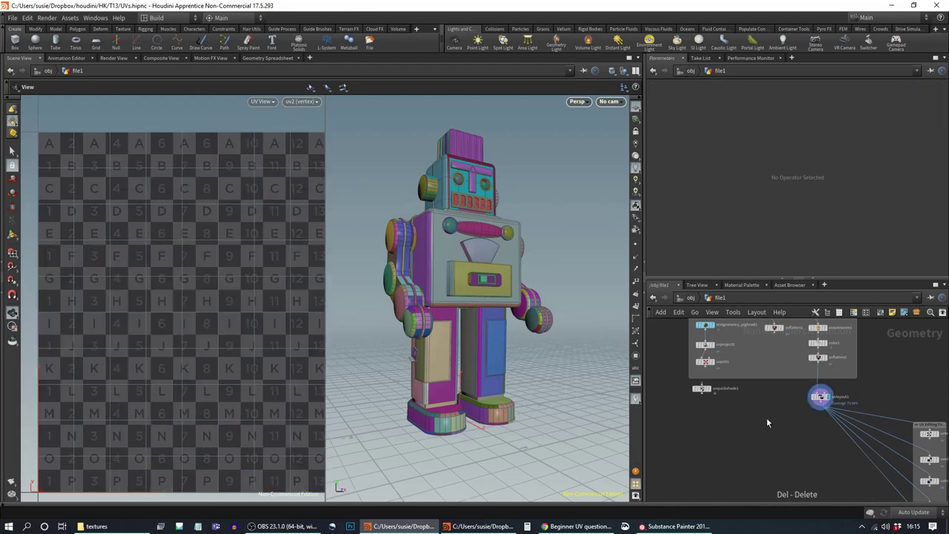
scroll(789, 412, down, 3)
mouse_move(790, 454)
middle_down()
mouse_move(826, 418)
mouse_move(780, 434)
mouse_move(784, 441)
middle_up()
scroll(826, 424, down, 5)
scroll(781, 433, up, 4)
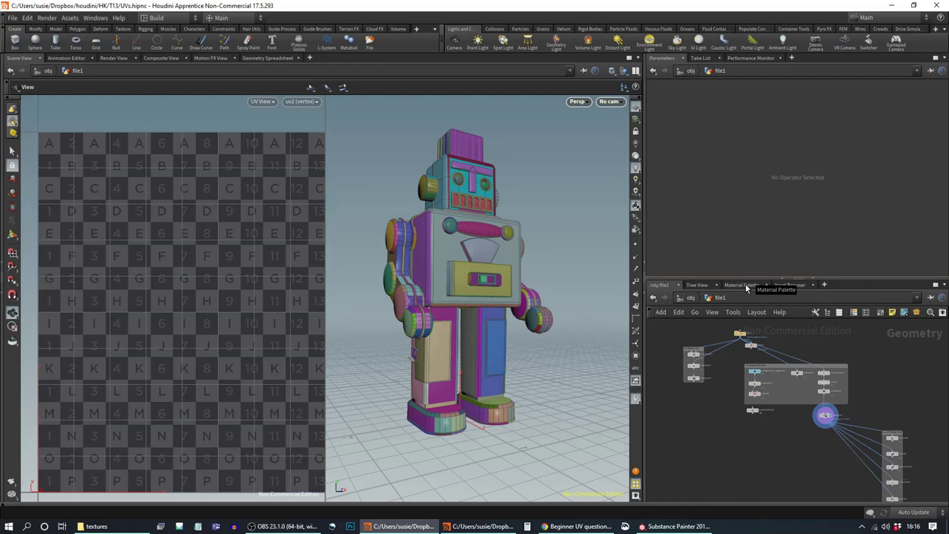
middle_drag(889, 370, 886, 374)
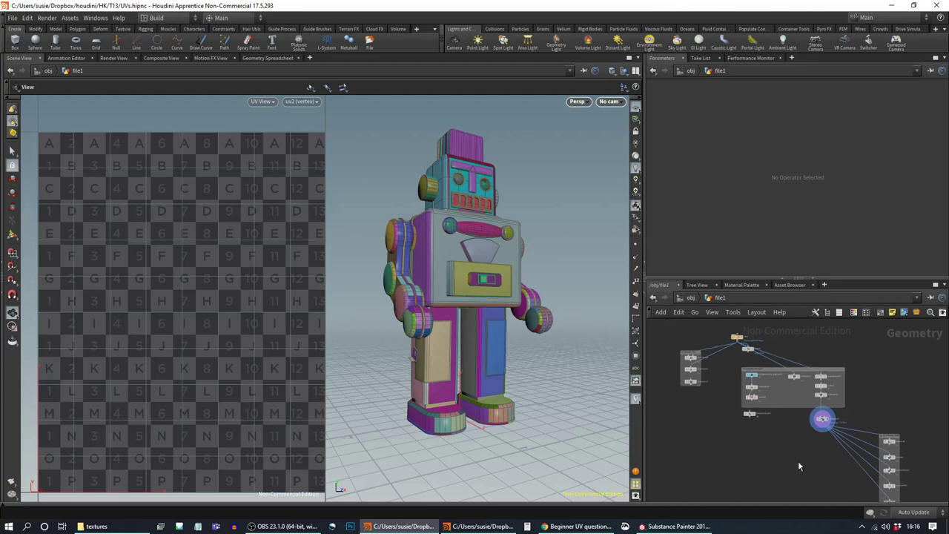
mouse_move(792, 470)
middle_down()
mouse_move(794, 451)
mouse_move(794, 460)
middle_up()
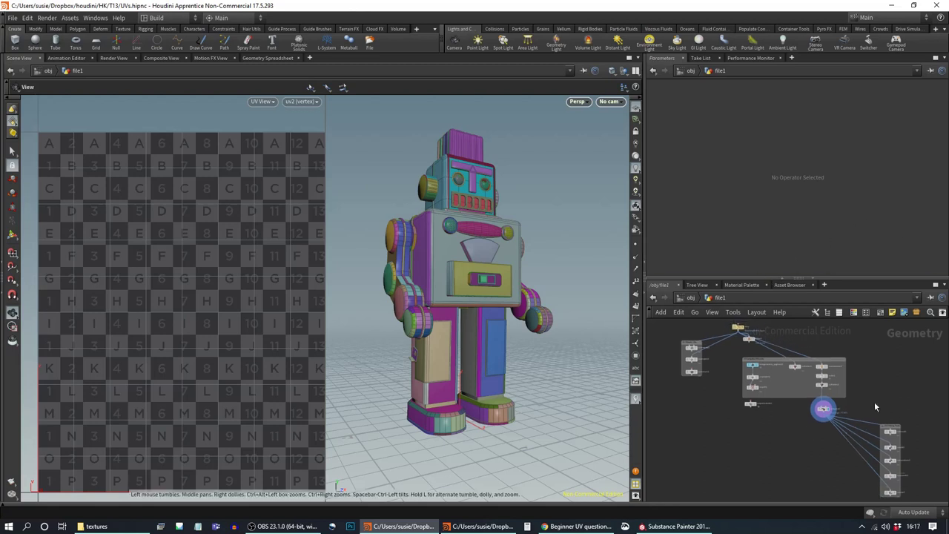
Step: Add a Principled Shader from the material gallery to the scene's /mat materials
click(744, 285)
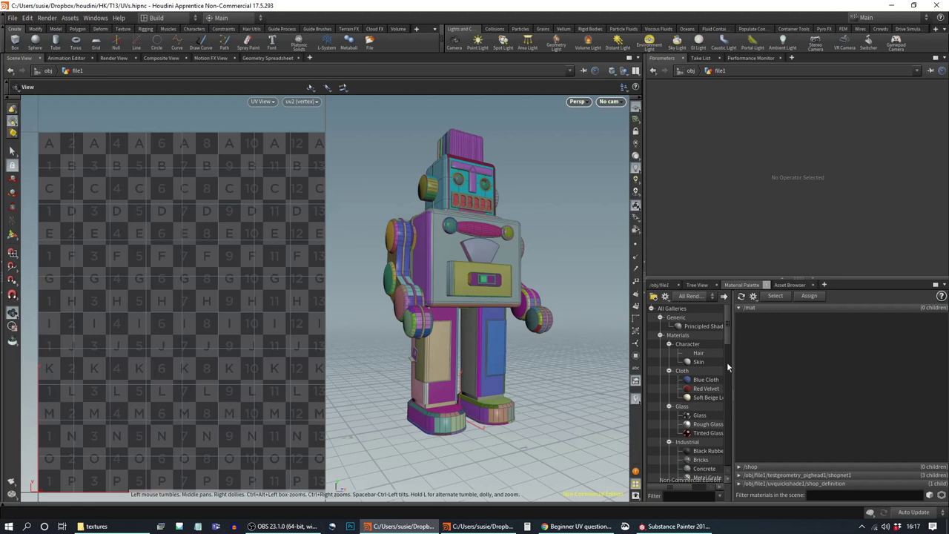
mouse_move(728, 320)
mouse_down()
mouse_move(732, 441)
mouse_move(734, 309)
mouse_up()
click(692, 327)
drag(807, 353, 804, 346)
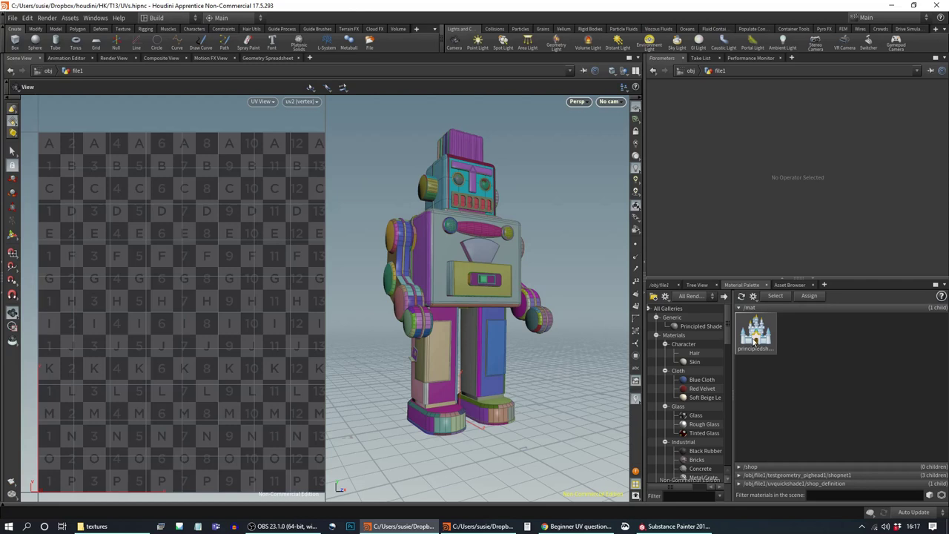
Step: Rename the new Principled Shader as robot
click(755, 342)
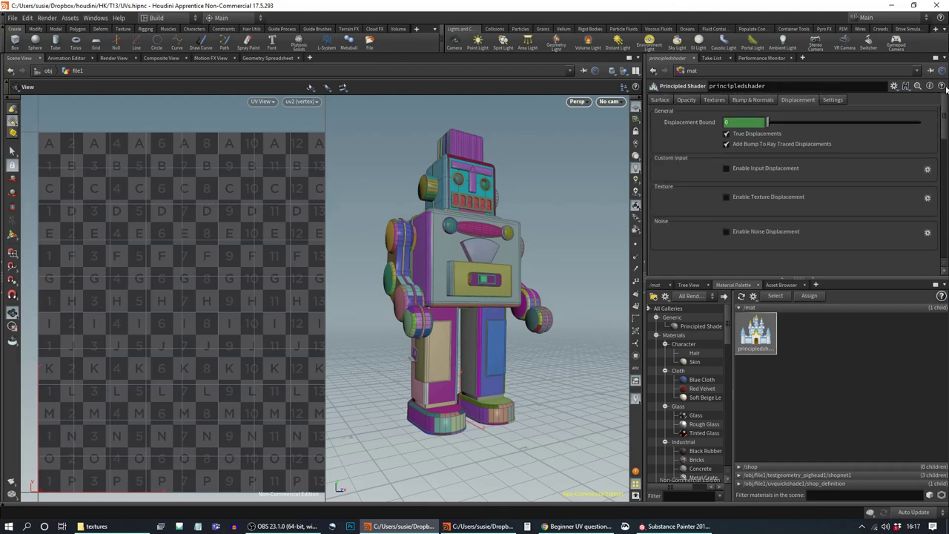
drag(767, 86, 555, 86)
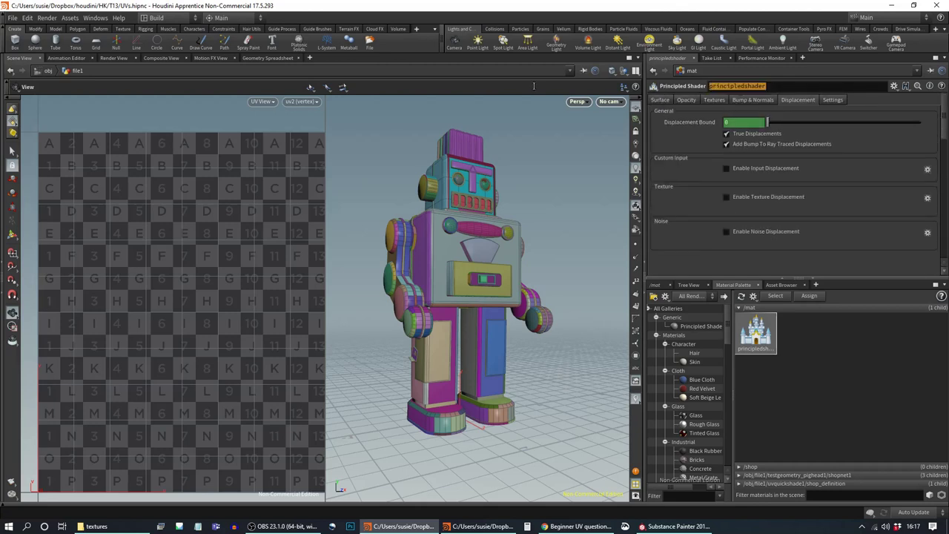
text(robot)
key(Return)
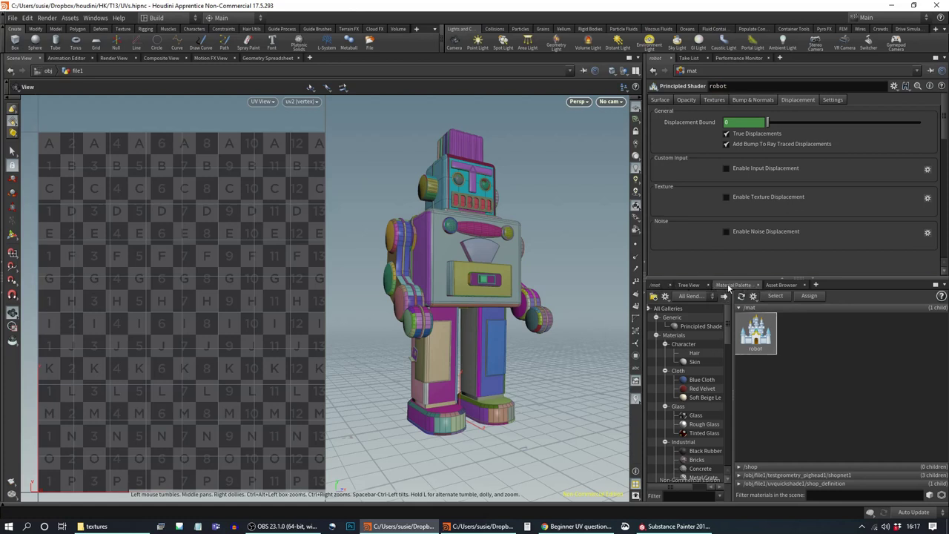
Step: Return to the file1 geometry network, add a Material node fed from uvlayout1's output, and display it
click(656, 286)
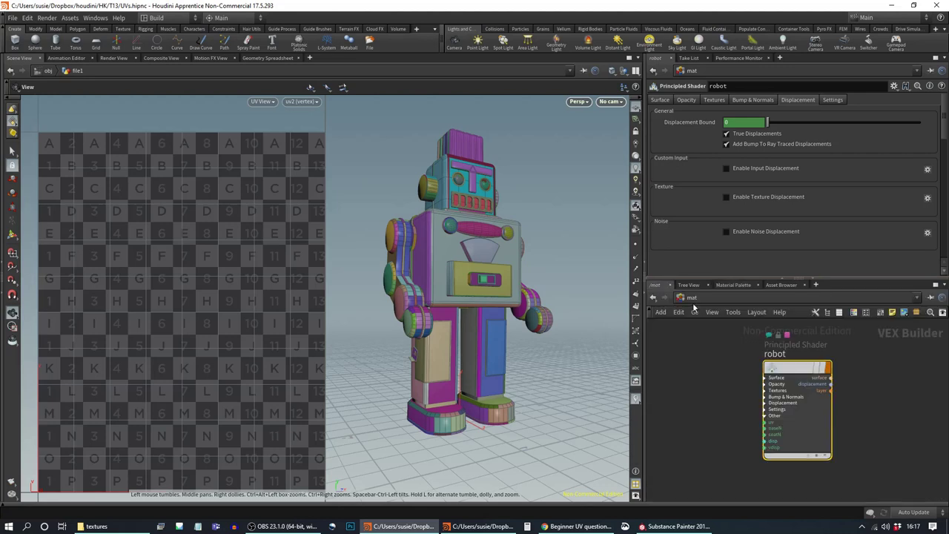
click(652, 297)
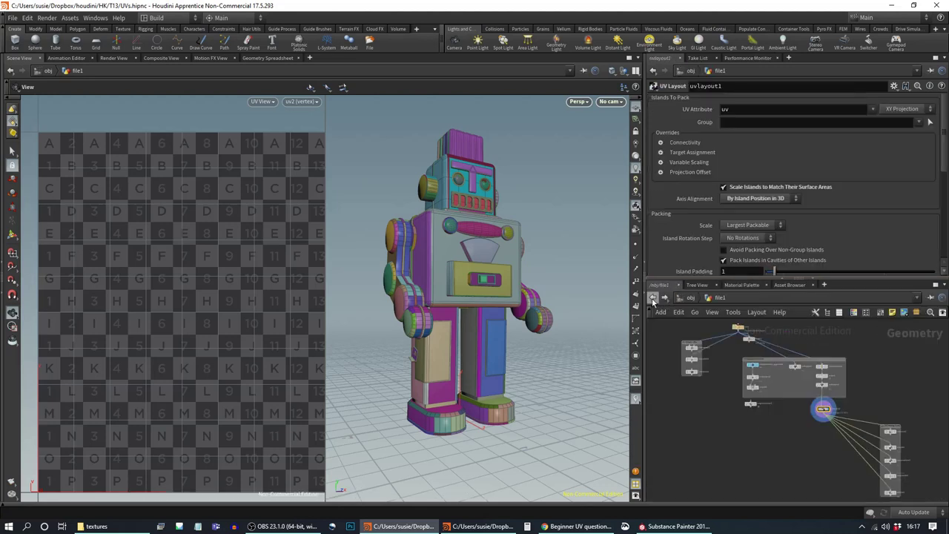
scroll(840, 419, up, 3)
middle_drag(894, 396, 881, 350)
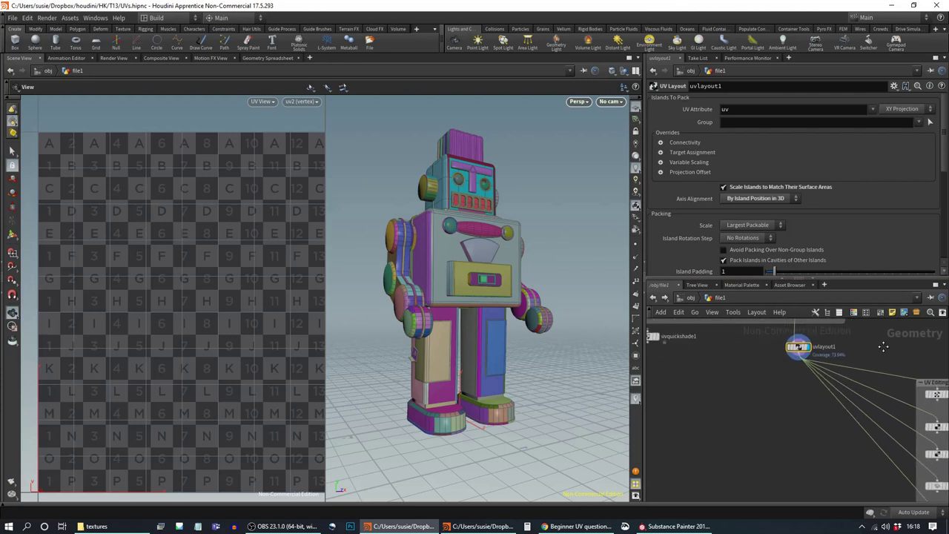
drag(797, 359, 763, 393)
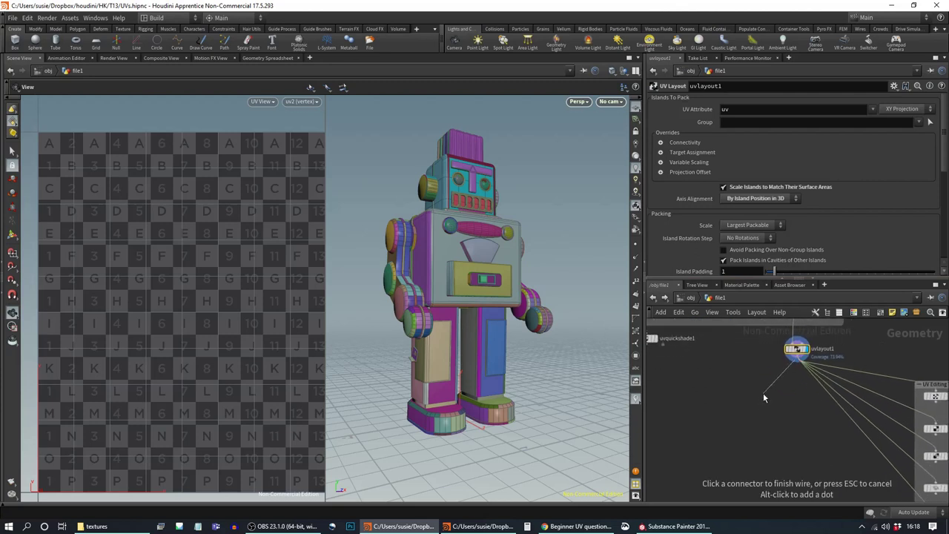
key(Tab)
text(mater)
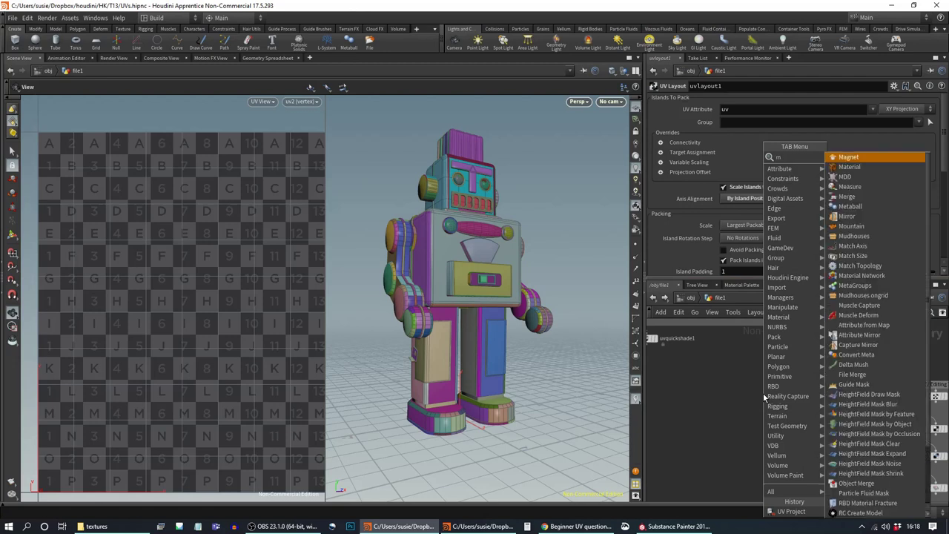
key(Return)
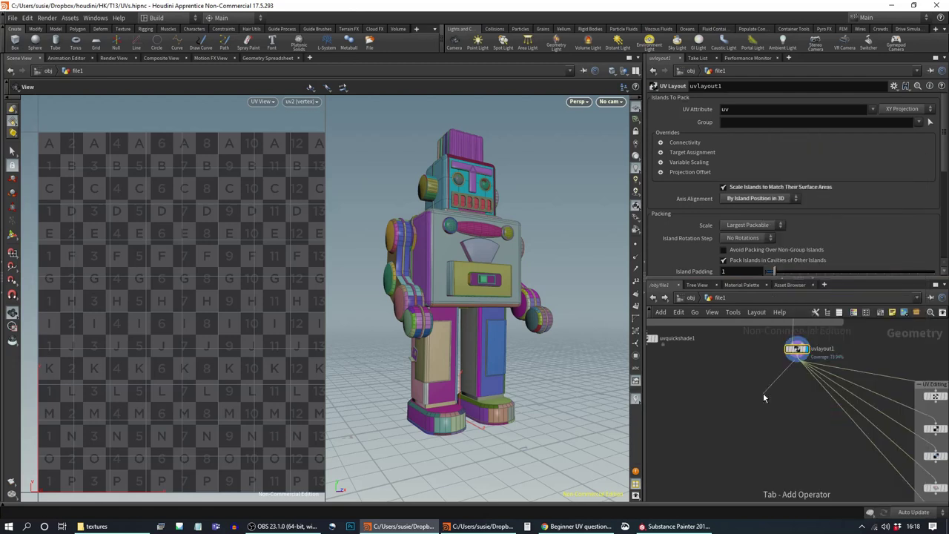
click(763, 393)
click(773, 394)
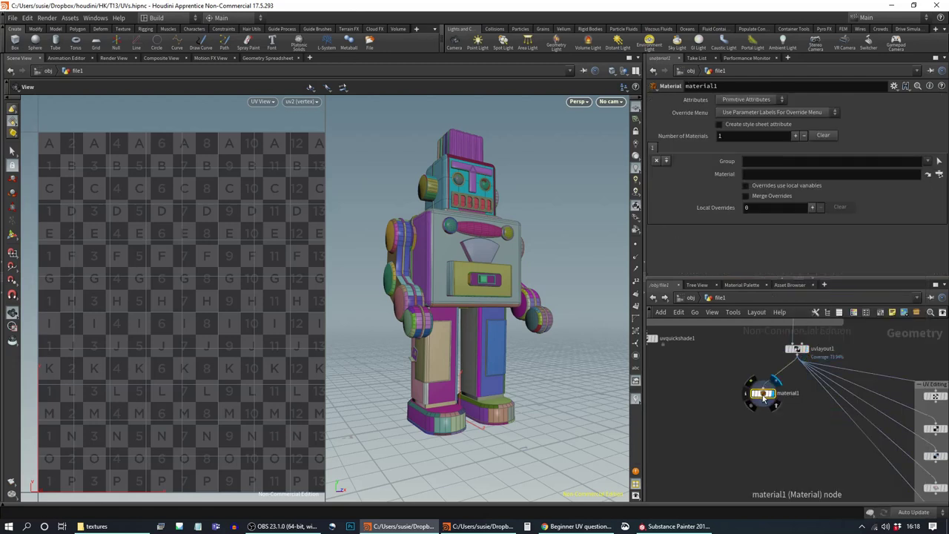
drag(762, 394, 767, 403)
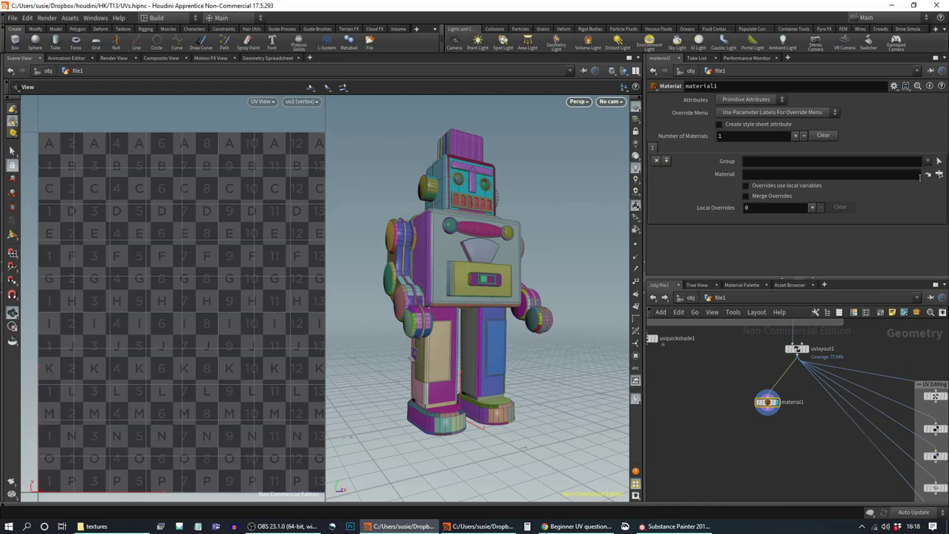
Step: Assign the /mat/robot shader as the material on the material1 node
click(940, 178)
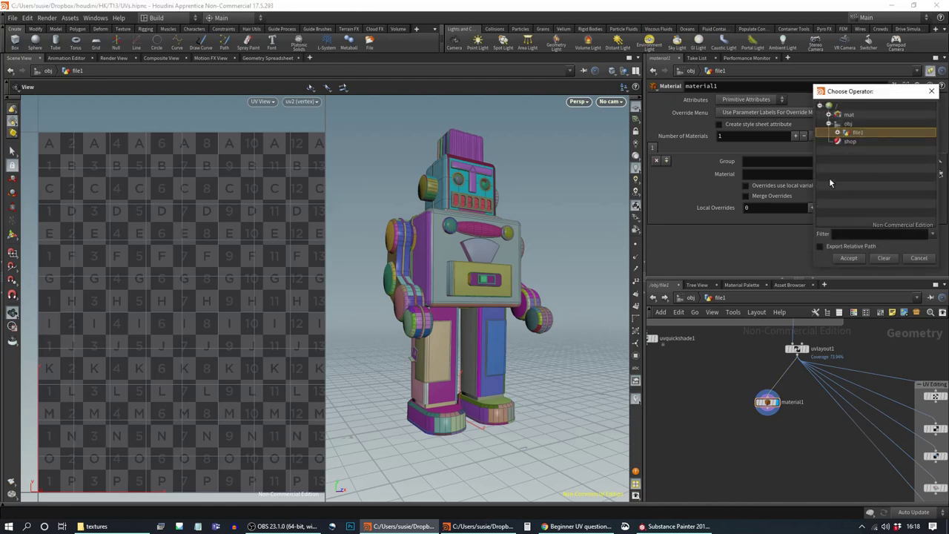
drag(875, 93, 553, 168)
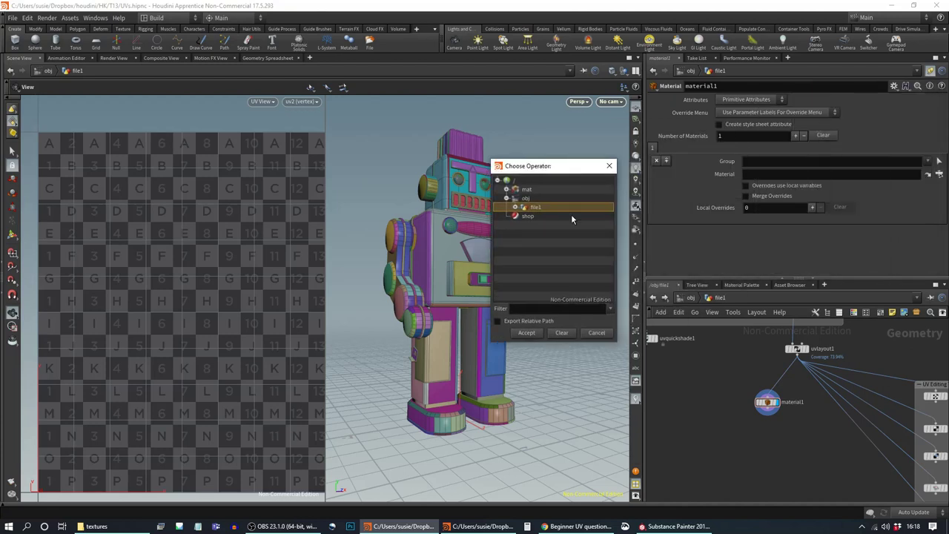
click(507, 190)
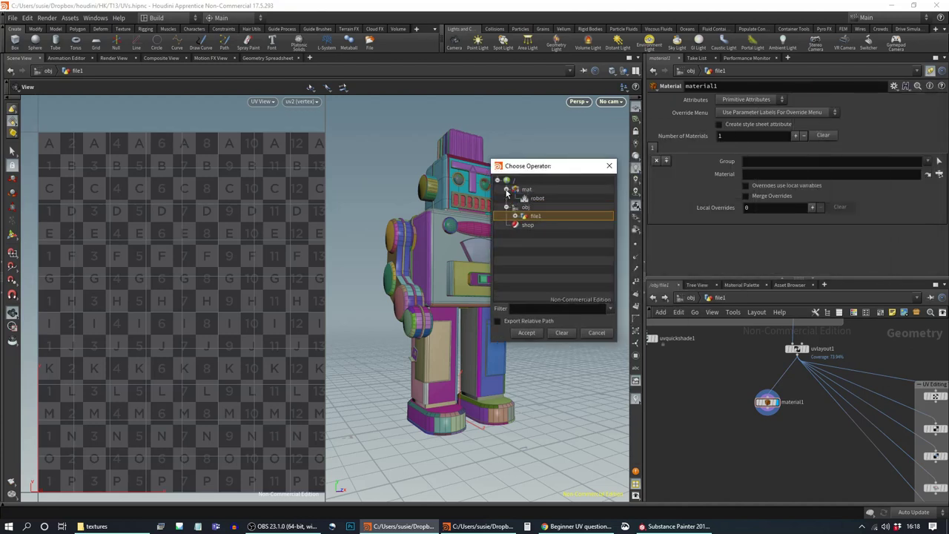
click(545, 198)
click(531, 333)
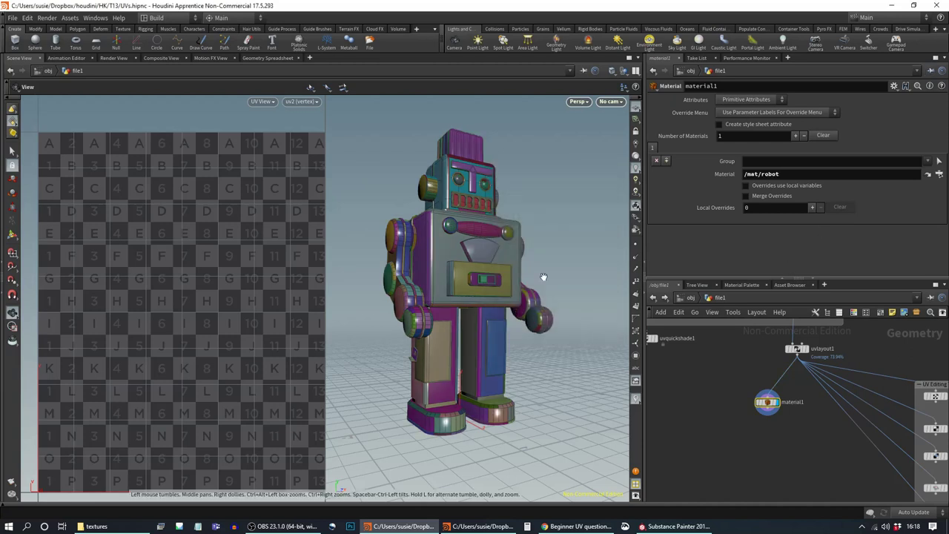
drag(543, 236, 522, 205)
mouse_move(485, 282)
mouse_down()
mouse_move(487, 265)
mouse_move(484, 289)
mouse_up()
scroll(485, 289, up, 3)
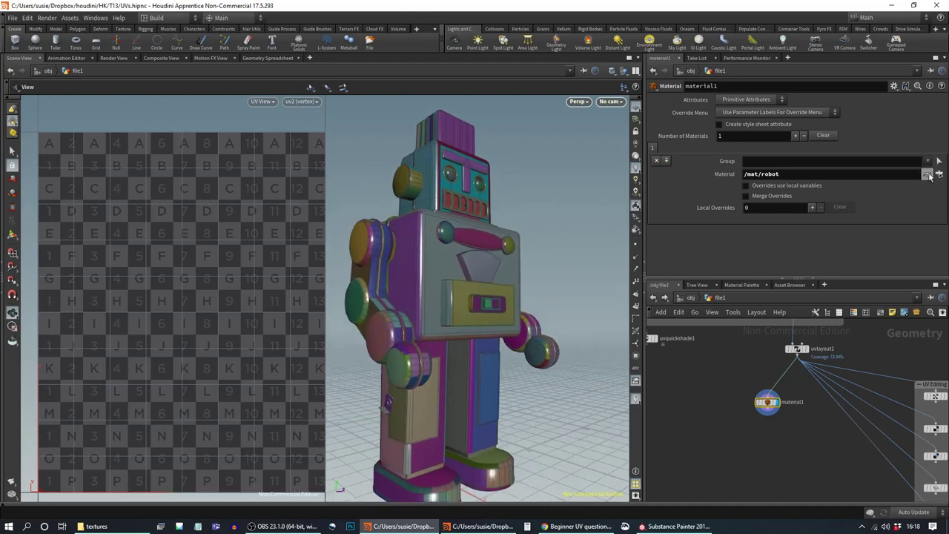
Step: Inspect the robot shader's Surface settings and shading, toggle Use Point Color off and back on, and return to the file1 network
click(928, 175)
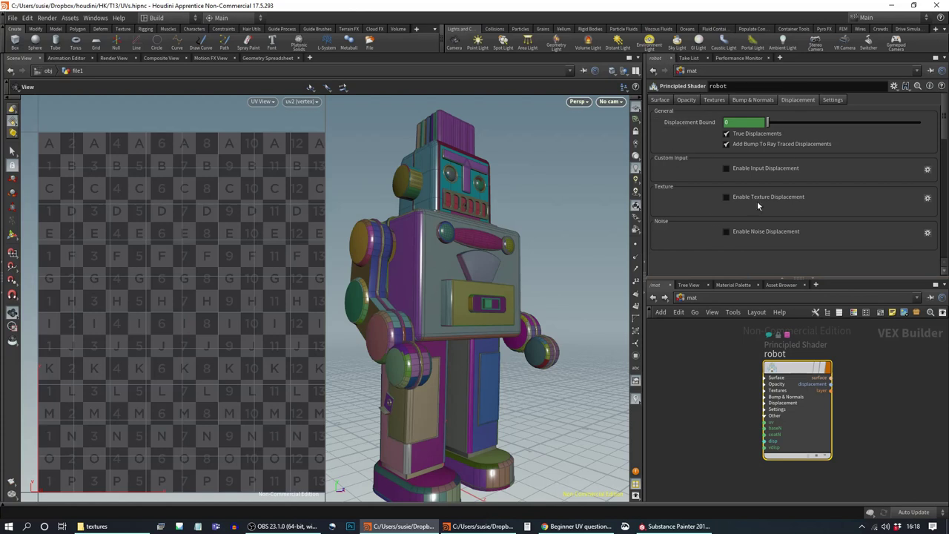
click(660, 100)
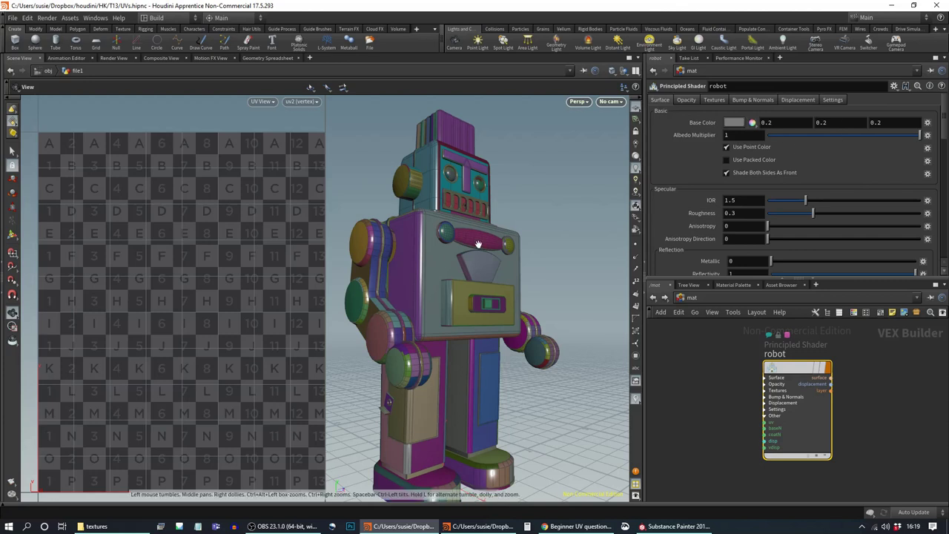
drag(531, 268, 519, 326)
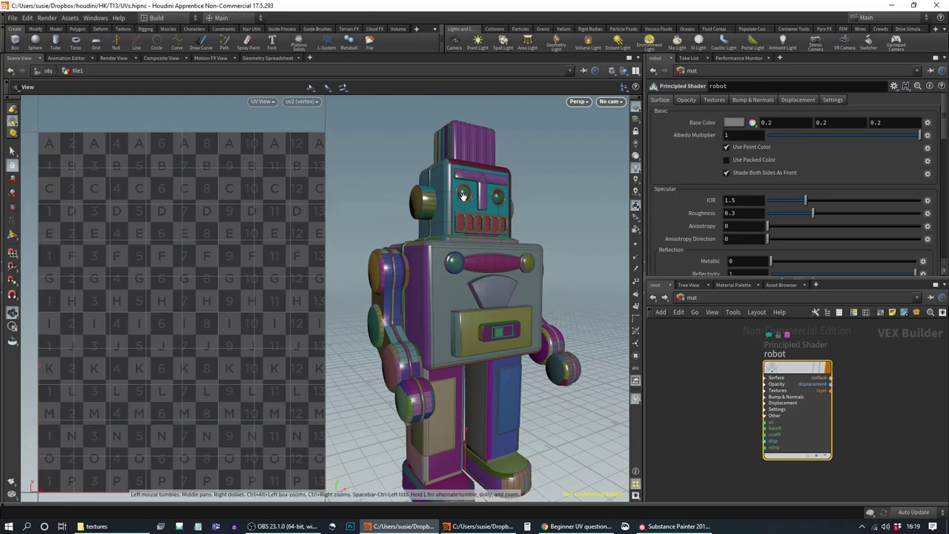
drag(494, 327, 495, 308)
drag(442, 293, 422, 280)
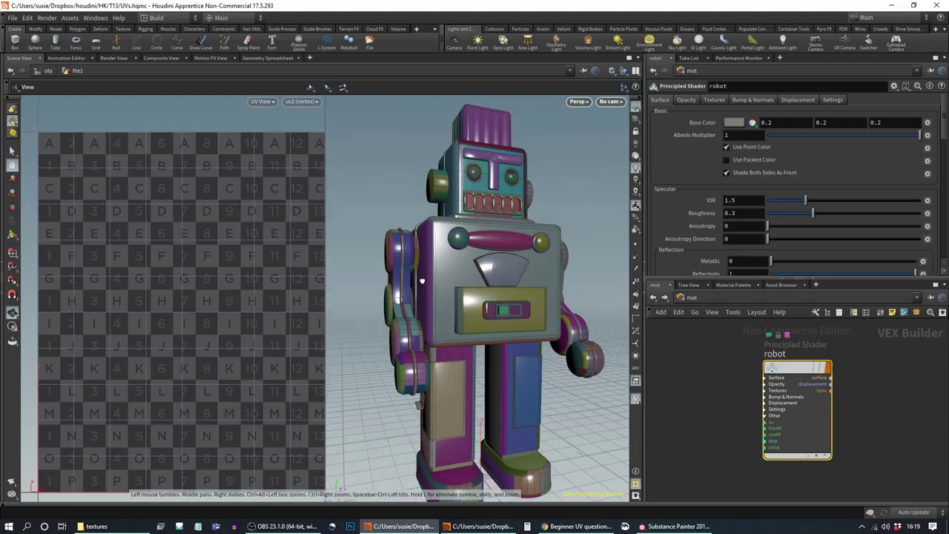
middle_drag(460, 287, 441, 275)
right_drag(440, 275, 457, 254)
middle_drag(458, 255, 458, 273)
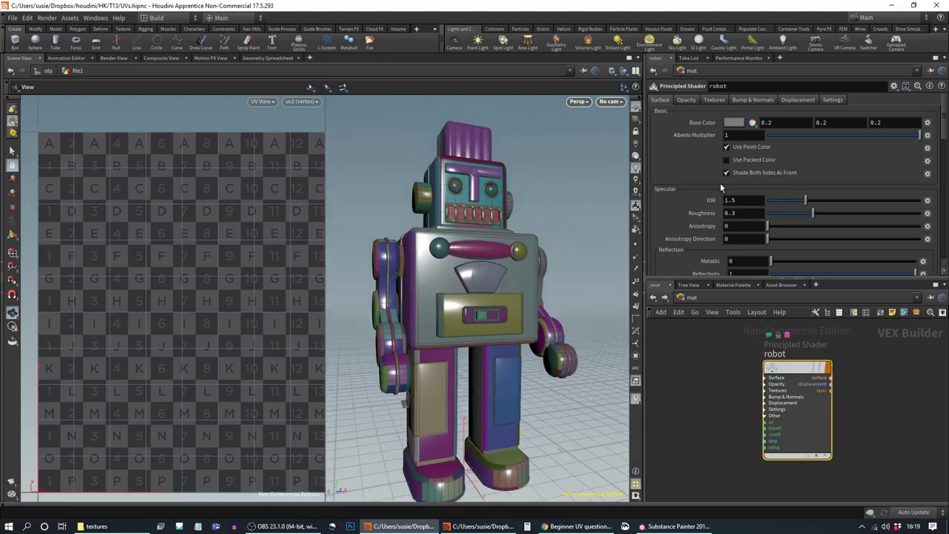
click(750, 148)
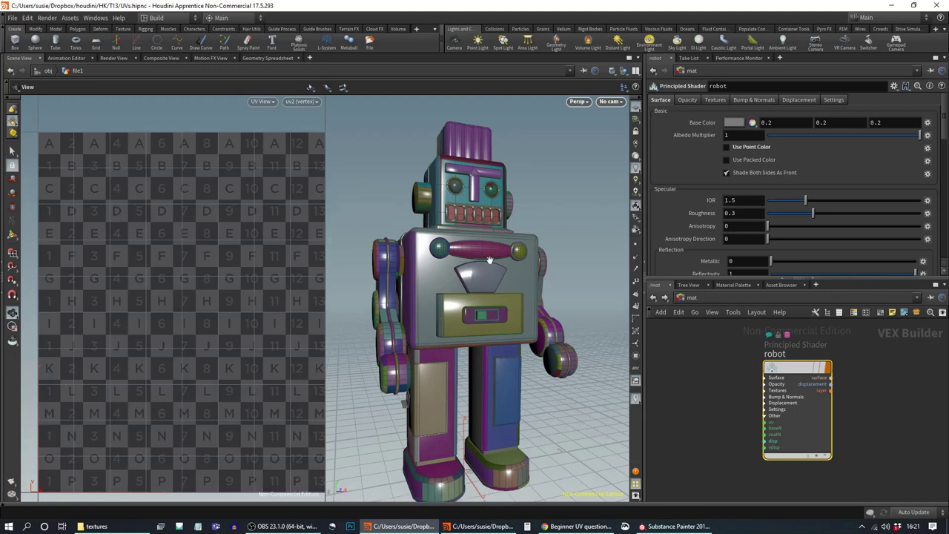
click(727, 147)
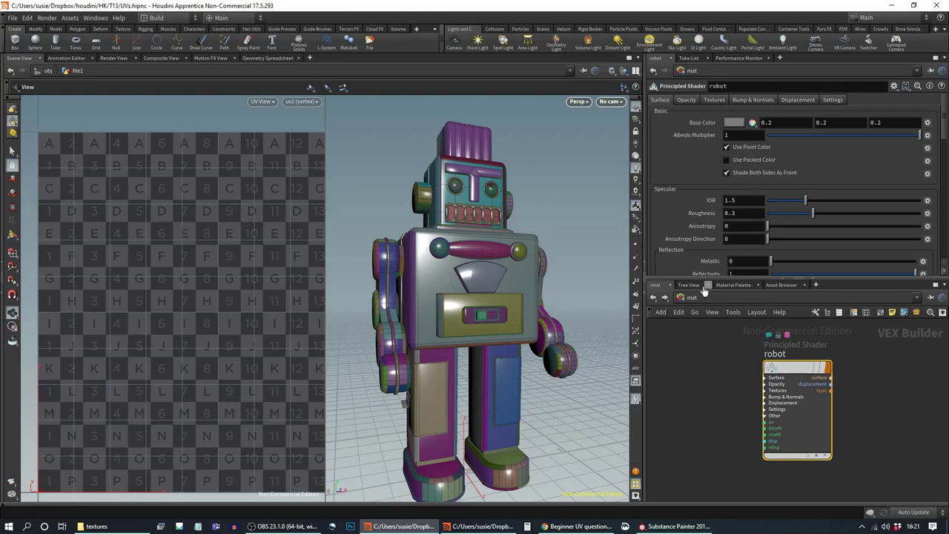
click(653, 297)
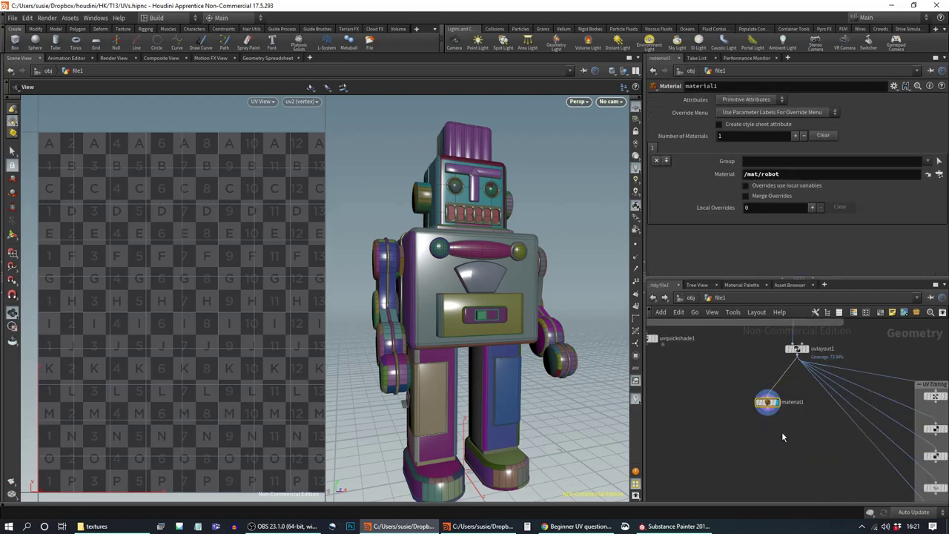
middle_drag(781, 437, 795, 399)
key(Tab)
text(dele)
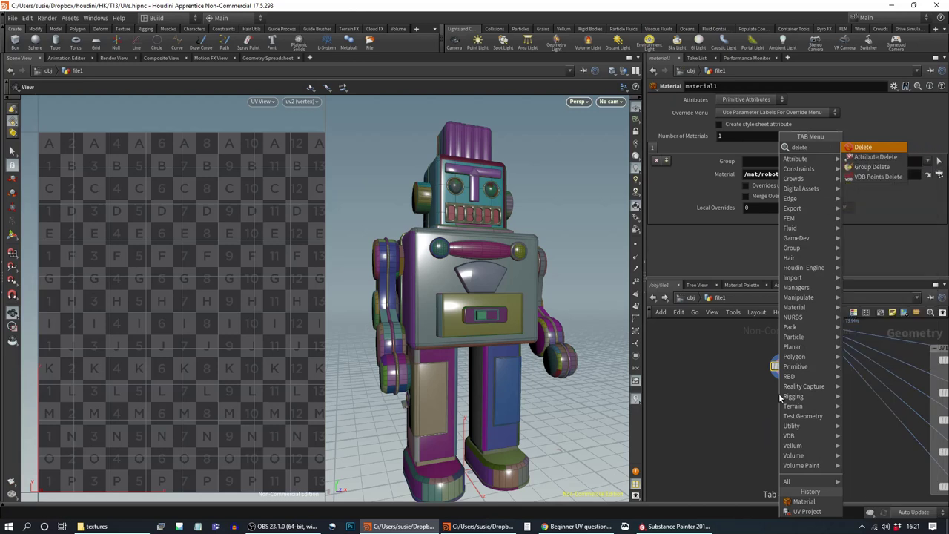
key(Return)
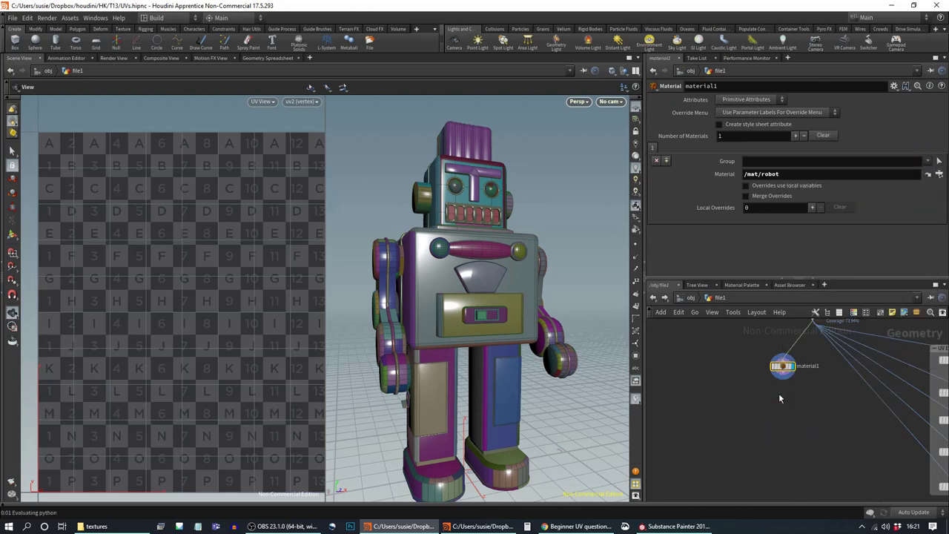
click(779, 398)
key(Delete)
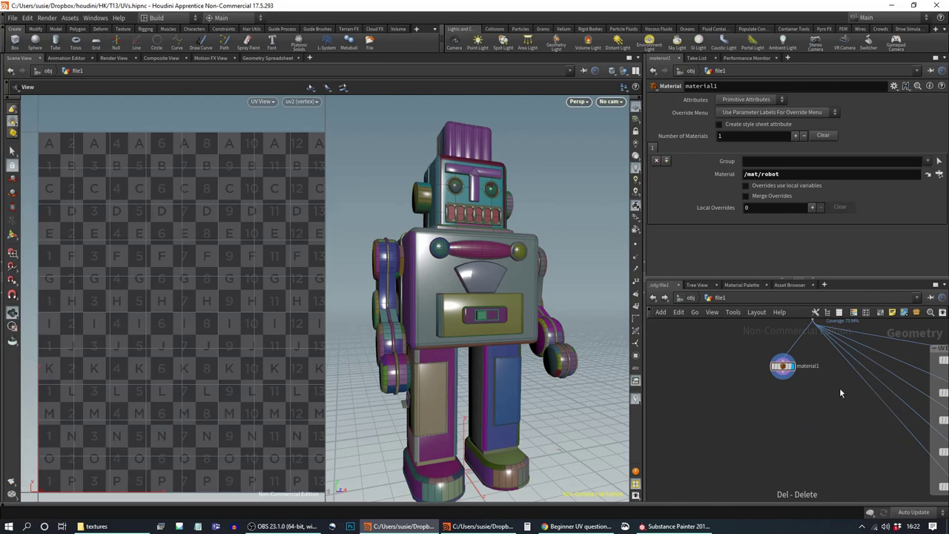
Step: Bypass the color1 node between uvautoseam1 and uvflatten2
middle_drag(840, 388, 818, 490)
mouse_move(792, 382)
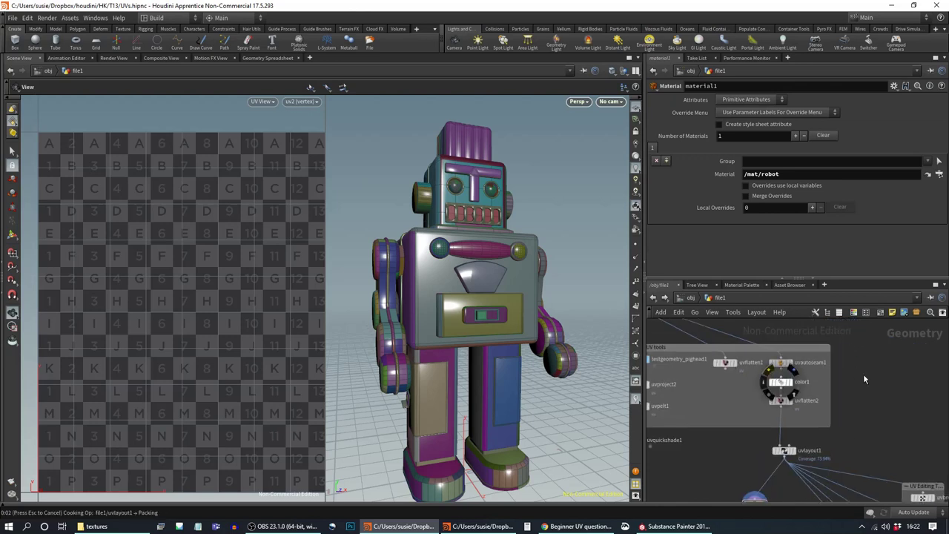
key(b)
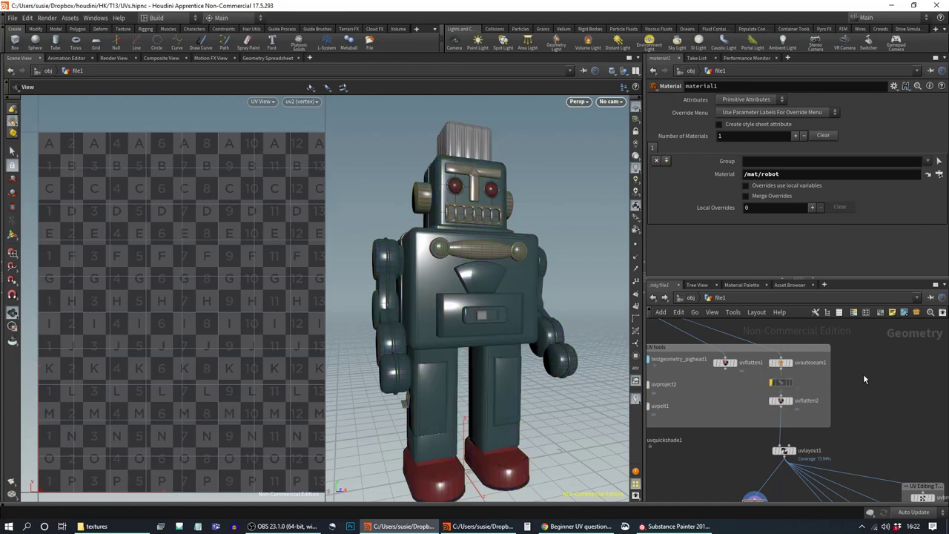
Step: Set the UV view to display uvlayout1's uv attribute and reselect the material1 node
middle_drag(851, 438, 892, 327)
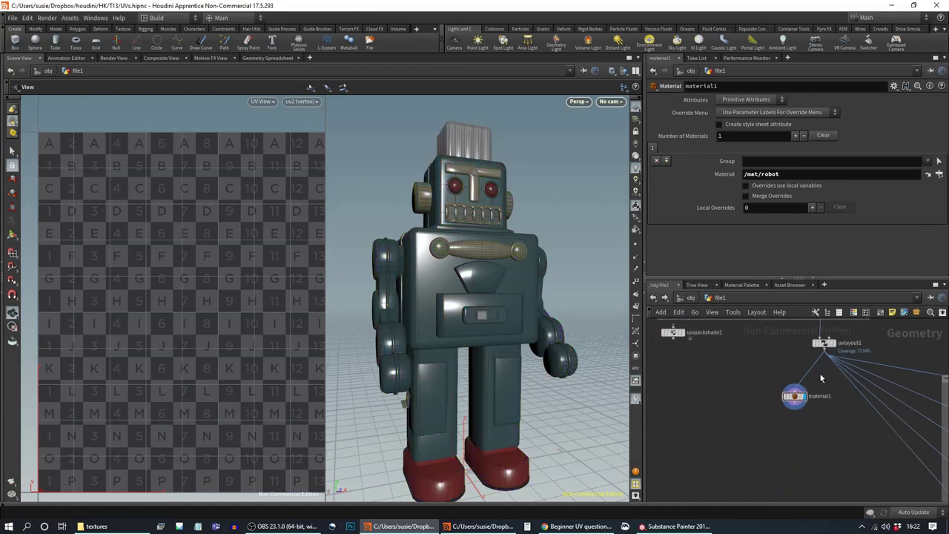
middle_drag(827, 374, 807, 432)
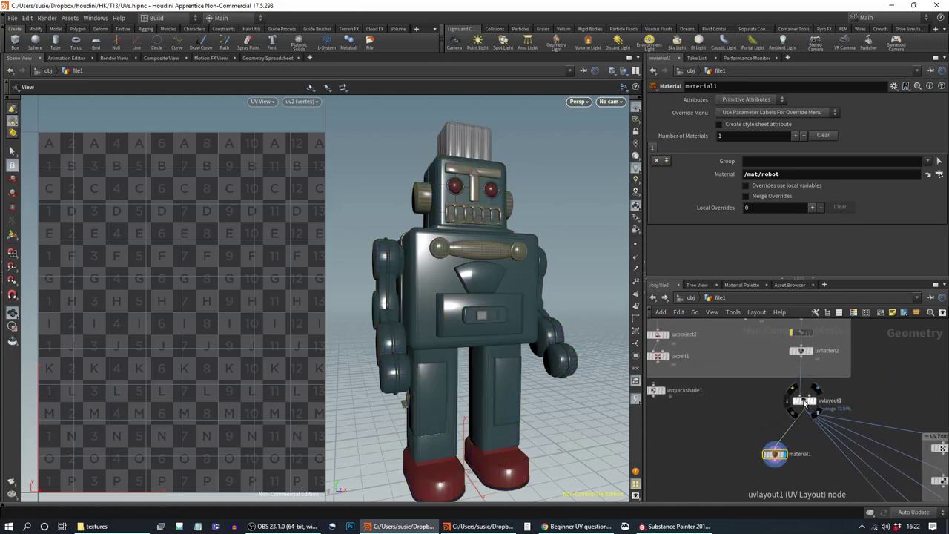
click(805, 401)
click(296, 102)
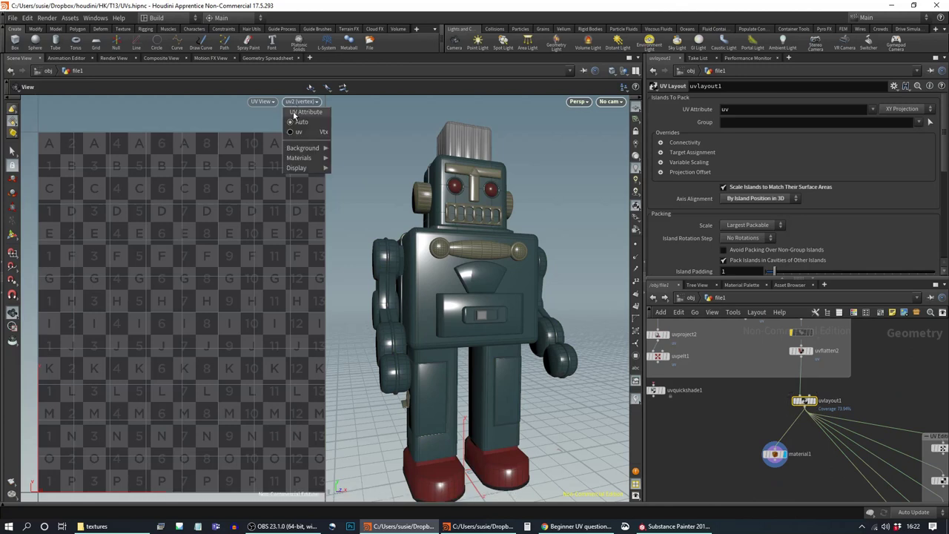
click(295, 133)
middle_drag(783, 455, 775, 429)
click(775, 429)
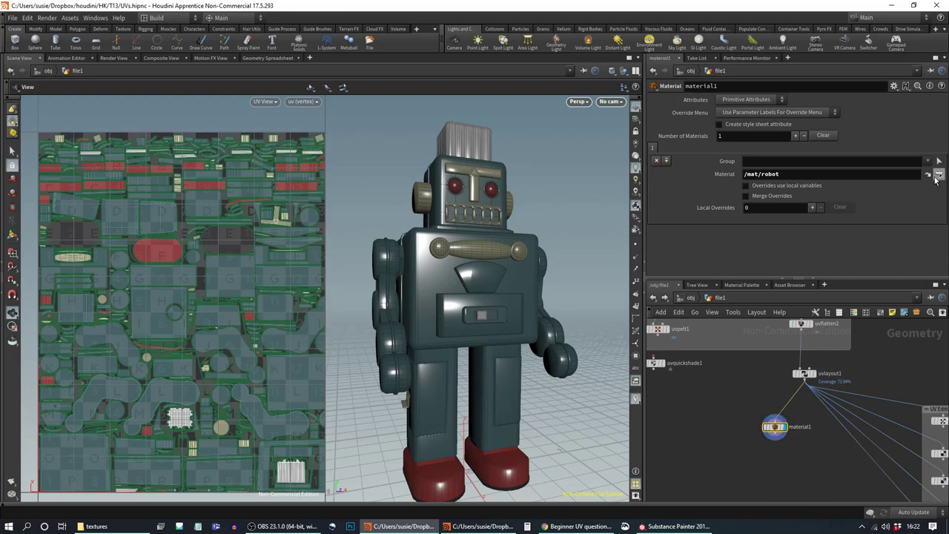
Step: Open the robot shader from the material1 node and set its Base Color to pure white (1, 1, 1)
click(928, 174)
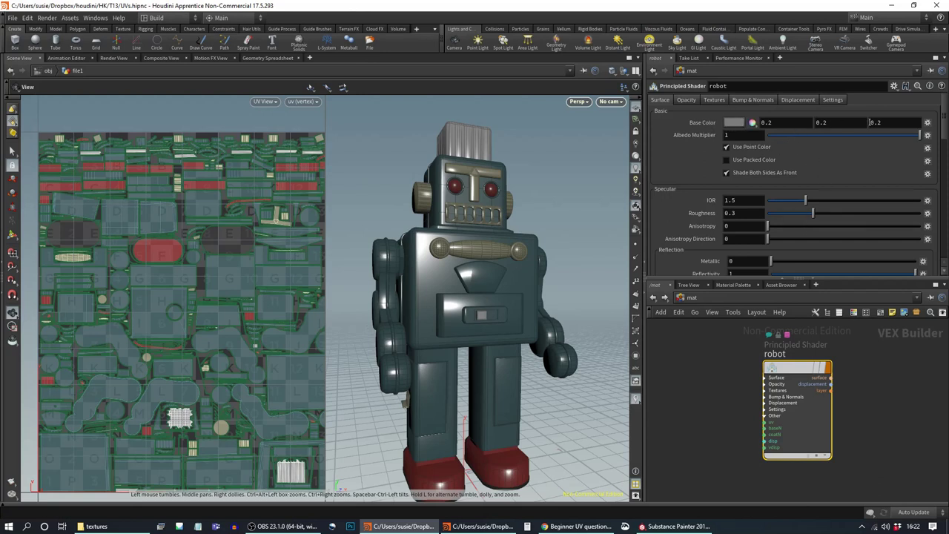
click(732, 123)
click(857, 103)
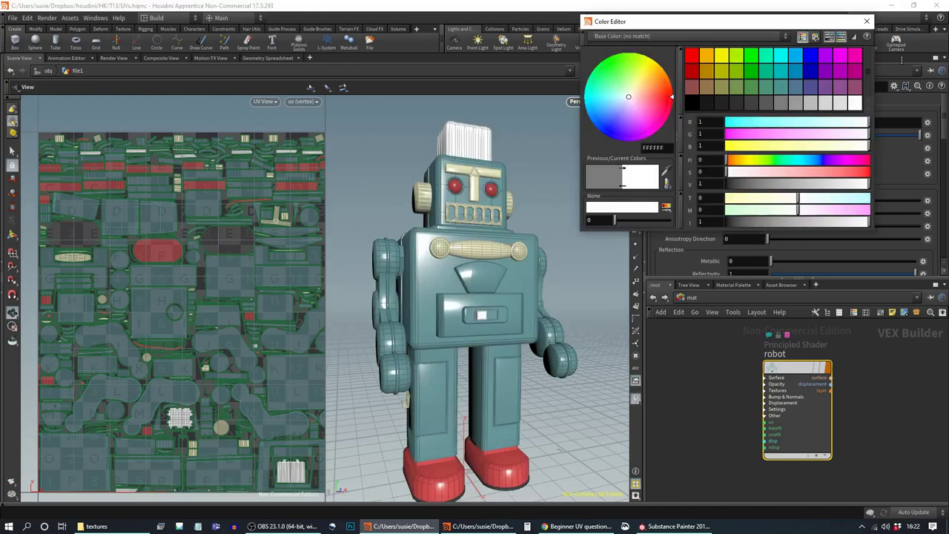
click(866, 21)
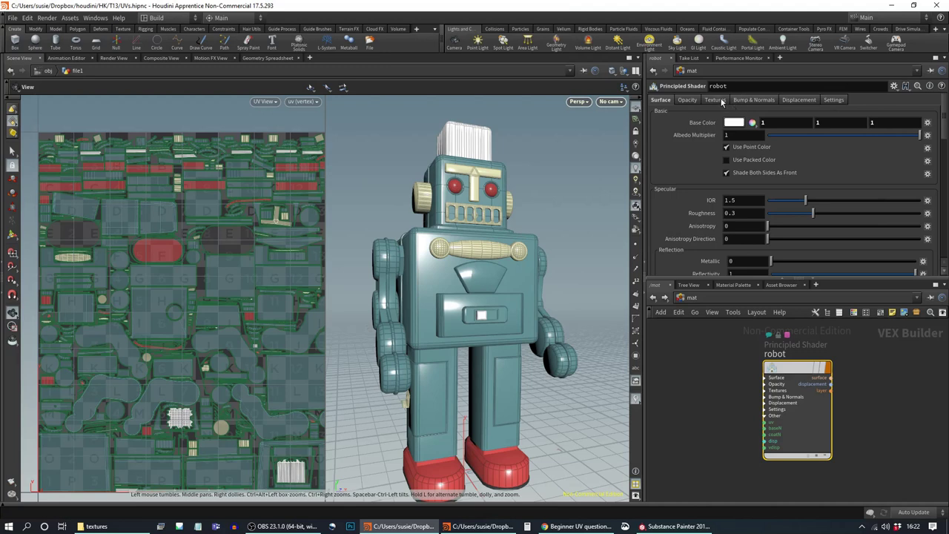
Step: Enable the Base Color texture on the robot shader and load SmokingRobot_DefaultMaterial_BaseColor from $HIP/substance/textures
click(721, 102)
click(727, 121)
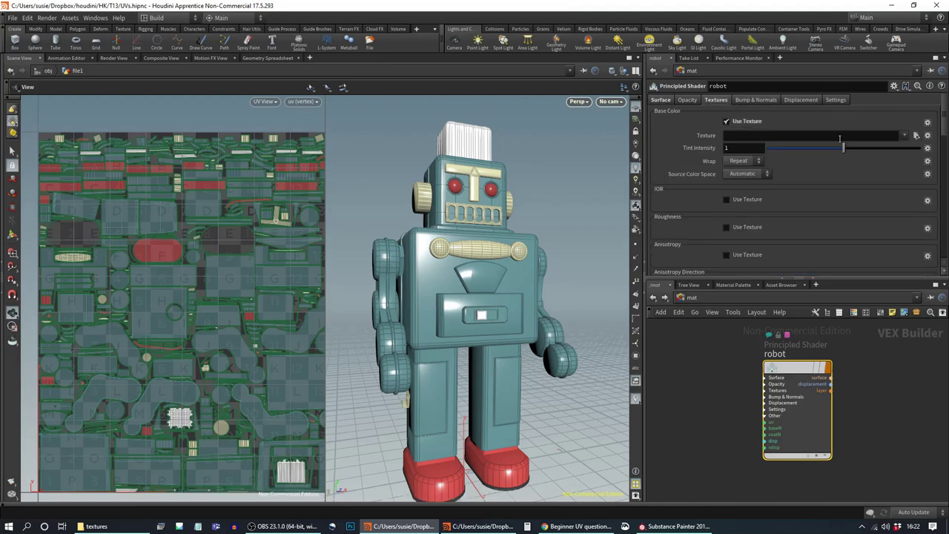
click(916, 135)
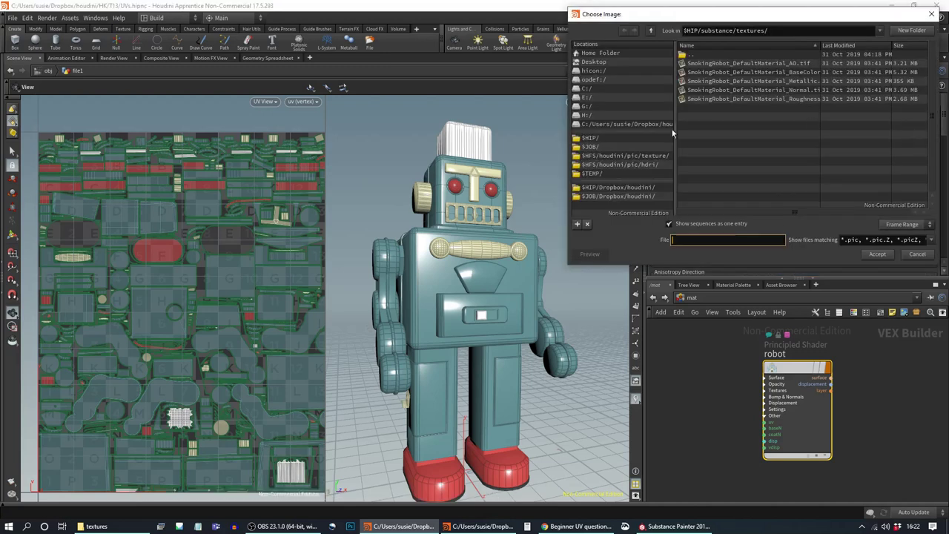
double_click(803, 74)
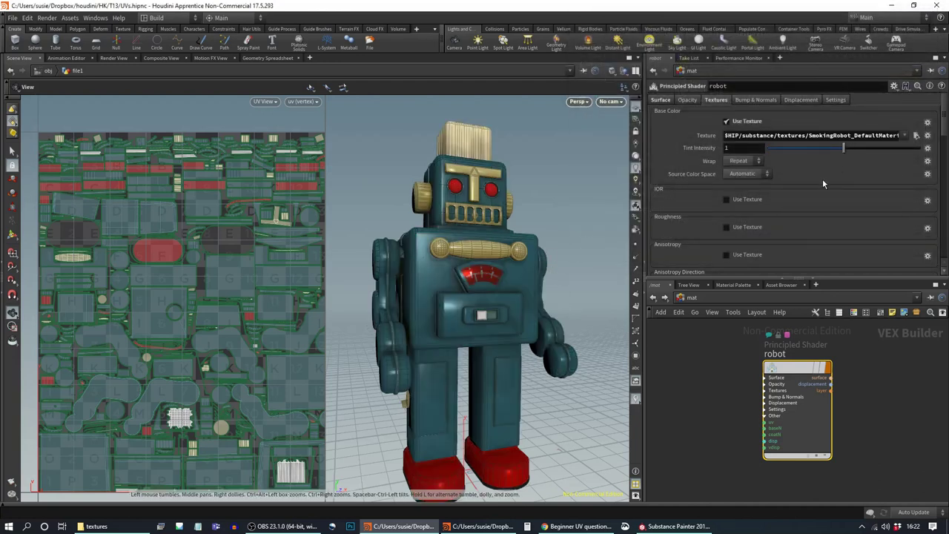
Step: Enable the Roughness texture on the robot shader and load the SmokingRobot_DefaultMaterial_Roughness map
scroll(822, 178, down, 3)
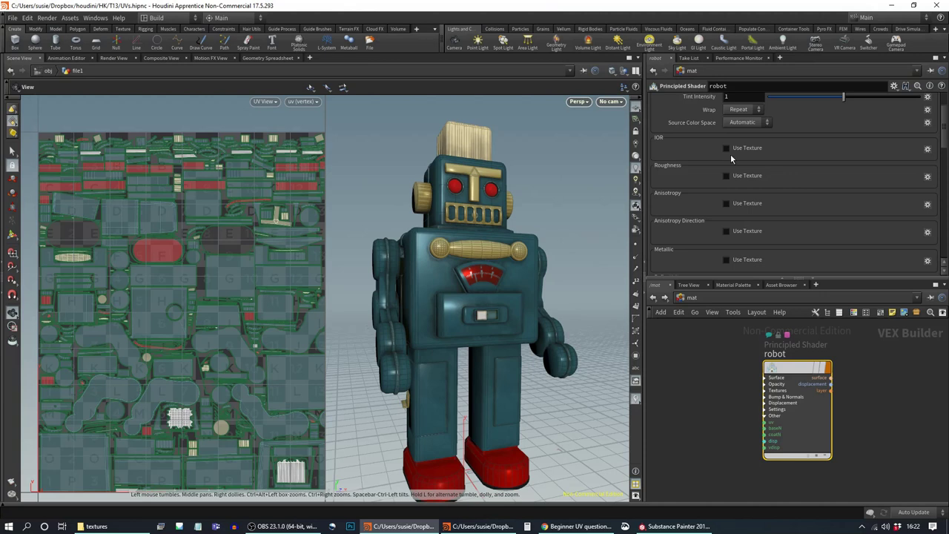
click(726, 175)
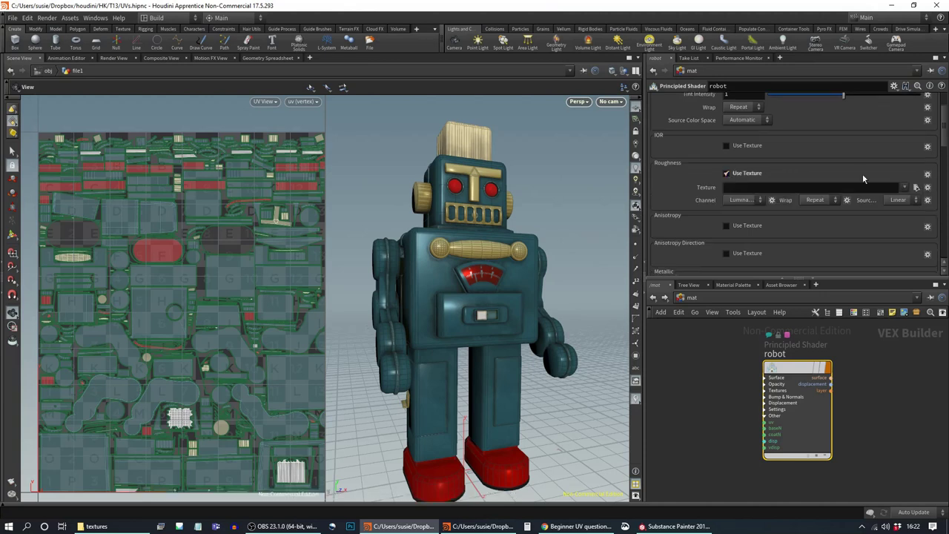
click(917, 188)
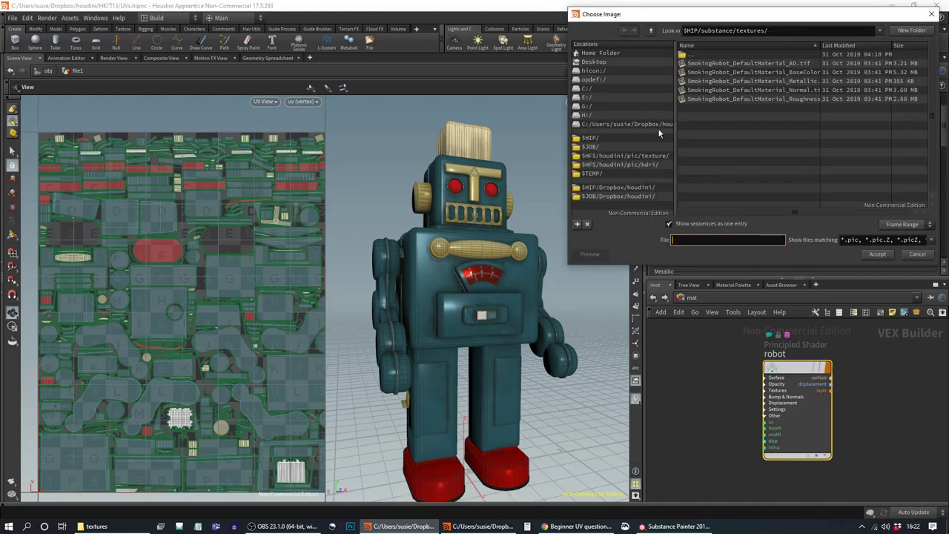
double_click(779, 98)
Step: Enable the Metallic texture on the robot shader and load the SmokingRobot_DefaultMaterial_Metallic map
scroll(797, 210, down, 2)
scroll(797, 210, down, 3)
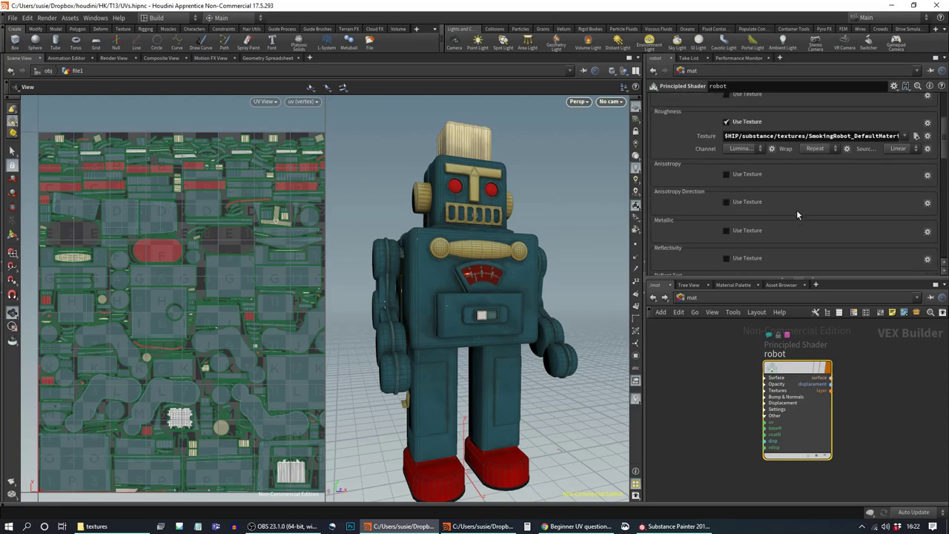
click(726, 205)
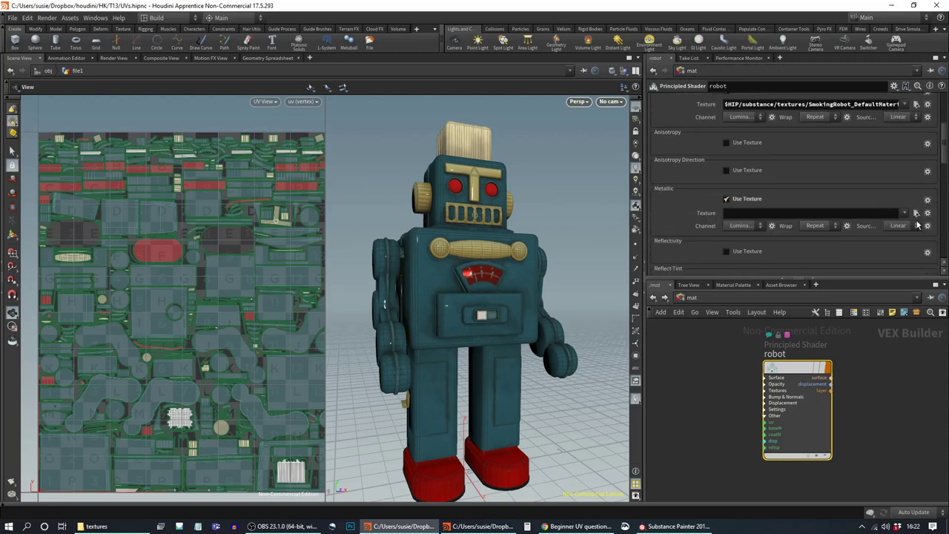
click(916, 214)
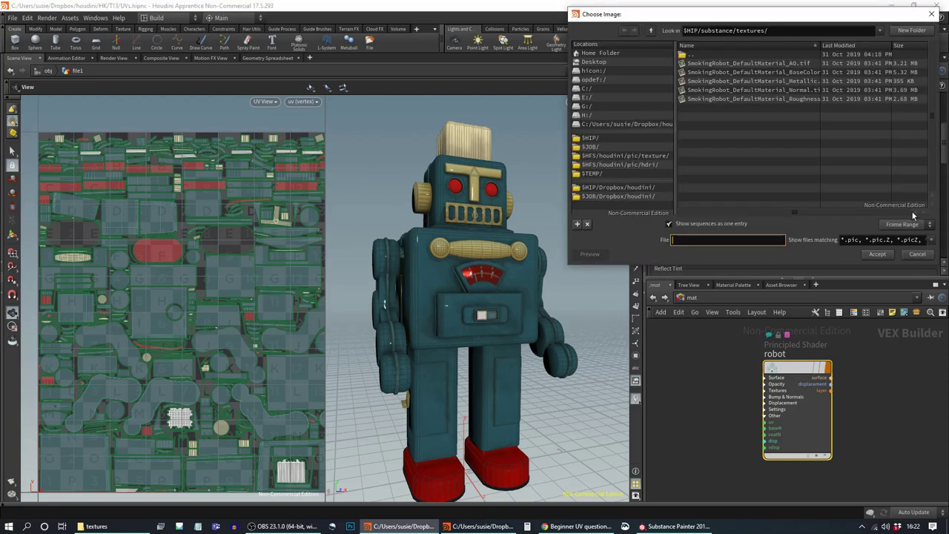
double_click(771, 80)
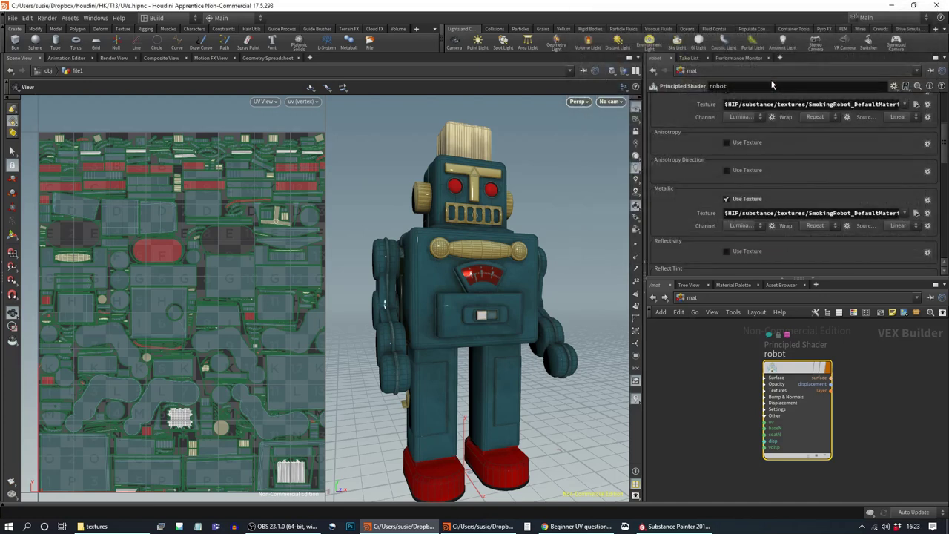
scroll(812, 163, down, 3)
scroll(817, 196, up, 3)
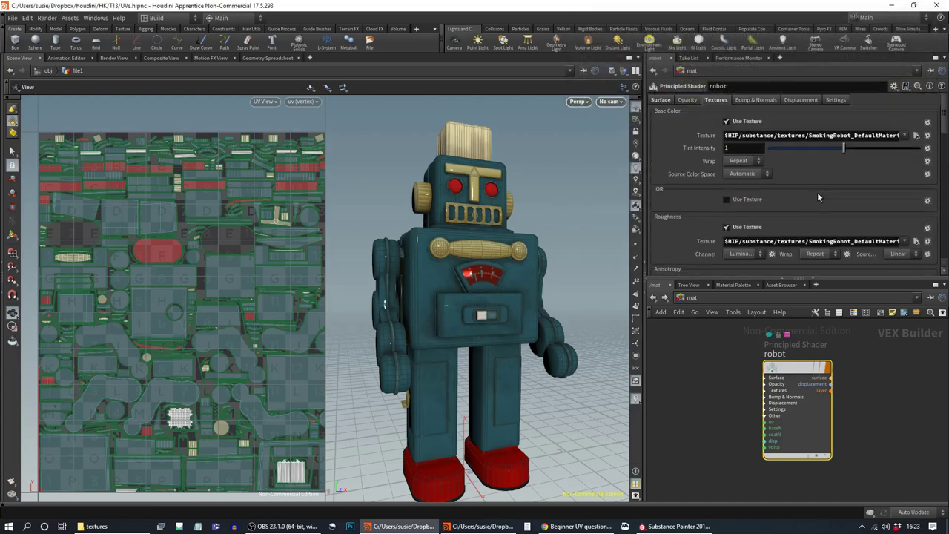
Step: Enable the base bump and normal effect with texture type Normal and load the SmokingRobot_DefaultMaterial_Normal map
click(770, 101)
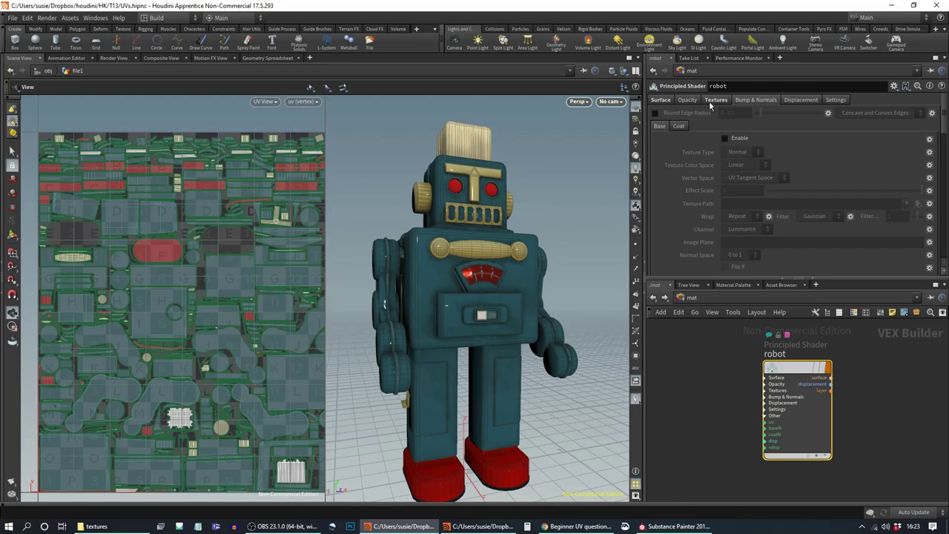
click(725, 140)
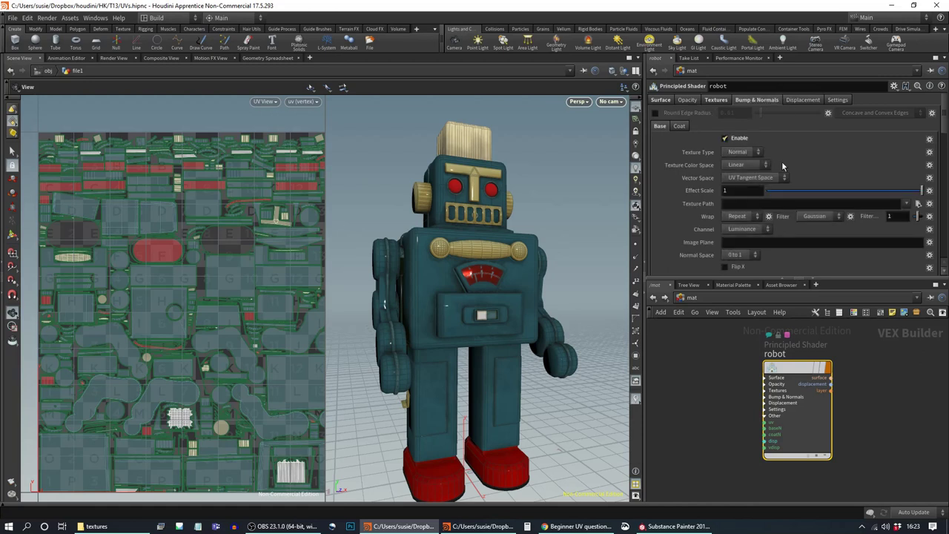
scroll(787, 165, down, 1)
scroll(788, 165, up, 1)
click(742, 139)
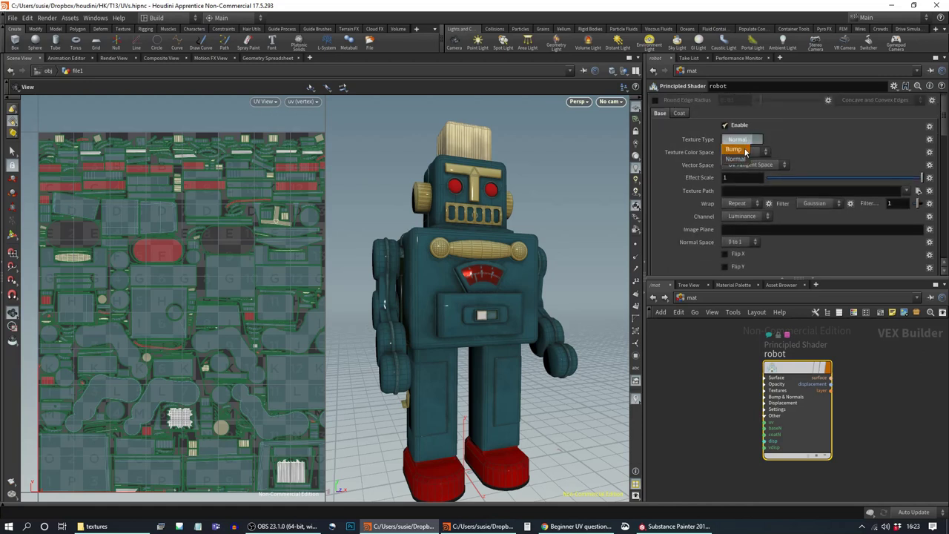
click(735, 159)
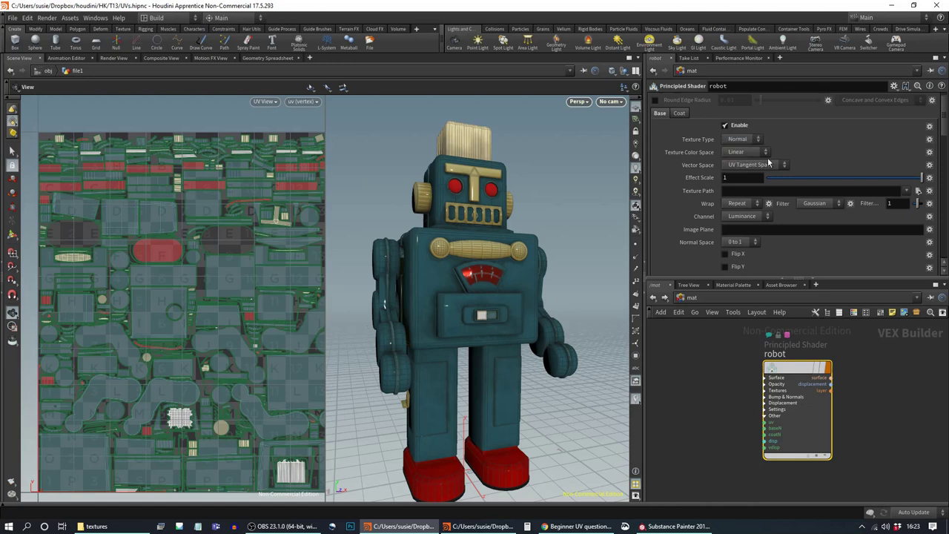
click(917, 192)
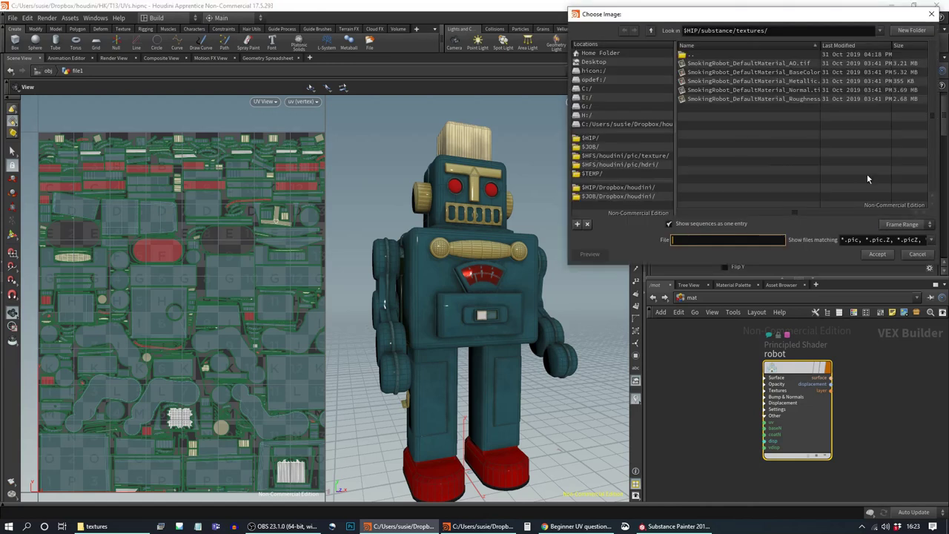
double_click(768, 90)
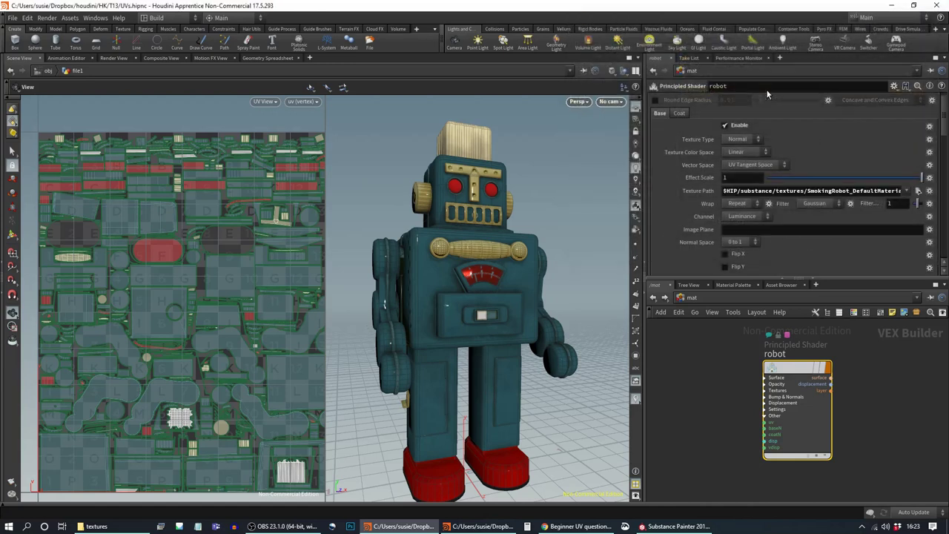
Step: Turn on Flip Y for the normal map and check the surface detail on the robot's side
drag(500, 248, 475, 259)
scroll(479, 277, up, 3)
scroll(737, 244, down, 1)
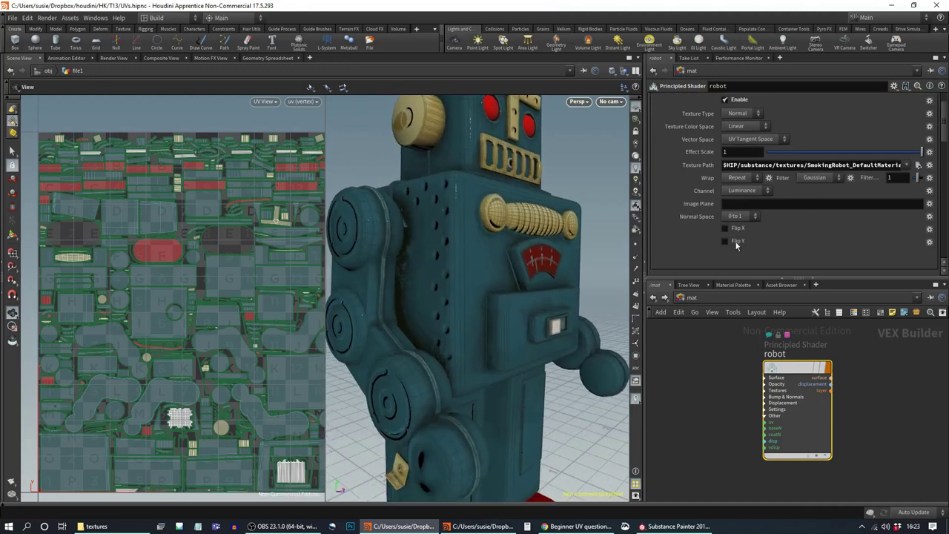
drag(571, 263, 526, 273)
scroll(549, 267, down, 4)
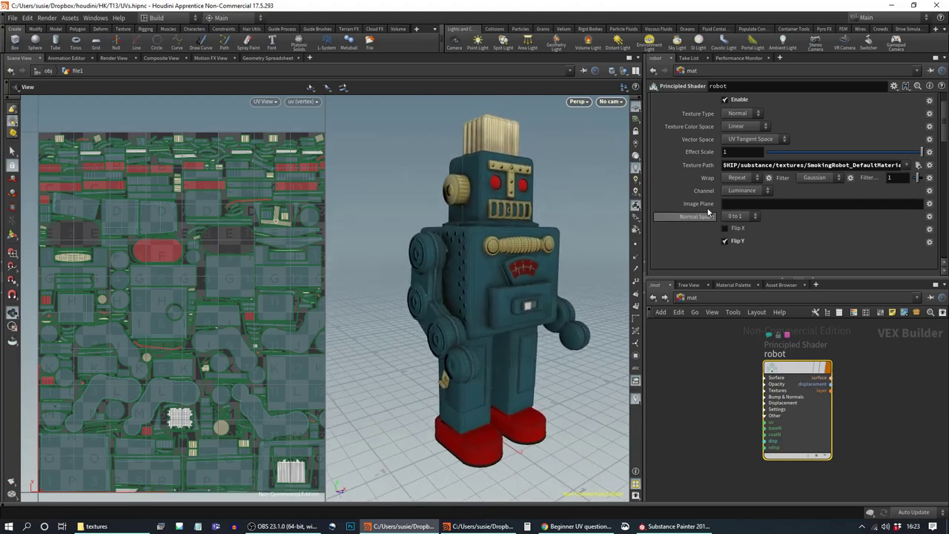
Step: Set the robot shader's specular Roughness to 1 and check the shading on the torso
scroll(777, 217, up, 2)
click(666, 99)
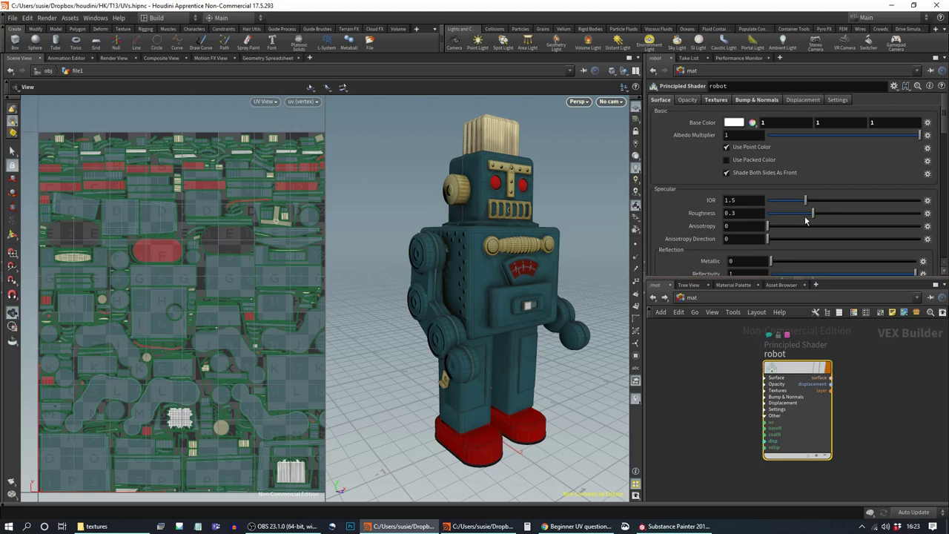
drag(813, 215, 919, 215)
drag(509, 306, 525, 317)
scroll(524, 322, up, 3)
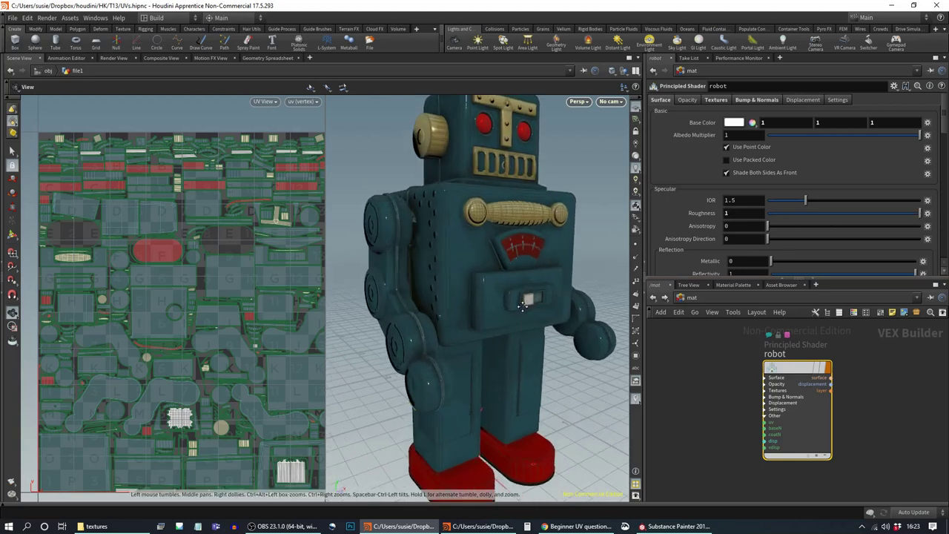
middle_drag(524, 302, 513, 317)
drag(517, 317, 513, 299)
Step: Raise the robot shader's Metallic value to 0.986 and check the metal parts from several angles
mouse_move(775, 261)
mouse_down()
mouse_move(925, 256)
mouse_move(913, 260)
mouse_up()
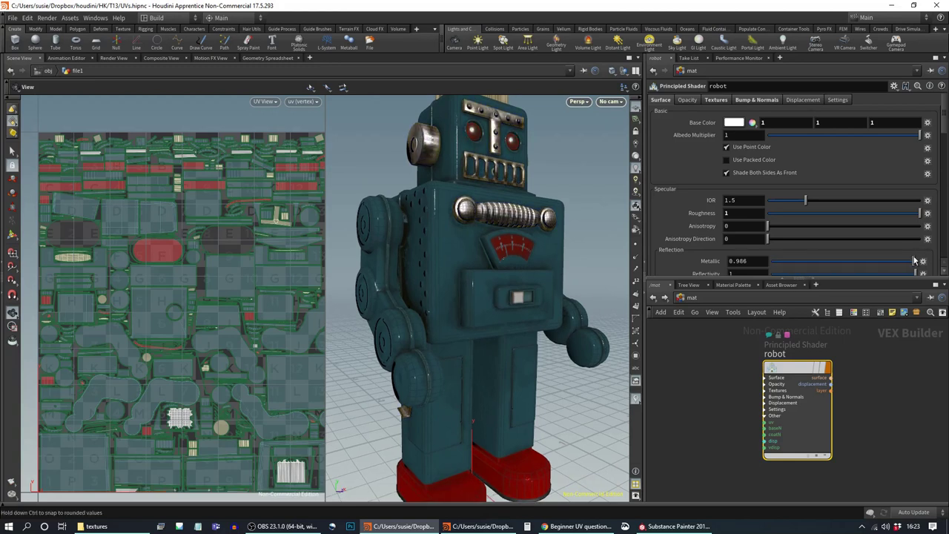
mouse_move(578, 282)
mouse_down()
mouse_move(584, 258)
mouse_move(576, 278)
mouse_move(519, 256)
mouse_move(532, 267)
mouse_move(558, 256)
mouse_move(568, 290)
mouse_up()
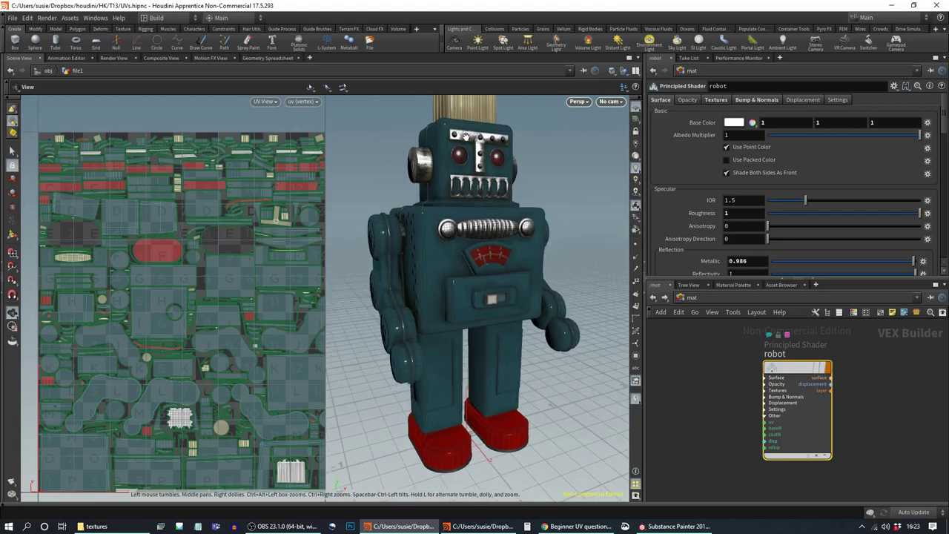
drag(563, 215, 567, 243)
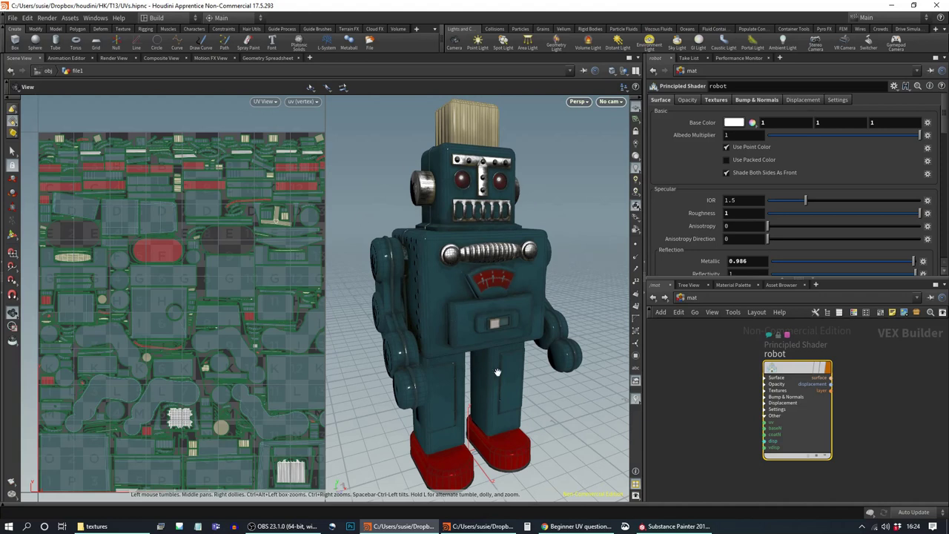
drag(531, 381, 531, 371)
scroll(531, 372, down, 2)
middle_drag(531, 372, 526, 356)
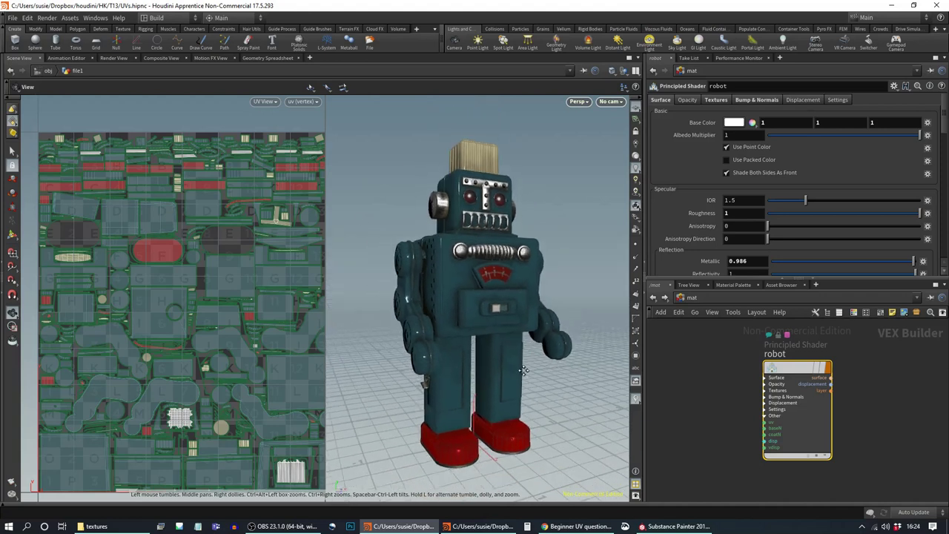
Step: Go to the object level of the scene and add an Environment Light
click(654, 298)
click(690, 298)
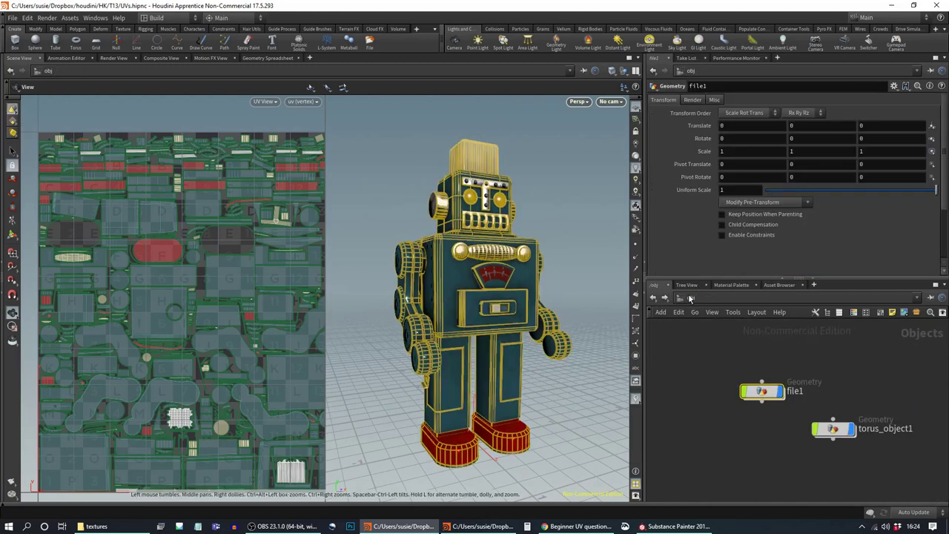
click(649, 43)
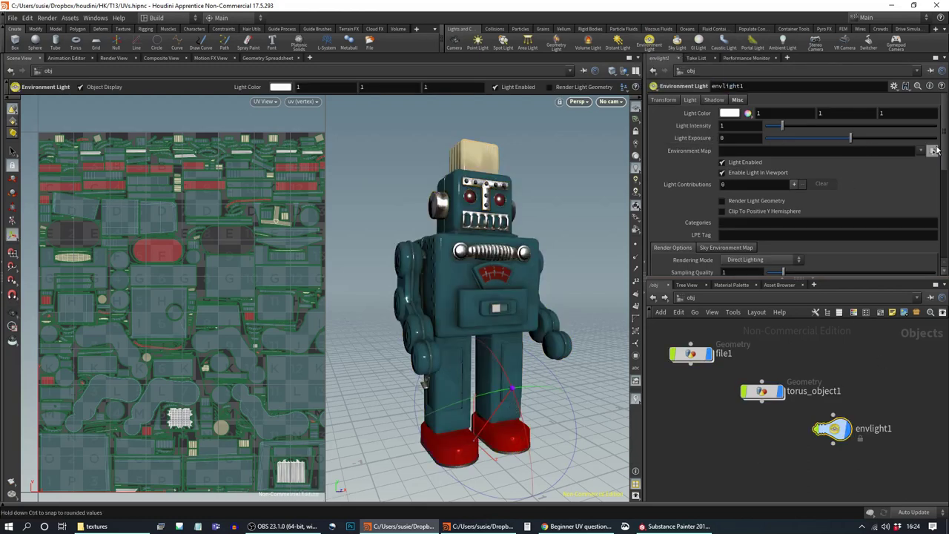
Step: Load $HIP/substance/Bonifacio Street.exr as the light's Environment Map and view the robot from its side
click(932, 151)
double_click(722, 55)
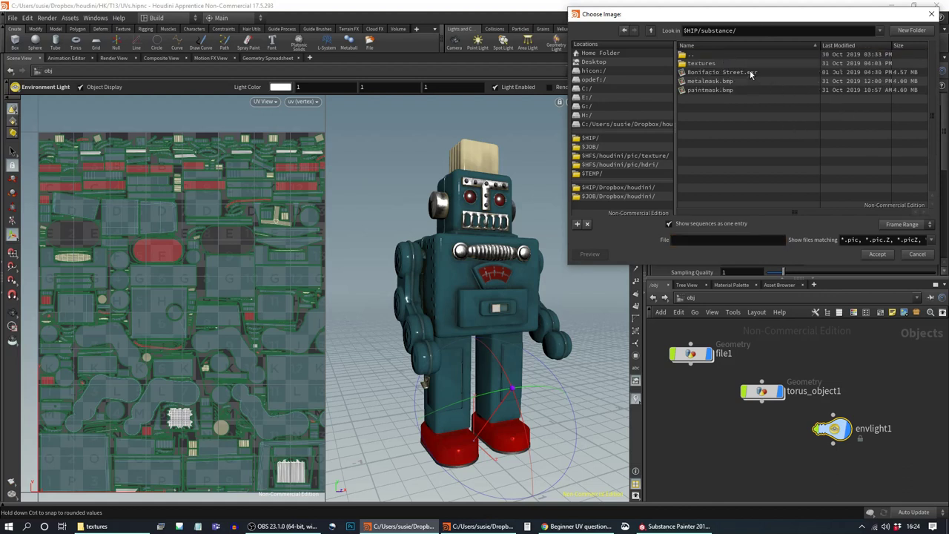
double_click(751, 72)
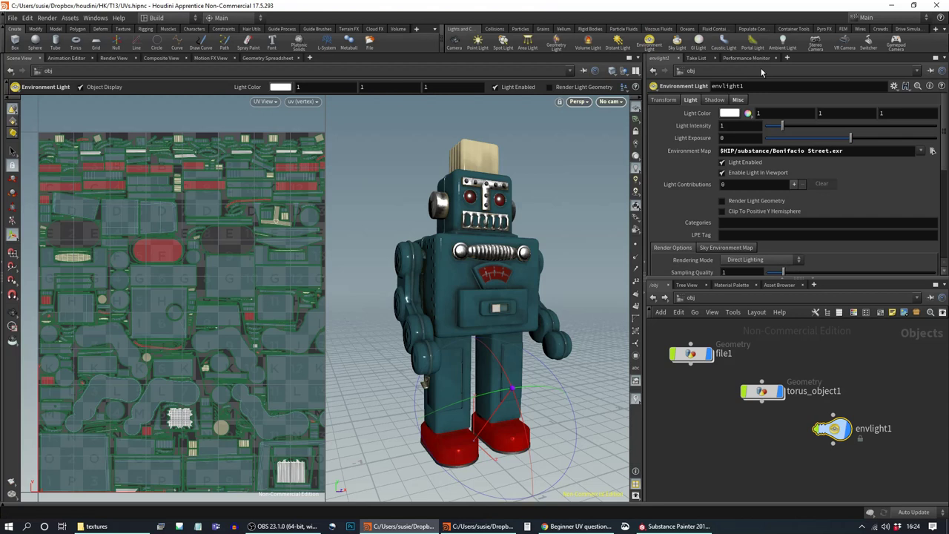
key(Escape)
drag(460, 328, 532, 261)
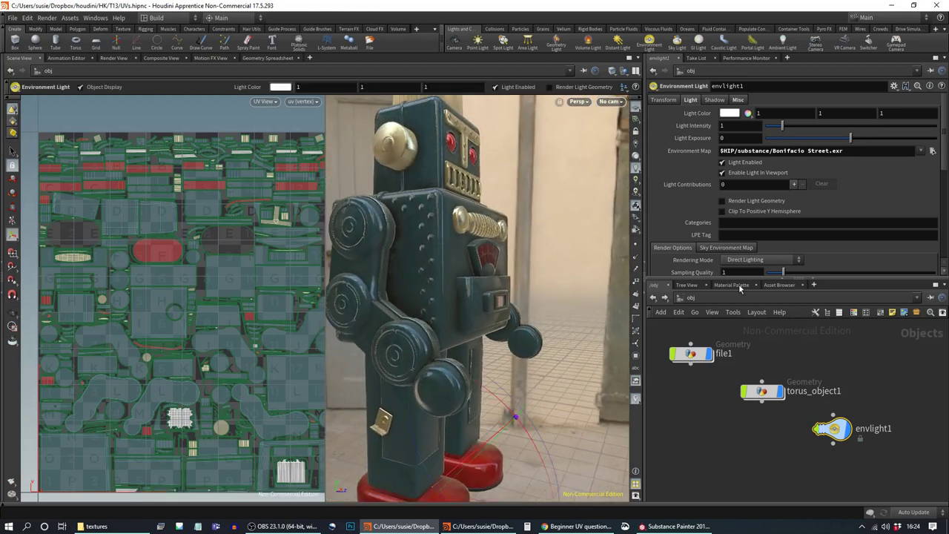
Step: Return to the robot shader in the material network and review its surface and displacement parameters
click(663, 297)
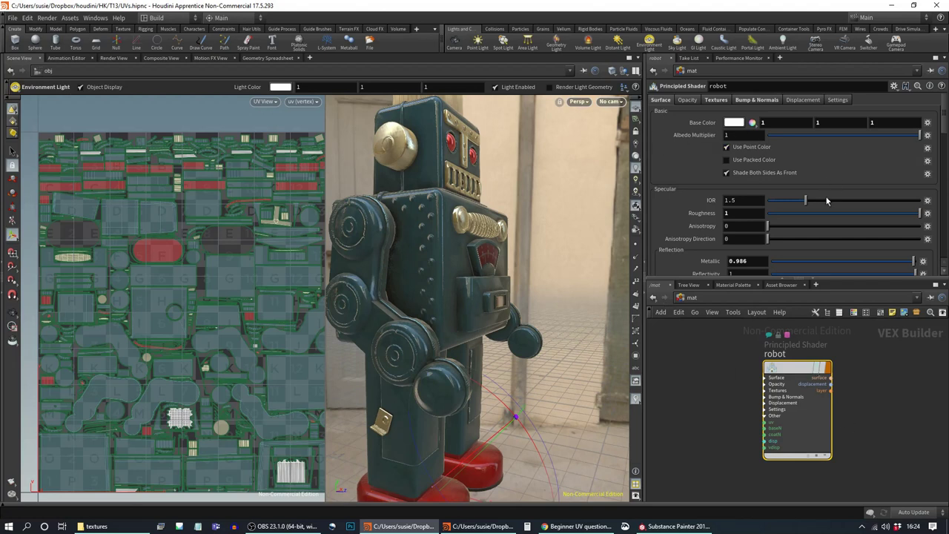
scroll(824, 202, down, 5)
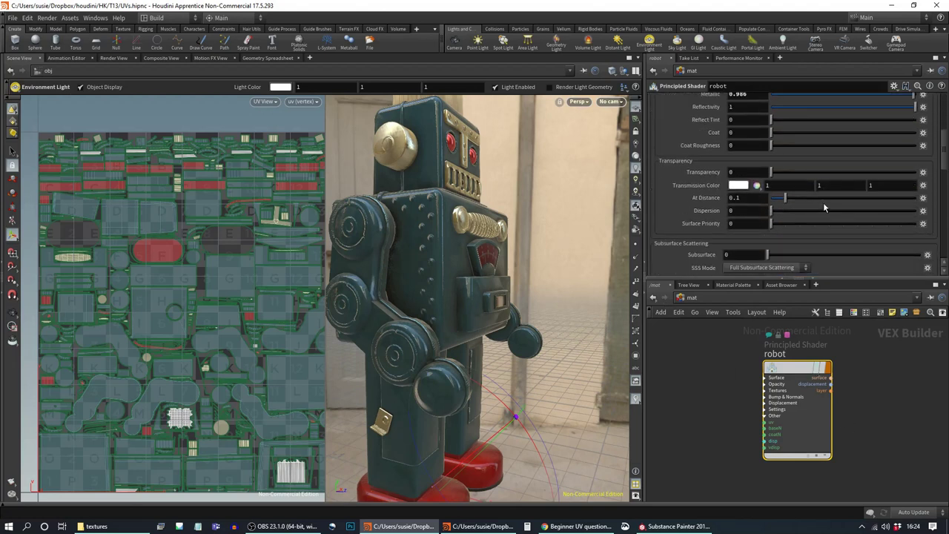
scroll(838, 228, down, 1)
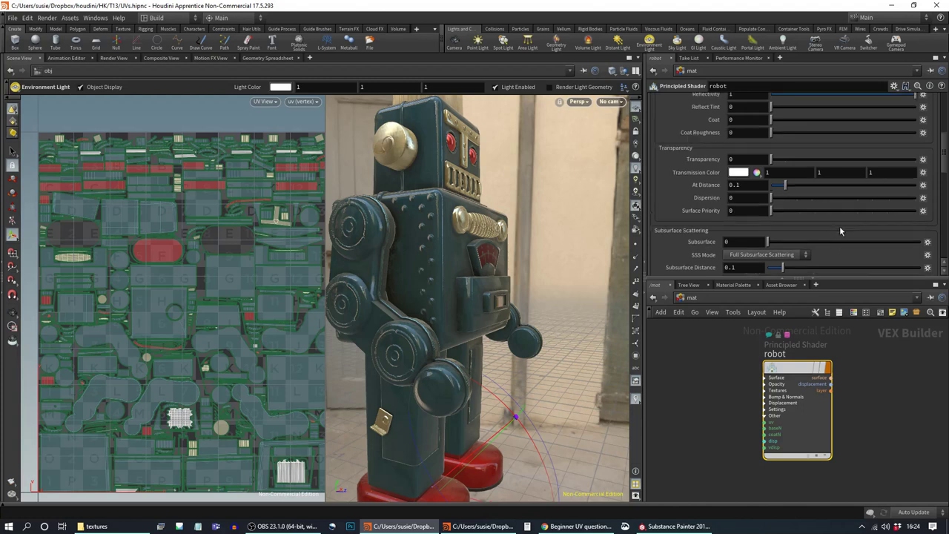
scroll(840, 226, up, 6)
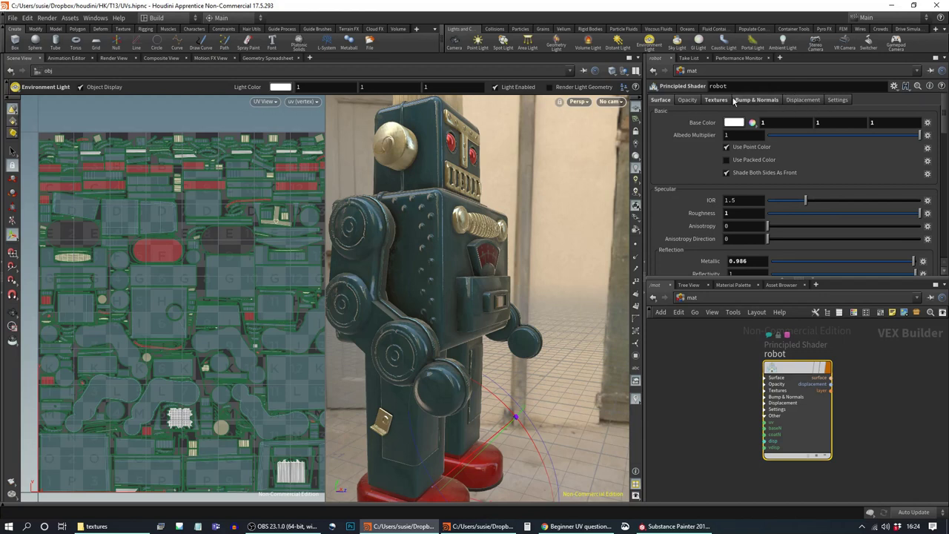
scroll(793, 164, down, 8)
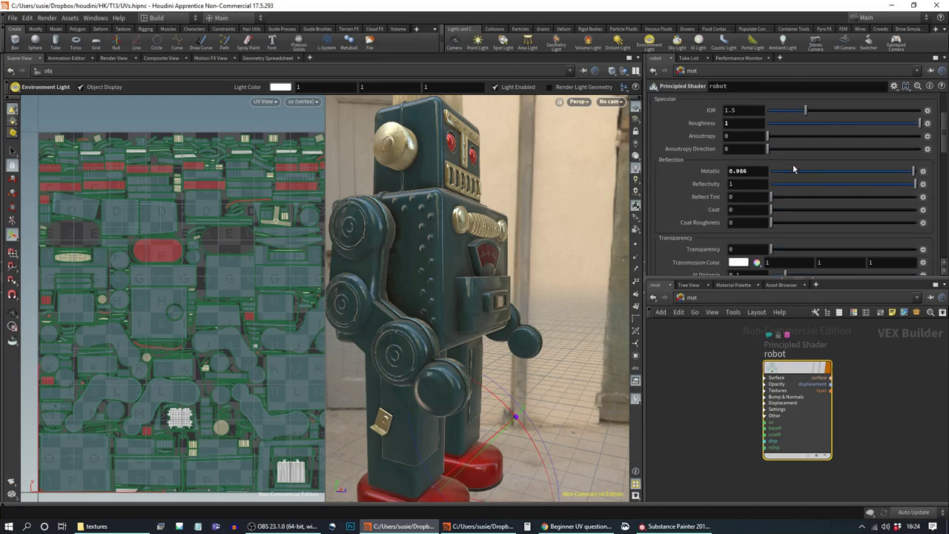
scroll(729, 135, up, 8)
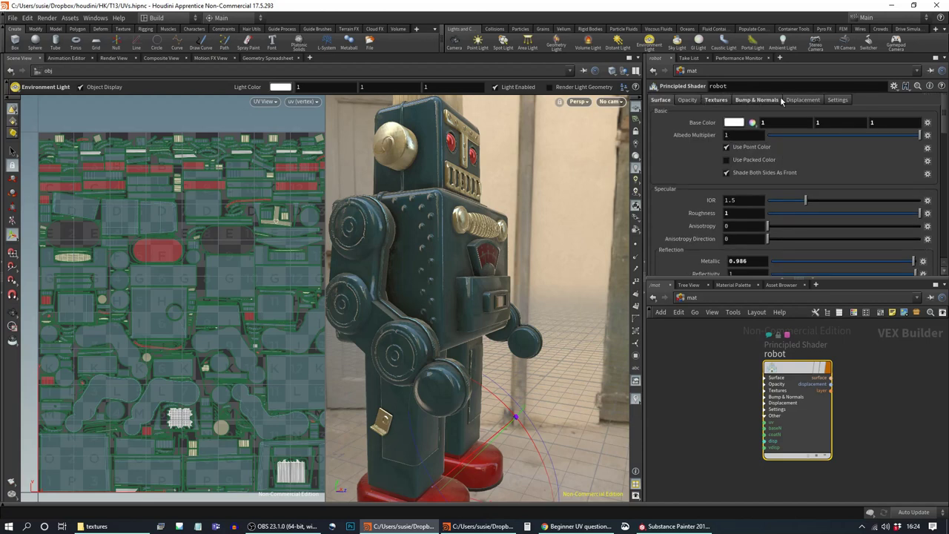
click(794, 100)
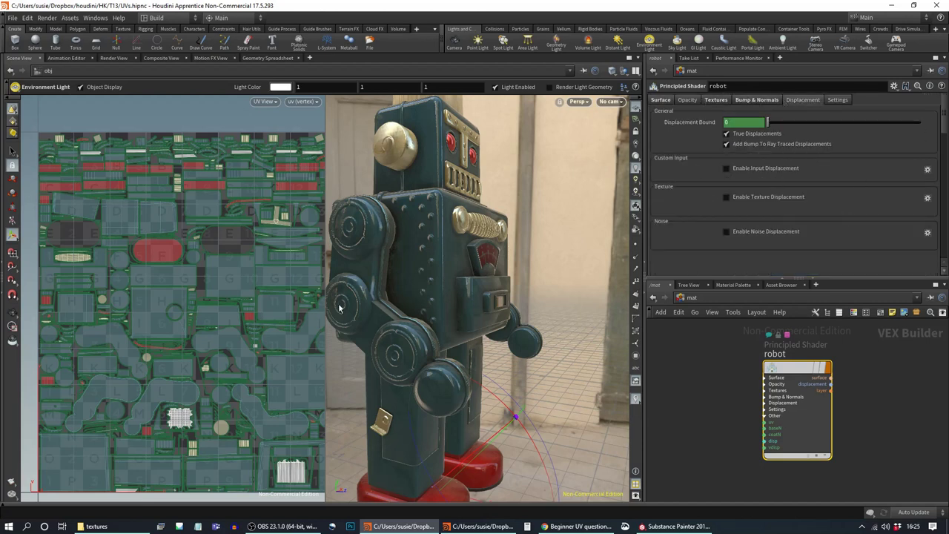
alt+drag(487, 263, 511, 266)
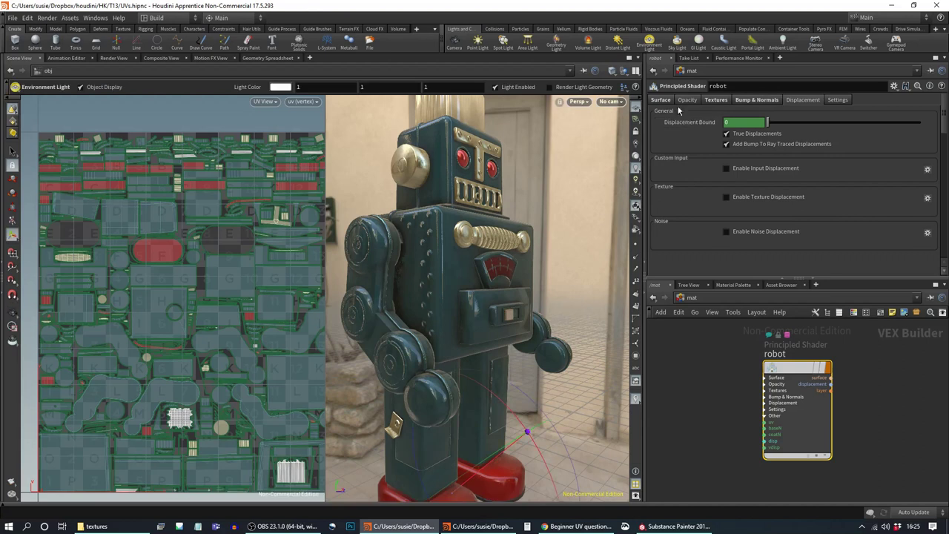
Step: Look through the robot shader's reflection, transparency and subsurface scattering parameters
scroll(800, 149, down, 5)
scroll(838, 192, down, 2)
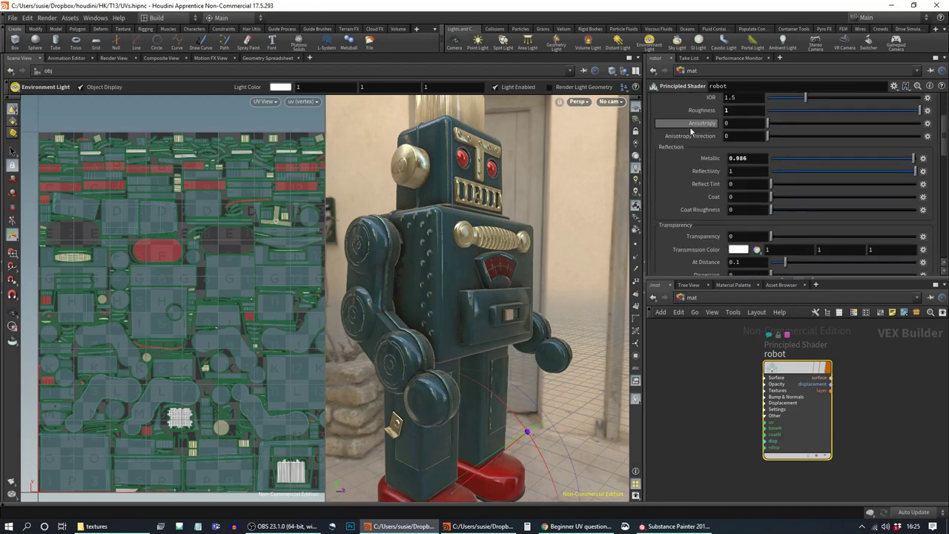
scroll(849, 181, down, 4)
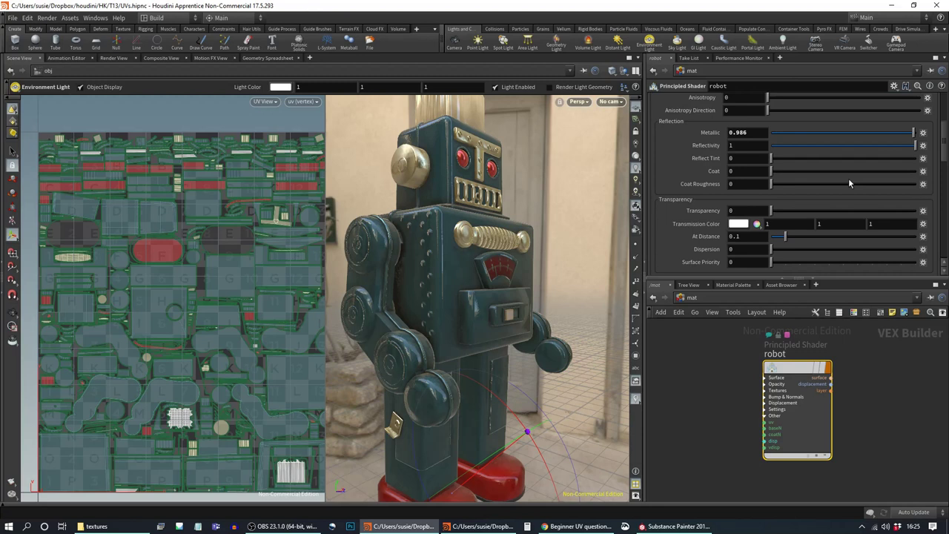
scroll(850, 184, up, 1)
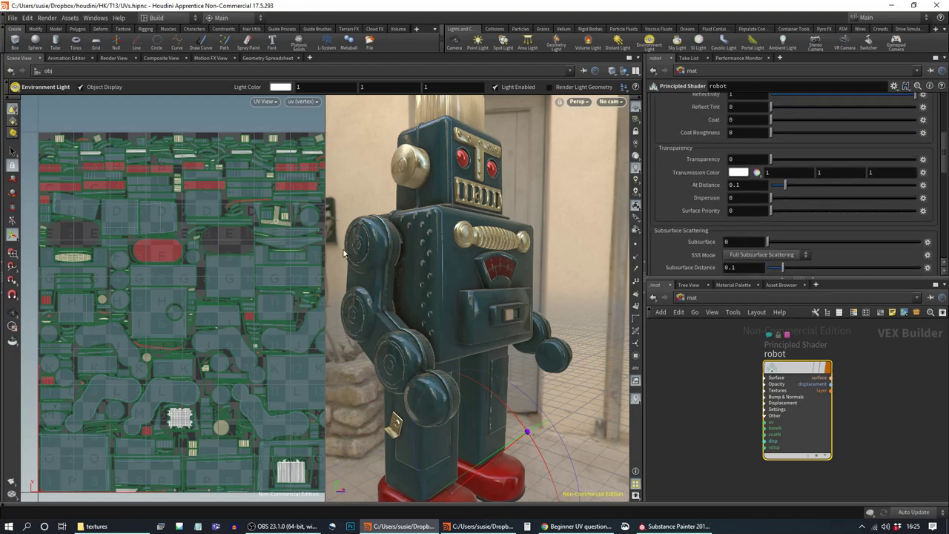
scroll(898, 192, down, 2)
scroll(830, 244, up, 1)
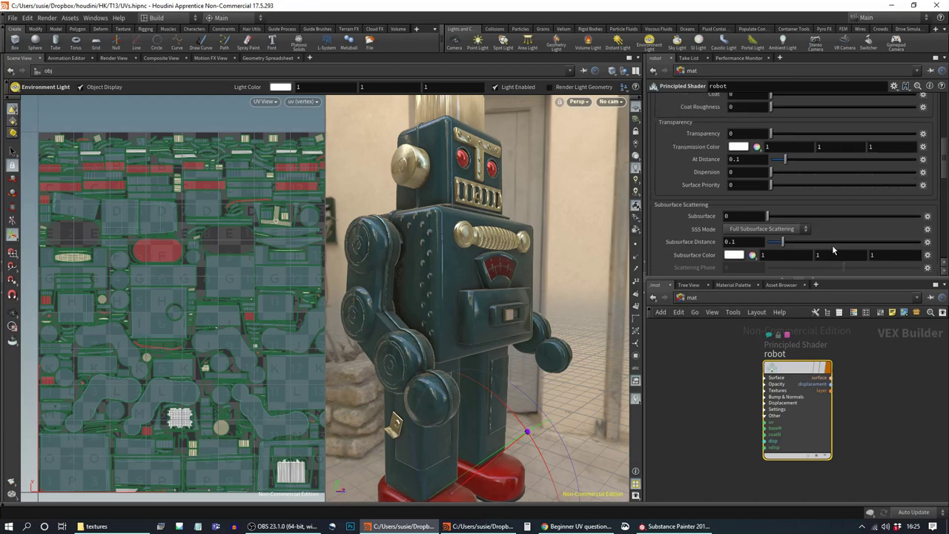
scroll(827, 213, up, 15)
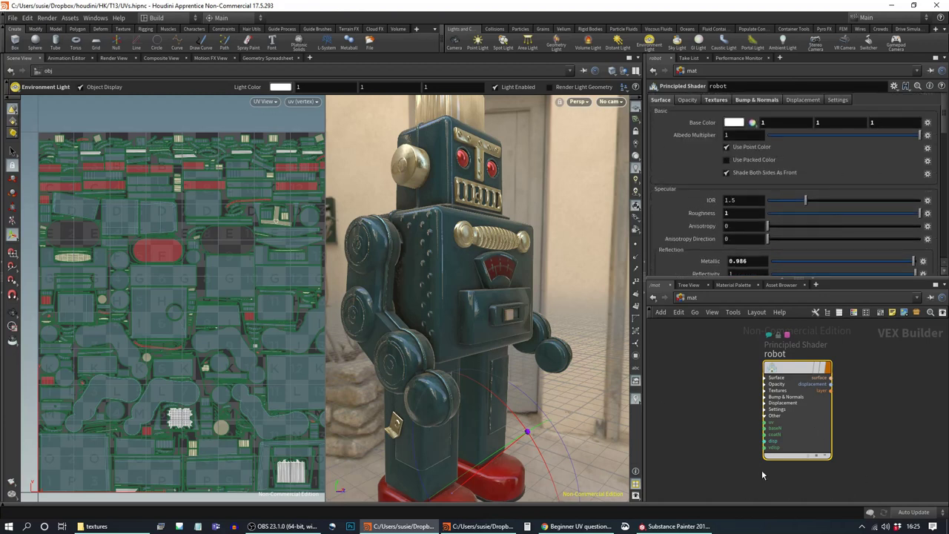
Step: View the robot from the front, look inside the robot shader node and return to the material network
key(Escape)
drag(466, 322, 466, 300)
mouse_move(466, 300)
middle_down()
mouse_move(474, 301)
mouse_move(472, 292)
middle_up()
drag(473, 292, 467, 297)
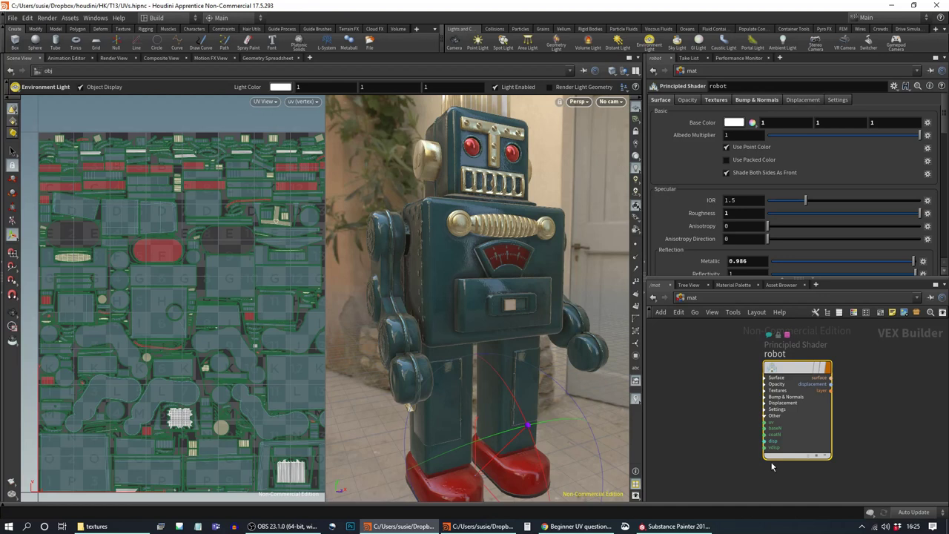
mouse_move(798, 367)
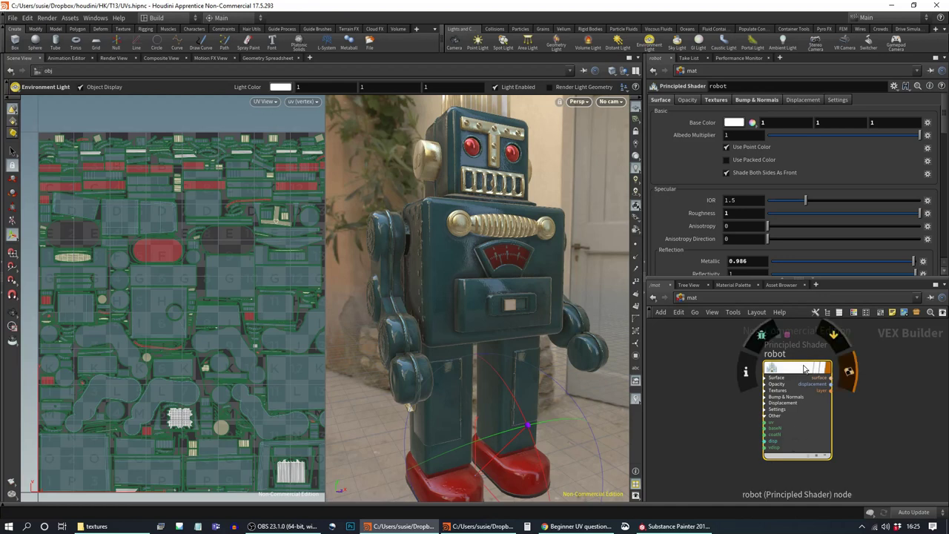
double_click(799, 369)
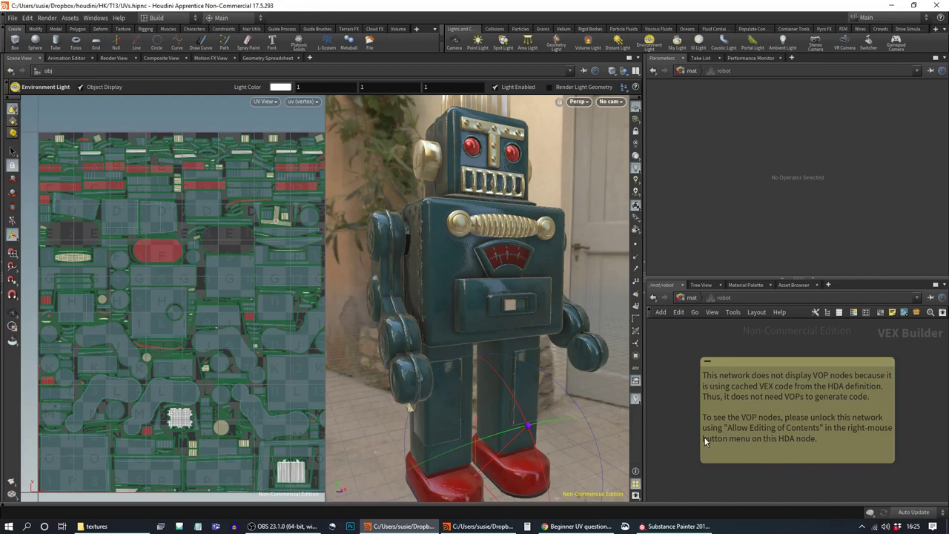
click(686, 299)
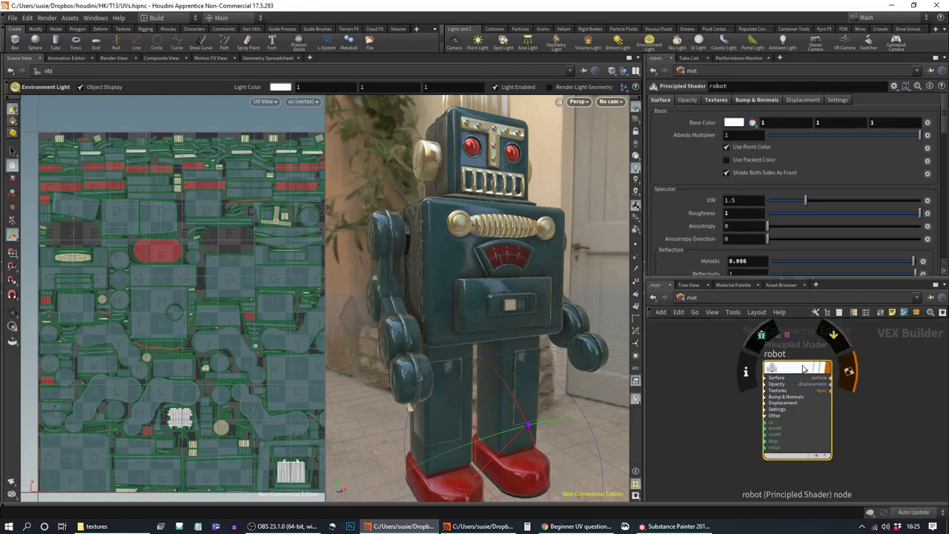
Step: Examine the textured robot under the environment lighting, from close up at its side to a full-body view
scroll(809, 398, down, 3)
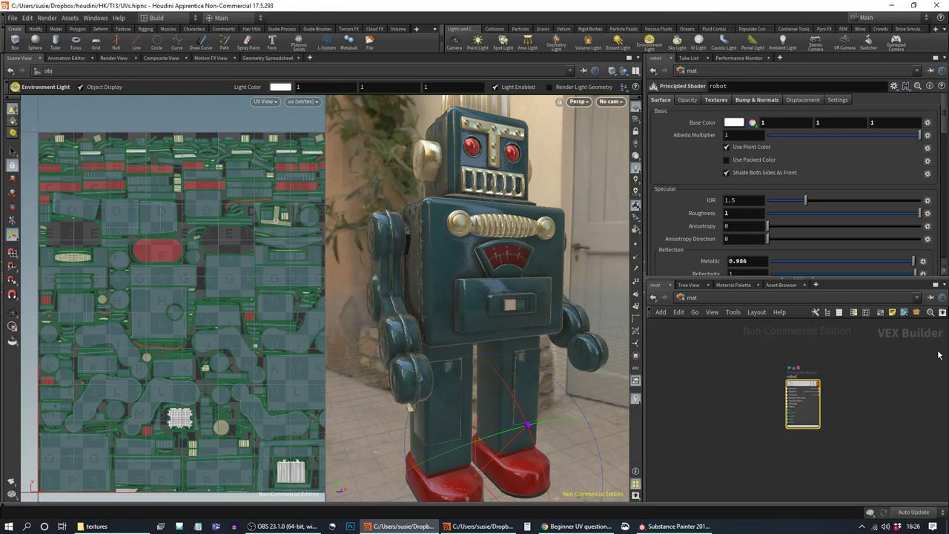
key(Escape)
drag(533, 309, 533, 280)
middle_drag(519, 267, 521, 322)
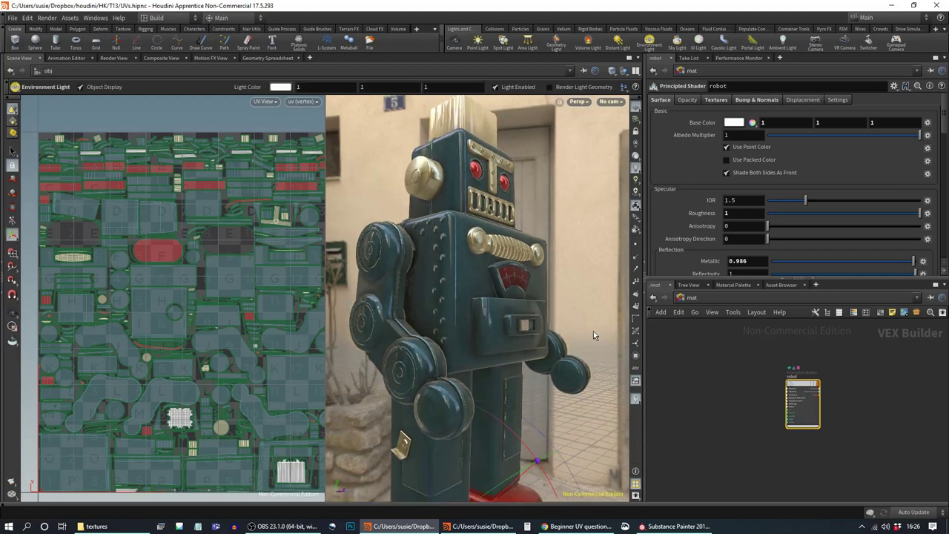
drag(593, 287, 555, 273)
right_drag(555, 274, 500, 278)
middle_drag(518, 295, 512, 286)
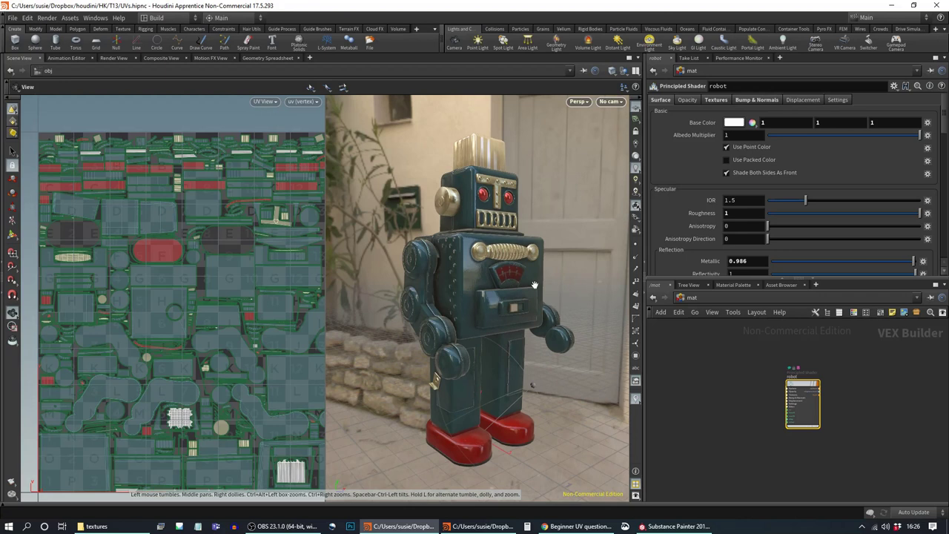
key(Return)
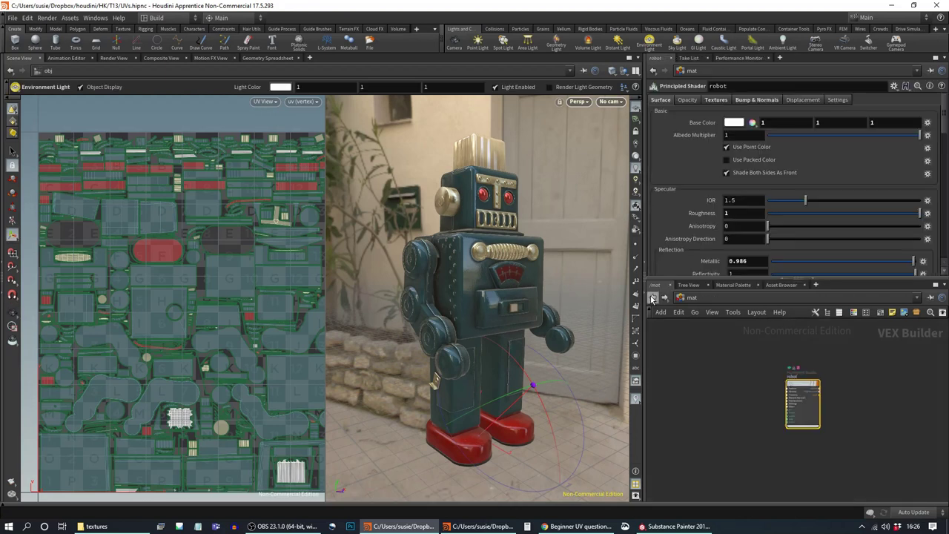
Step: Go to the object level of the scene and frame the whole robot from the front and the full UV tile
click(683, 299)
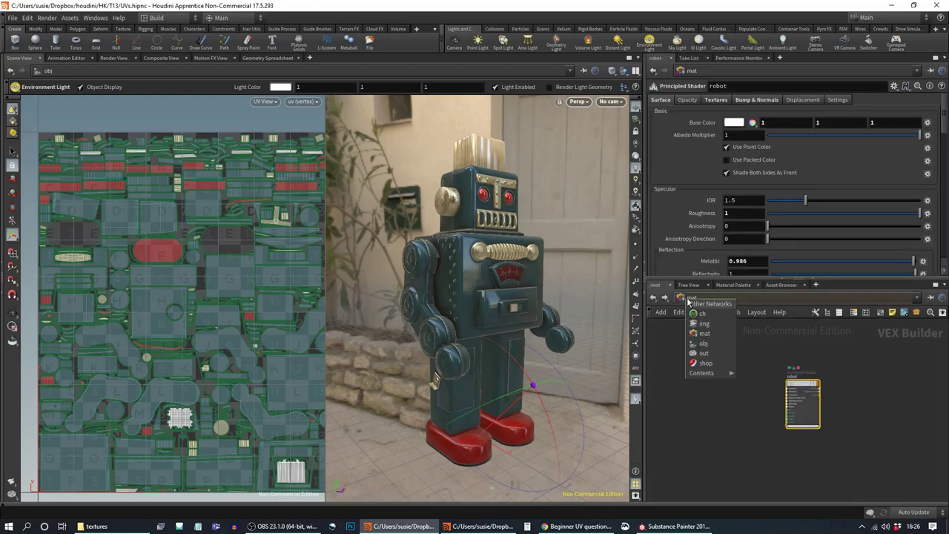
click(701, 345)
alt+drag(564, 295, 533, 297)
alt+middle_drag(534, 296, 524, 279)
alt+drag(509, 277, 534, 256)
key(Return)
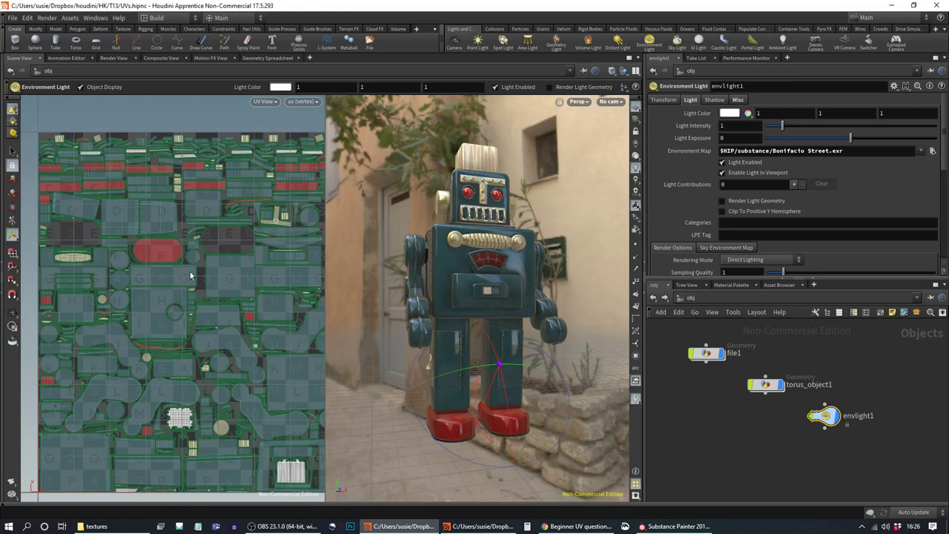
key(Escape)
alt+right_drag(263, 294, 216, 292)
alt+middle_drag(261, 308, 203, 289)
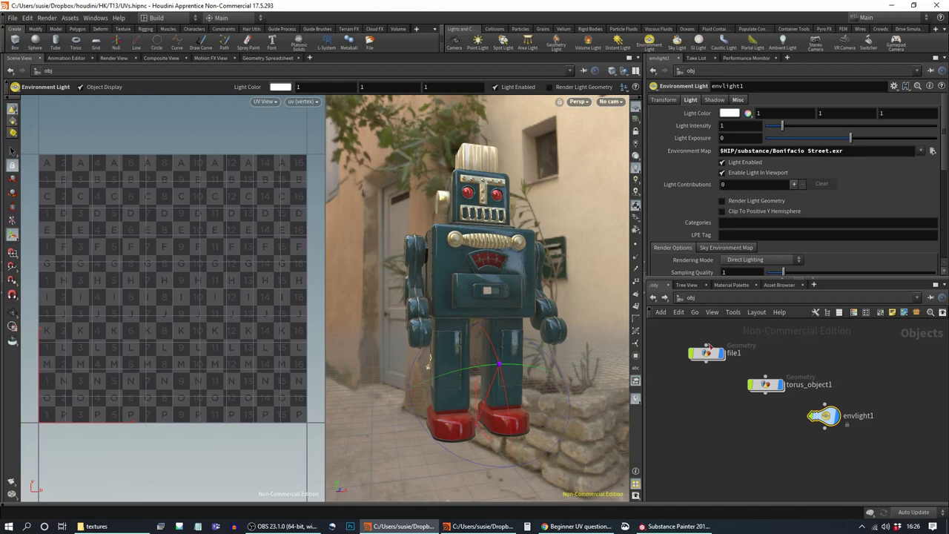